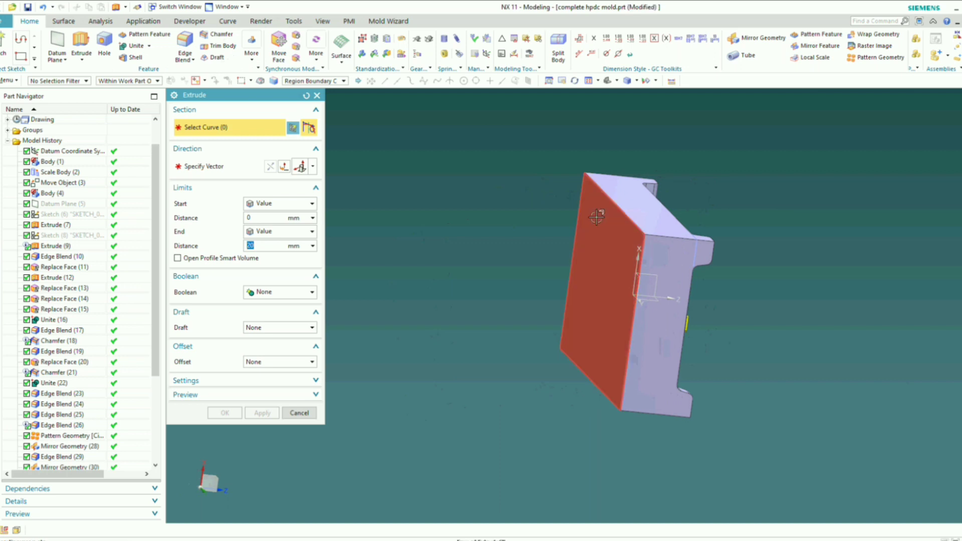
# - Start an Extrude from the flat back face of the lavender mold half, with an end distance of 220 mm through the mold
pyautogui.click(597, 217)
pyautogui.moveTo(597, 218); pyautogui.dragTo(575, 280, button='middle')
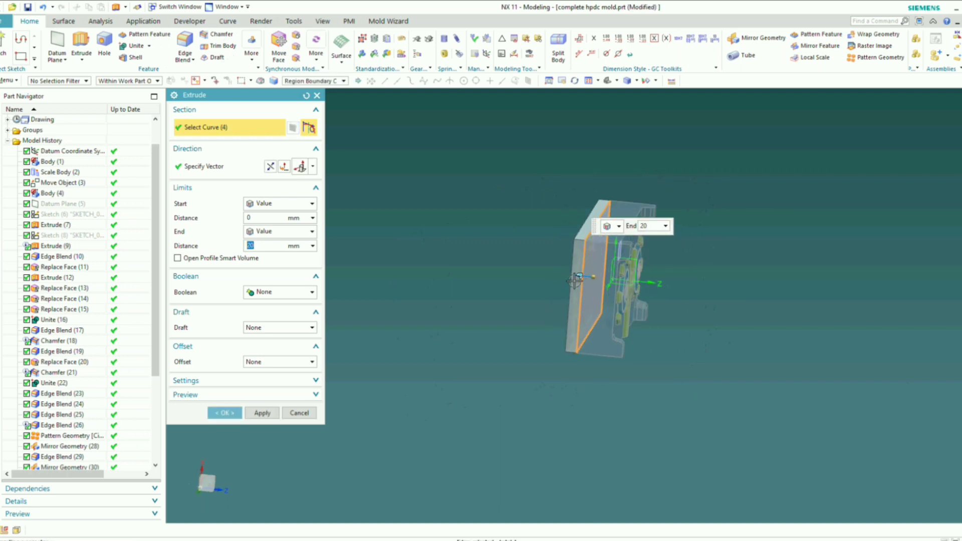
pyautogui.moveTo(578, 276); pyautogui.dragTo(713, 291)
pyautogui.scroll(2, 617, 273)
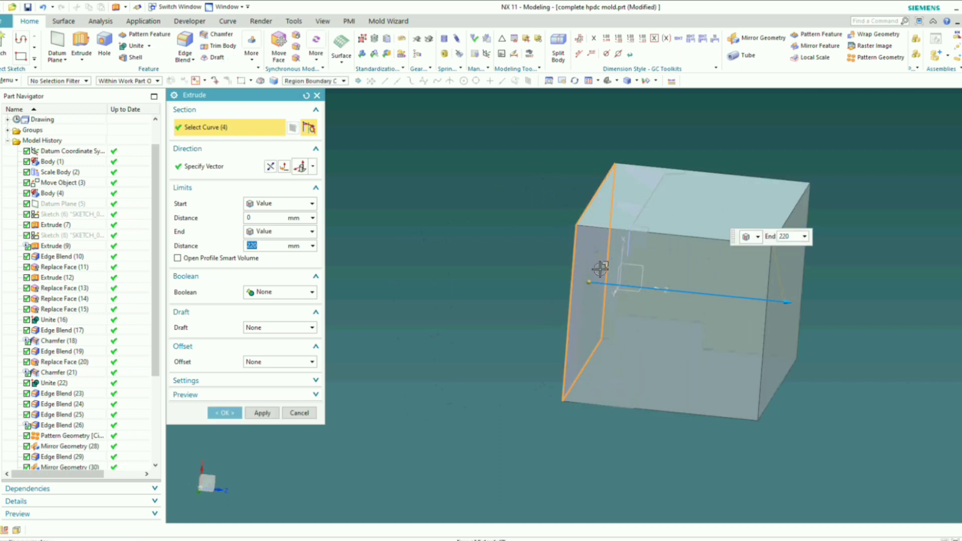
# - Try to place the extrusion's start limit near the parting surface by eye, at a start distance of 102 mm
pyautogui.moveTo(595, 277); pyautogui.dragTo(609, 269, button='middle')
pyautogui.press('F8')
pyautogui.scroll(3, 592, 286)
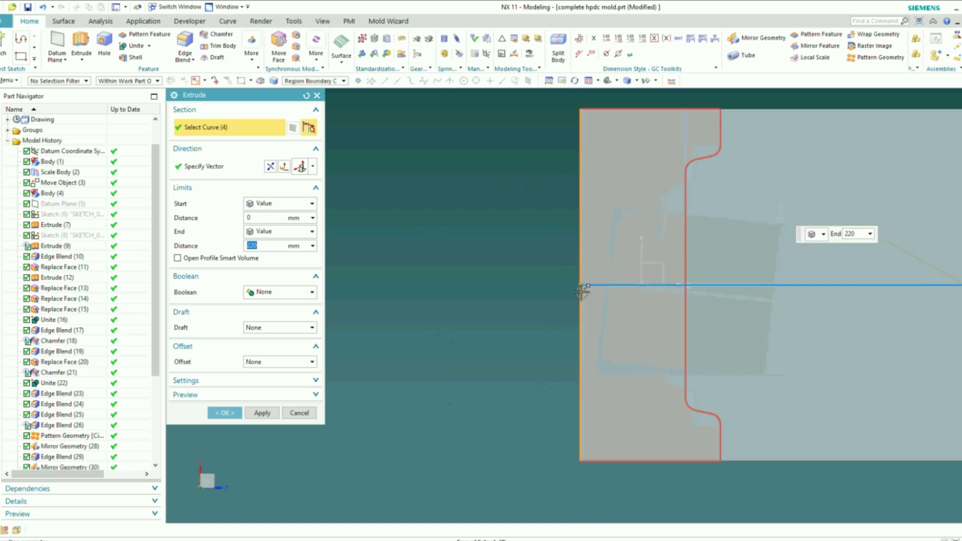
pyautogui.click(585, 286)
pyautogui.moveTo(585, 286); pyautogui.dragTo(687, 277)
pyautogui.scroll(8, 688, 275)
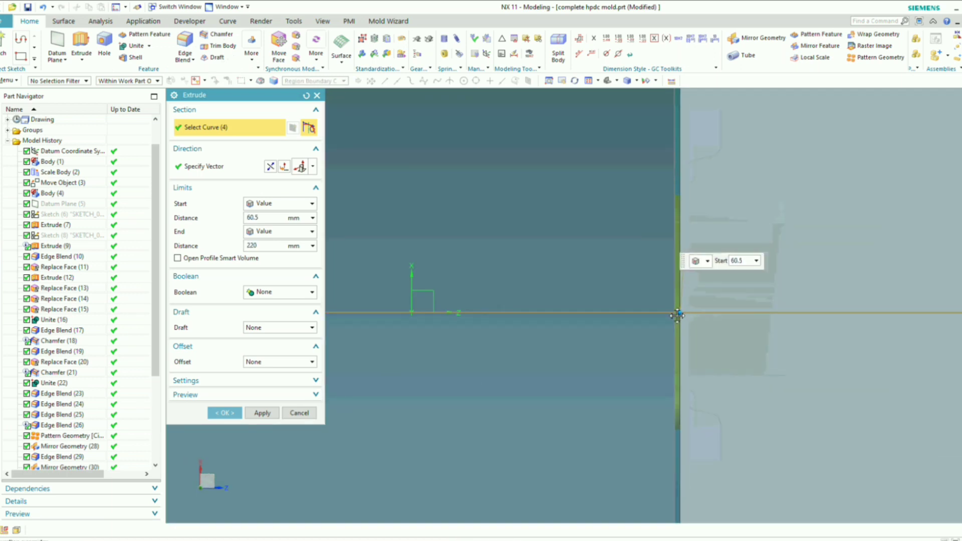
pyautogui.scroll(-8, 676, 318)
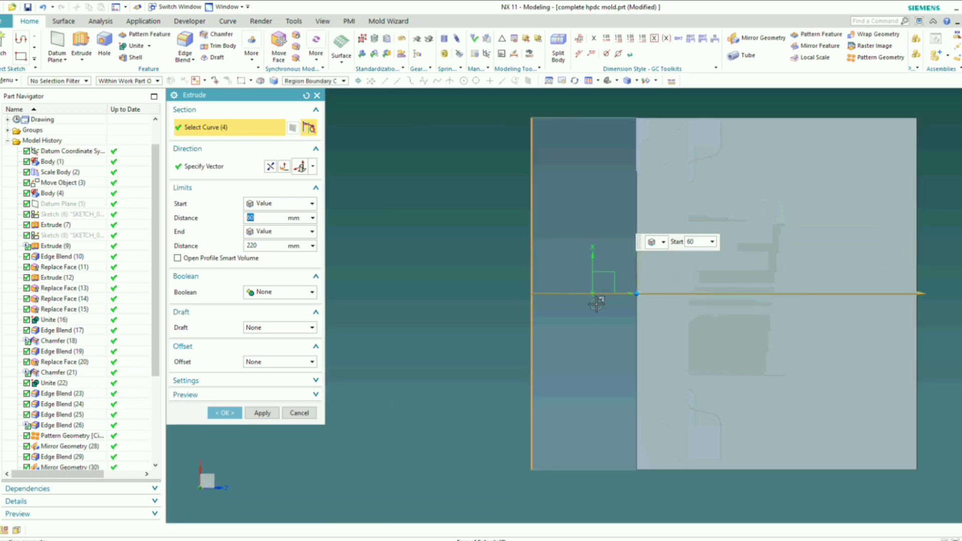
pyautogui.scroll(6, 612, 311)
pyautogui.moveTo(601, 298); pyautogui.dragTo(431, 336)
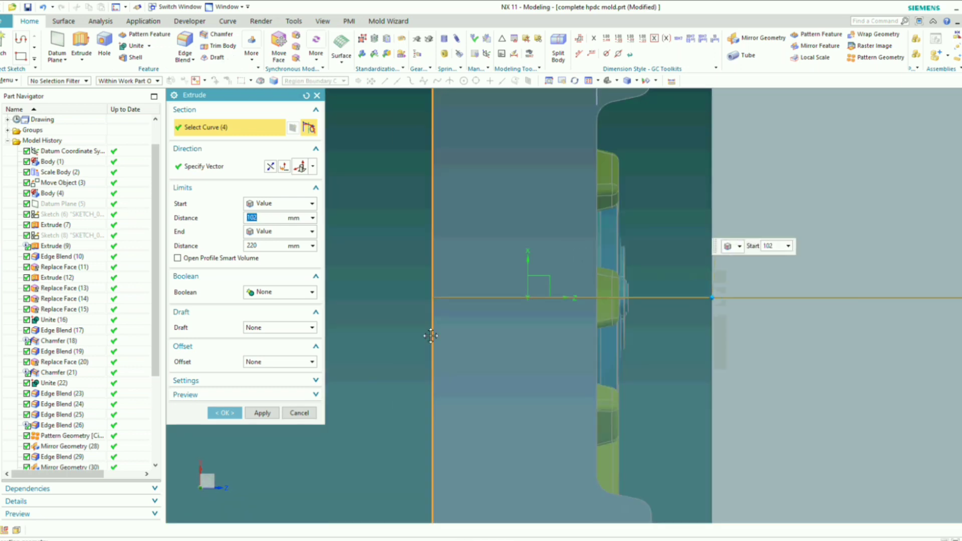
# - Set the extrusion's start limit to Until Extended, using the parting face of the lavender mold half
pyautogui.click(263, 204)
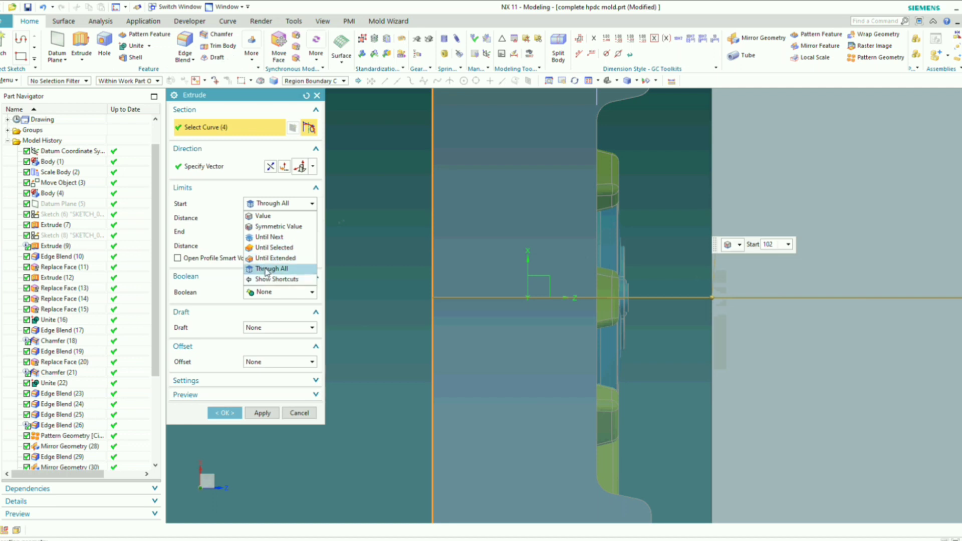
pyautogui.click(272, 258)
pyautogui.scroll(-6, 524, 301)
pyautogui.moveTo(614, 275); pyautogui.dragTo(562, 285, button='middle')
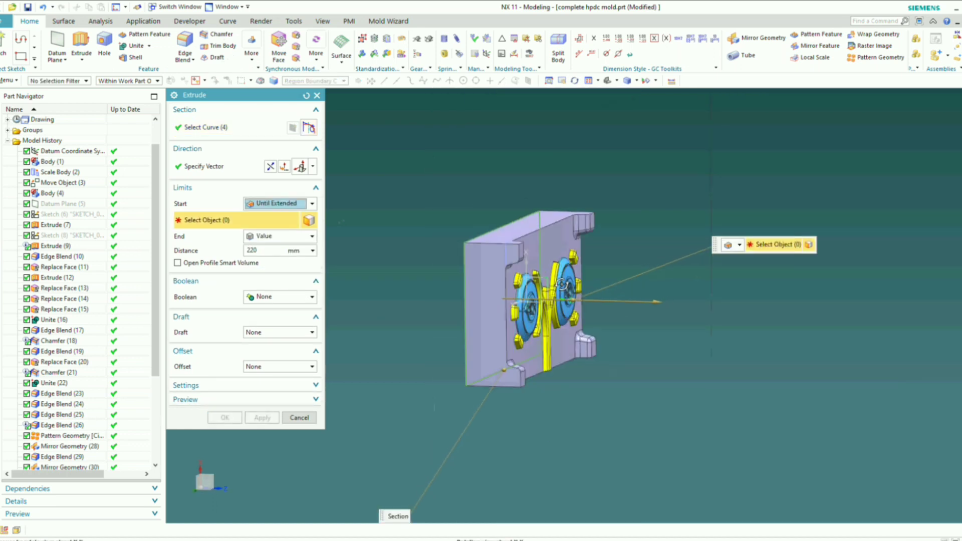
pyautogui.click(502, 266)
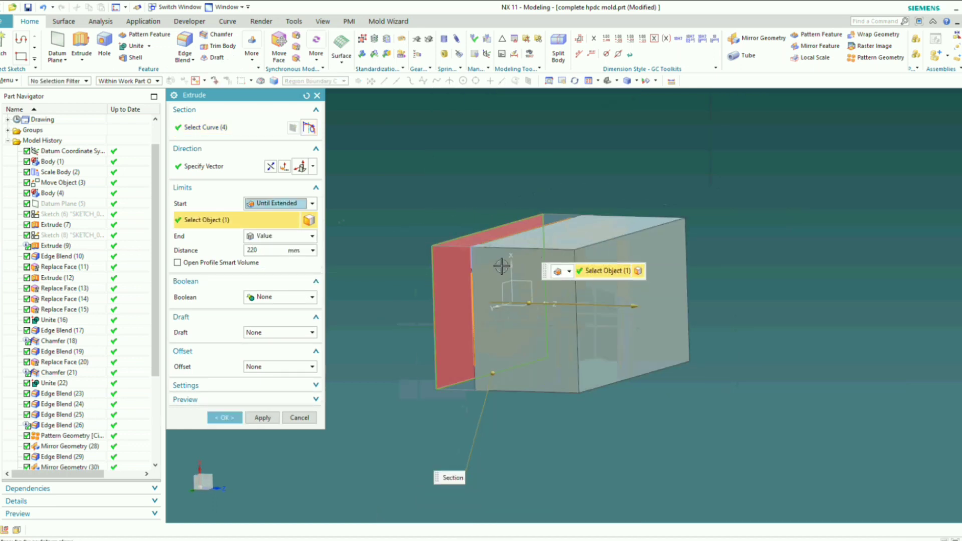
# - Set the extrusion's end distance to 120 mm with no Boolean, and create the second mold block
pyautogui.moveTo(621, 304); pyautogui.dragTo(594, 302)
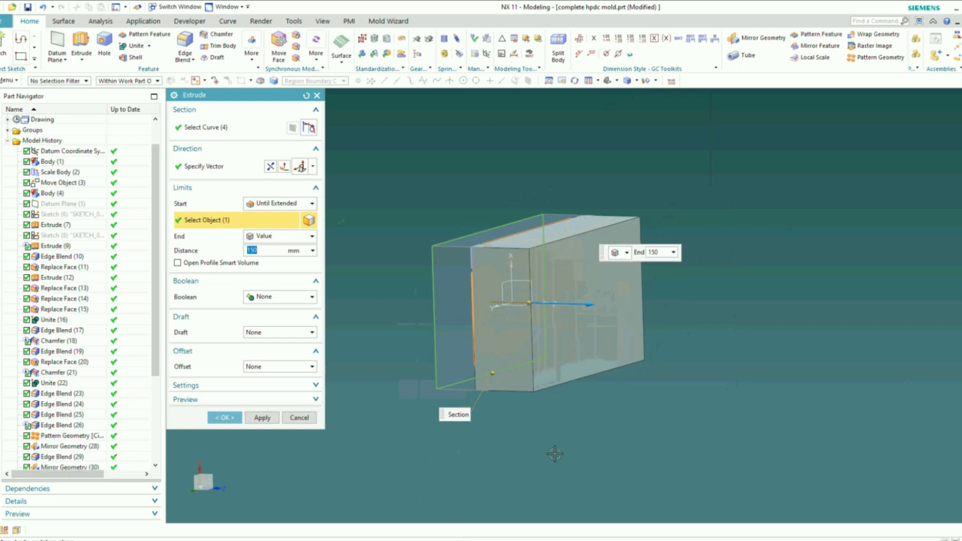
pyautogui.moveTo(555, 454); pyautogui.dragTo(623, 324, button='middle')
pyautogui.moveTo(623, 324); pyautogui.dragTo(615, 324)
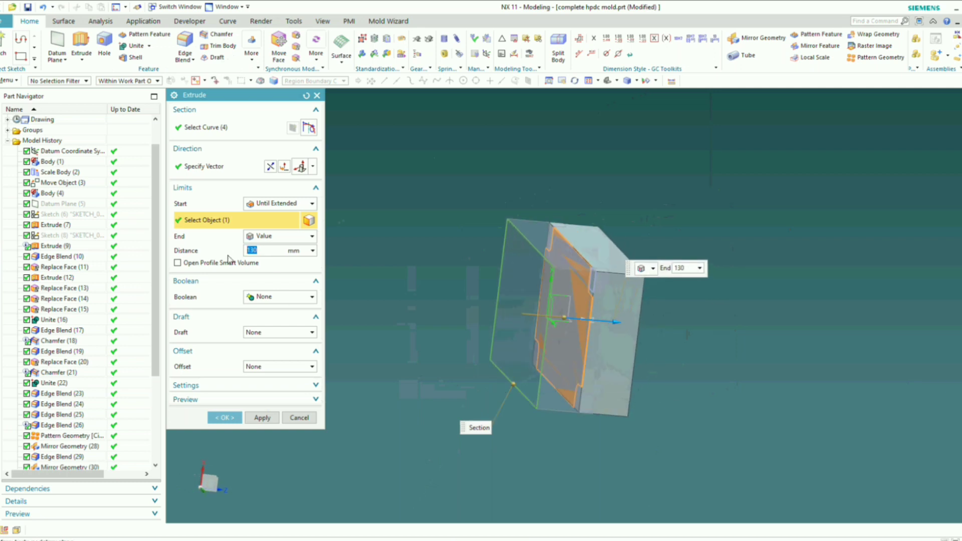
pyautogui.press('Return')
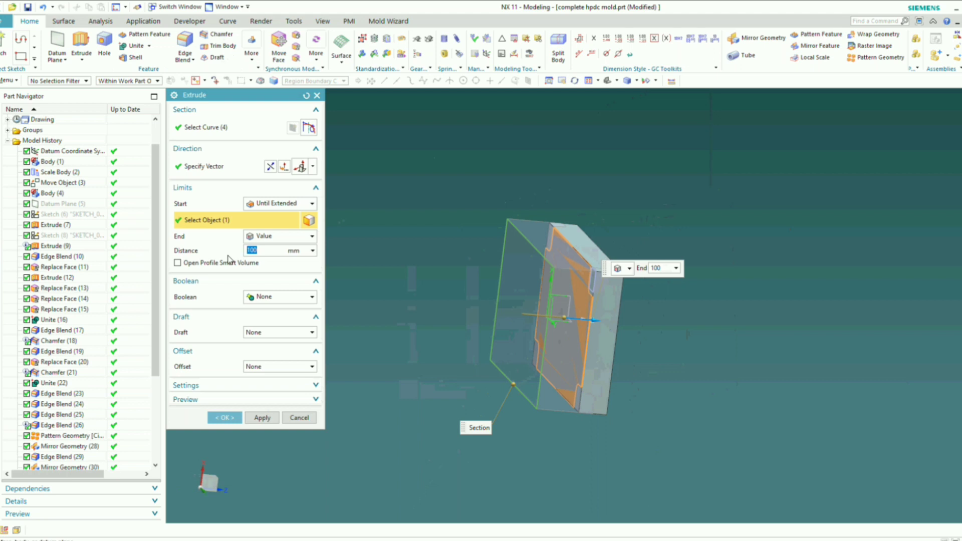
pyautogui.write('130')
pyautogui.press('Return')
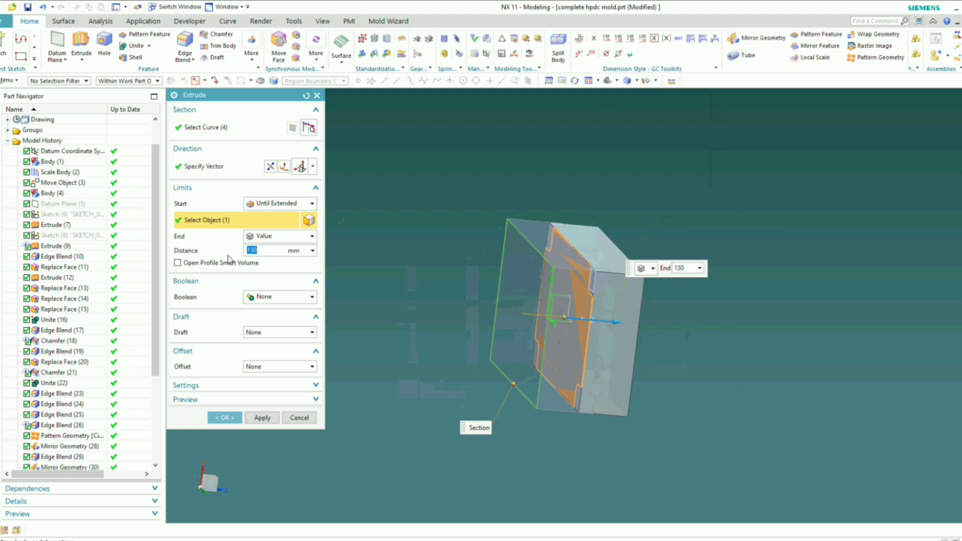
pyautogui.moveTo(472, 323); pyautogui.dragTo(634, 316, button='middle')
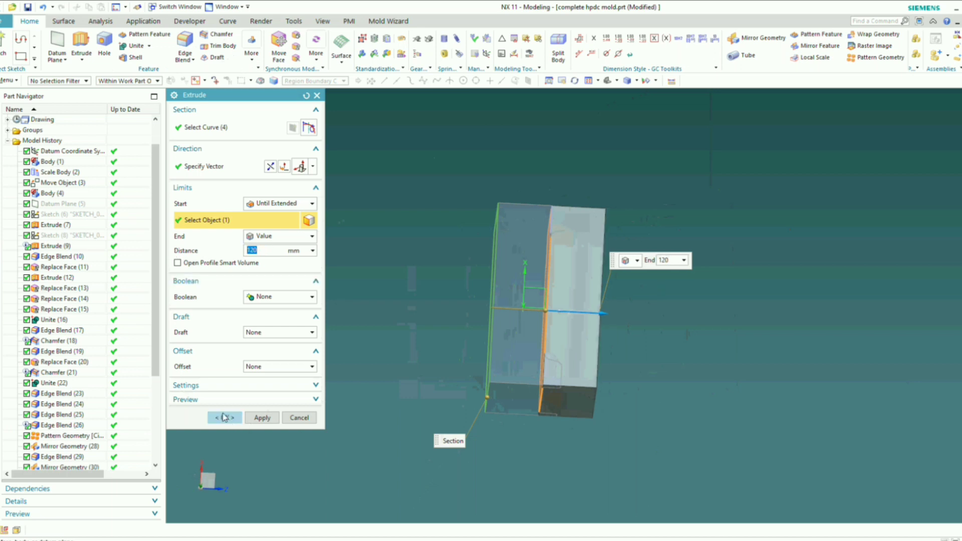
pyautogui.click(224, 418)
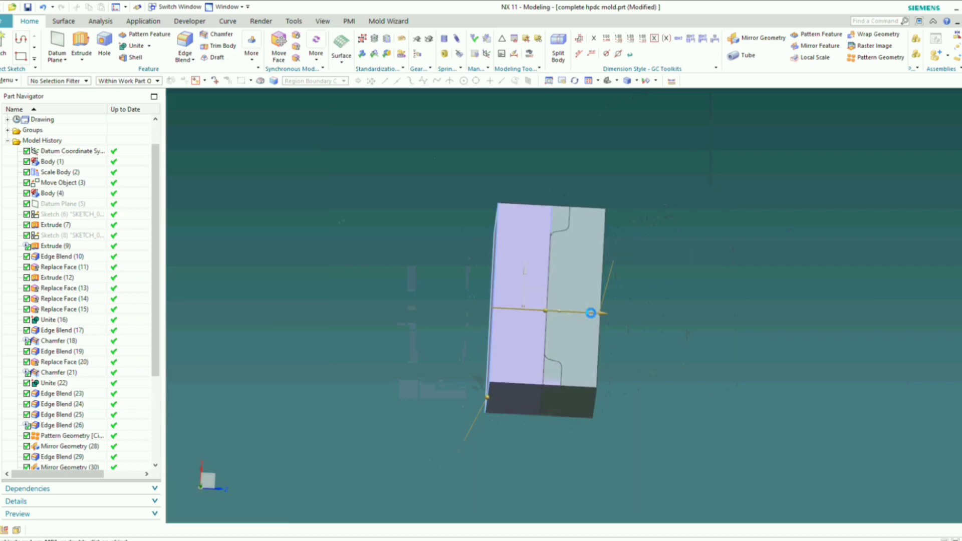
# - Subtract the lavender mold half from the new grey block, with Keep Tool on
pyautogui.scroll(-3, 619, 251)
pyautogui.moveTo(624, 248); pyautogui.dragTo(599, 261, button='middle')
pyautogui.scroll(2, 597, 261)
pyautogui.scroll(-1, 593, 262)
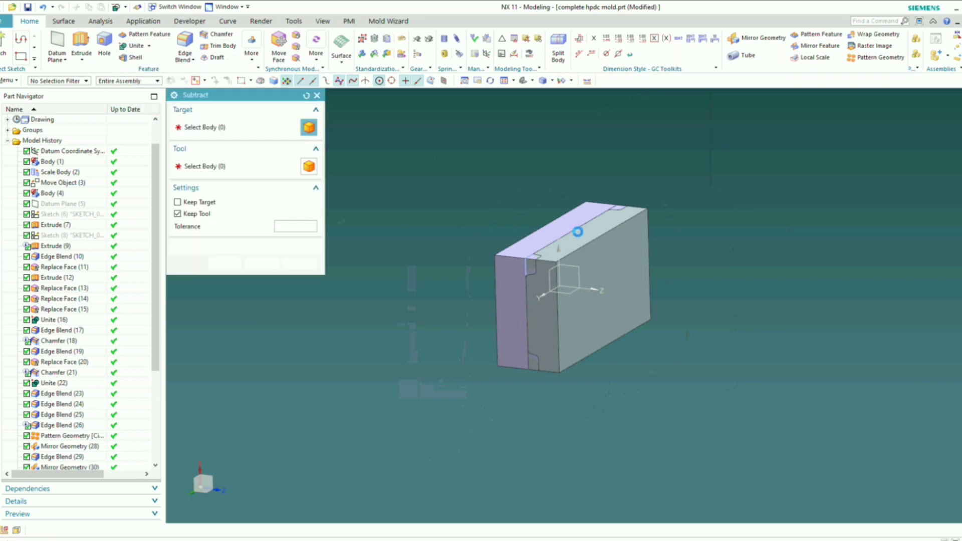
pyautogui.scroll(2, 577, 232)
pyautogui.click(591, 247)
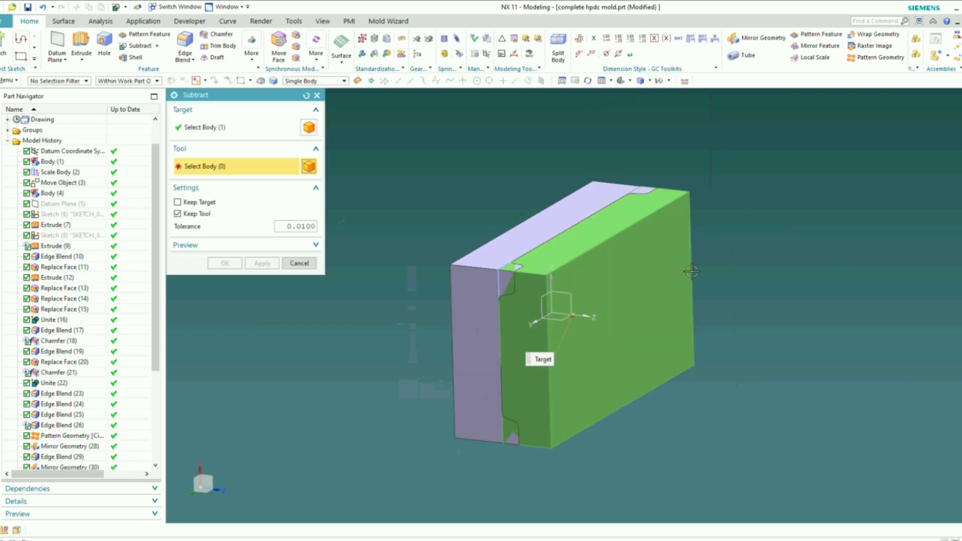
pyautogui.click(545, 276)
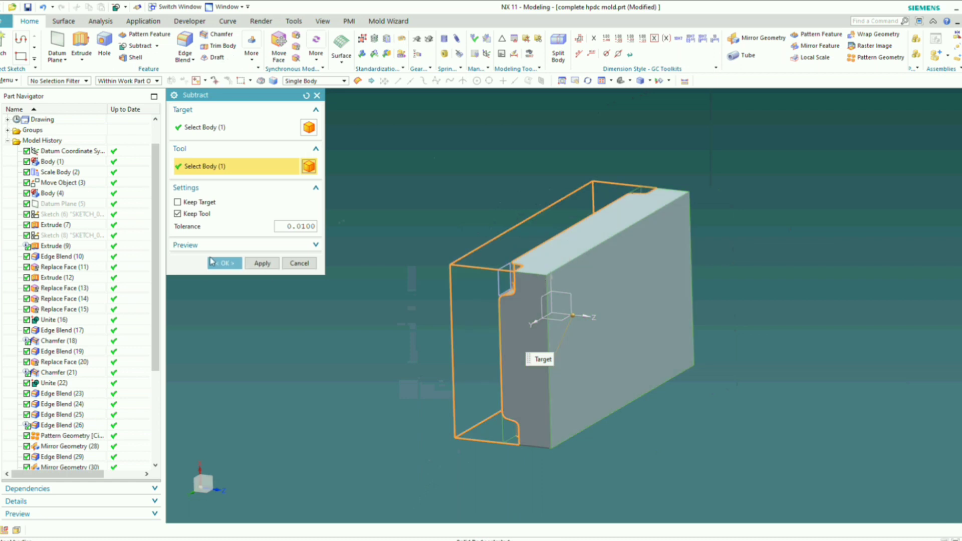
pyautogui.click(219, 263)
# - Hide the lavender mold half to expose the inner side of the grey block
pyautogui.scroll(-3, 479, 272)
pyautogui.scroll(1, 509, 266)
pyautogui.moveTo(510, 266); pyautogui.dragTo(501, 294, button='middle')
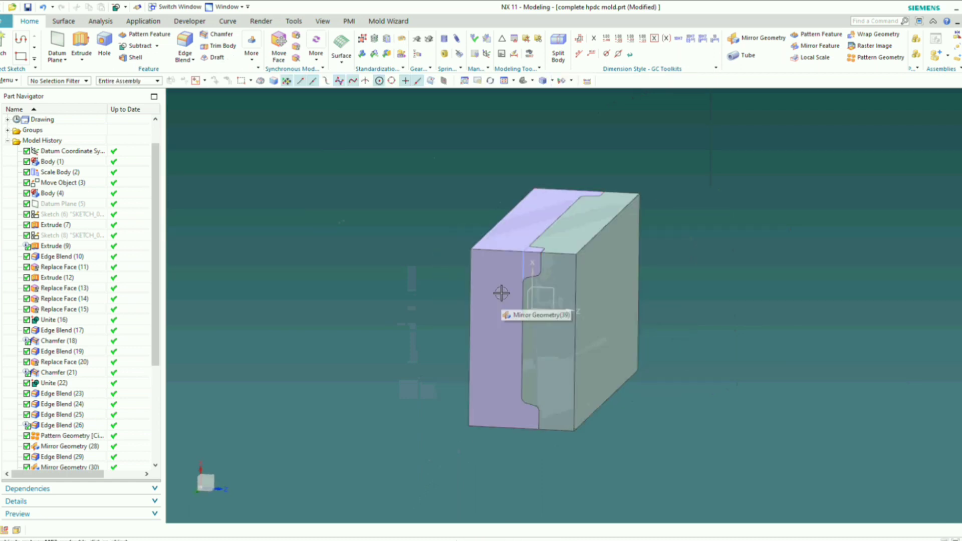
pyautogui.hotkey('ctrl', 'shift', 'i')
pyautogui.click(489, 282)
pyautogui.moveTo(429, 286); pyautogui.dragTo(514, 243, button='middle')
pyautogui.click(299, 152)
# - Subtract the casting and runner body from the grey mold block, with Keep Tool on
pyautogui.scroll(2, 574, 287)
pyautogui.scroll(-2, 502, 236)
pyautogui.moveTo(535, 280); pyautogui.dragTo(519, 250, button='middle')
pyautogui.press('F8')
pyautogui.scroll(-2, 535, 266)
pyautogui.scroll(4, 539, 268)
pyautogui.scroll(-2, 537, 270)
pyautogui.scroll(1, 534, 248)
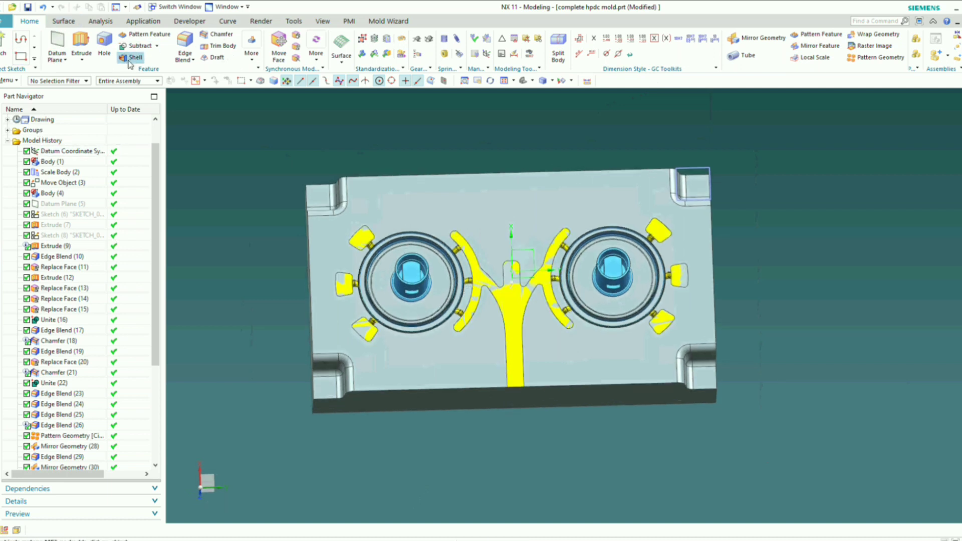
pyautogui.click(139, 47)
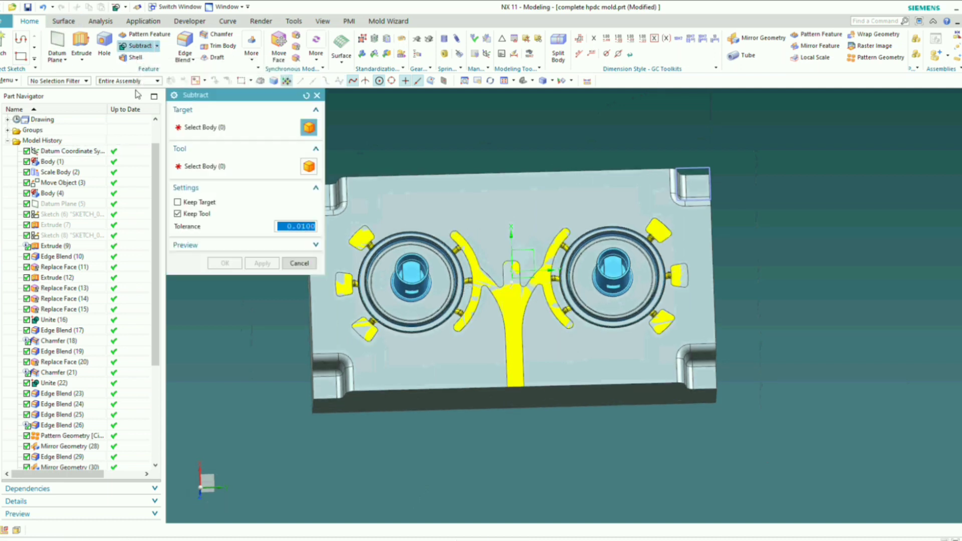
pyautogui.scroll(-2, 563, 271)
pyautogui.scroll(2, 563, 271)
pyautogui.click(564, 271)
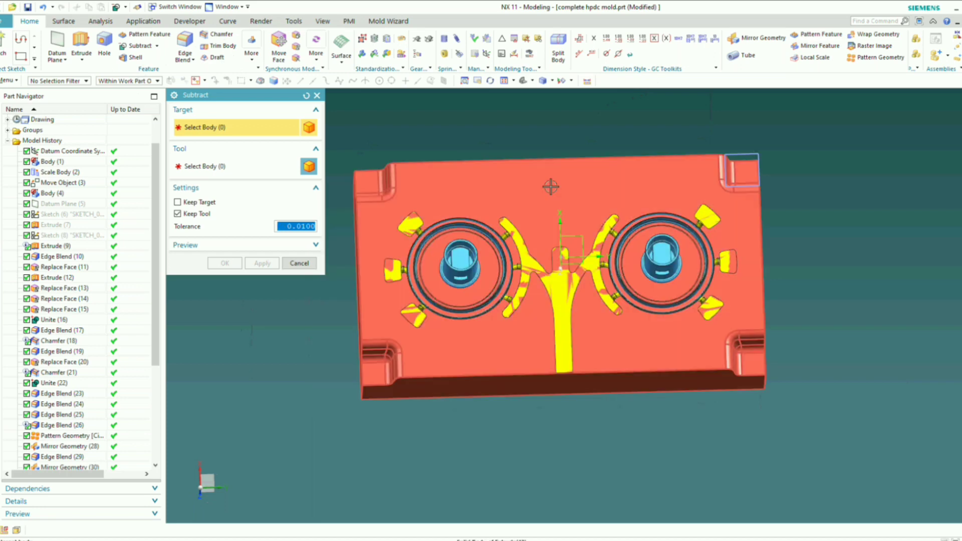
pyautogui.click(467, 264)
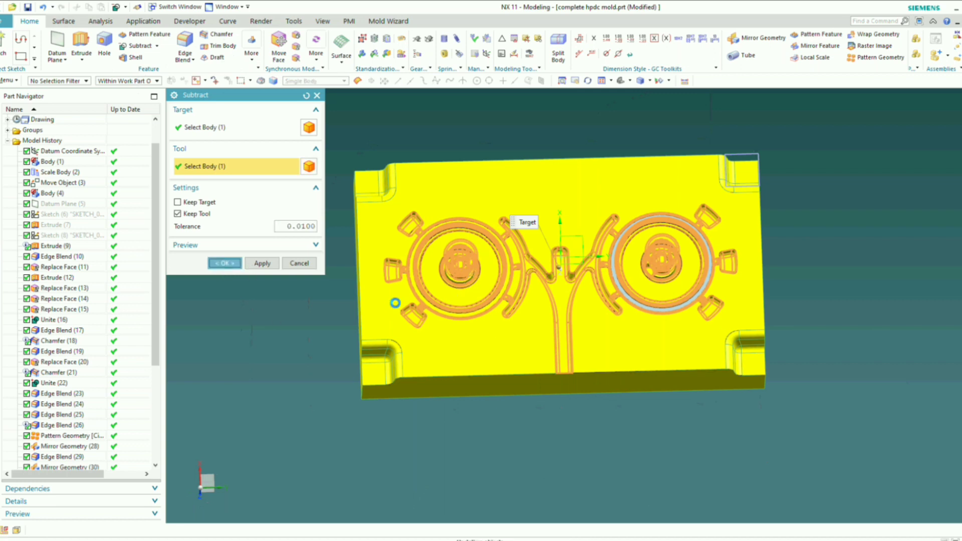
# - Hide the casting and runner body to expose the cavities cut in the grey mold block
pyautogui.scroll(-2, 521, 245)
pyautogui.scroll(1, 601, 226)
pyautogui.press('F8')
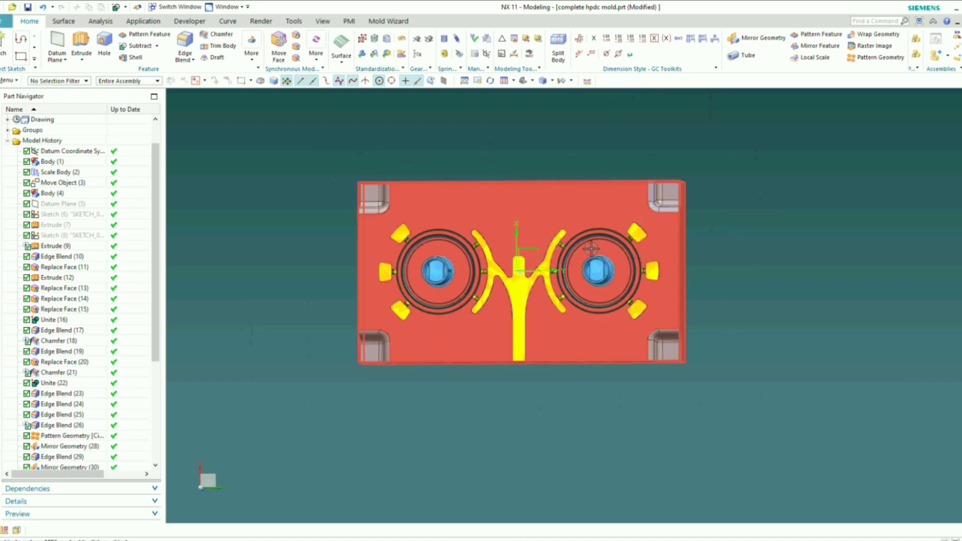
pyautogui.hotkey('ctrl', 'shift', 'i')
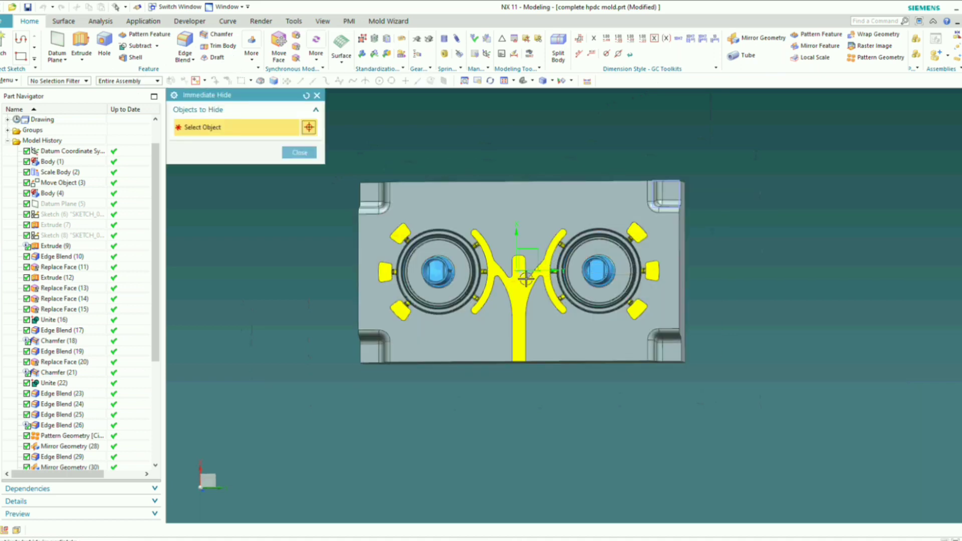
pyautogui.click(516, 285)
pyautogui.scroll(1, 448, 264)
pyautogui.moveTo(449, 263); pyautogui.dragTo(381, 206, button='middle')
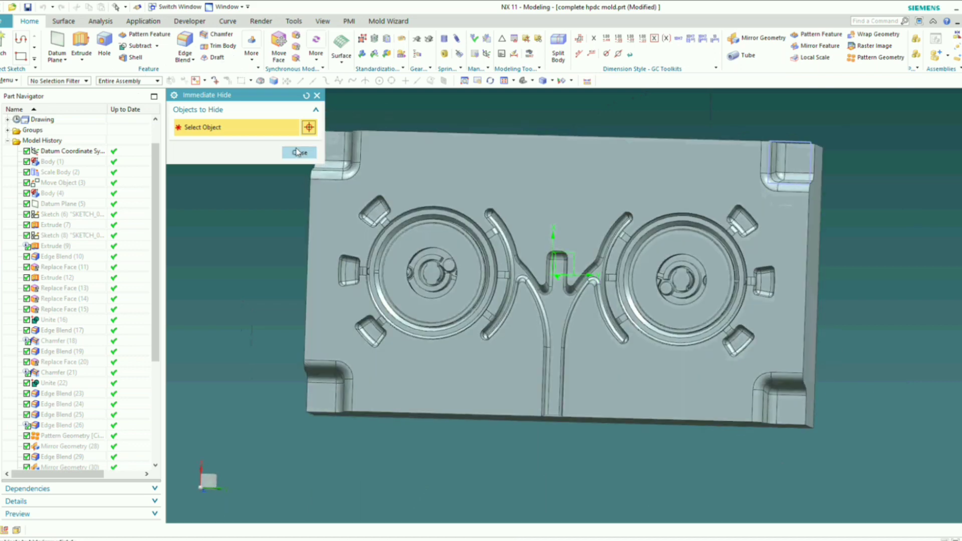
pyautogui.click(299, 153)
# - Swap shown and hidden objects to bring back the lavender mold half with the casting and runner body
pyautogui.scroll(-1, 494, 216)
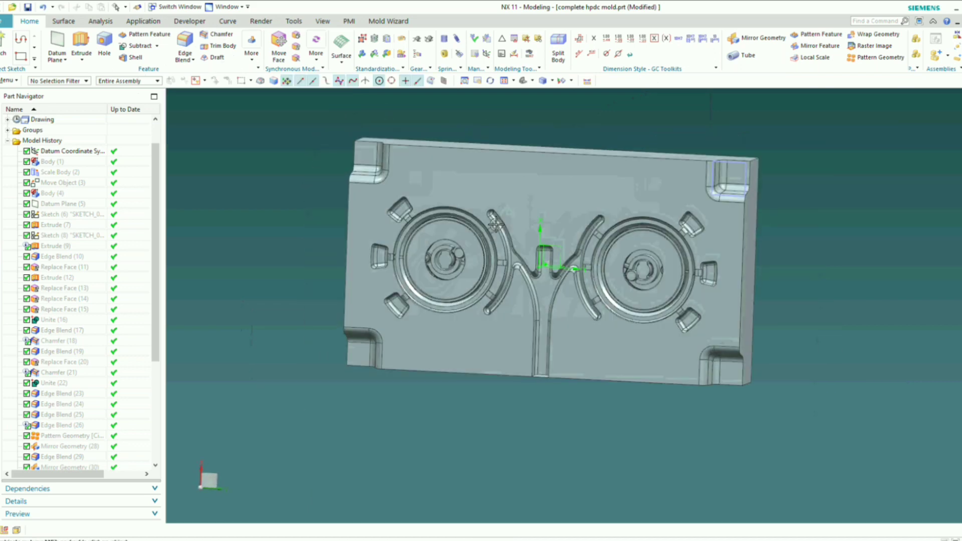
pyautogui.hotkey('ctrl', 'shift', 'b')
pyautogui.scroll(-2, 503, 230)
pyautogui.moveTo(550, 230); pyautogui.dragTo(453, 251, button='middle')
pyautogui.scroll(1, 501, 252)
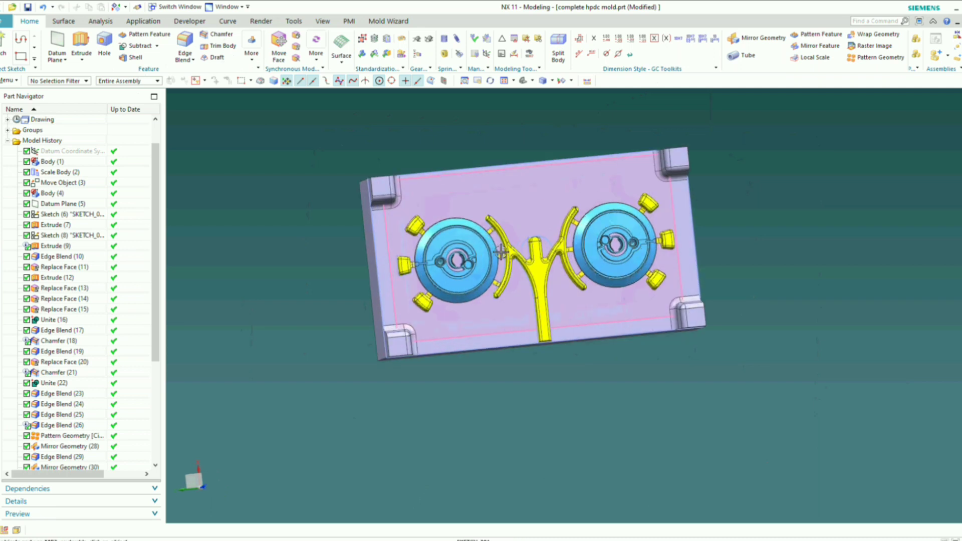
# - Subtract the casting and runner body from the lavender mold half, with Keep Tool on
pyautogui.press('F8')
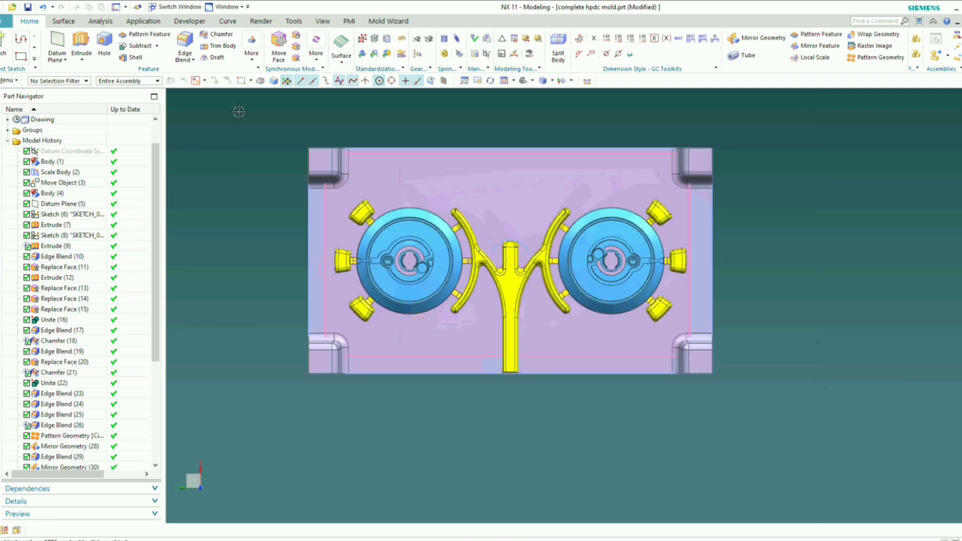
pyautogui.click(138, 50)
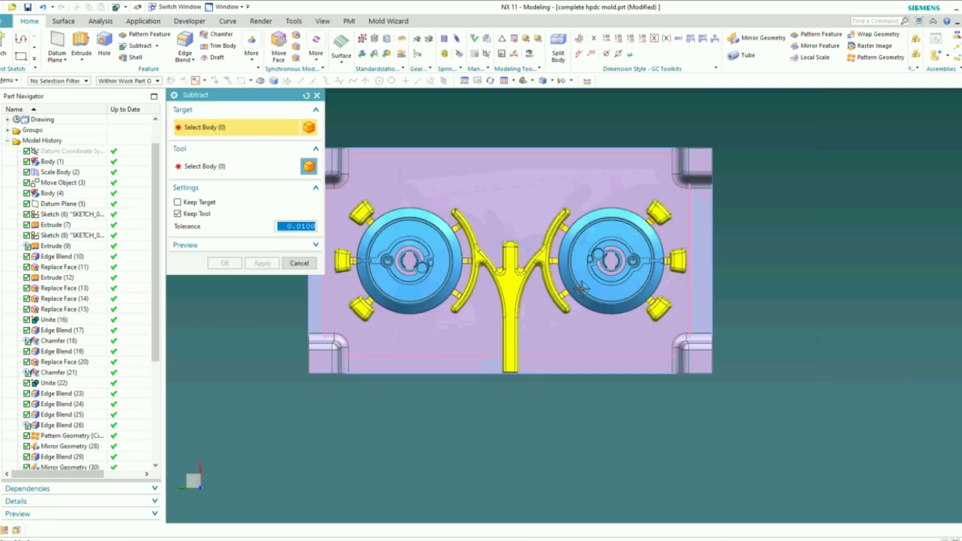
pyautogui.scroll(-1, 610, 258)
pyautogui.scroll(1, 550, 251)
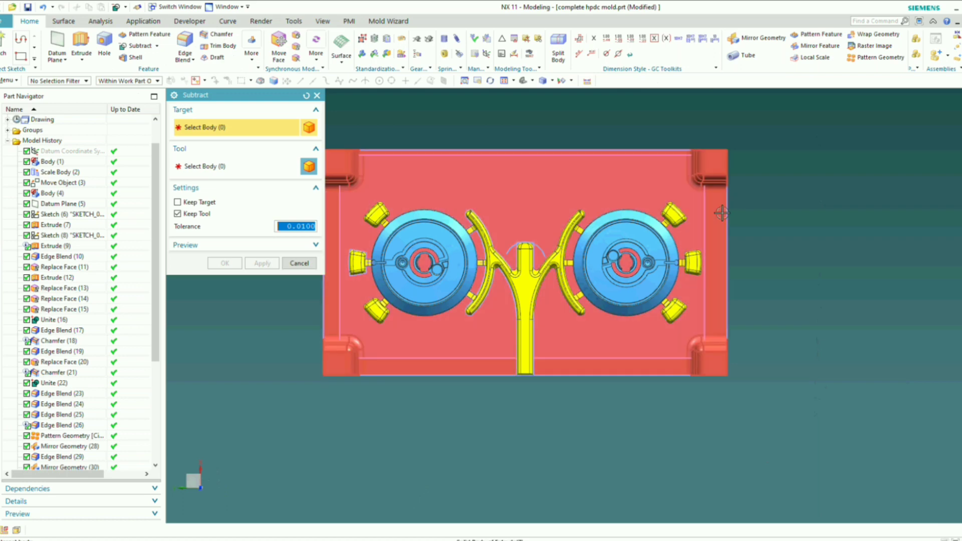
pyautogui.click(721, 213)
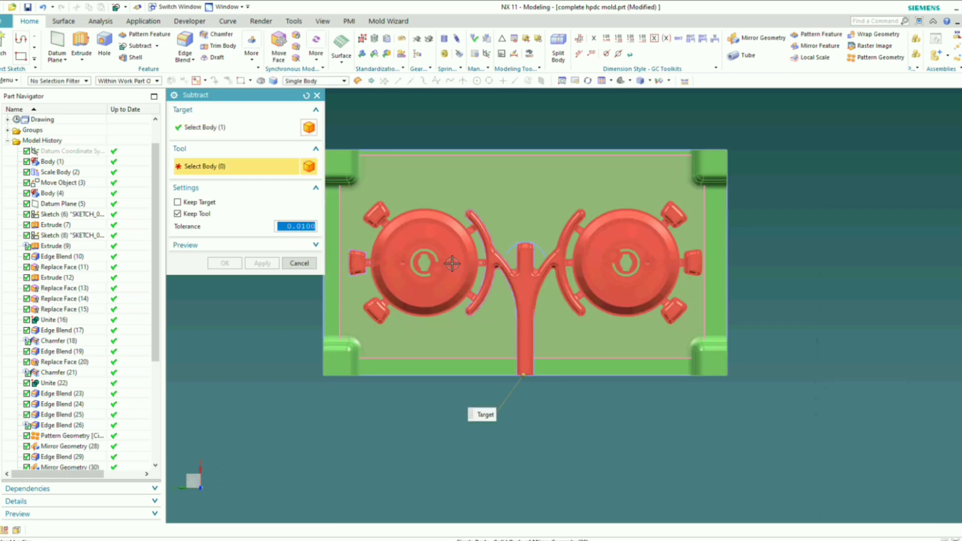
pyautogui.click(442, 329)
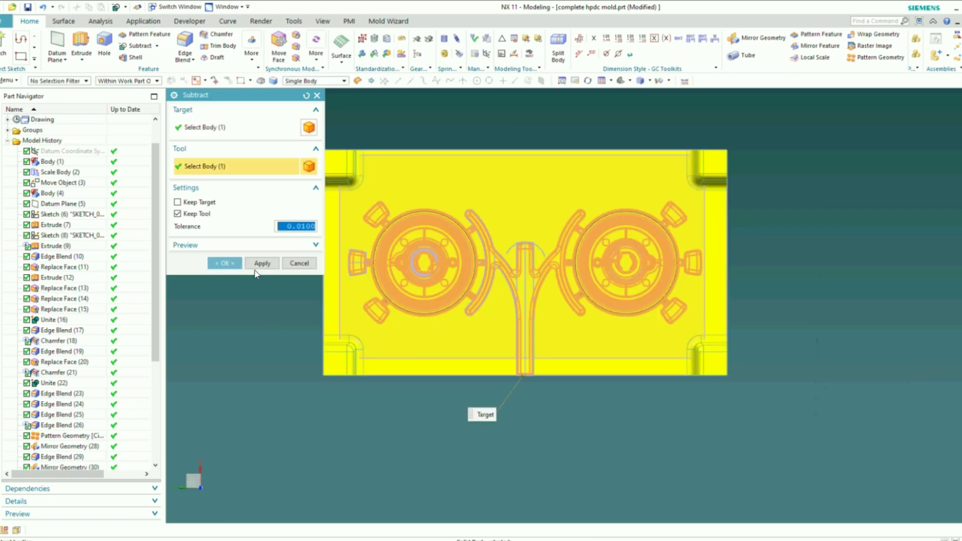
pyautogui.scroll(-1, 466, 271)
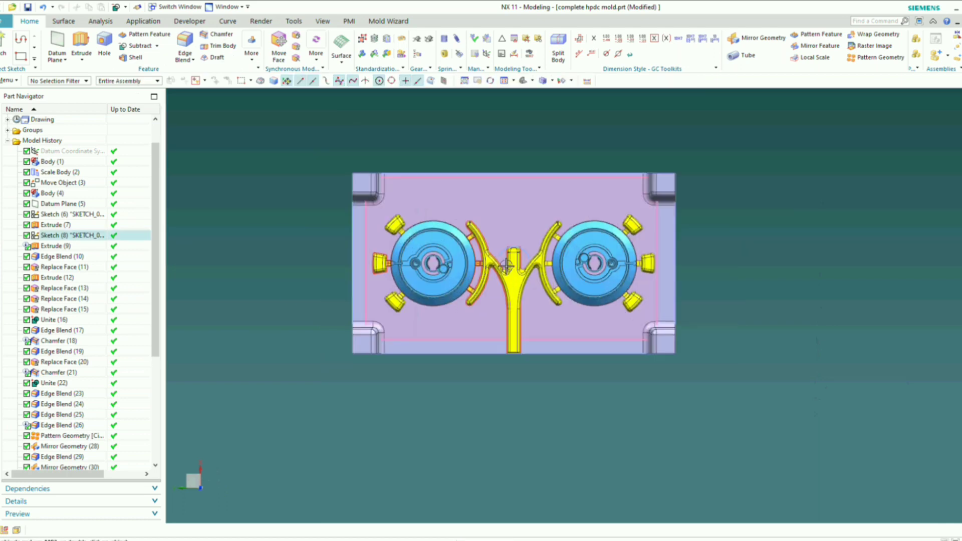
pyautogui.scroll(1, 504, 269)
pyautogui.hotkey('ctrl', 'shift', 'i')
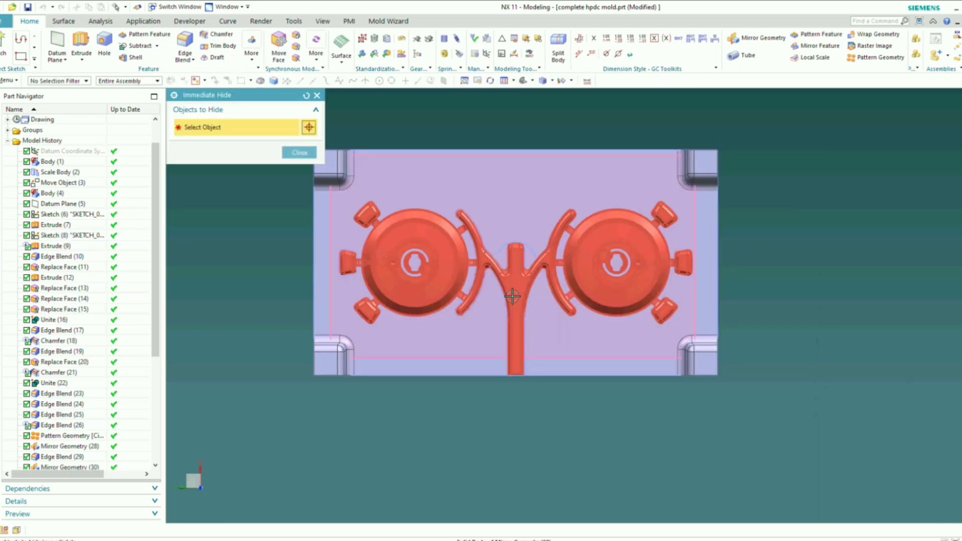
pyautogui.click(498, 276)
pyautogui.scroll(4, 421, 264)
pyautogui.scroll(-5, 421, 264)
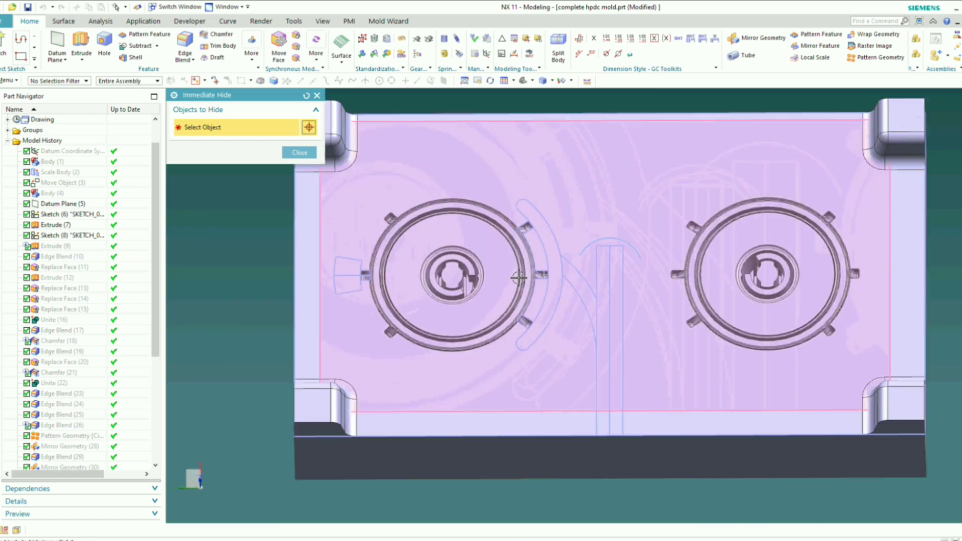
pyautogui.moveTo(517, 270); pyautogui.dragTo(508, 257, button='middle')
pyautogui.scroll(3, 411, 265)
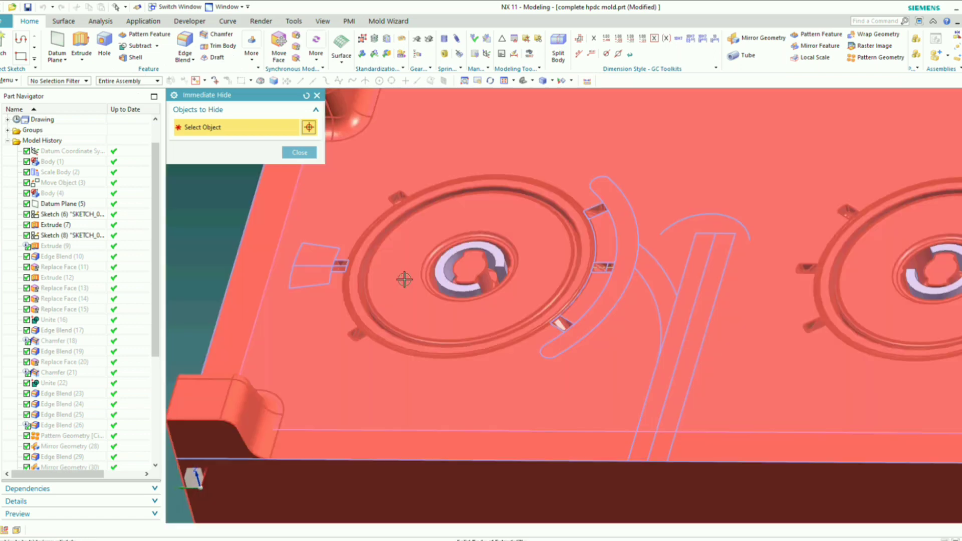
pyautogui.scroll(2, 416, 279)
pyautogui.scroll(2, 318, 262)
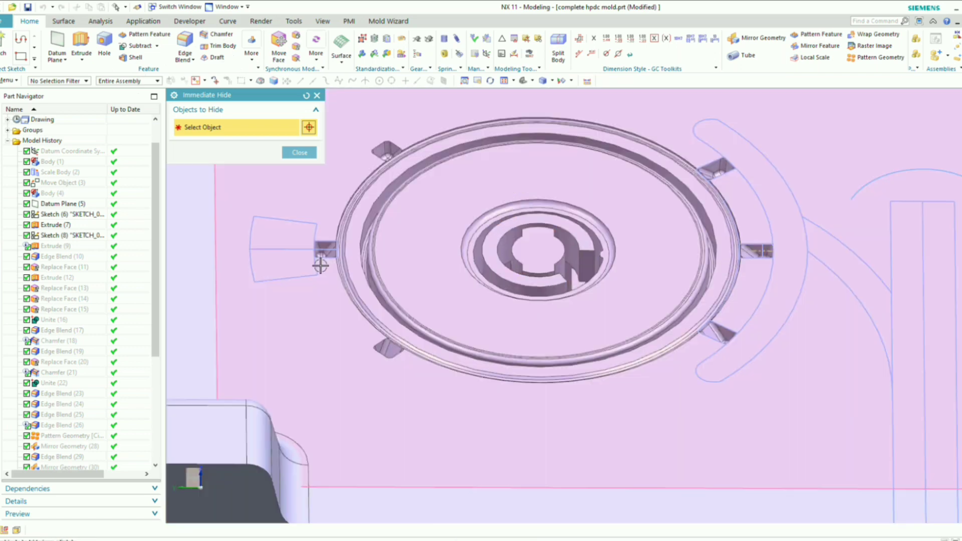
pyautogui.rightClick(331, 255)
pyautogui.click(346, 284)
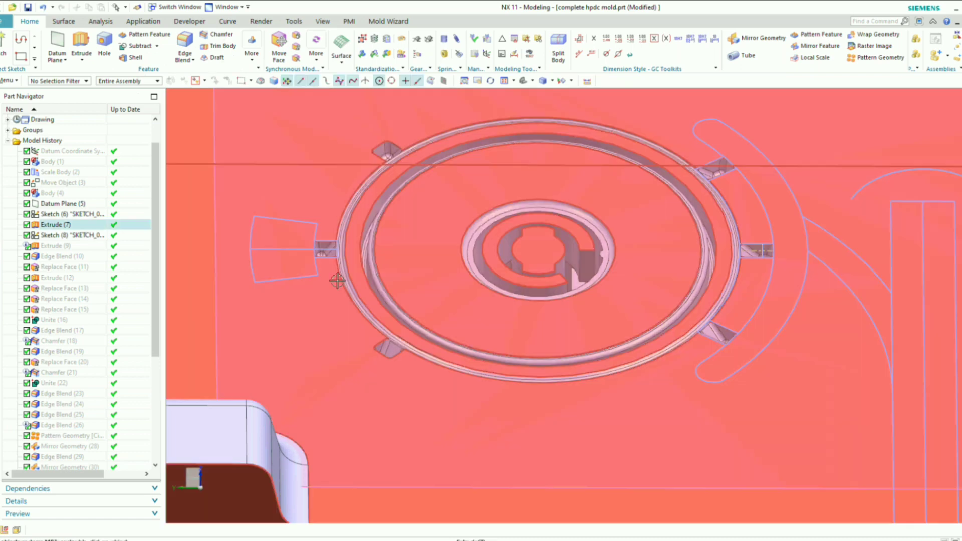
pyautogui.hotkey('ctrl', 'z')
pyautogui.scroll(-5, 368, 293)
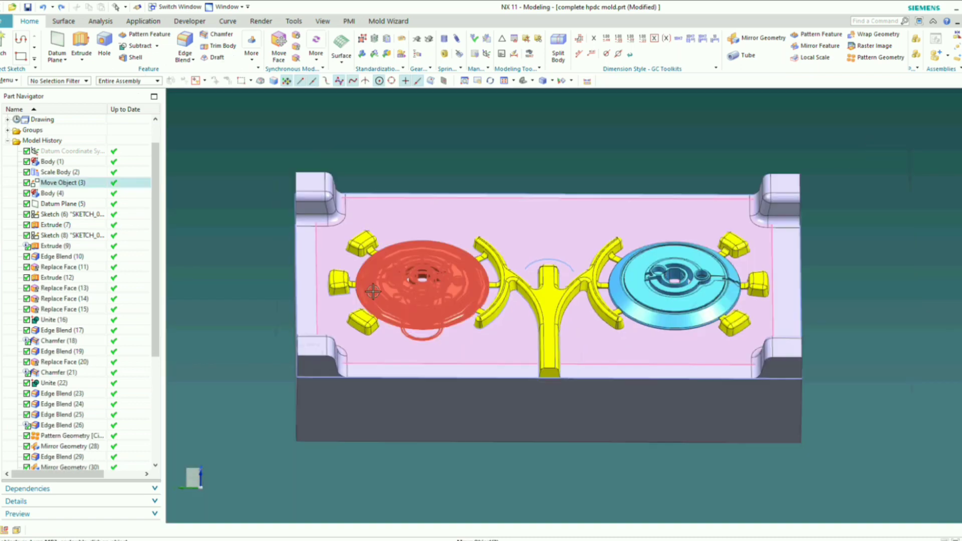
# - Hide the casting and runner body to expose the cavities cut in the lavender mold half
pyautogui.moveTo(370, 292); pyautogui.dragTo(382, 318, button='middle')
pyautogui.hotkey('ctrl', 'shift', 'i')
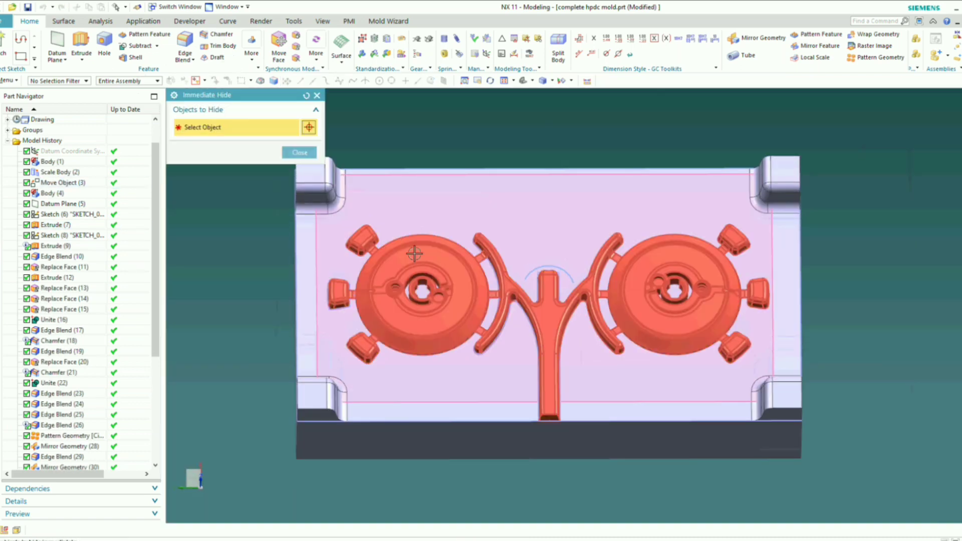
pyautogui.click(414, 254)
pyautogui.scroll(3, 388, 280)
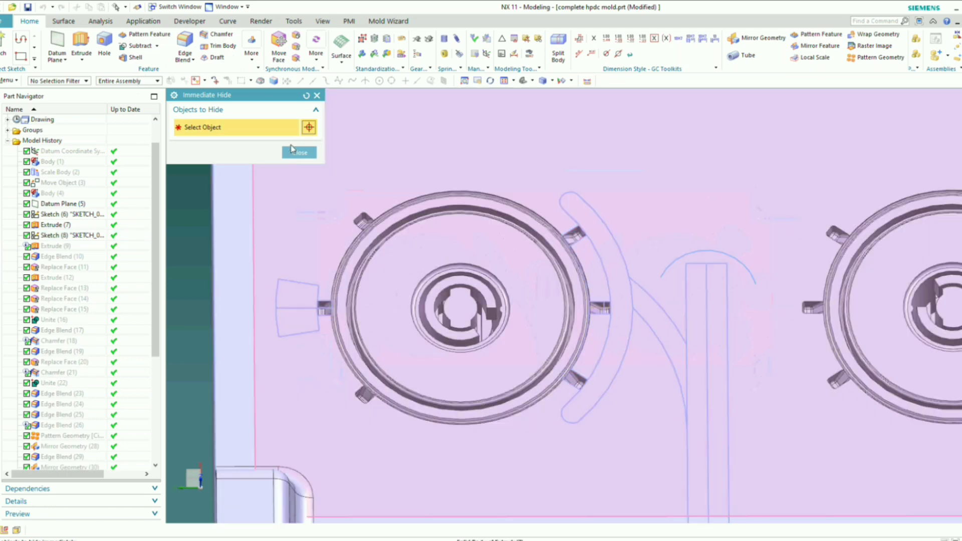
pyautogui.click(294, 156)
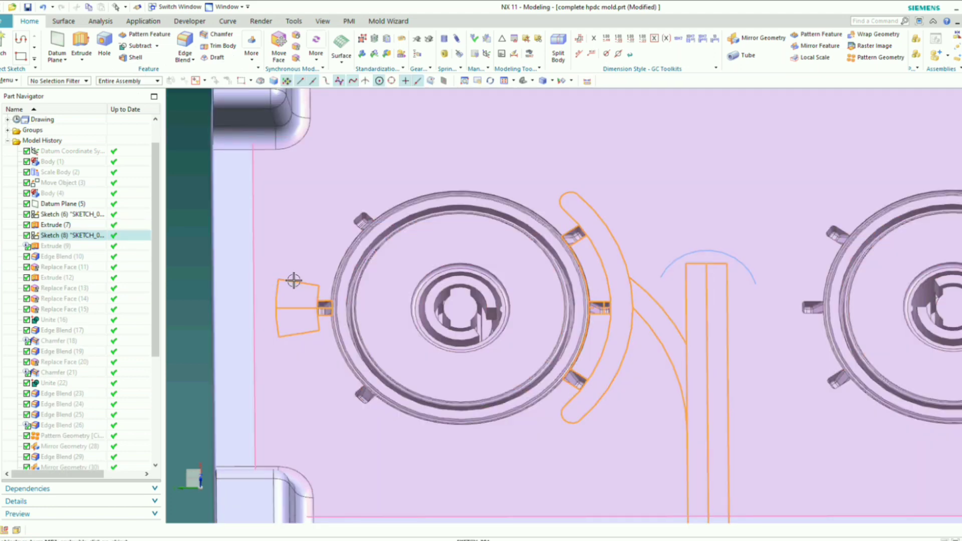
# - Hide the runner and overflow sketch lying on the lavender mold half's parting face
pyautogui.rightClick(307, 284)
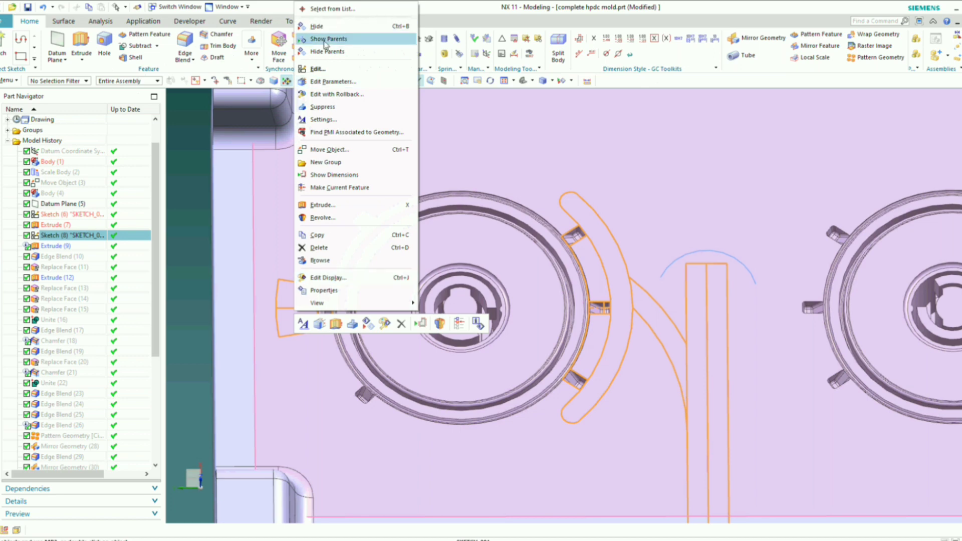
pyautogui.click(317, 26)
pyautogui.scroll(-3, 414, 161)
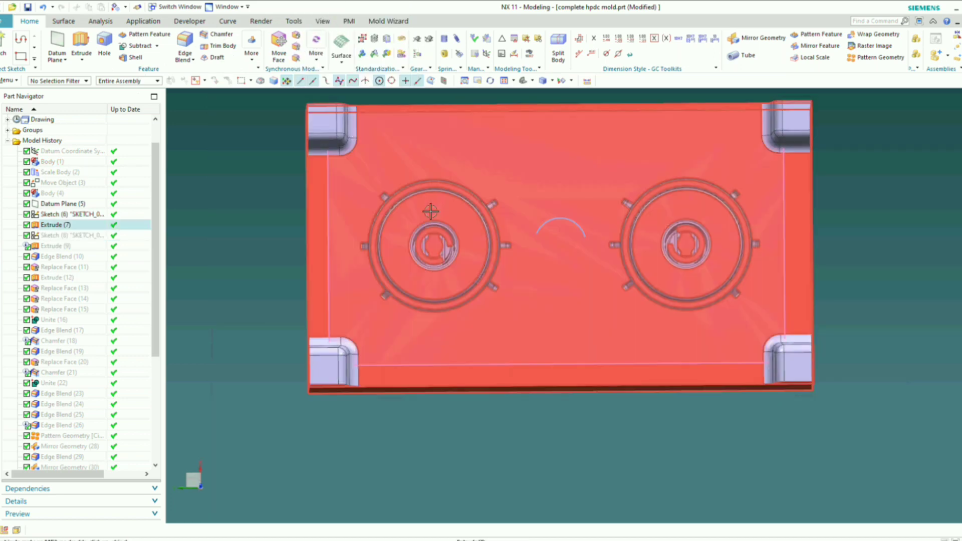
# - Hide the datum plane and the arc between the two disc cavities of the lavender mold half
pyautogui.scroll(5, 669, 245)
pyautogui.moveTo(669, 244)
pyautogui.mouseDown(button='middle')
pyautogui.moveTo(697, 240)
pyautogui.moveTo(696, 227)
pyautogui.mouseUp(button='middle')
pyautogui.scroll(-5, 696, 227)
pyautogui.moveTo(668, 271); pyautogui.dragTo(642, 316, button='middle')
pyautogui.hotkey('ctrl', 'shift', 'i')
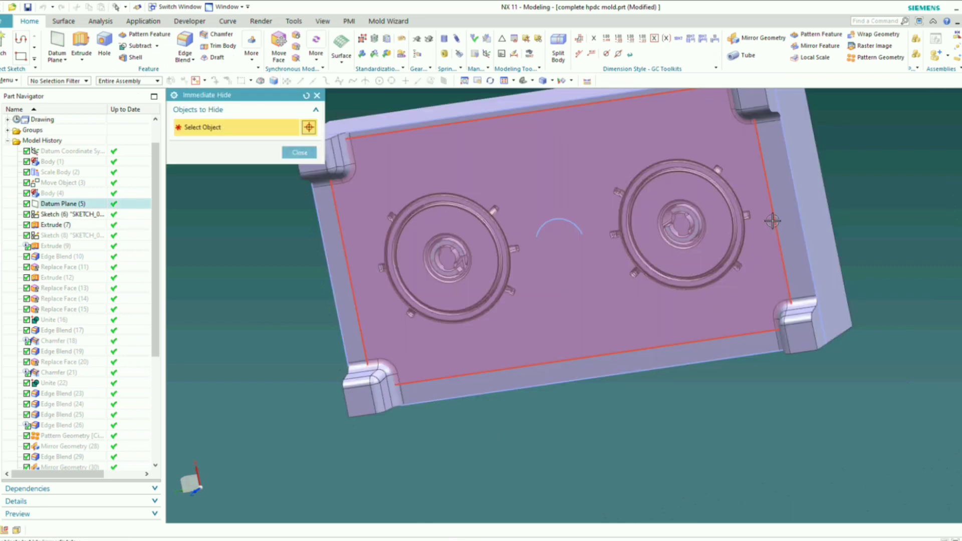
pyautogui.moveTo(559, 216); pyautogui.dragTo(593, 221, button='middle')
pyautogui.scroll(4, 749, 208)
pyautogui.moveTo(749, 207); pyautogui.dragTo(680, 219, button='middle')
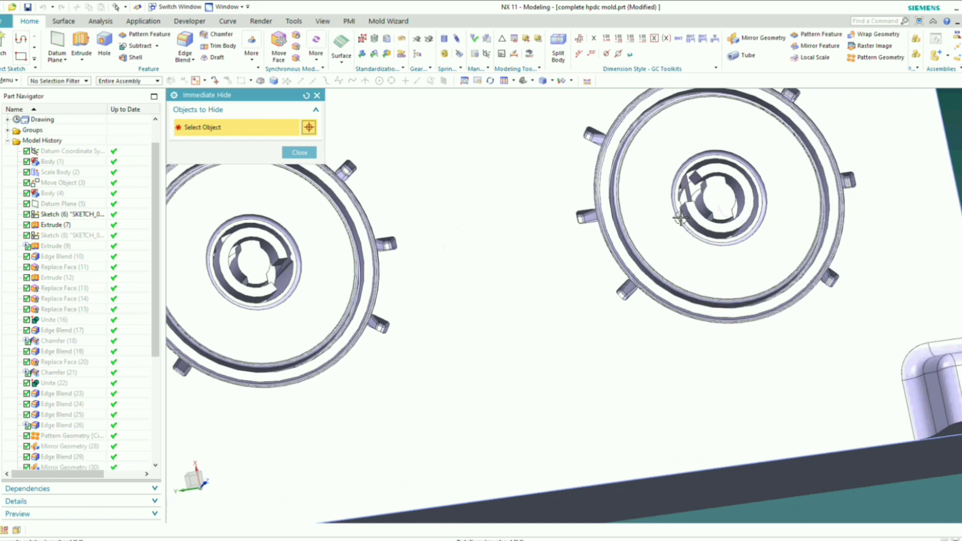
pyautogui.click(307, 155)
# - Swap shown and hidden objects to bring up the grey mold half with the casting and runner body
pyautogui.scroll(-3, 379, 224)
pyautogui.moveTo(380, 225); pyautogui.dragTo(553, 268, button='middle')
pyautogui.moveTo(421, 307); pyautogui.dragTo(391, 299, button='middle')
pyautogui.scroll(3, 391, 300)
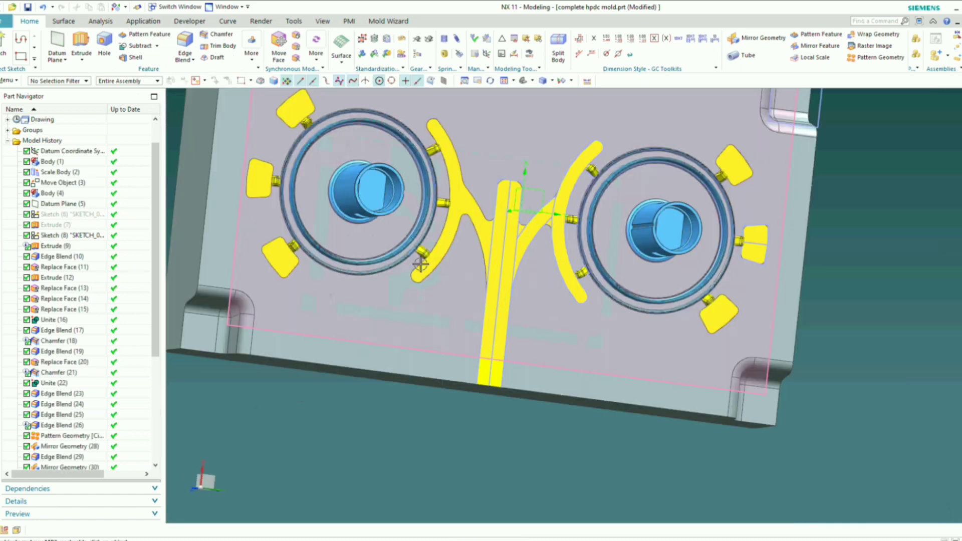
pyautogui.moveTo(421, 260); pyautogui.dragTo(442, 275, button='middle')
# - Hide the datum plane, the runner sketch and the casting and runner body on the grey mold half
pyautogui.hotkey('ctrl', 'shift', 'i')
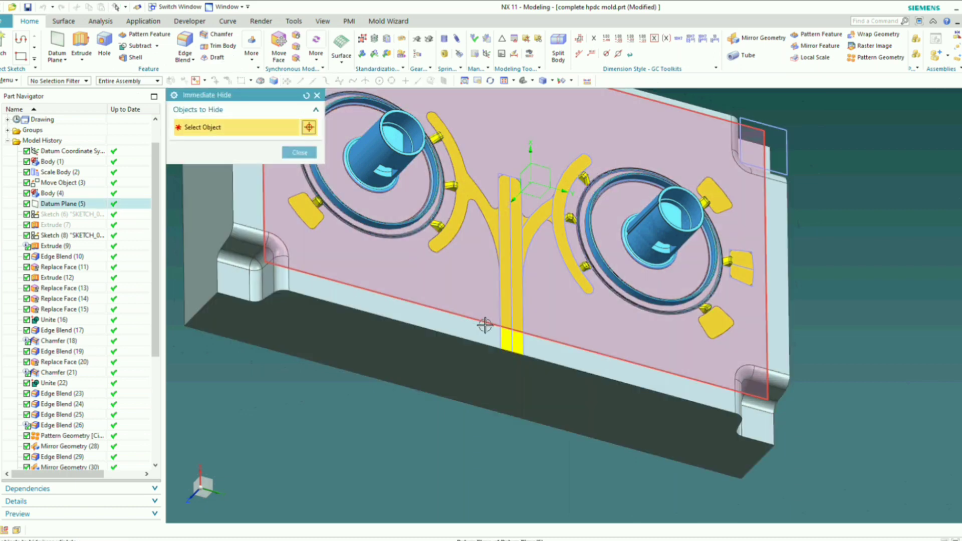
pyautogui.click(485, 325)
pyautogui.scroll(-2, 529, 396)
pyautogui.moveTo(514, 315); pyautogui.dragTo(514, 313, button='middle')
pyautogui.scroll(2, 508, 289)
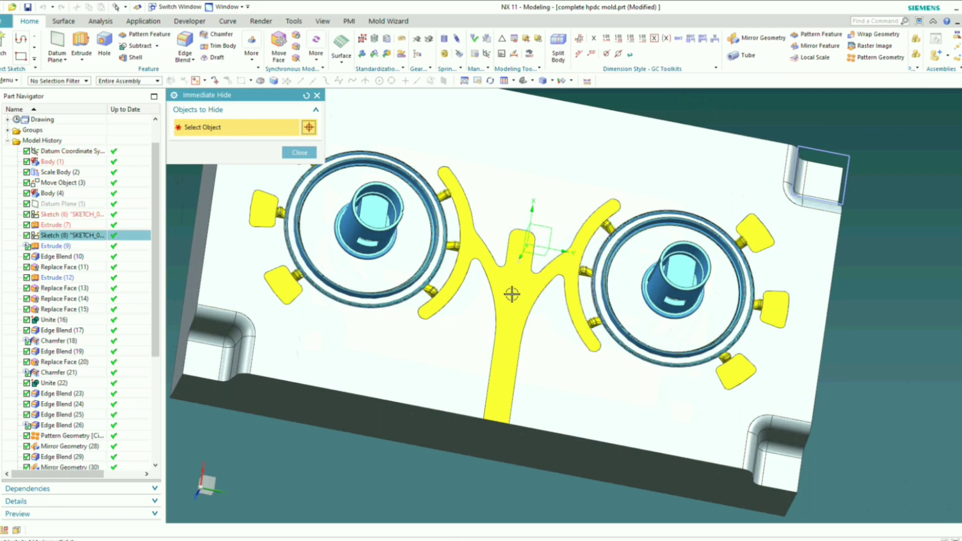
pyautogui.click(512, 295)
pyautogui.scroll(-2, 511, 295)
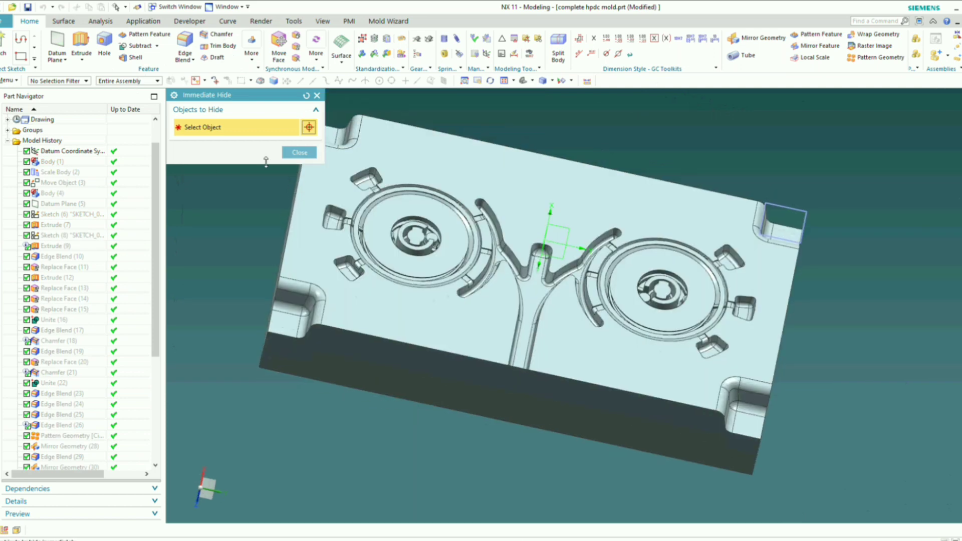
pyautogui.click(301, 156)
# - Hide the loose outer ring and the loose inner disc body in the first disc cavity of the grey mold half
pyautogui.scroll(1, 431, 235)
pyautogui.moveTo(455, 228)
pyautogui.mouseDown(button='middle')
pyautogui.moveTo(453, 211)
pyautogui.moveTo(455, 218)
pyautogui.mouseUp(button='middle')
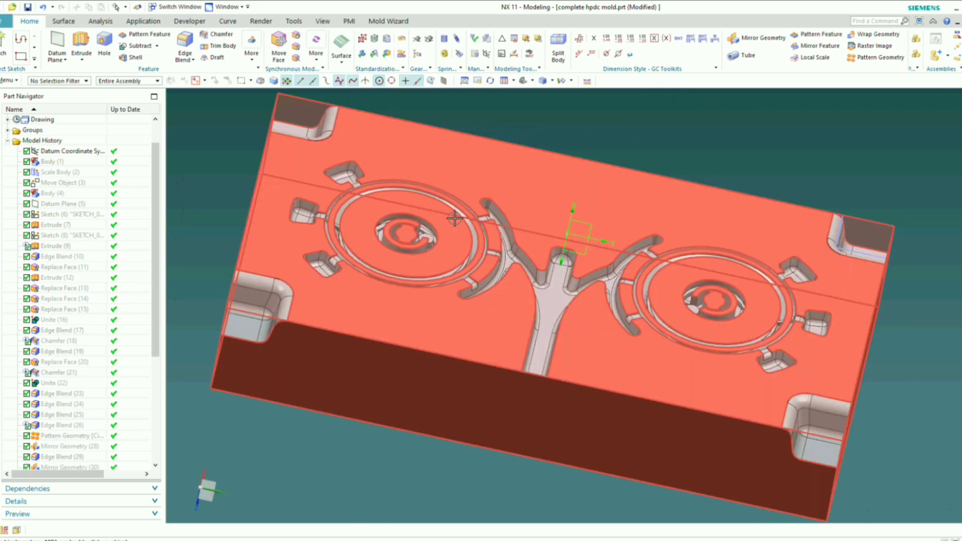
pyautogui.hotkey('ctrl', 'shift', 'i')
pyautogui.scroll(5, 333, 210)
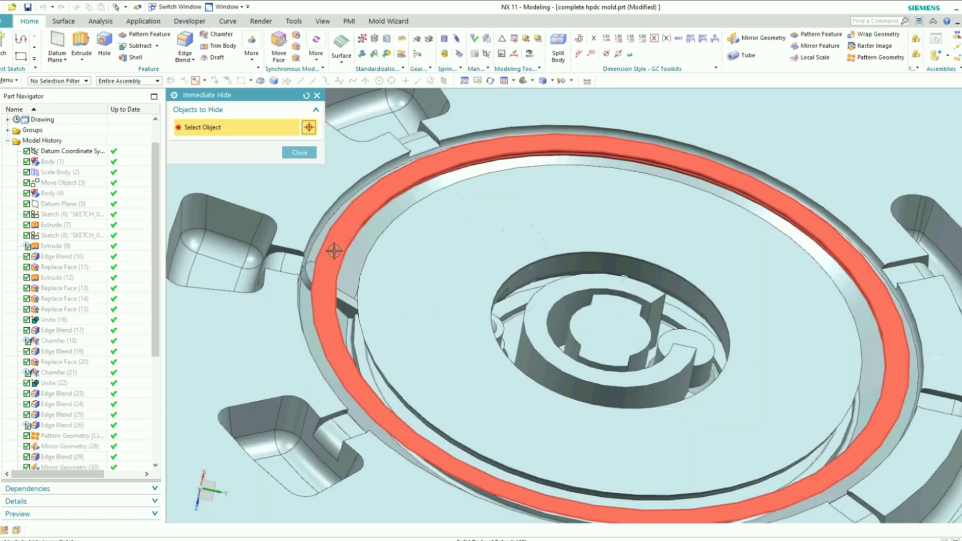
pyautogui.click(336, 249)
pyautogui.scroll(-3, 326, 253)
pyautogui.scroll(4, 303, 261)
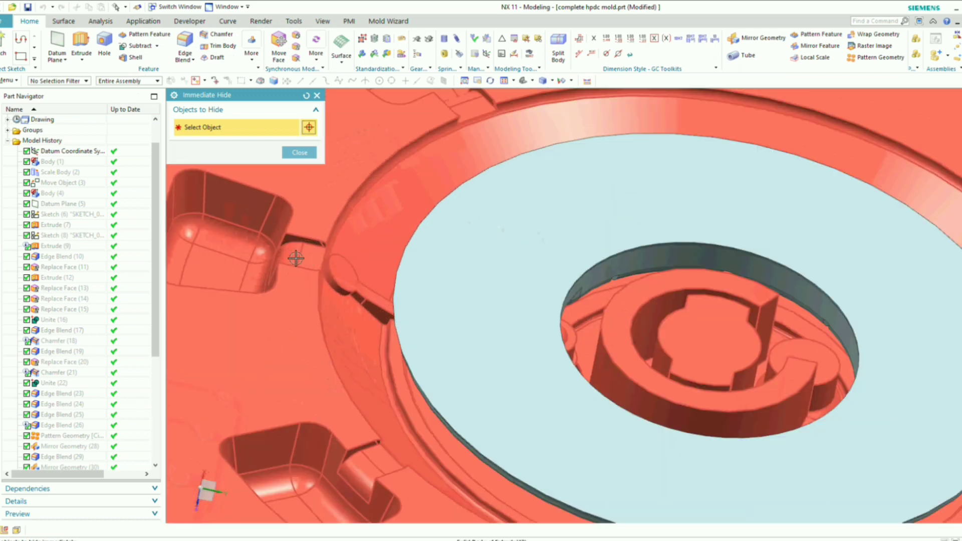
pyautogui.scroll(-2, 296, 260)
pyautogui.scroll(3, 381, 245)
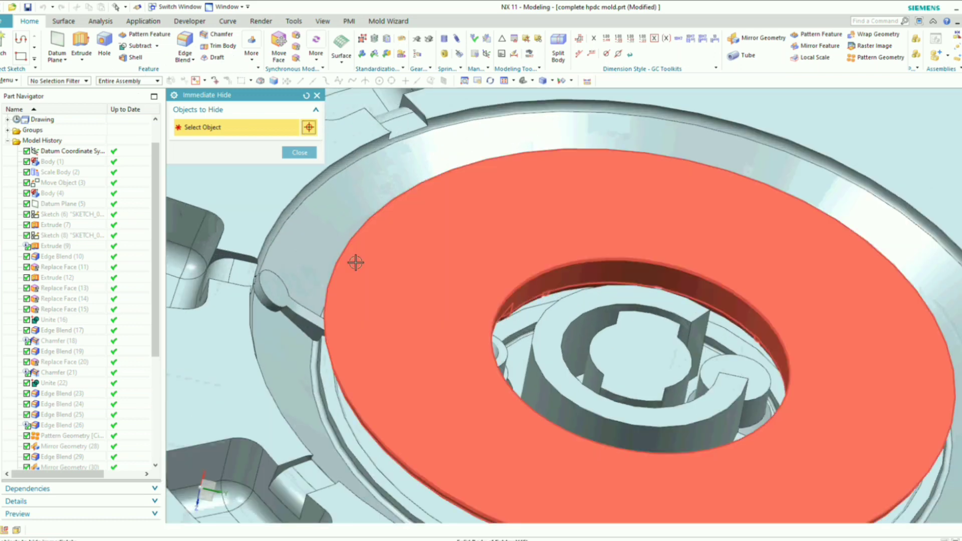
pyautogui.click(355, 262)
pyautogui.scroll(-6, 356, 264)
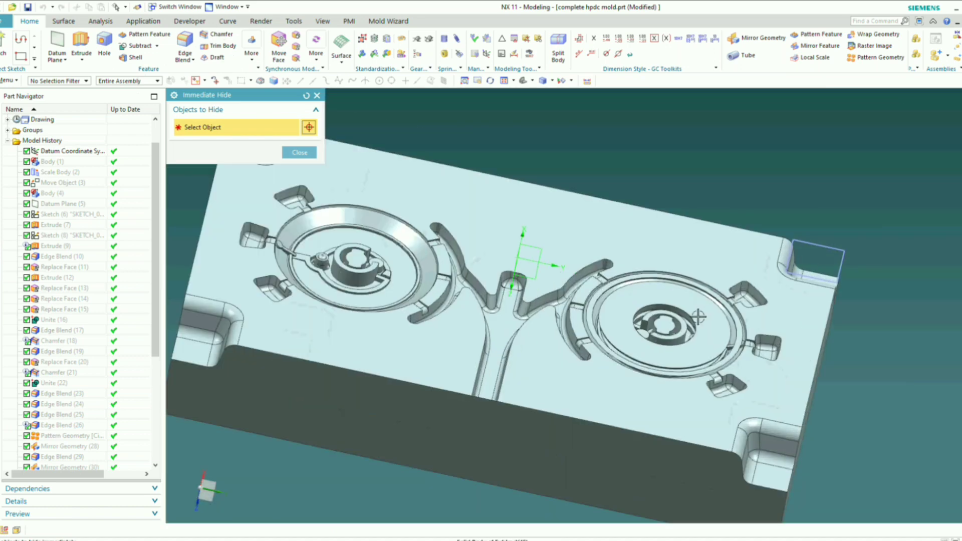
# - Hide the loose ring and disc bodies in the second disc cavity and inspect the cleared cavity
pyautogui.scroll(3, 601, 287)
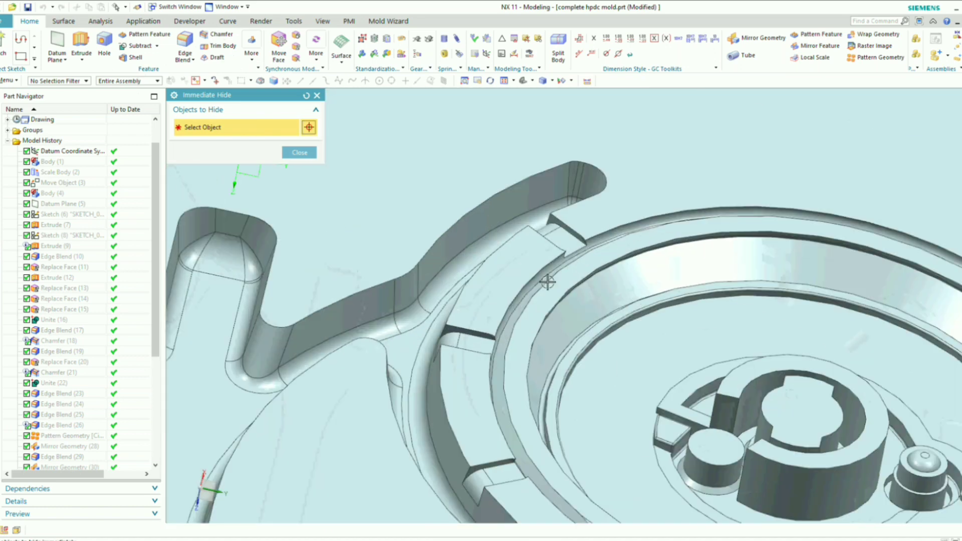
pyautogui.scroll(-4, 568, 299)
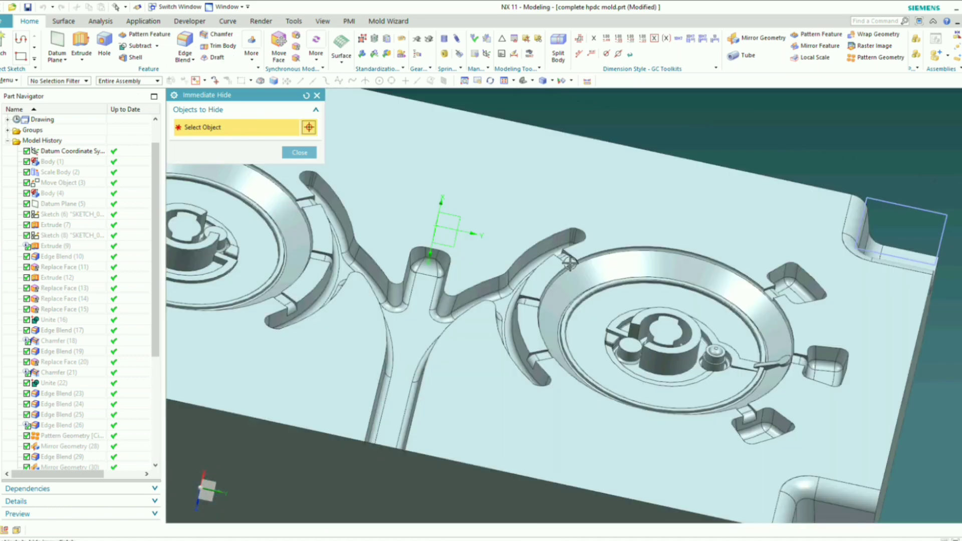
pyautogui.moveTo(569, 299); pyautogui.dragTo(585, 262, button='middle')
pyautogui.scroll(2, 650, 283)
pyautogui.moveTo(650, 283); pyautogui.dragTo(614, 330, button='middle')
pyautogui.scroll(-3, 614, 330)
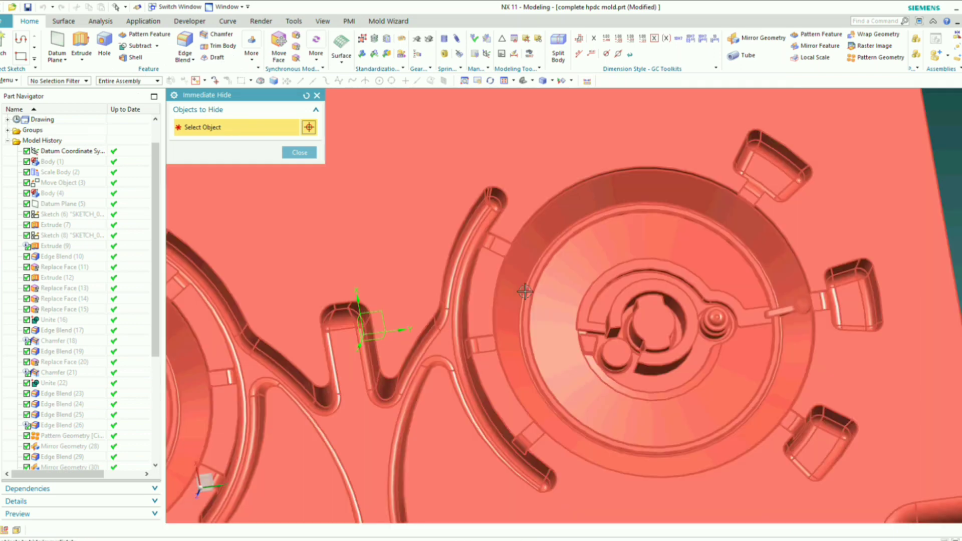
pyautogui.click(299, 153)
# - Swap shown and hidden objects to return to the lavender mold half with the casting and runner body
pyautogui.scroll(-4, 486, 240)
pyautogui.moveTo(530, 251); pyautogui.dragTo(529, 219, button='middle')
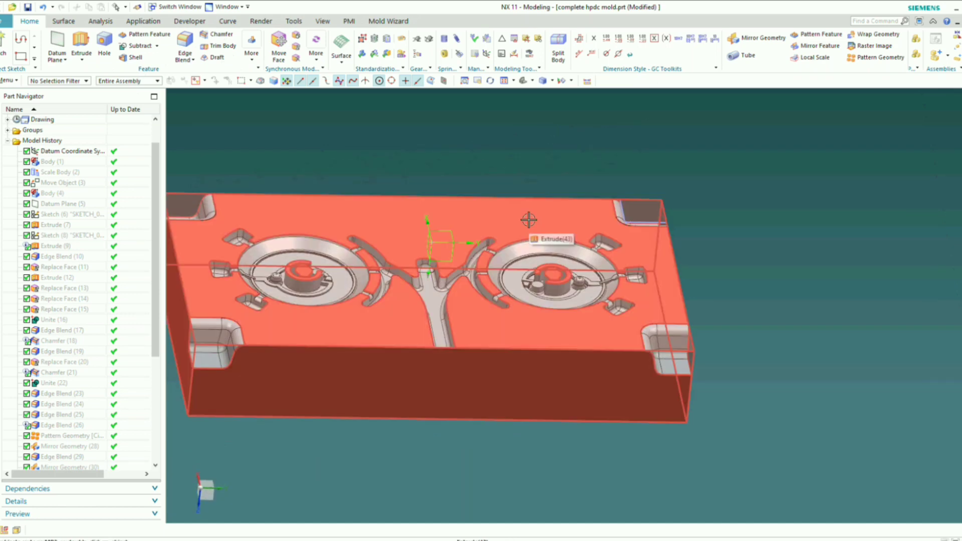
pyautogui.hotkey('ctrl', 'shift', 'b')
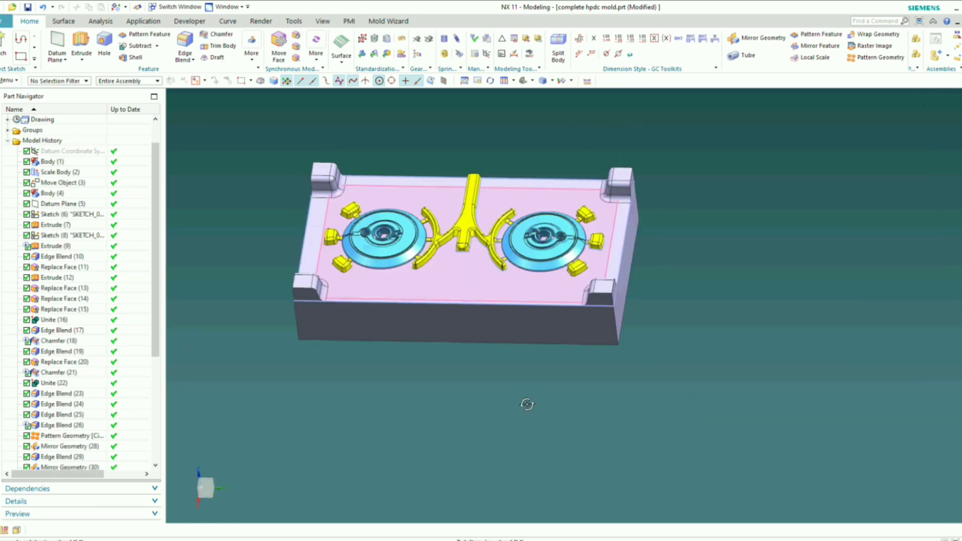
pyautogui.moveTo(414, 182); pyautogui.dragTo(504, 261, button='middle')
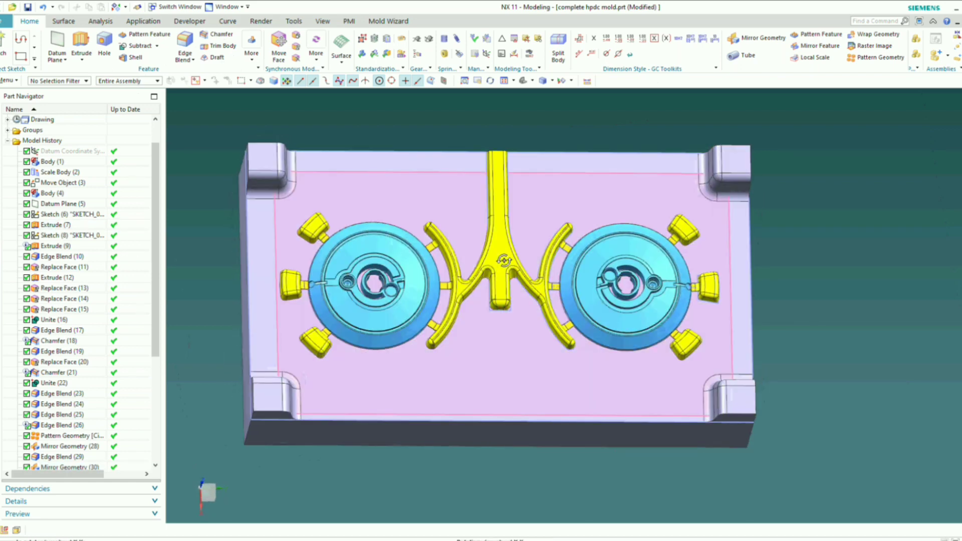
# - Hide the casting and runner body to expose the loose disc and ring bodies in the lavender mold half
pyautogui.hotkey('ctrl', 'shift', 'i')
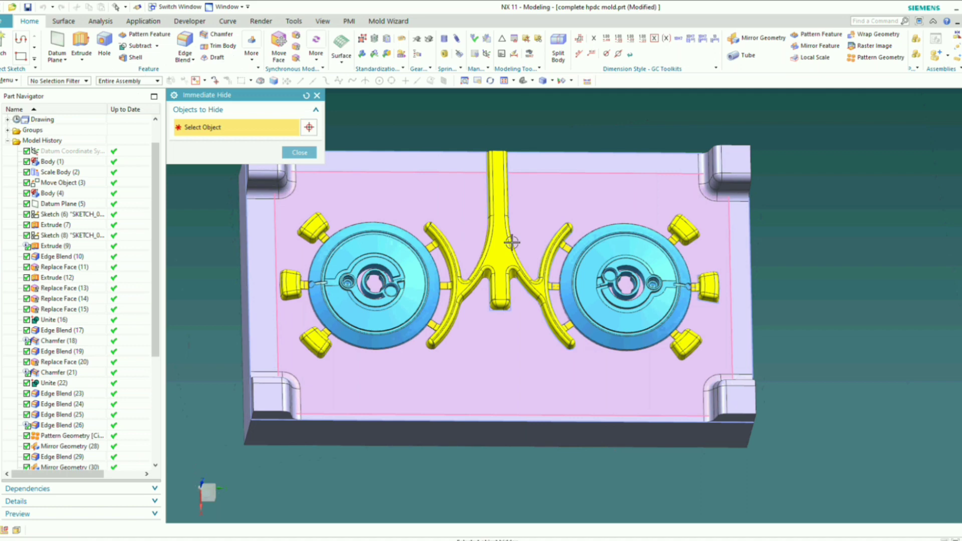
pyautogui.click(512, 242)
pyautogui.click(314, 153)
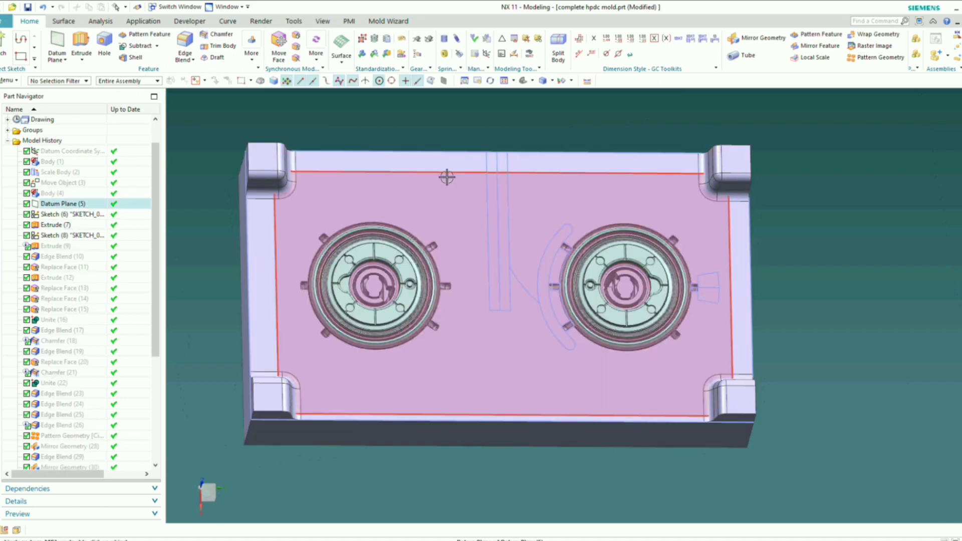
pyautogui.moveTo(483, 215); pyautogui.dragTo(490, 202, button='middle')
pyautogui.click(487, 226)
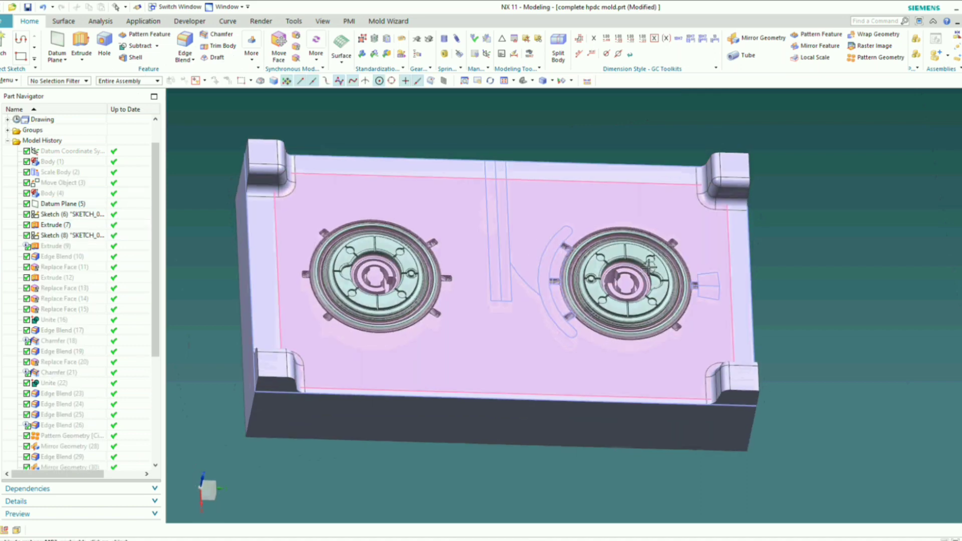
# - Hide the datum plane and the runner sketch on the lavender mold half's parting face
pyautogui.moveTo(700, 263)
pyautogui.mouseDown(button='middle')
pyautogui.moveTo(691, 241)
pyautogui.moveTo(693, 255)
pyautogui.mouseUp(button='middle')
pyautogui.hotkey('ctrl', 'shift', 'i')
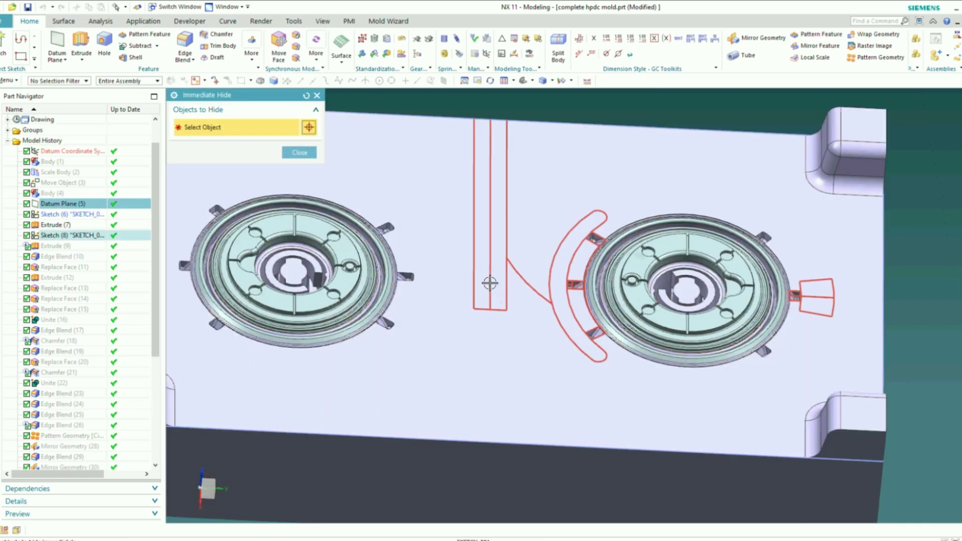
pyautogui.click(491, 279)
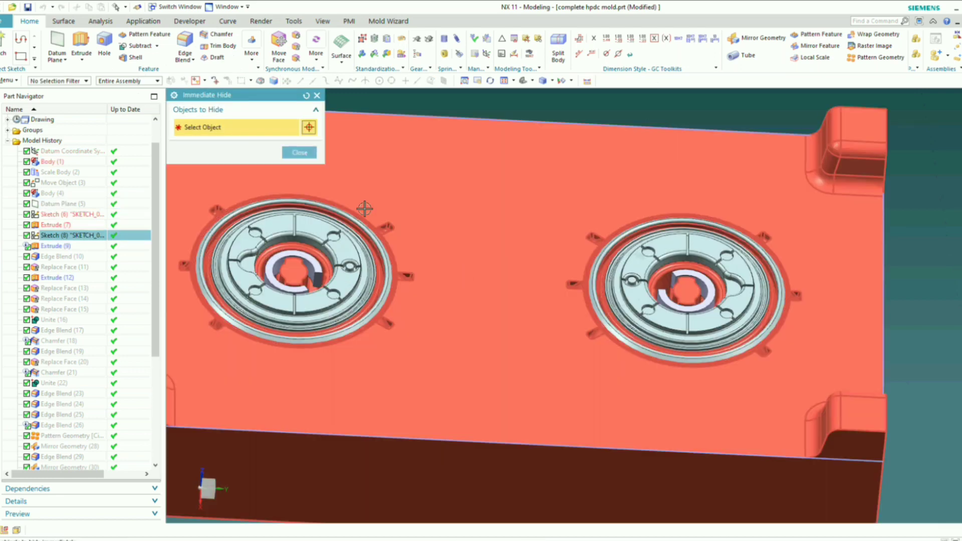
pyautogui.click(300, 152)
# - Unite the lavender mold half with the six loose ring and disc bodies in its two cavities
pyautogui.click(157, 46)
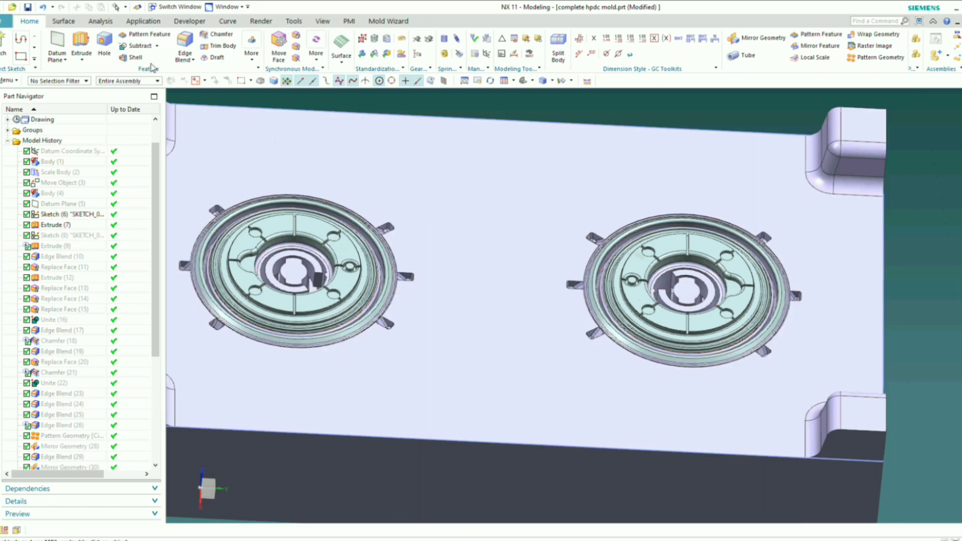
pyautogui.click(150, 63)
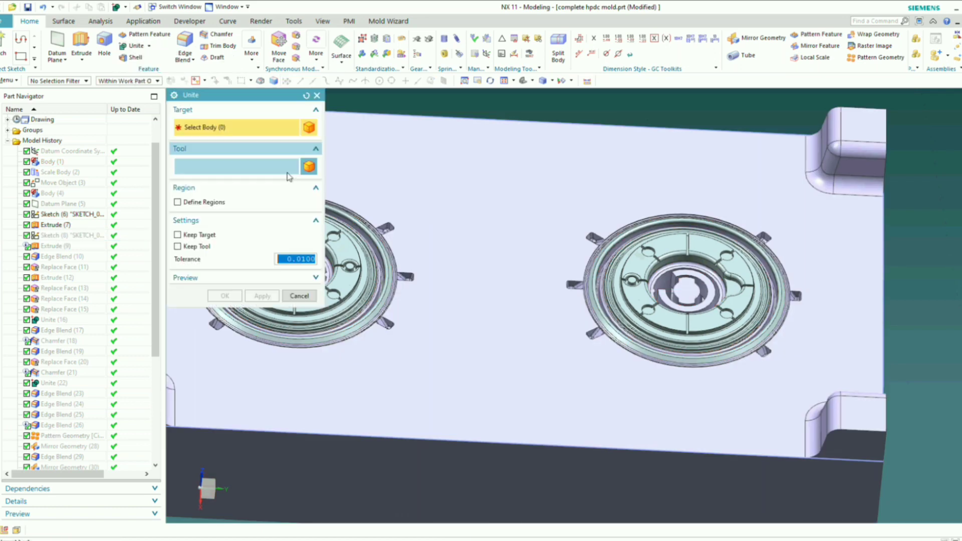
pyautogui.click(492, 265)
pyautogui.scroll(-3, 528, 240)
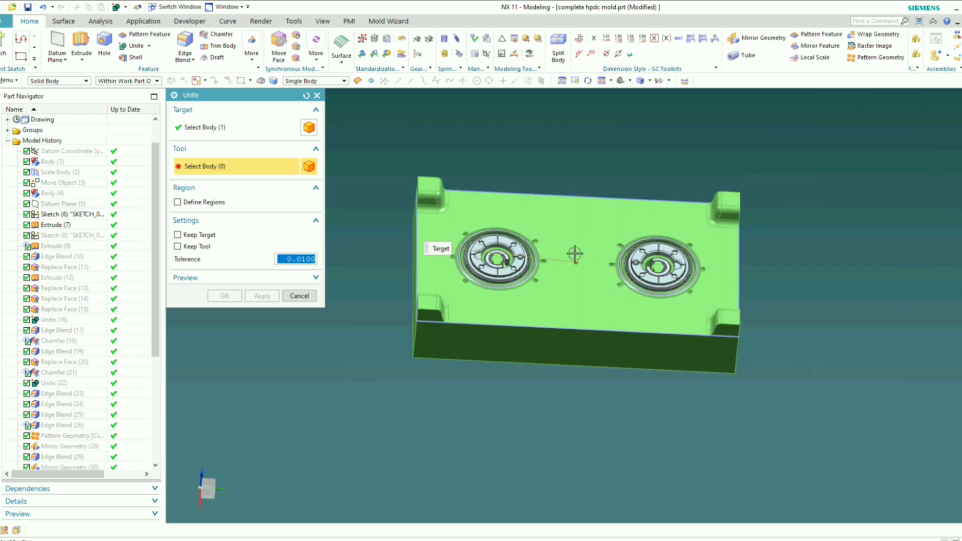
pyautogui.moveTo(372, 135); pyautogui.dragTo(840, 464)
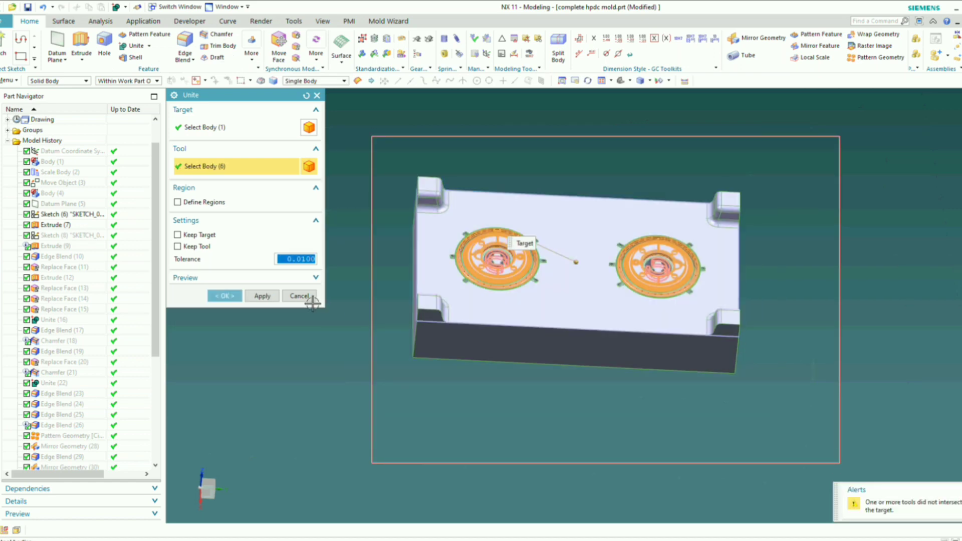
pyautogui.click(225, 295)
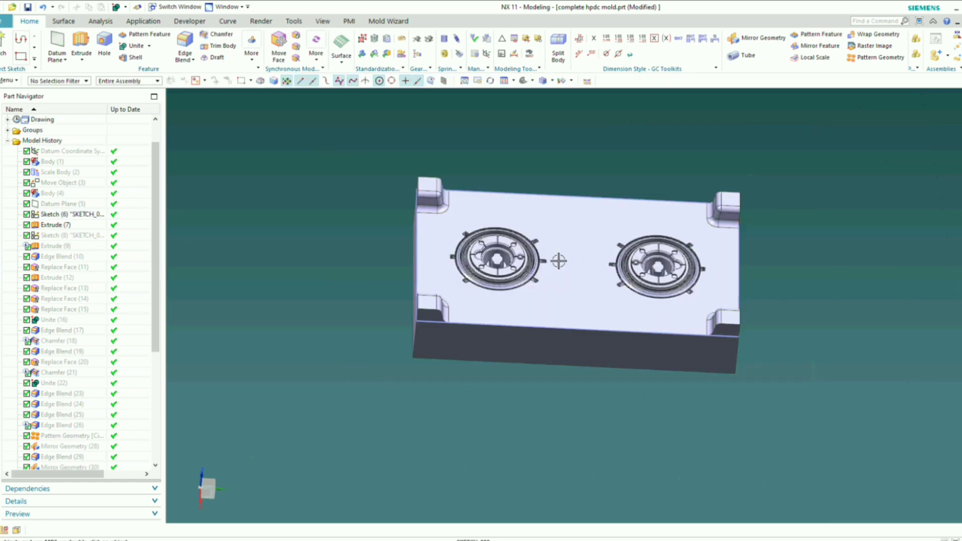
# - Examine the two united disc cavities of the lavender mold half for remaining loose bodies
pyautogui.scroll(4, 554, 258)
pyautogui.moveTo(559, 280); pyautogui.dragTo(573, 260, button='middle')
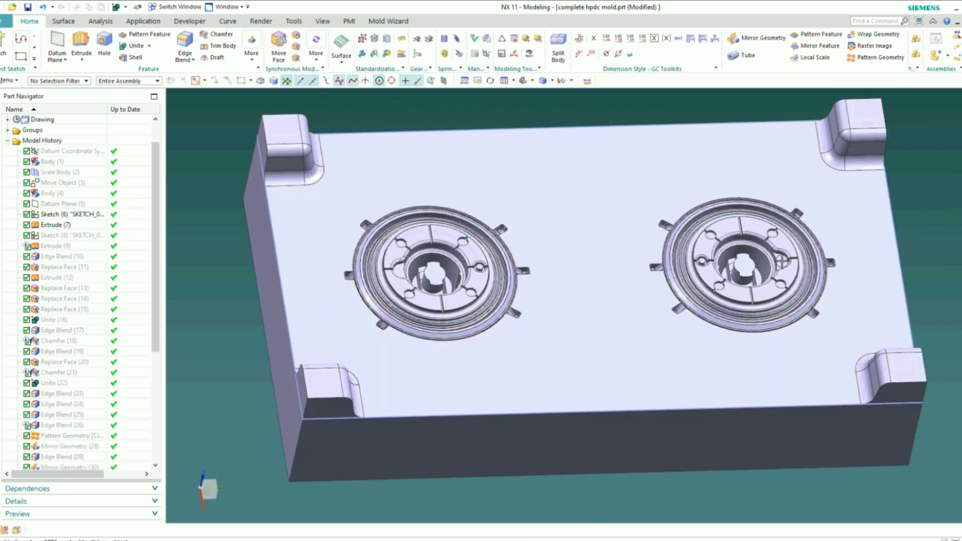
pyautogui.scroll(3, 768, 254)
pyautogui.moveTo(767, 255); pyautogui.dragTo(776, 280, button='middle')
pyautogui.scroll(2, 714, 263)
pyautogui.hotkey('ctrl', 'shift', 'i')
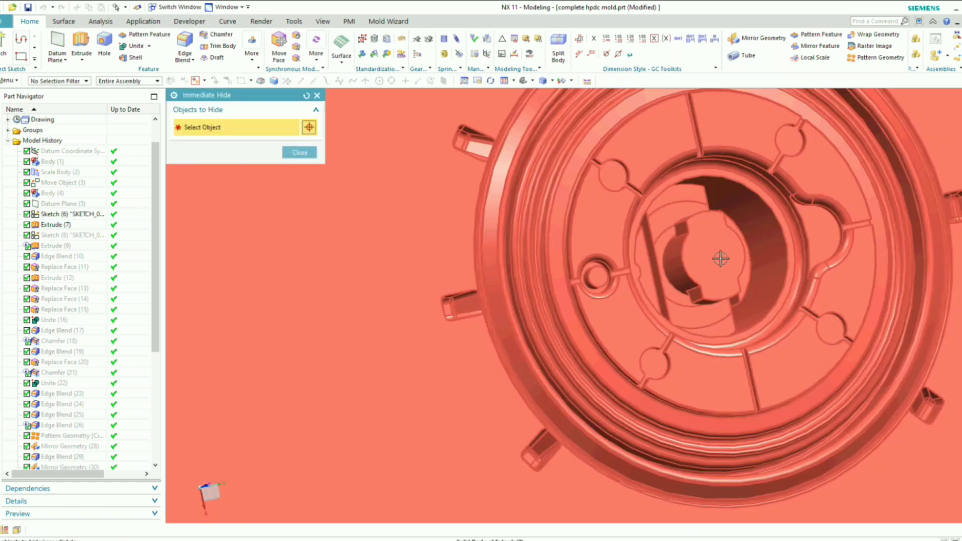
pyautogui.scroll(-3, 716, 260)
pyautogui.moveTo(652, 250)
pyautogui.mouseDown(button='middle')
pyautogui.moveTo(646, 277)
pyautogui.moveTo(639, 260)
pyautogui.moveTo(632, 267)
pyautogui.mouseUp(button='middle')
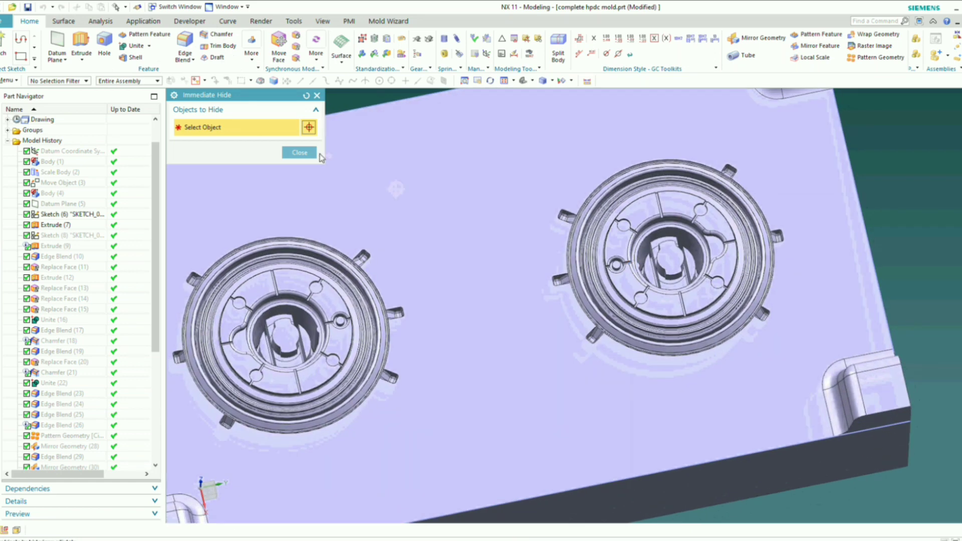
pyautogui.click(312, 155)
# - Swap shown and hidden objects, hide the bodies covering the grey mold half, and examine its casting and runner cavities
pyautogui.hotkey('ctrl', 'shift', 'b')
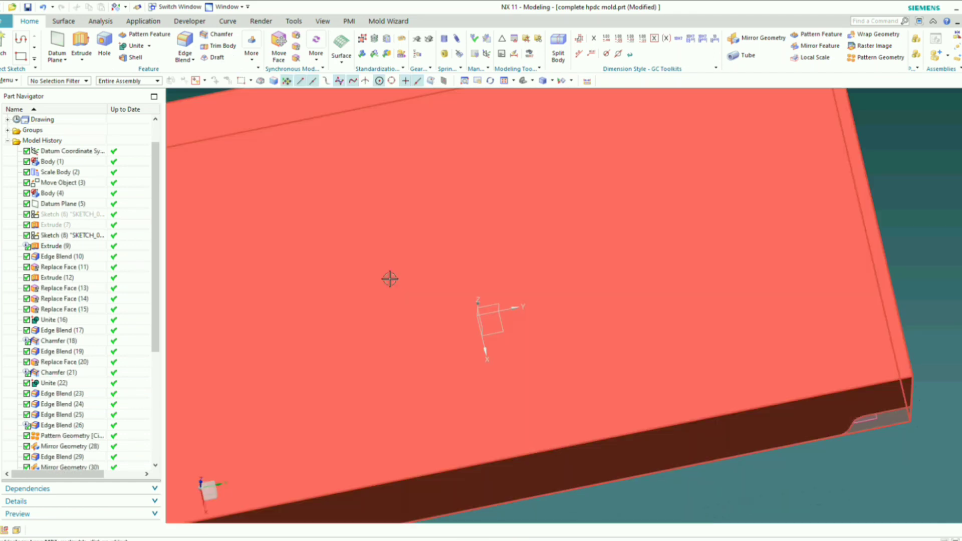
pyautogui.moveTo(445, 267); pyautogui.dragTo(359, 202, button='middle')
pyautogui.hotkey('ctrl', 'b')
pyautogui.click(325, 253)
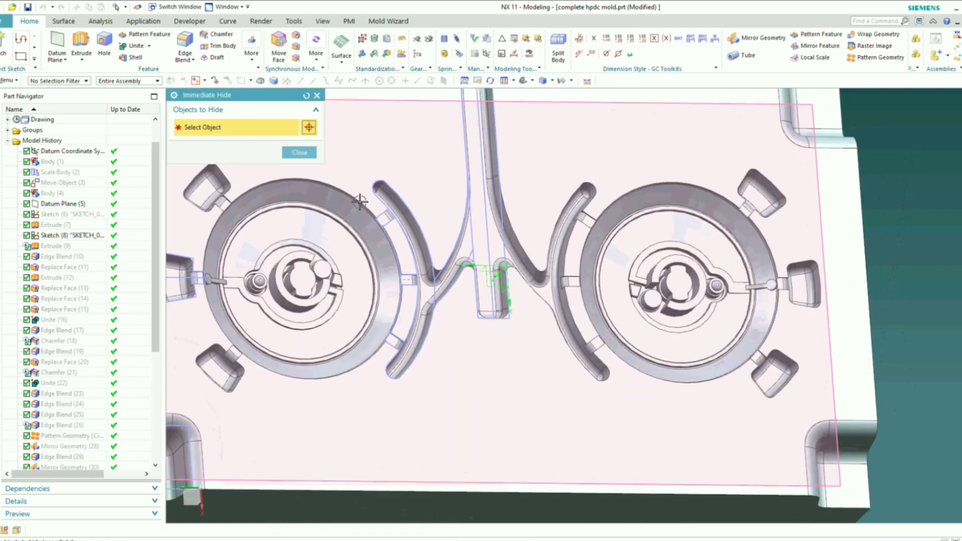
pyautogui.click(299, 152)
pyautogui.scroll(3, 301, 284)
pyautogui.moveTo(301, 284); pyautogui.dragTo(267, 257, button='middle')
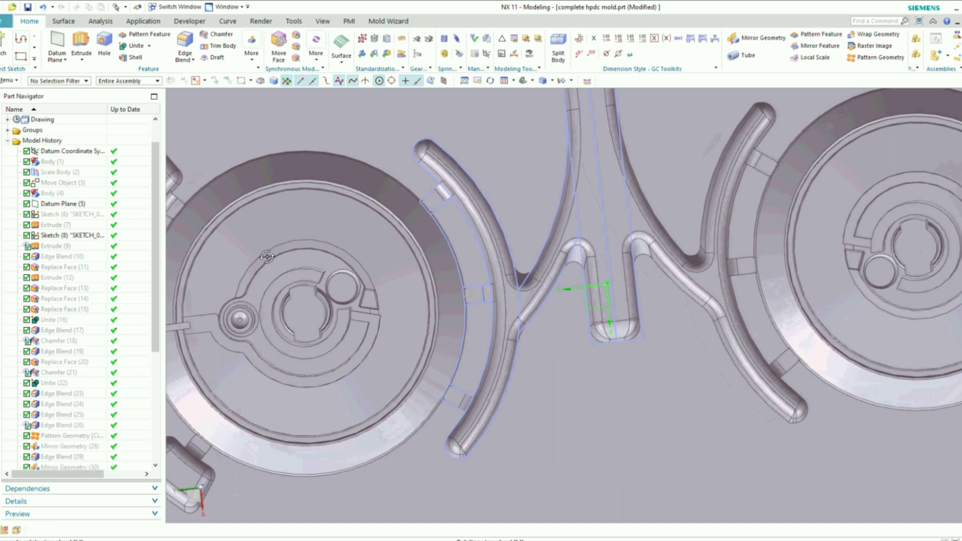
pyautogui.scroll(-2, 298, 301)
pyautogui.scroll(-2, 450, 311)
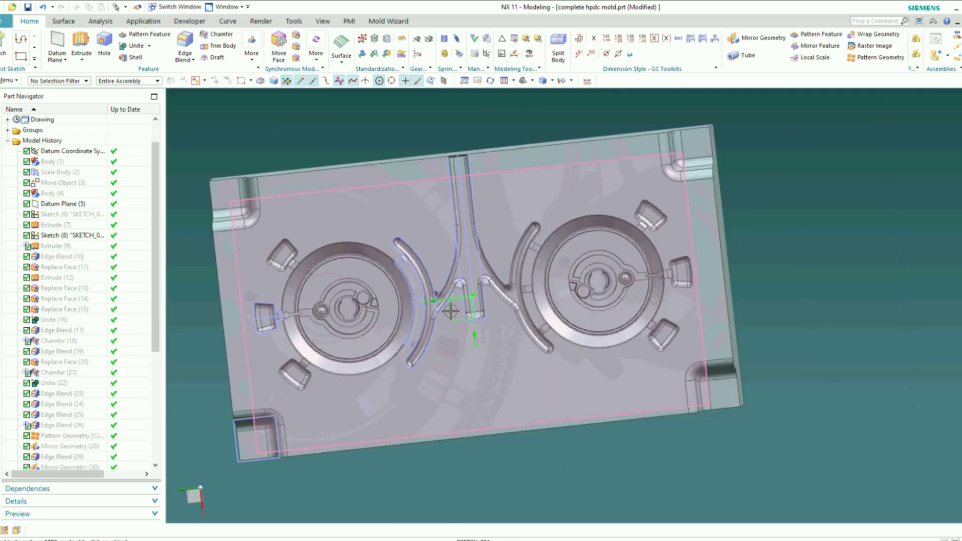
pyautogui.moveTo(452, 310); pyautogui.dragTo(457, 298, button='middle')
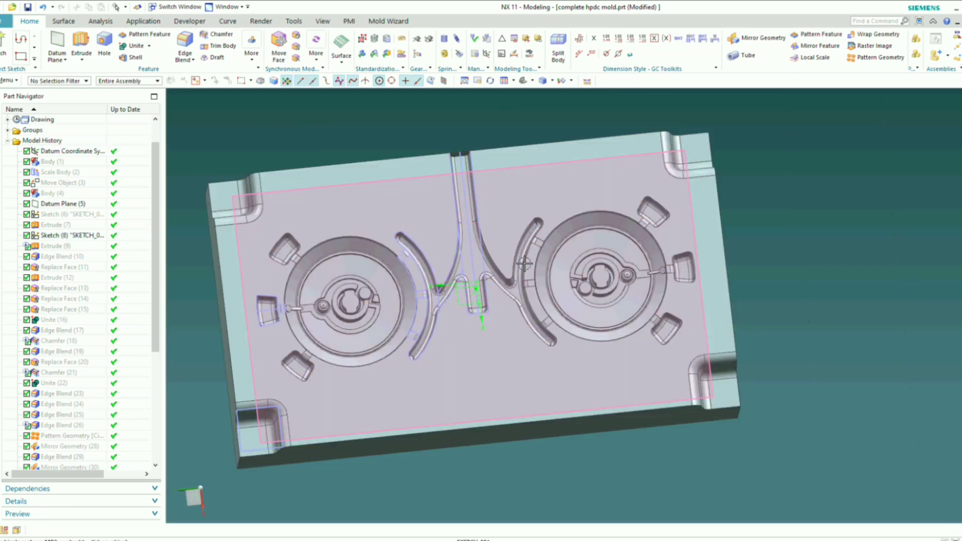
# - Show all hidden objects of the mold and save the part
pyautogui.hotkey('ctrl', 'shift', 'u')
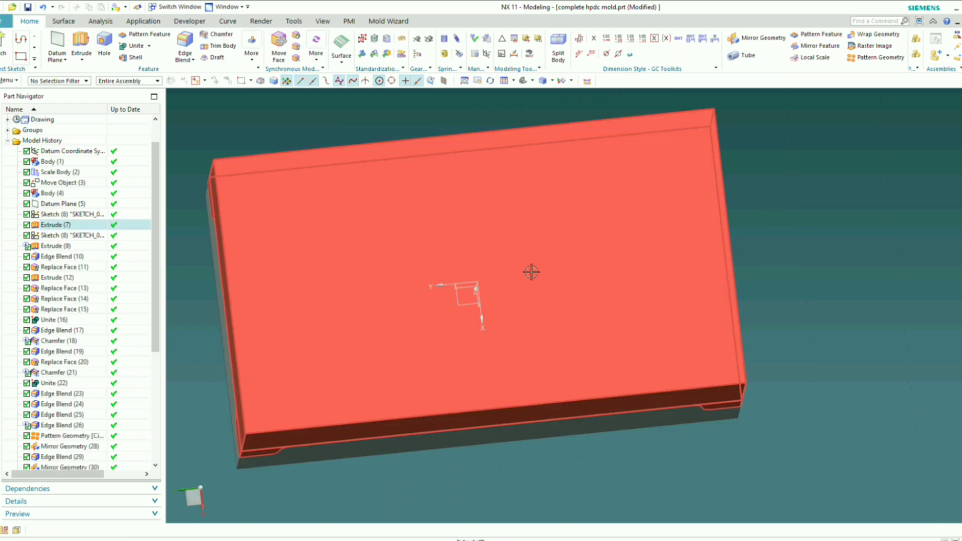
pyautogui.moveTo(532, 271)
pyautogui.mouseDown(button='middle')
pyautogui.moveTo(536, 262)
pyautogui.moveTo(525, 256)
pyautogui.mouseUp(button='middle')
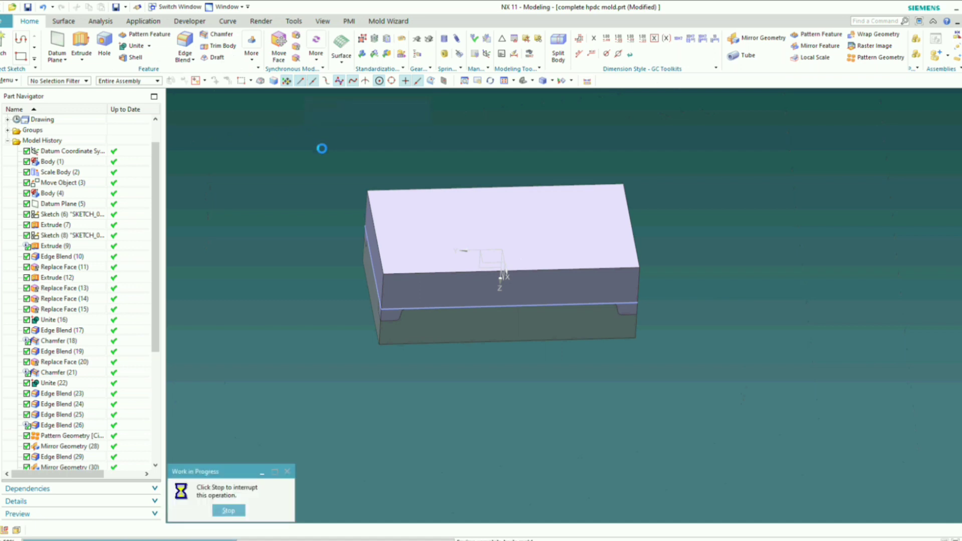
pyautogui.moveTo(441, 215); pyautogui.dragTo(488, 199, button='middle')
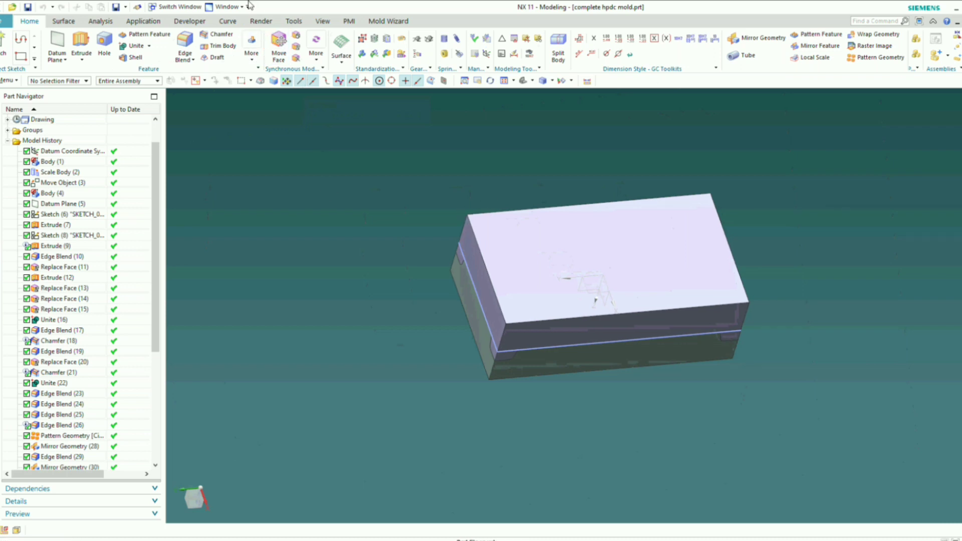
# - Start moving objects to another layer and select all curves of the mold using the Curve filter
pyautogui.click(322, 20)
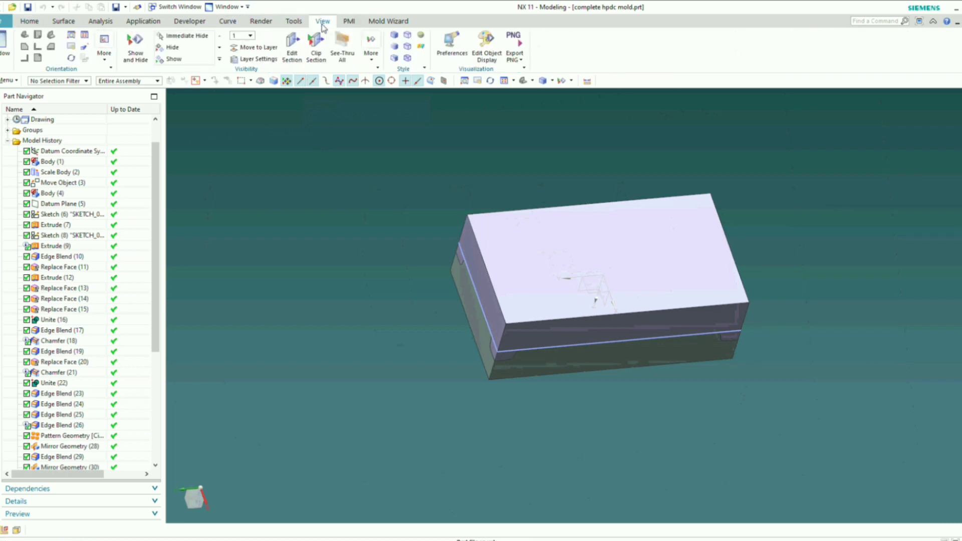
pyautogui.click(247, 46)
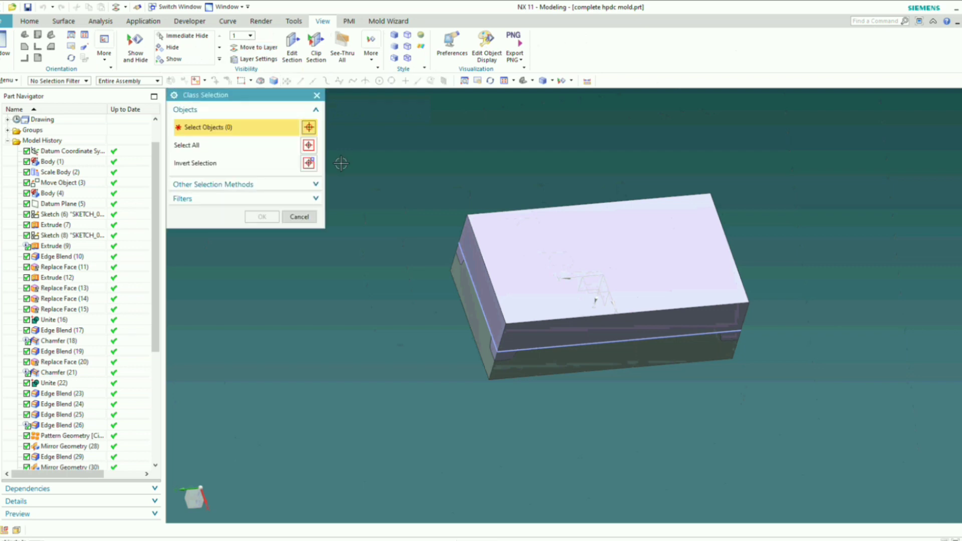
pyautogui.click(76, 81)
pyautogui.click(58, 105)
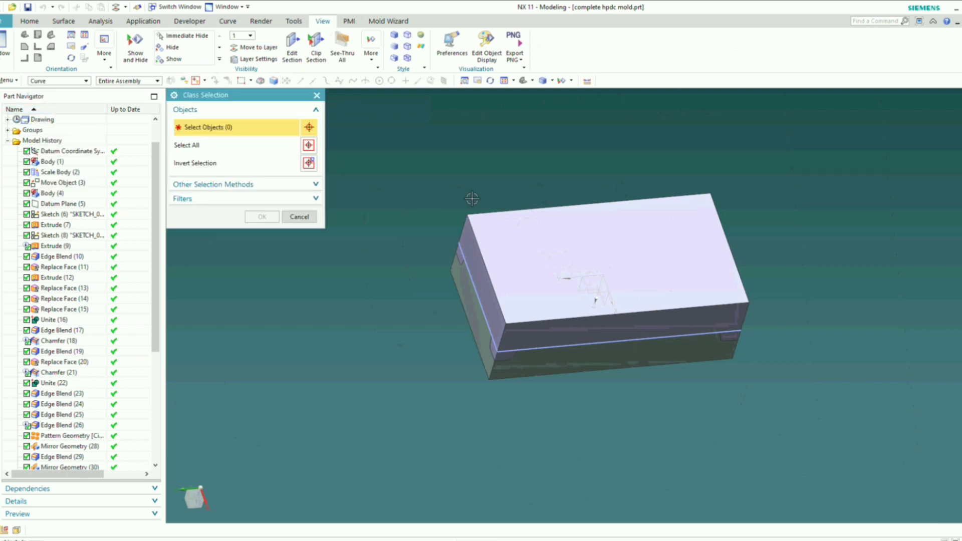
pyautogui.scroll(-1, 472, 198)
pyautogui.moveTo(402, 152); pyautogui.dragTo(802, 403)
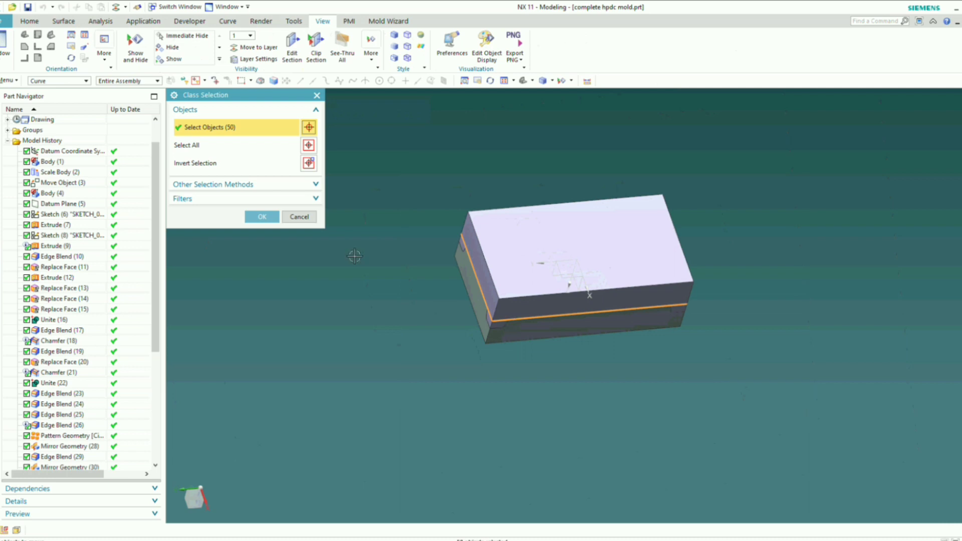
# - Add the datum plane to the selected curves, leaving out the datum coordinate system, and move the selection to layer 13
pyautogui.click(70, 81)
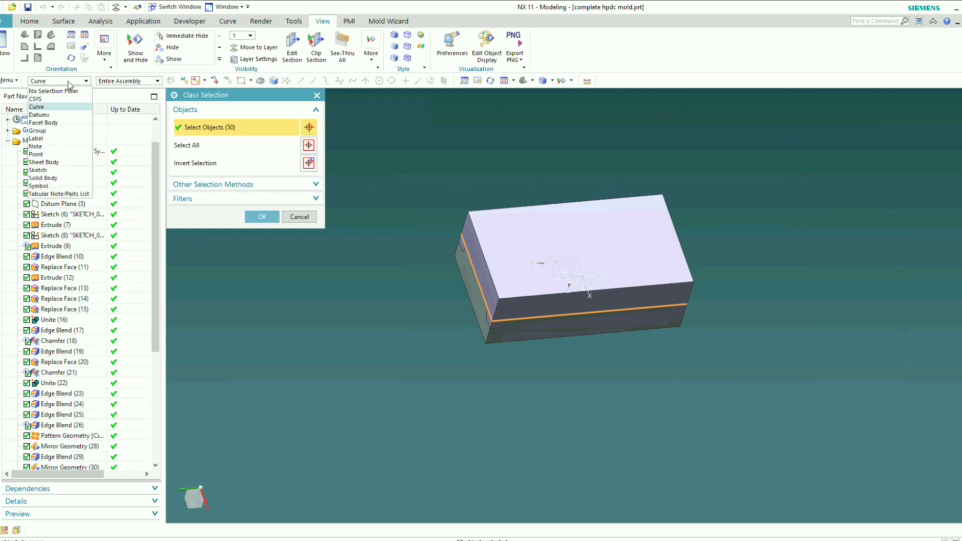
pyautogui.click(54, 114)
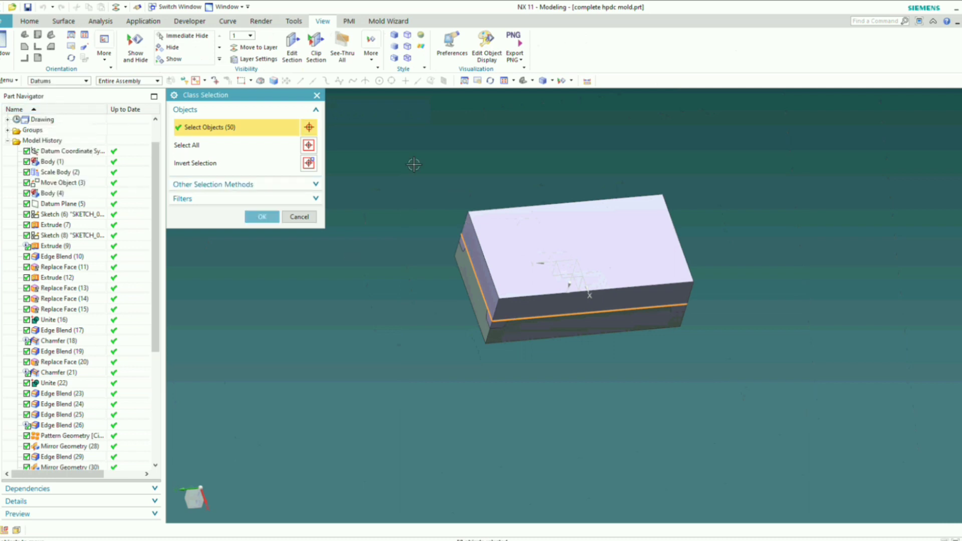
pyautogui.moveTo(413, 157); pyautogui.dragTo(816, 437)
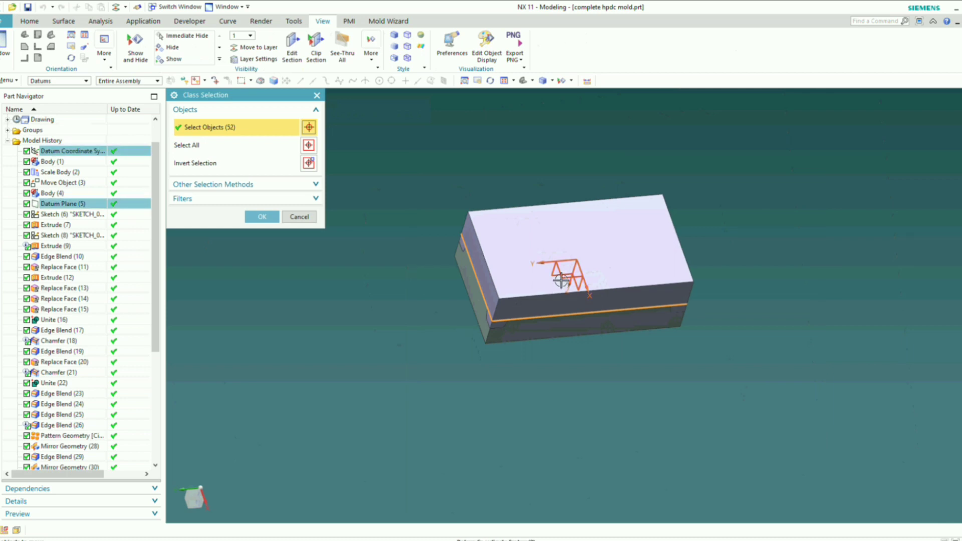
pyautogui.keyDown('shift'); pyautogui.click(548, 303); pyautogui.keyUp('shift')
pyautogui.click(253, 216)
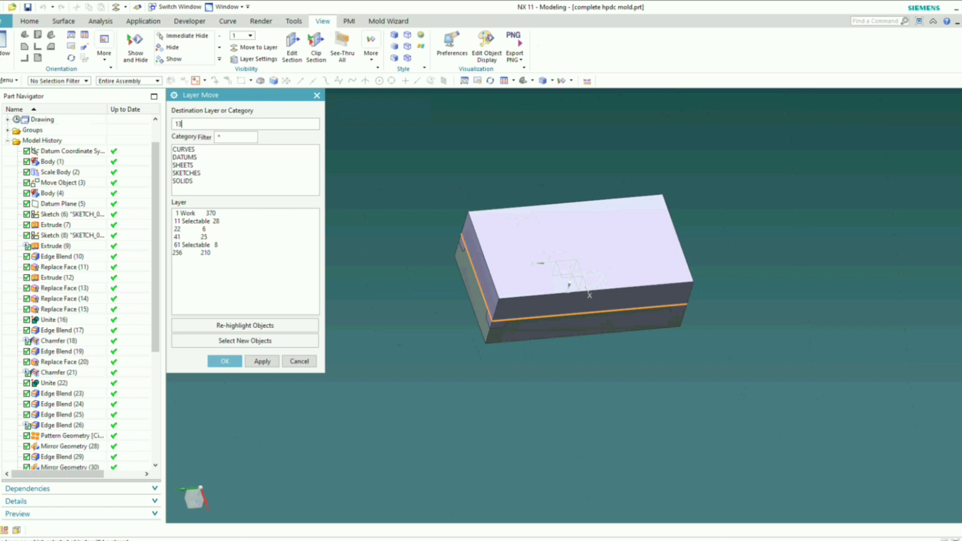
pyautogui.click(222, 361)
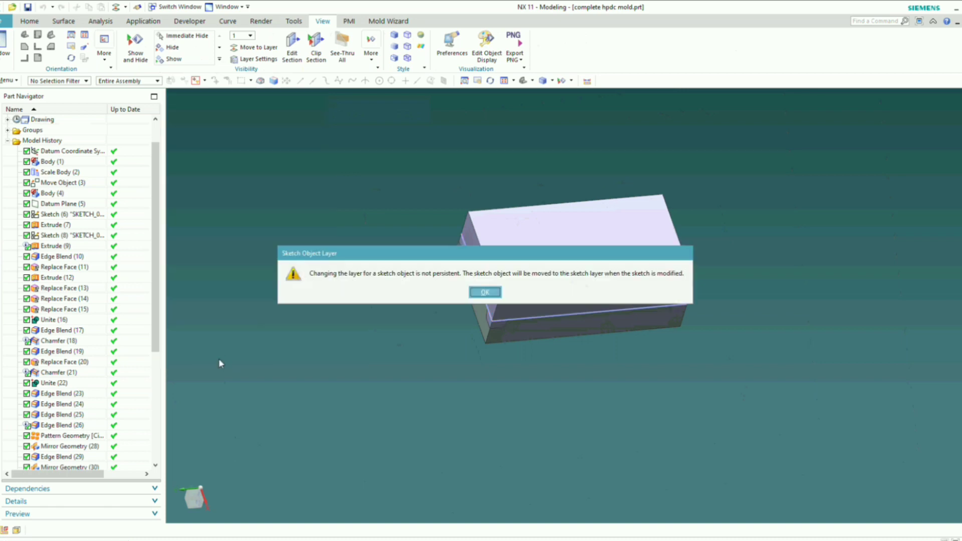
pyautogui.click(477, 292)
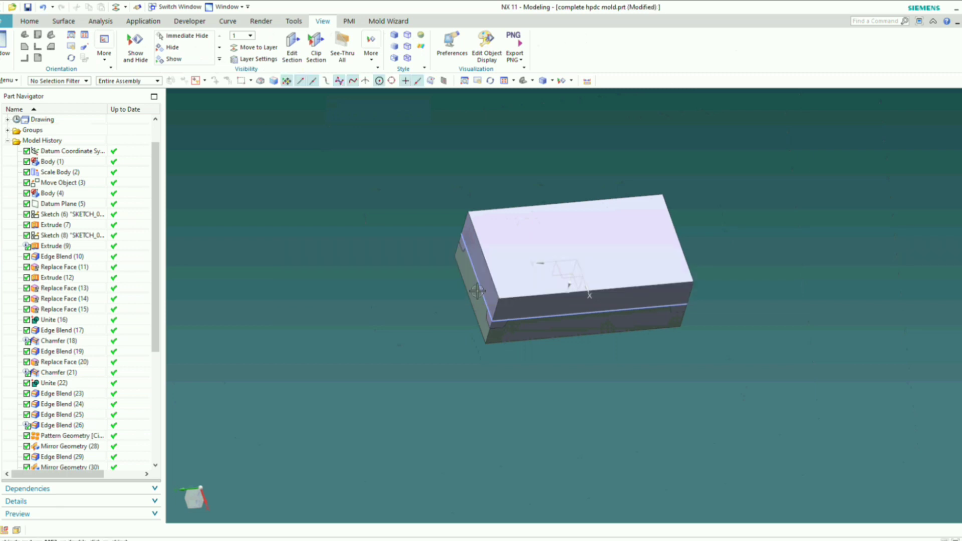
# - Turn off the visibility of layer 13 in the layer settings
pyautogui.hotkey('ctrl', 'l')
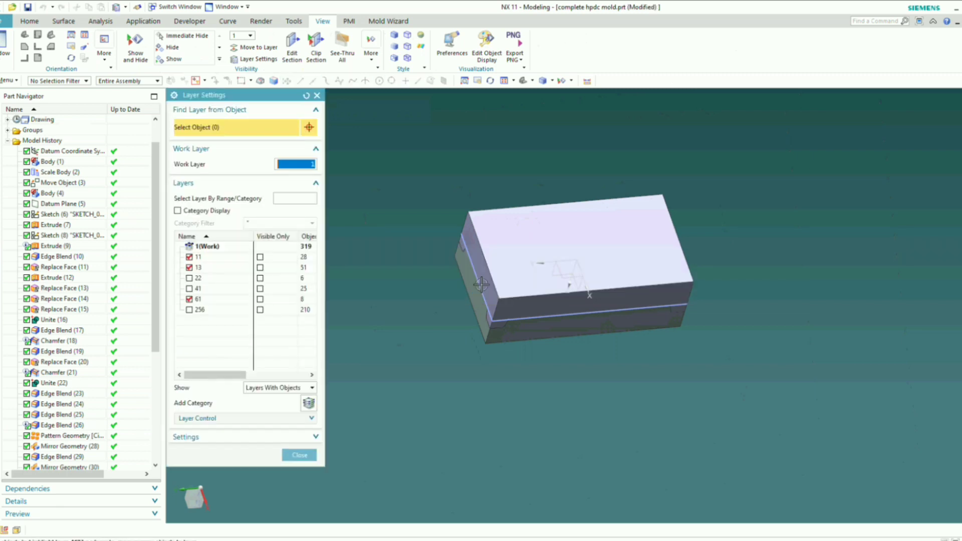
pyautogui.click(189, 279)
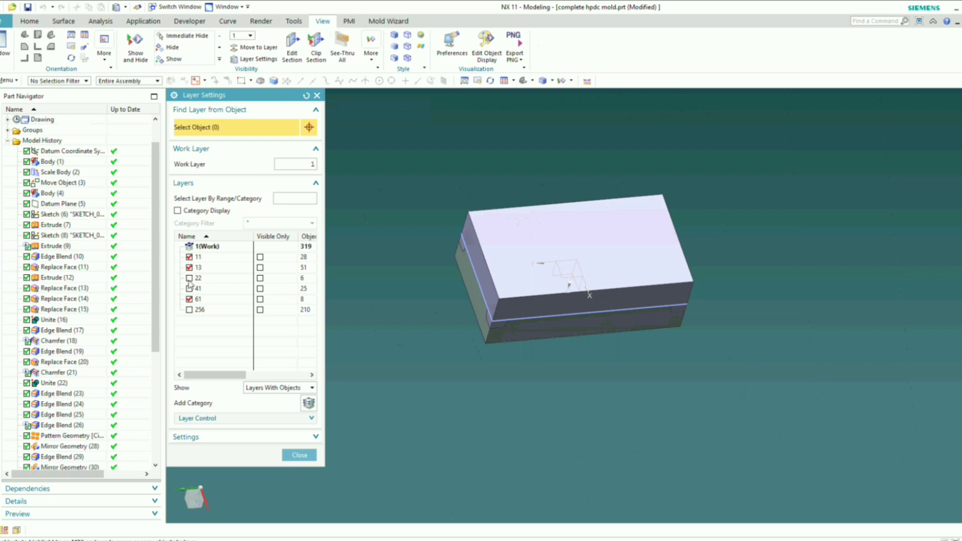
pyautogui.click(189, 268)
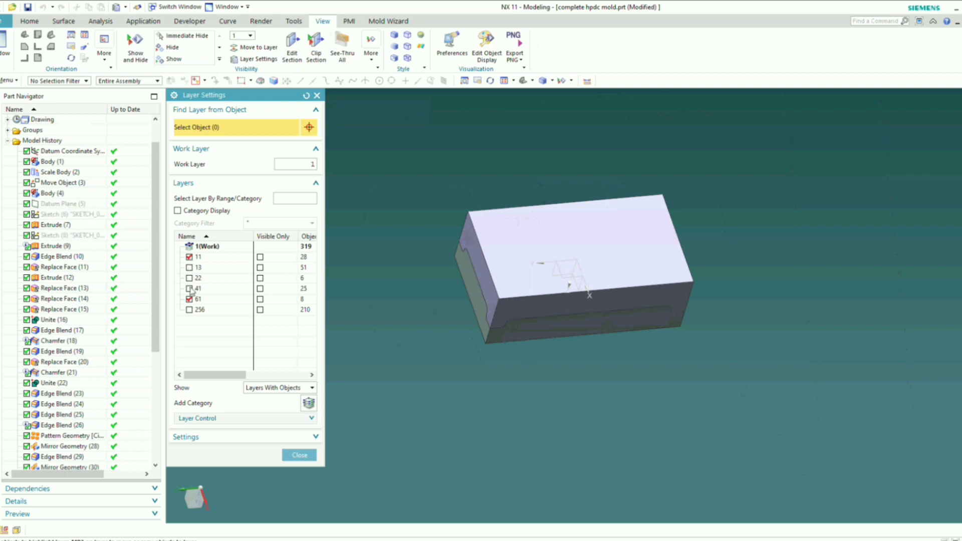
pyautogui.click(299, 455)
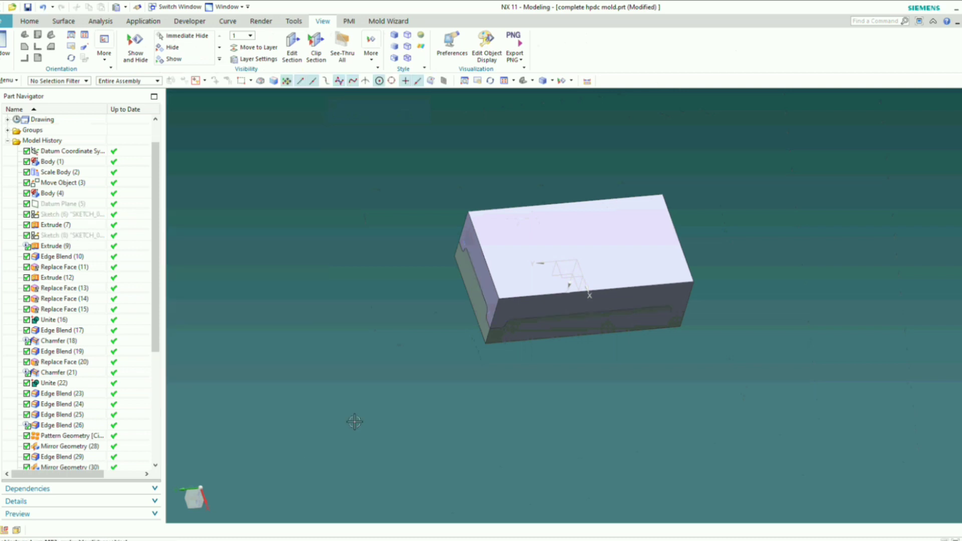
# - Hide the datum coordinate system and the lavender mold half to expose the casting and runner on the grey half
pyautogui.moveTo(484, 206); pyautogui.dragTo(581, 234, button='middle')
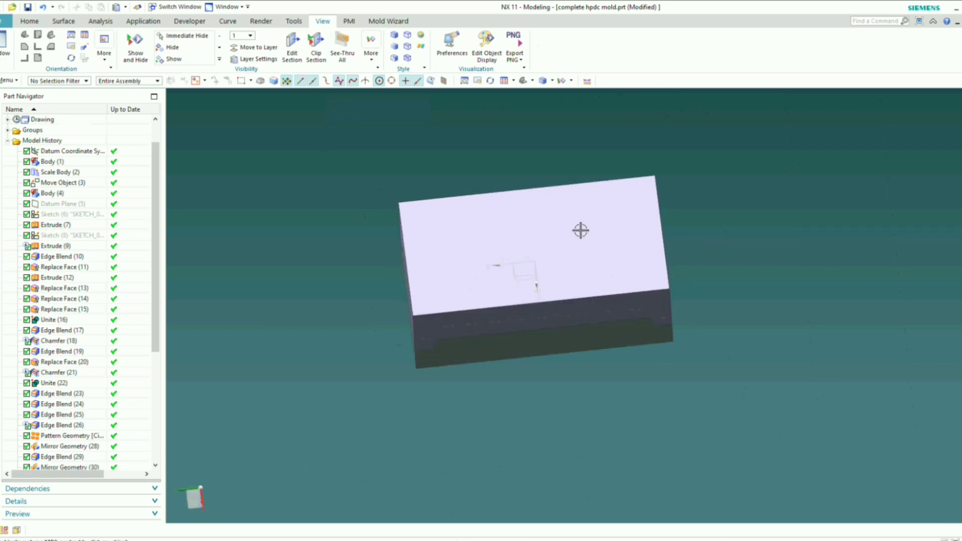
pyautogui.scroll(2, 580, 230)
pyautogui.hotkey('ctrl', 'shift', 'i')
pyautogui.scroll(-2, 537, 271)
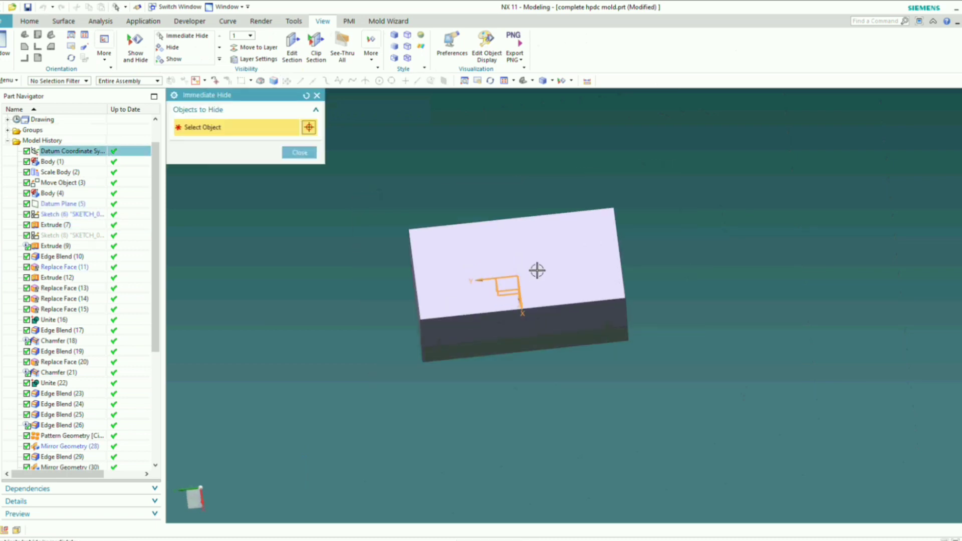
pyautogui.click(298, 153)
pyautogui.moveTo(501, 235); pyautogui.dragTo(577, 268, button='middle')
pyautogui.scroll(2, 516, 298)
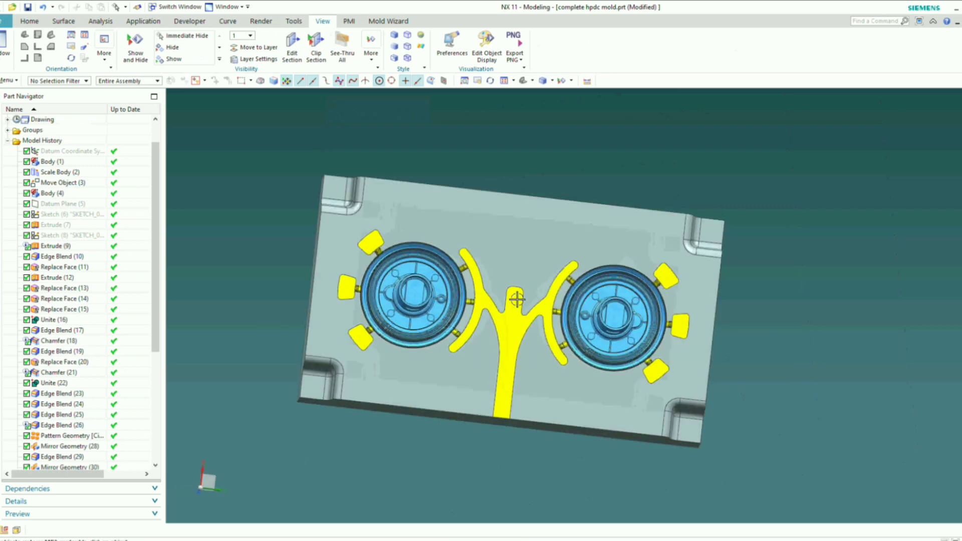
# - Hide the casting and runner body to expose the cavities in the grey mold half
pyautogui.moveTo(515, 298); pyautogui.dragTo(559, 285, button='middle')
pyautogui.click(549, 296)
pyautogui.hotkey('ctrl', 'shift', 'i')
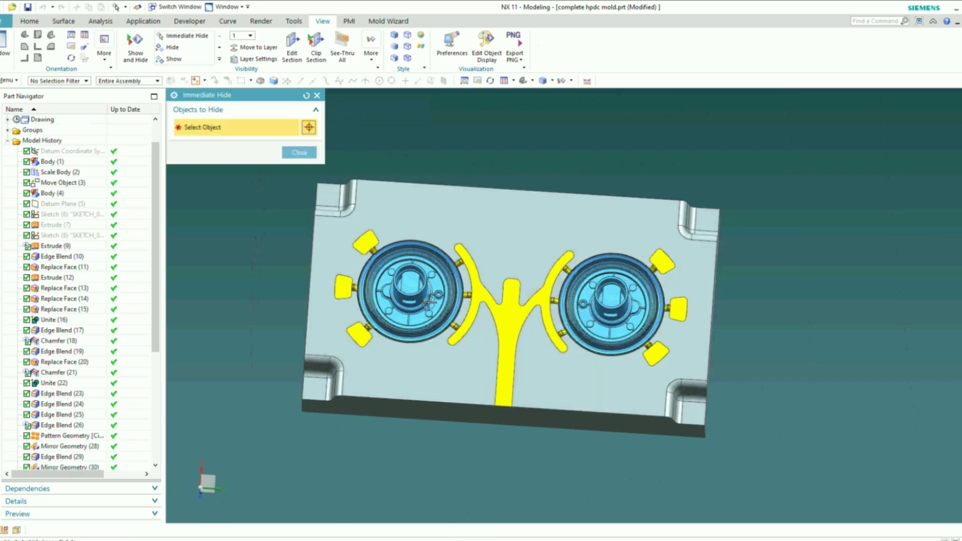
pyautogui.click(443, 275)
pyautogui.moveTo(442, 275); pyautogui.dragTo(442, 286, button='middle')
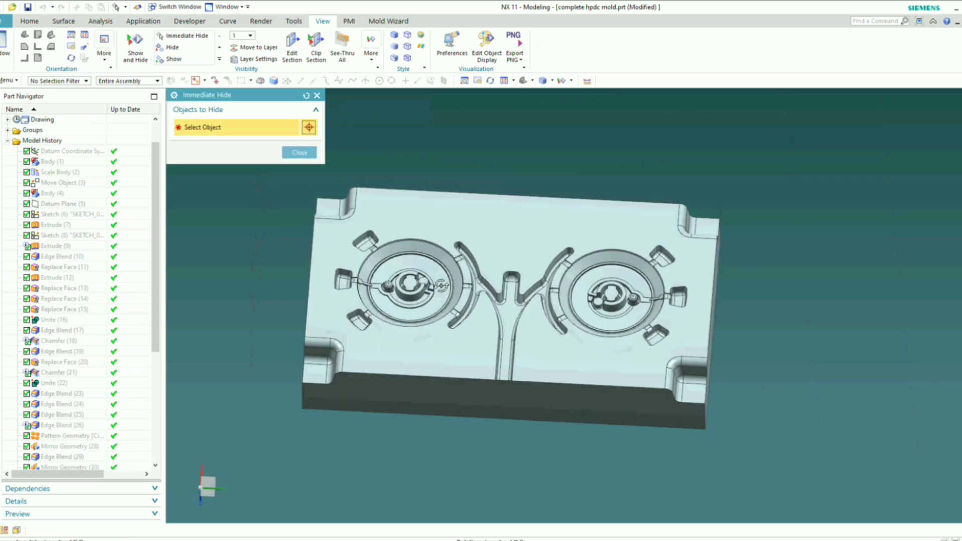
# - Invert the object visibility and hide the lavender mold half, leaving the casting and runner bodies on display
pyautogui.click(303, 153)
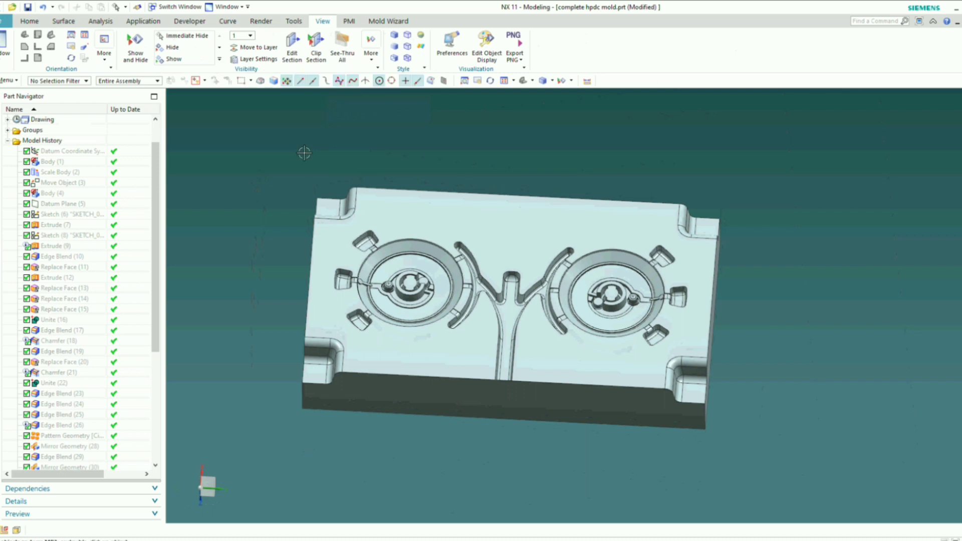
pyautogui.hotkey('ctrl', 'shift', 'b')
pyautogui.moveTo(441, 316); pyautogui.dragTo(402, 228, button='middle')
pyautogui.hotkey('ctrl', 'shift', 'i')
pyautogui.click(473, 371)
pyautogui.click(299, 152)
# - Set up a projected distance measurement on the casting, using the vertical direction as its vector
pyautogui.scroll(3, 417, 292)
pyautogui.scroll(3, 417, 292)
pyautogui.scroll(-2, 400, 331)
pyautogui.scroll(2, 407, 202)
pyautogui.click(401, 232)
pyautogui.hotkey('ctrl', 'j')
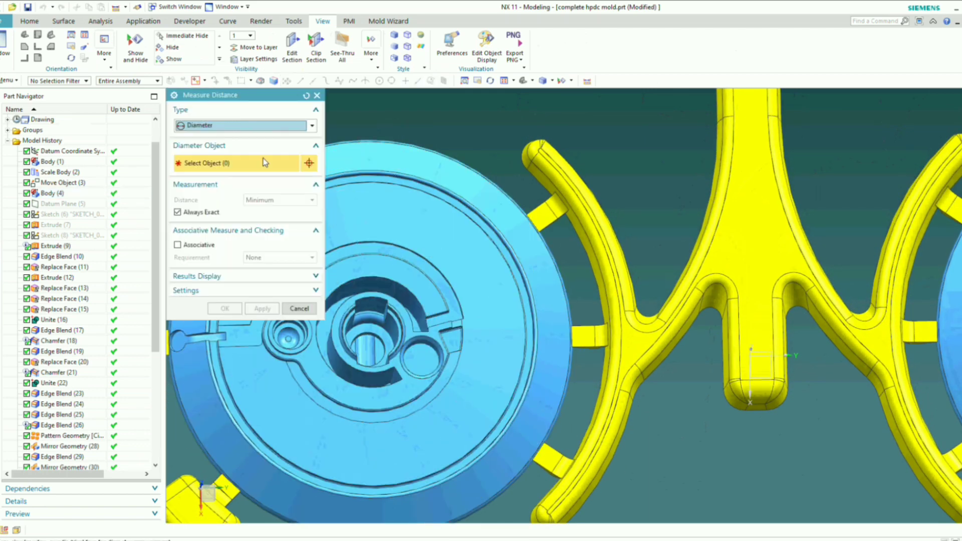
pyautogui.click(245, 126)
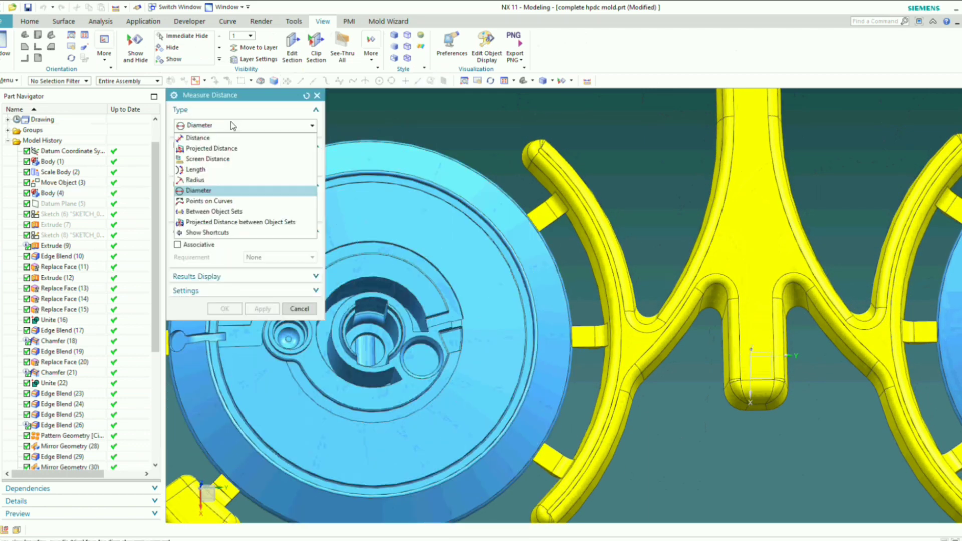
pyautogui.click(208, 148)
pyautogui.scroll(-3, 602, 350)
pyautogui.moveTo(600, 349); pyautogui.dragTo(606, 498, button='middle')
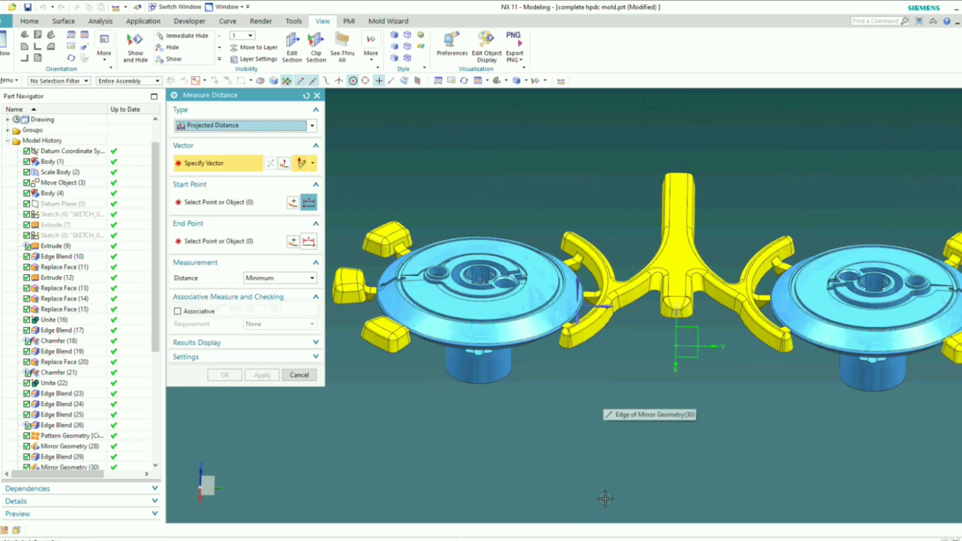
pyautogui.scroll(-2, 581, 316)
pyautogui.click(576, 300)
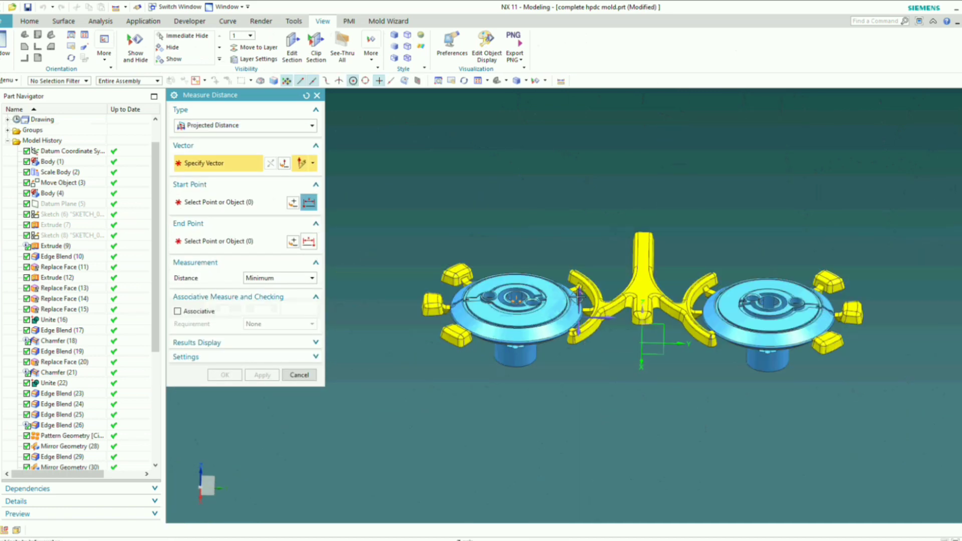
# - Measure the projected distance from the raised ring face around the central bore to the adjoining groove wall
pyautogui.scroll(6, 518, 291)
pyautogui.moveTo(520, 297)
pyautogui.mouseDown(button='middle')
pyautogui.moveTo(522, 343)
pyautogui.moveTo(532, 286)
pyautogui.mouseUp(button='middle')
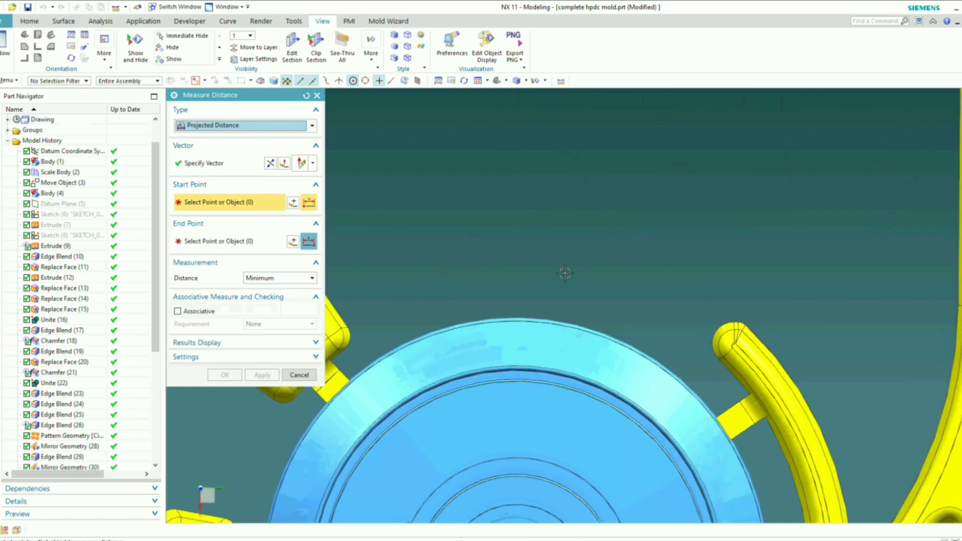
pyautogui.scroll(-3, 567, 274)
pyautogui.scroll(6, 557, 400)
pyautogui.moveTo(552, 364); pyautogui.dragTo(554, 355, button='middle')
pyautogui.scroll(3, 531, 313)
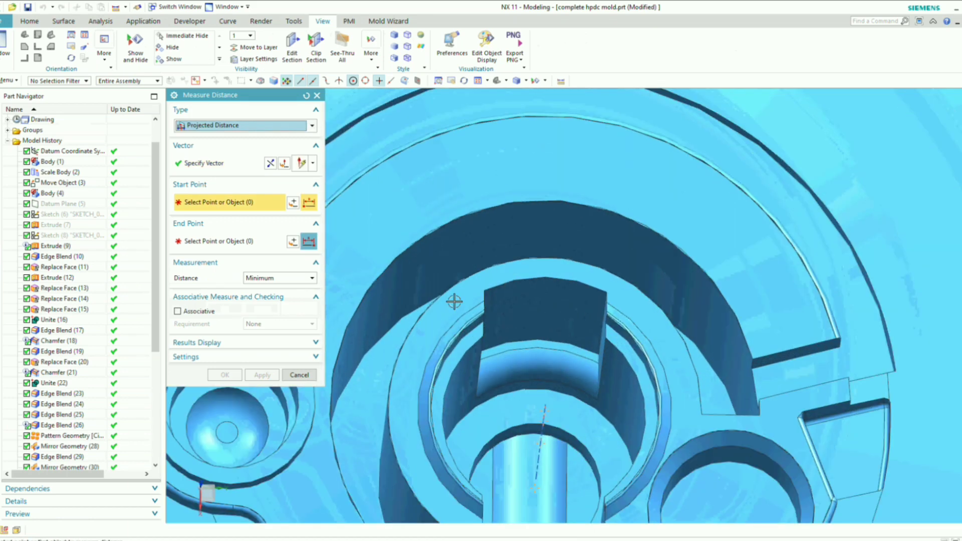
pyautogui.click(393, 378)
pyautogui.scroll(-3, 515, 286)
pyautogui.scroll(3, 492, 318)
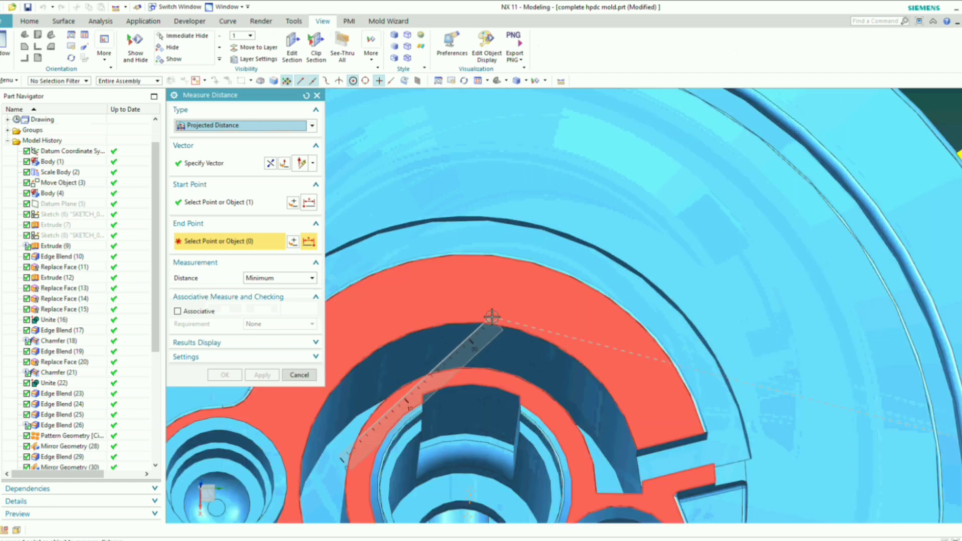
pyautogui.click(493, 319)
pyautogui.scroll(-3, 493, 319)
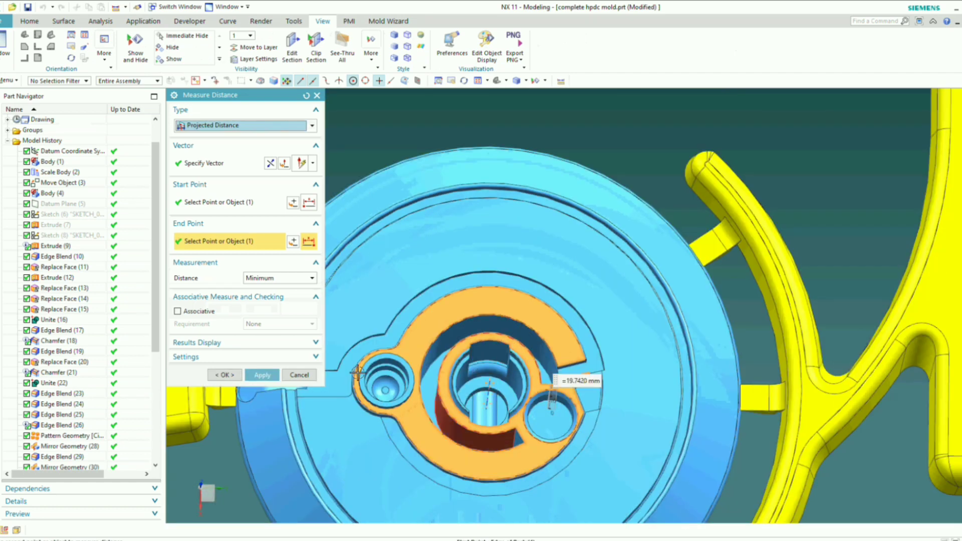
pyautogui.click(302, 379)
# - Invert the object visibility and hide the grey mold half to expose the cavities in the lavender half
pyautogui.scroll(-3, 460, 329)
pyautogui.moveTo(460, 330); pyautogui.dragTo(461, 325, button='middle')
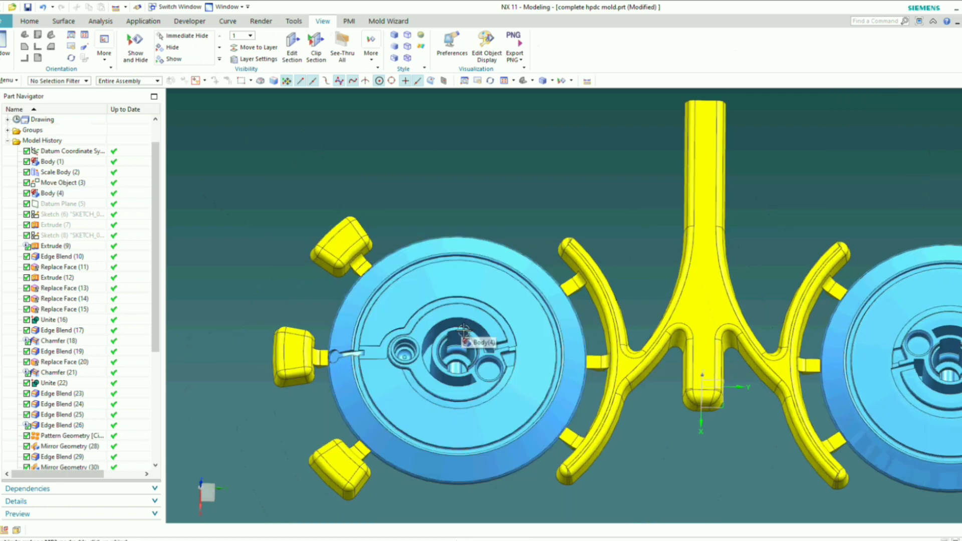
pyautogui.hotkey('ctrl', 'shift', 'b')
pyautogui.scroll(-2, 485, 380)
pyautogui.moveTo(485, 379); pyautogui.dragTo(502, 365, button='middle')
pyautogui.hotkey('ctrl', 'shift', 'i')
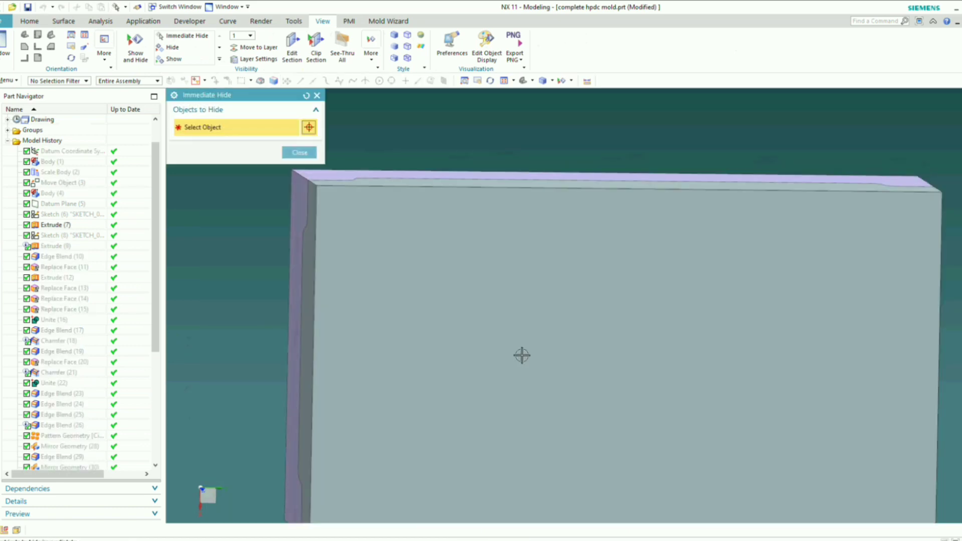
pyautogui.click(482, 335)
pyautogui.moveTo(464, 324); pyautogui.dragTo(465, 287, button='middle')
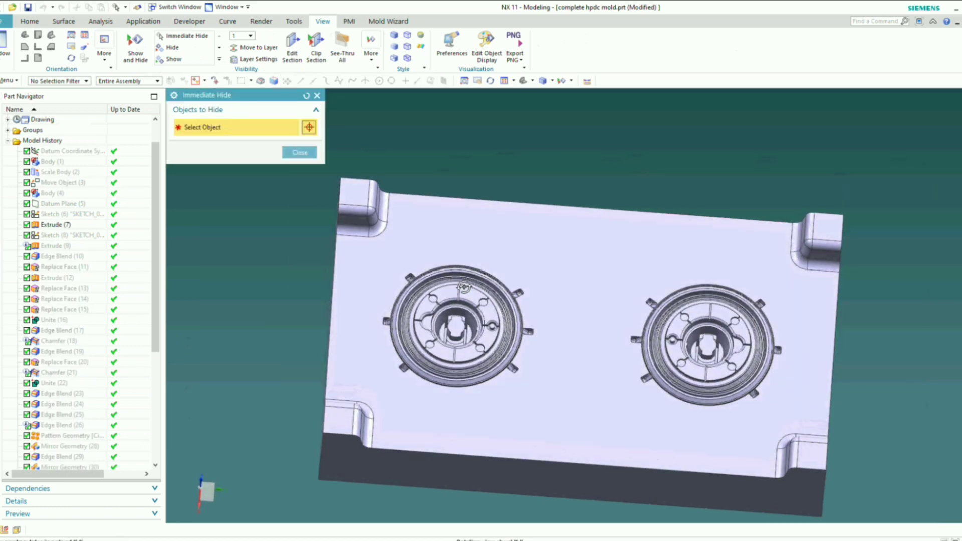
pyautogui.click(305, 154)
# - Invert the object visibility and hide the casting and runner body to inspect the central core of the grey mold half
pyautogui.moveTo(354, 187); pyautogui.dragTo(355, 214, button='middle')
pyautogui.hotkey('ctrl', 'shift', 'b')
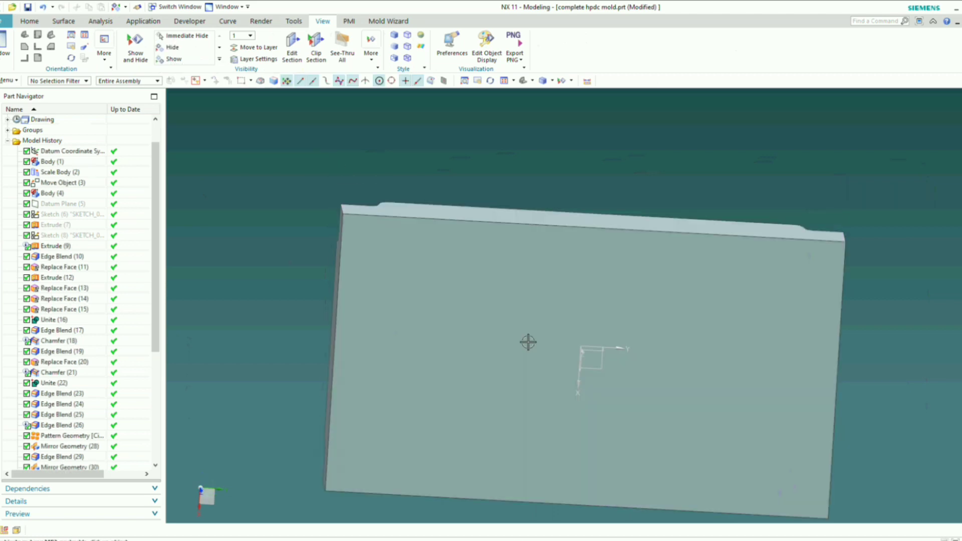
pyautogui.moveTo(526, 342); pyautogui.dragTo(523, 453, button='middle')
pyautogui.hotkey('ctrl', 'shift', 'i')
pyautogui.click(468, 361)
pyautogui.scroll(-1, 467, 361)
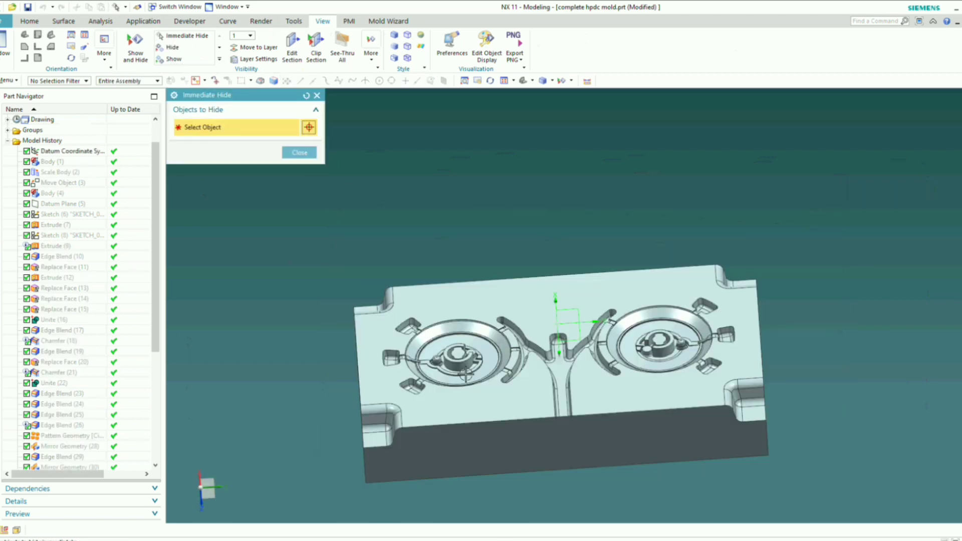
pyautogui.moveTo(467, 358); pyautogui.dragTo(466, 379, button='middle')
pyautogui.scroll(5, 466, 379)
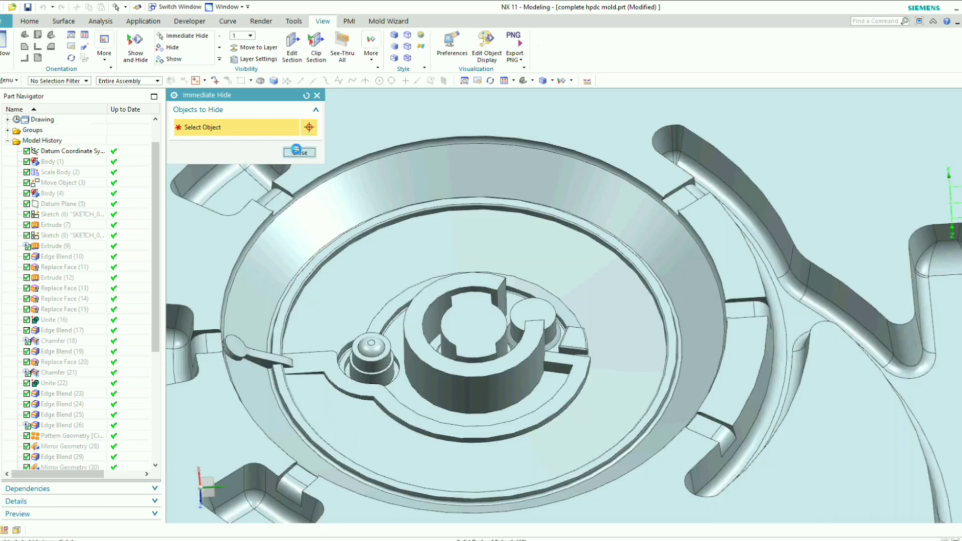
pyautogui.click(299, 153)
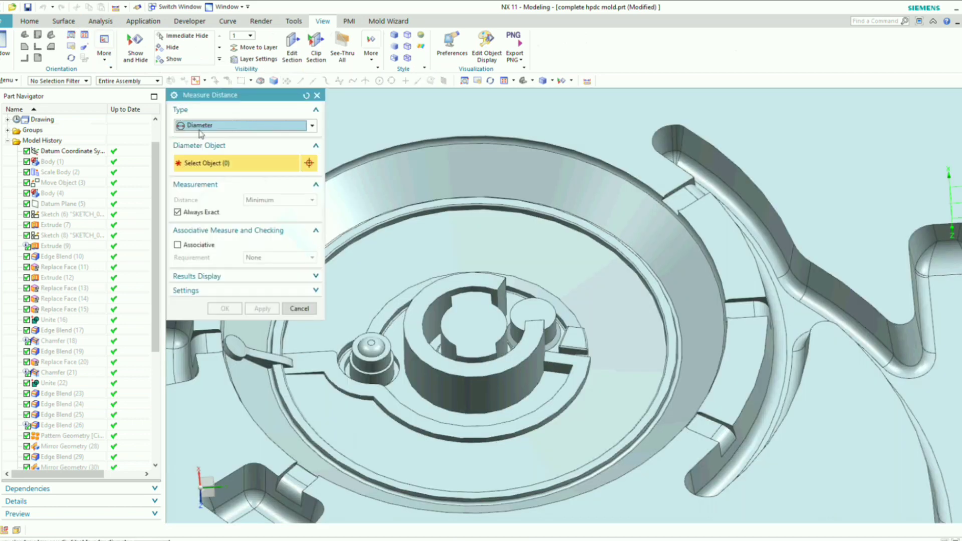
# - Measure the vertical projected distance from the recess floor to the top face of the C-shaped core in the grey half
pyautogui.click(240, 129)
pyautogui.click(216, 148)
pyautogui.scroll(-2, 495, 283)
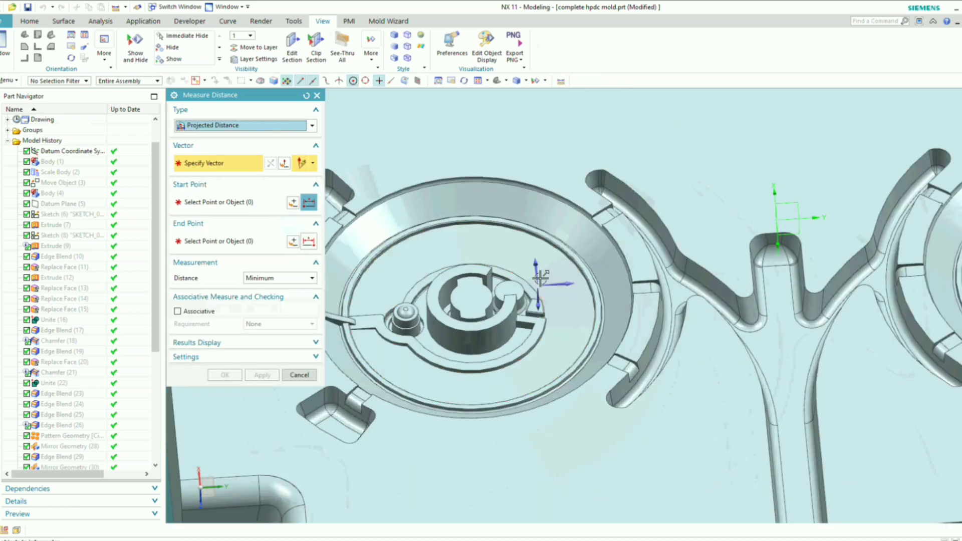
pyautogui.moveTo(554, 309)
pyautogui.mouseDown(button='middle')
pyautogui.moveTo(563, 300)
pyautogui.moveTo(548, 307)
pyautogui.mouseUp(button='middle')
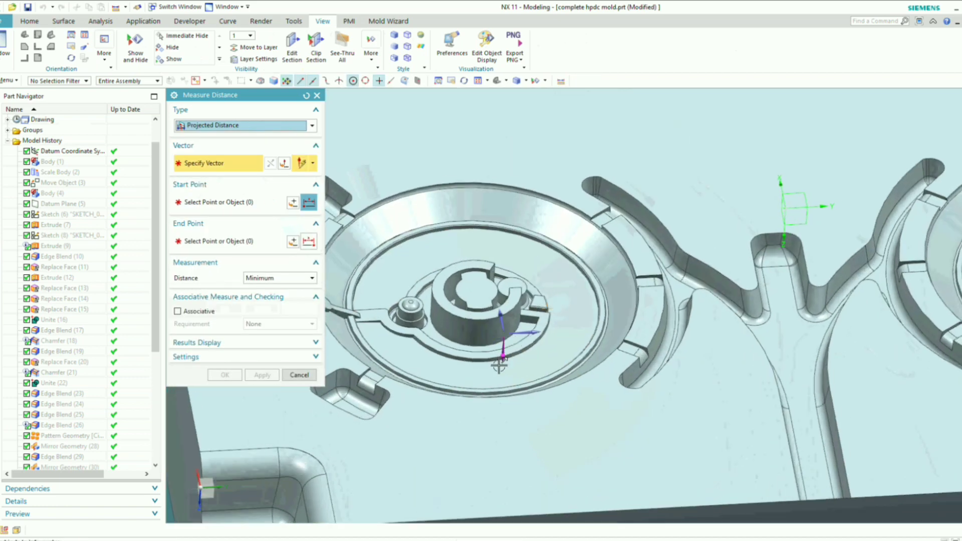
pyautogui.click(502, 359)
pyautogui.scroll(3, 503, 356)
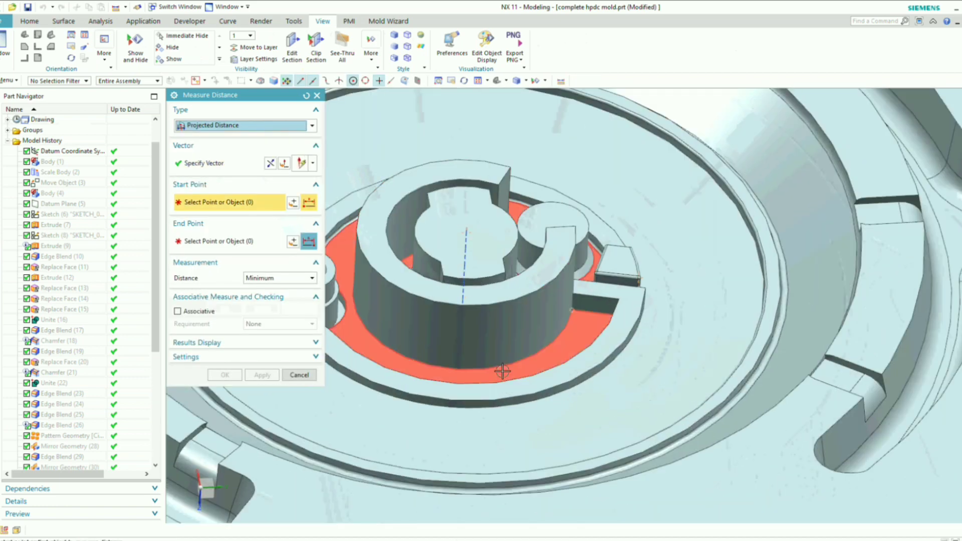
pyautogui.click(502, 352)
pyautogui.click(487, 295)
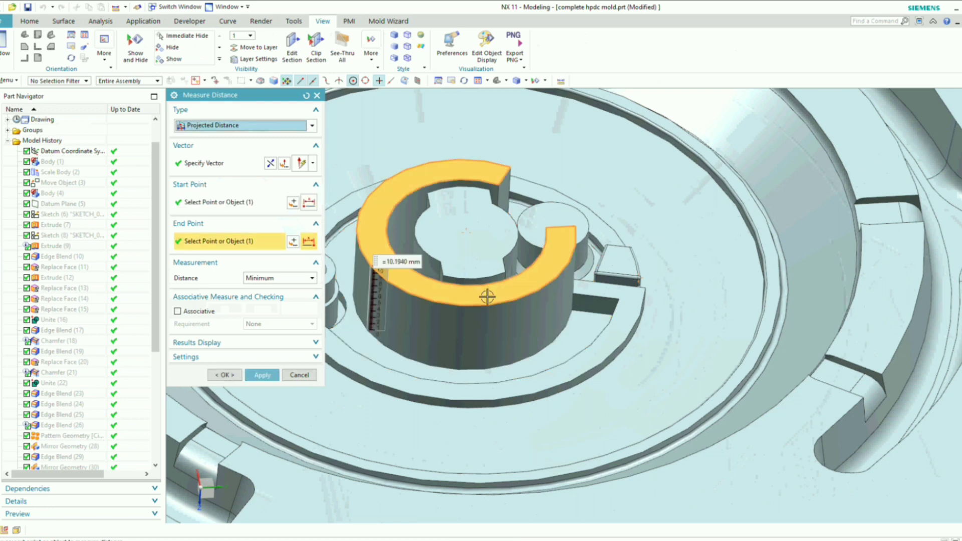
pyautogui.scroll(-3, 486, 297)
pyautogui.click(296, 379)
# - Bring back the lavender mold half by inverting the visibility, and hide the casting and runner to expose its two cavities
pyautogui.scroll(-3, 418, 324)
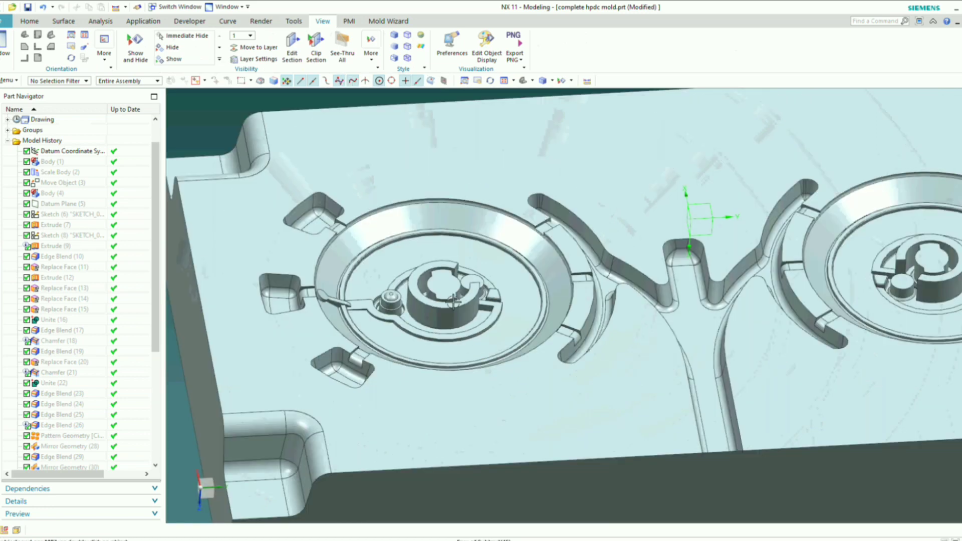
pyautogui.moveTo(420, 318); pyautogui.dragTo(435, 444, button='middle')
pyautogui.hotkey('ctrl', 'shift', 'b')
pyautogui.scroll(-4, 436, 338)
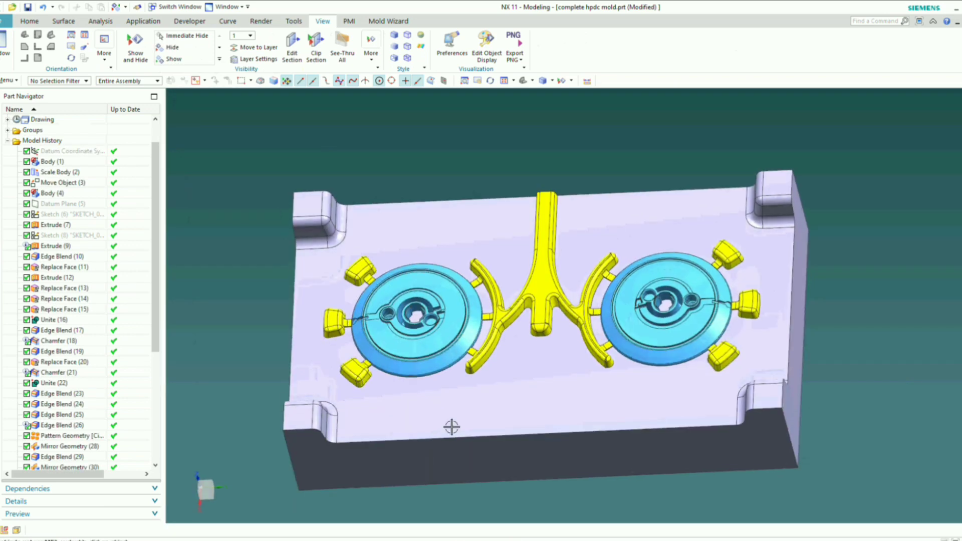
pyautogui.hotkey('ctrl', 'shift', 'i')
pyautogui.click(452, 356)
pyautogui.scroll(6, 407, 331)
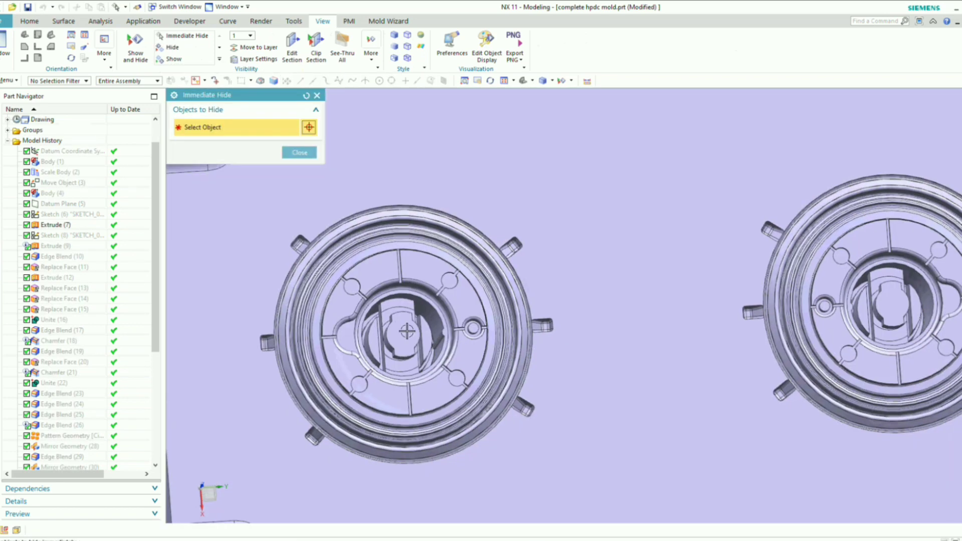
pyautogui.scroll(4, 407, 330)
pyautogui.moveTo(407, 330); pyautogui.dragTo(383, 309, button='middle')
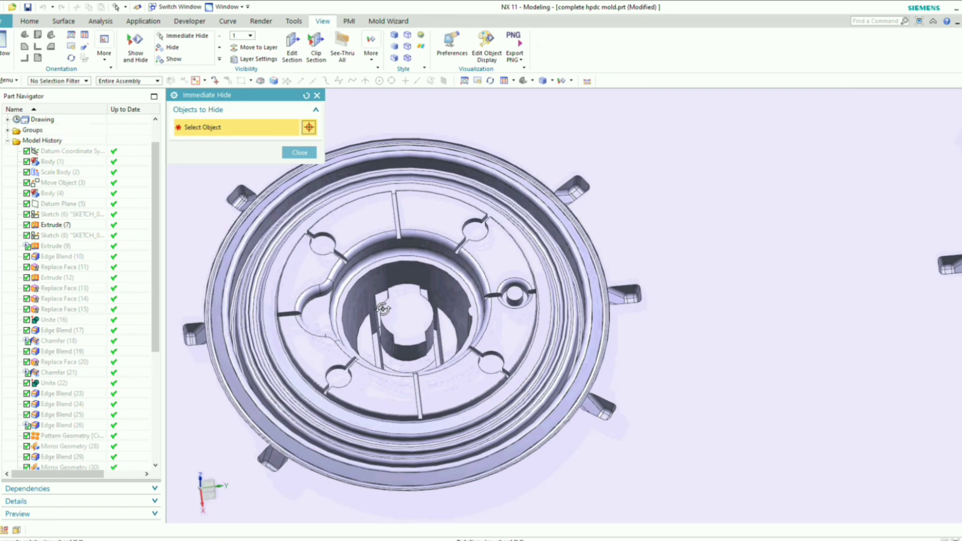
pyautogui.scroll(-3, 376, 315)
pyautogui.click(299, 152)
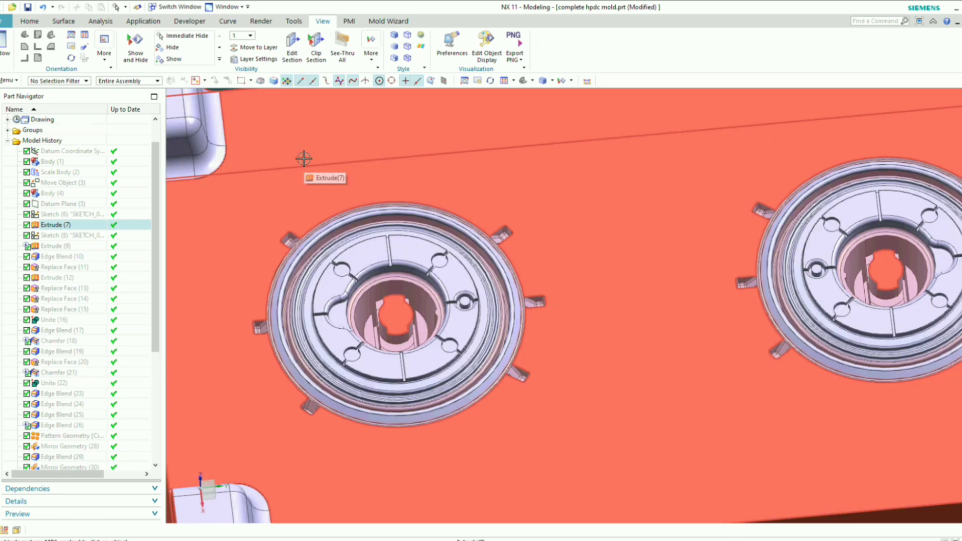
# - Create a one-plane section view lengthwise through both cavities of the lavender mold half with 0 offset
pyautogui.hotkey('ctrl', 'h')
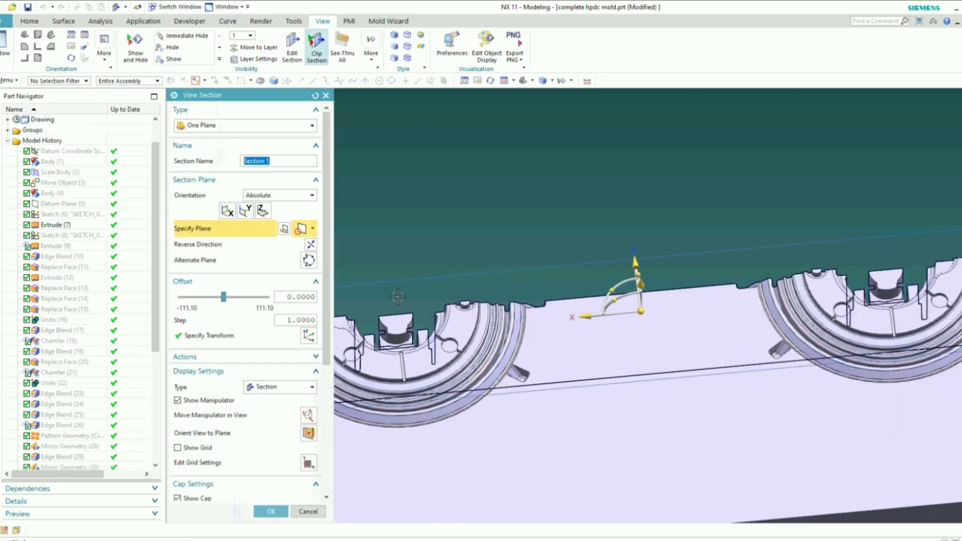
pyautogui.scroll(-2, 404, 306)
pyautogui.moveTo(451, 279); pyautogui.dragTo(609, 291, button='middle')
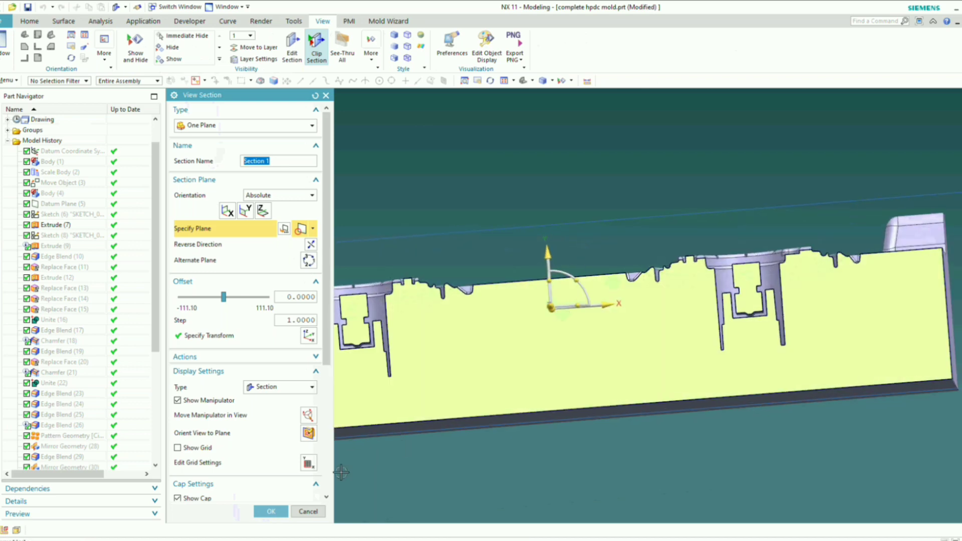
pyautogui.click(271, 511)
# - Examine the sectioned central core and the deep narrow pockets around it in the lavender mold half
pyautogui.scroll(8, 361, 322)
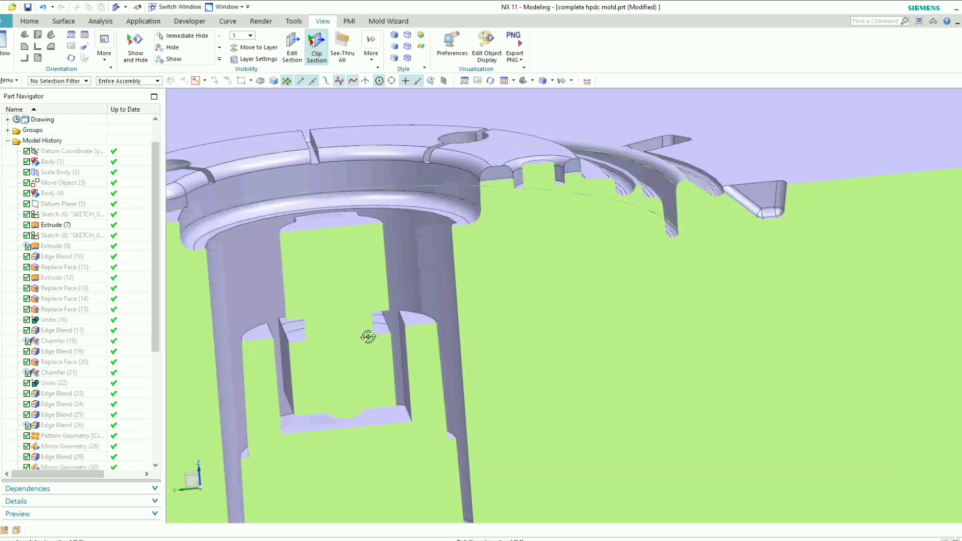
pyautogui.moveTo(368, 337)
pyautogui.mouseDown(button='middle')
pyautogui.moveTo(378, 327)
pyautogui.moveTo(415, 353)
pyautogui.moveTo(374, 335)
pyautogui.mouseUp(button='middle')
pyautogui.scroll(5, 374, 335)
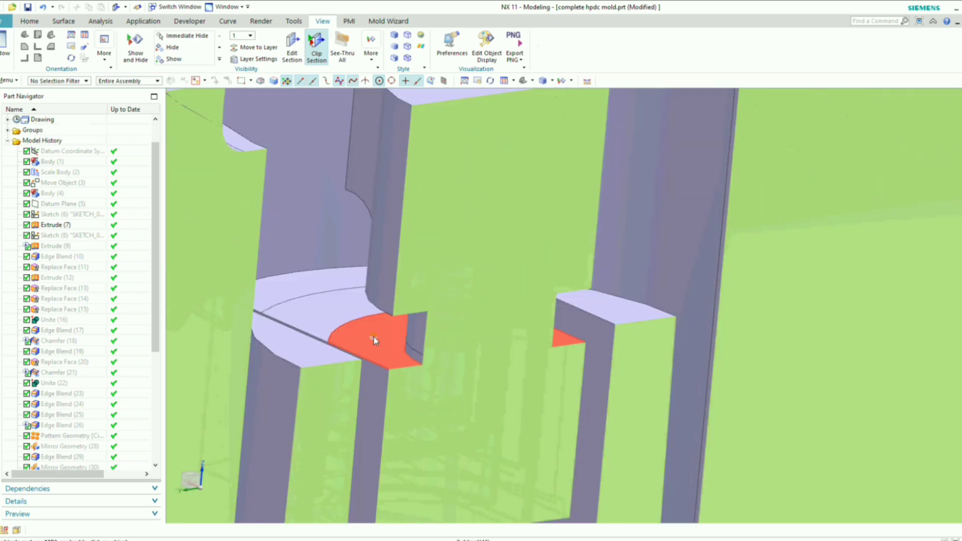
pyautogui.scroll(-6, 374, 341)
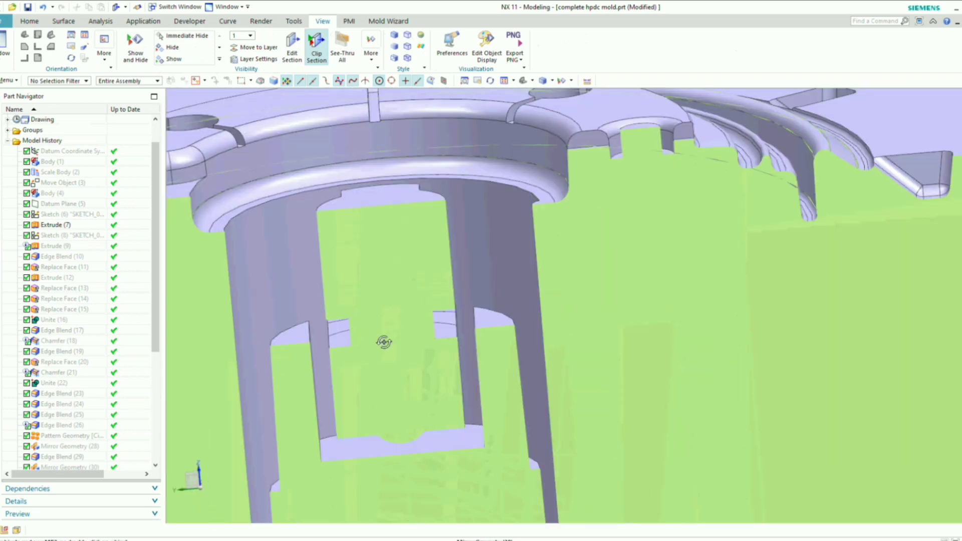
pyautogui.scroll(-3, 384, 342)
pyautogui.moveTo(386, 337); pyautogui.dragTo(449, 332, button='middle')
pyautogui.scroll(-3, 429, 331)
pyautogui.scroll(-3, 430, 331)
pyautogui.scroll(3, 450, 333)
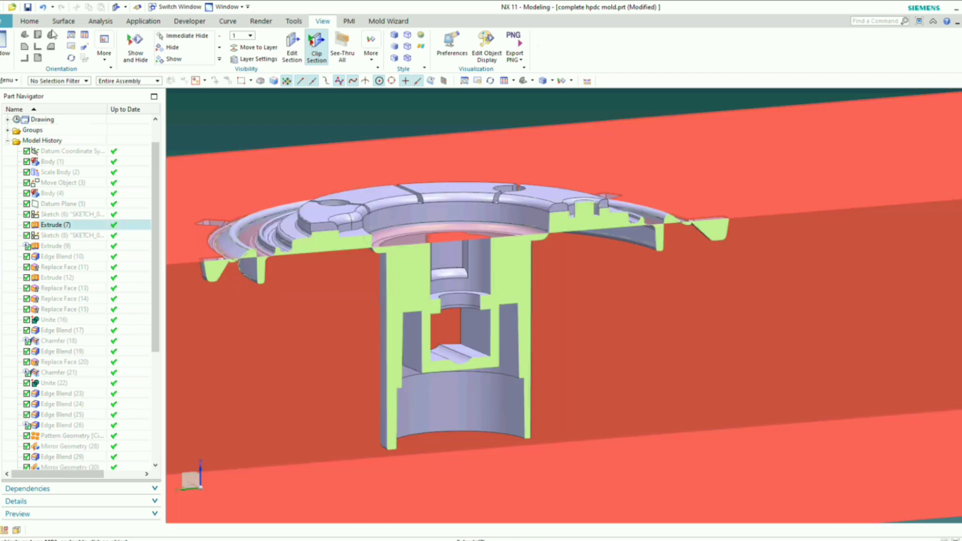
# - Split the lavender mold half with a new plane on the stepped face inside the central core
pyautogui.click(31, 22)
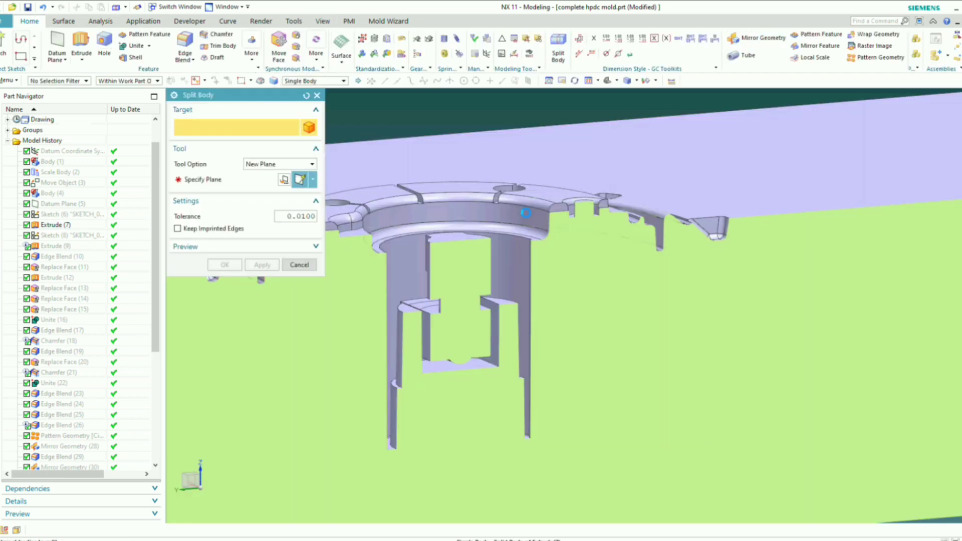
pyautogui.click(519, 225)
pyautogui.click(264, 184)
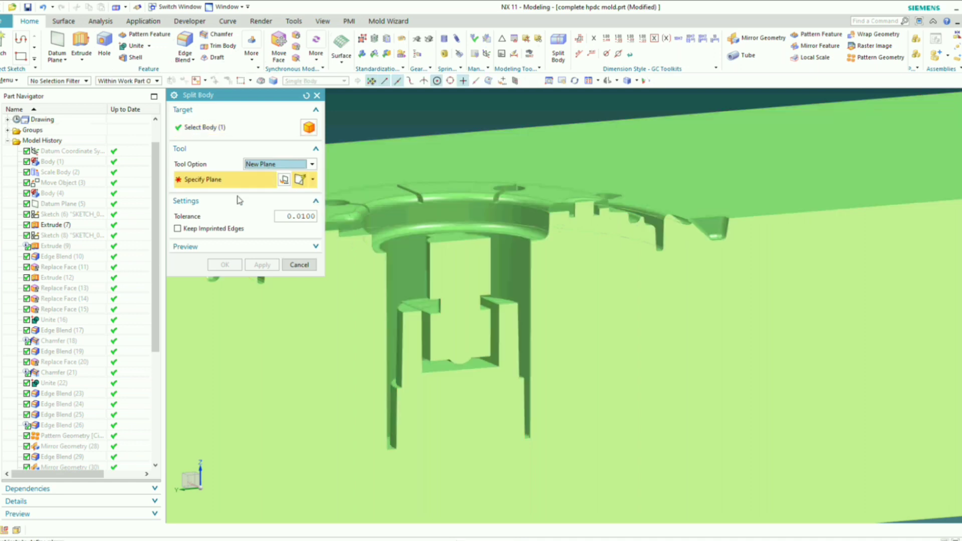
pyautogui.scroll(6, 458, 301)
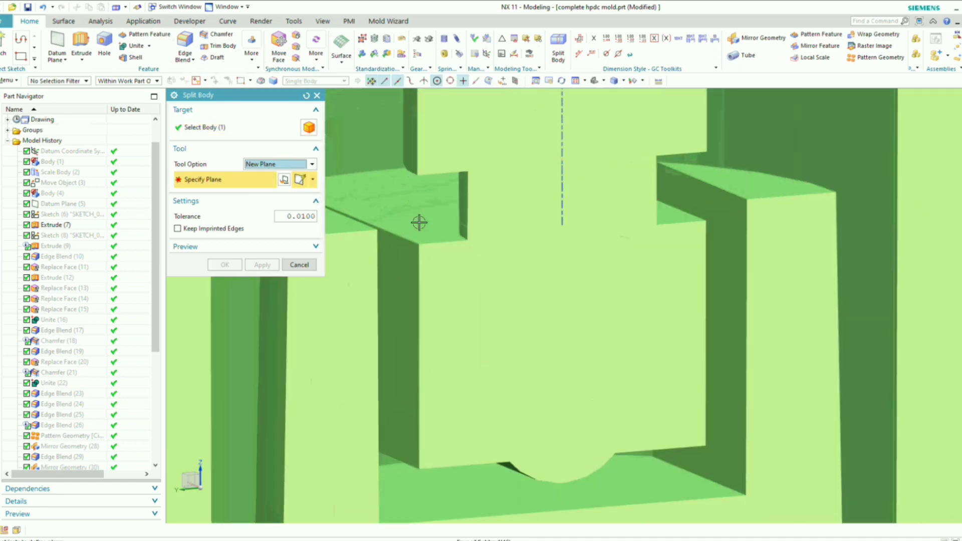
pyautogui.click(419, 222)
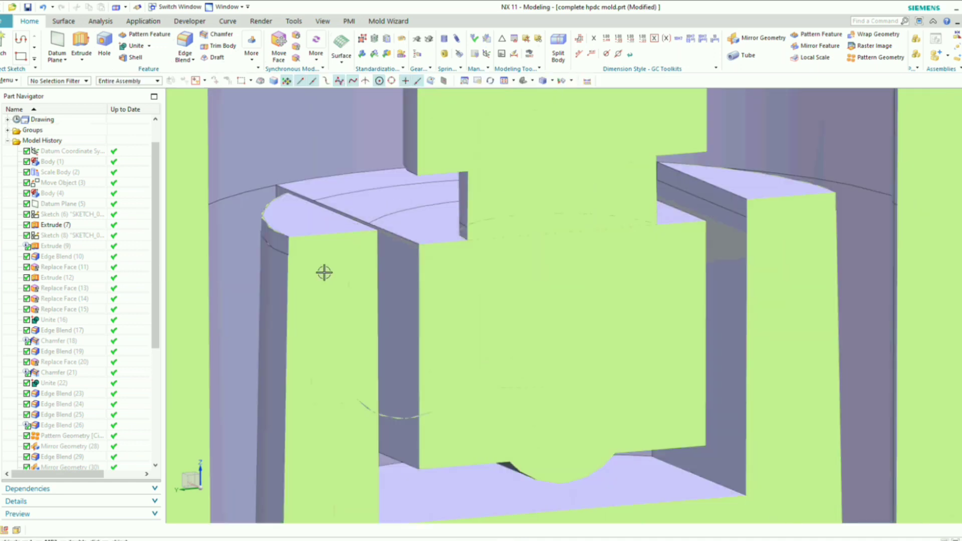
pyautogui.scroll(-8, 408, 251)
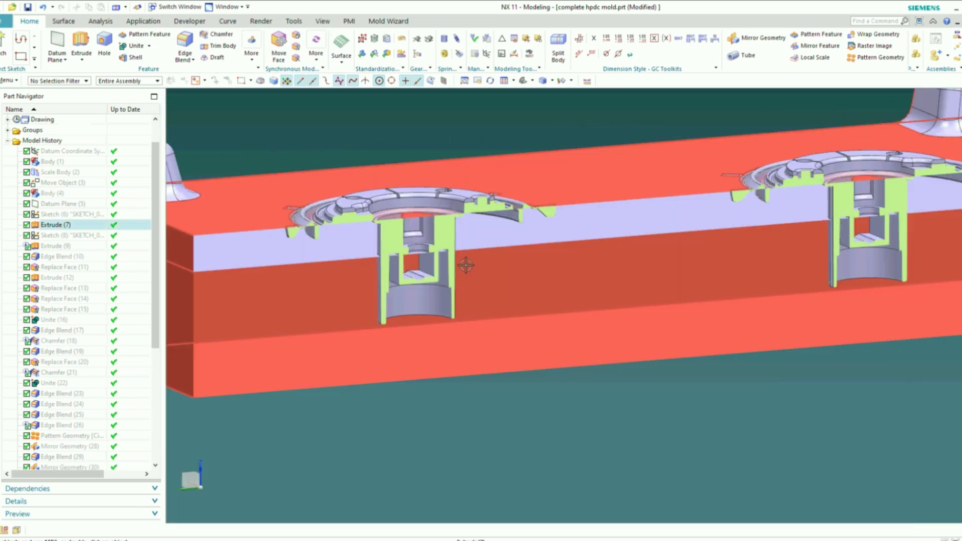
pyautogui.moveTo(466, 265); pyautogui.dragTo(456, 274, button='middle')
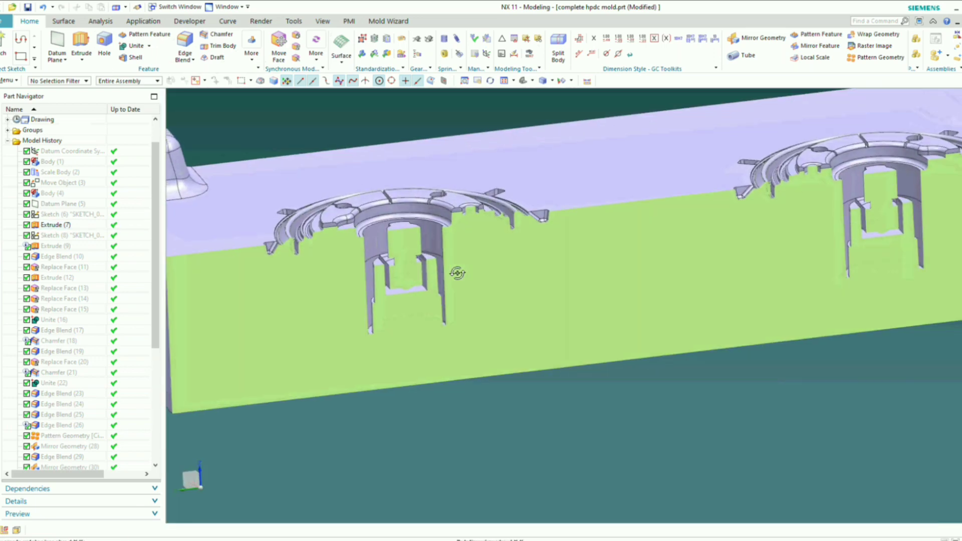
pyautogui.hotkey('ctrl', 'shift', 'i')
pyautogui.scroll(-4, 402, 228)
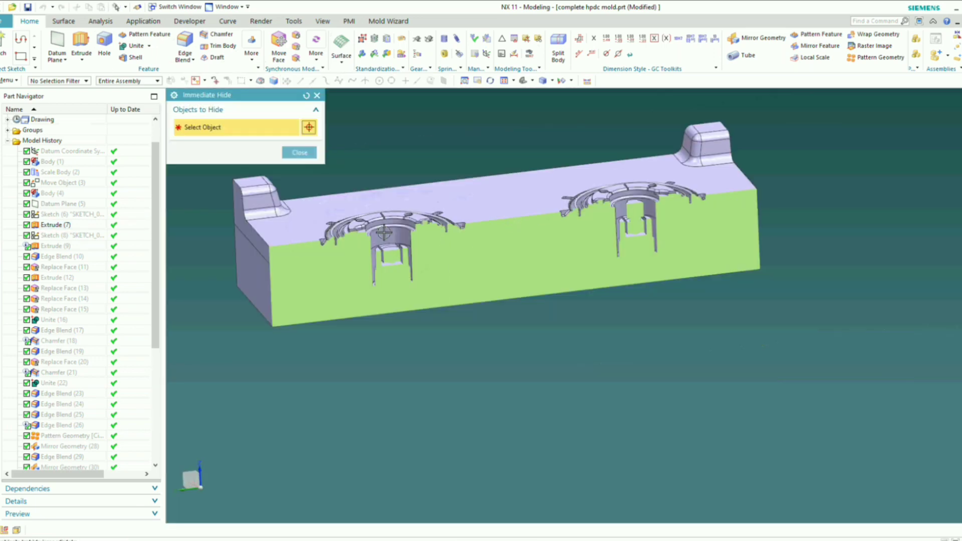
pyautogui.scroll(8, 537, 295)
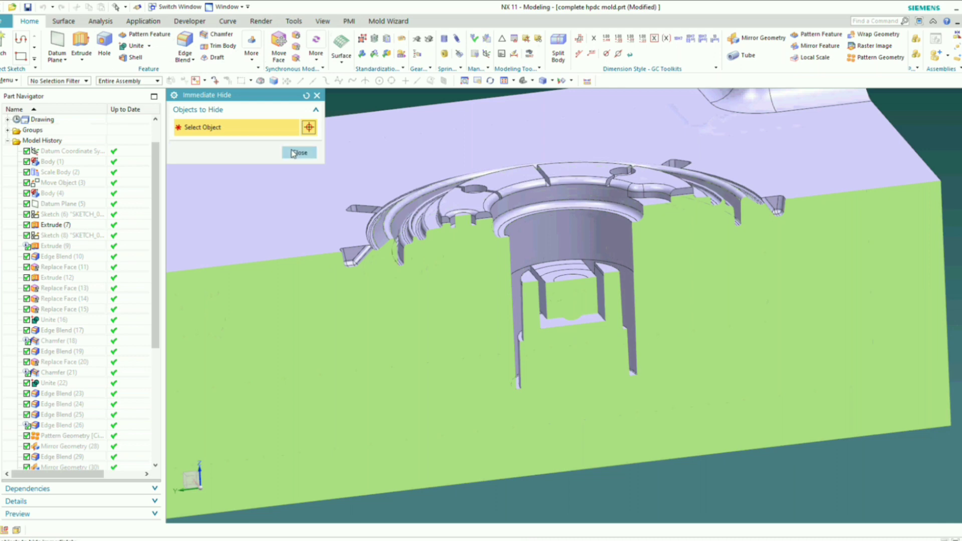
pyautogui.click(299, 153)
pyautogui.scroll(-8, 466, 253)
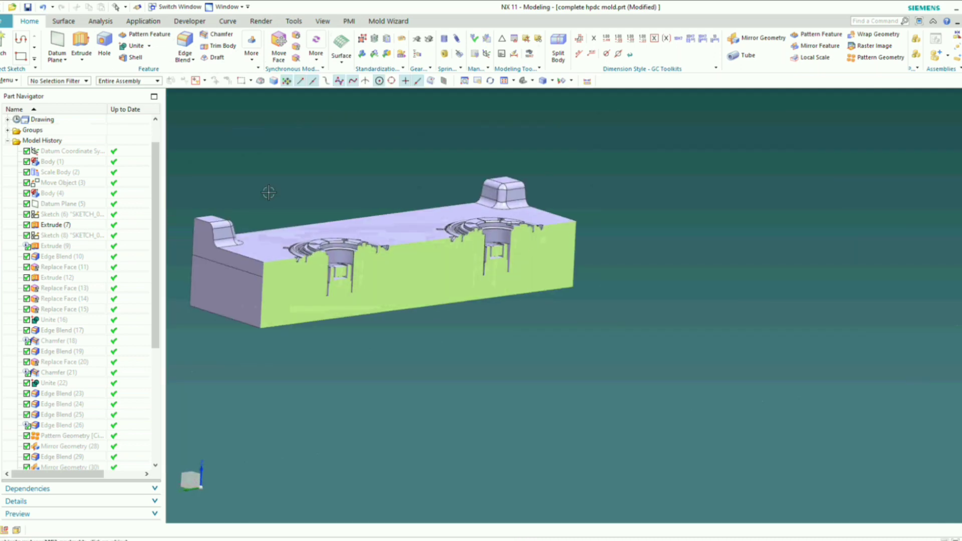
# - Unite the upper and lower bodies of the split lavender mold half back into one body
pyautogui.click(137, 46)
pyautogui.moveTo(635, 239); pyautogui.dragTo(469, 239, button='middle')
pyautogui.scroll(2, 465, 252)
pyautogui.scroll(-2, 491, 230)
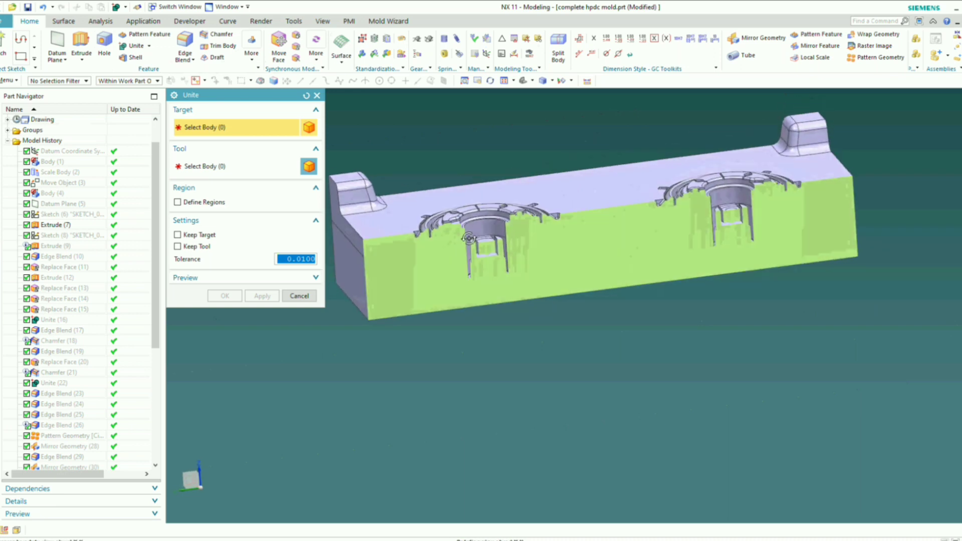
pyautogui.click(577, 194)
pyautogui.scroll(3, 324, 276)
pyautogui.click(367, 258)
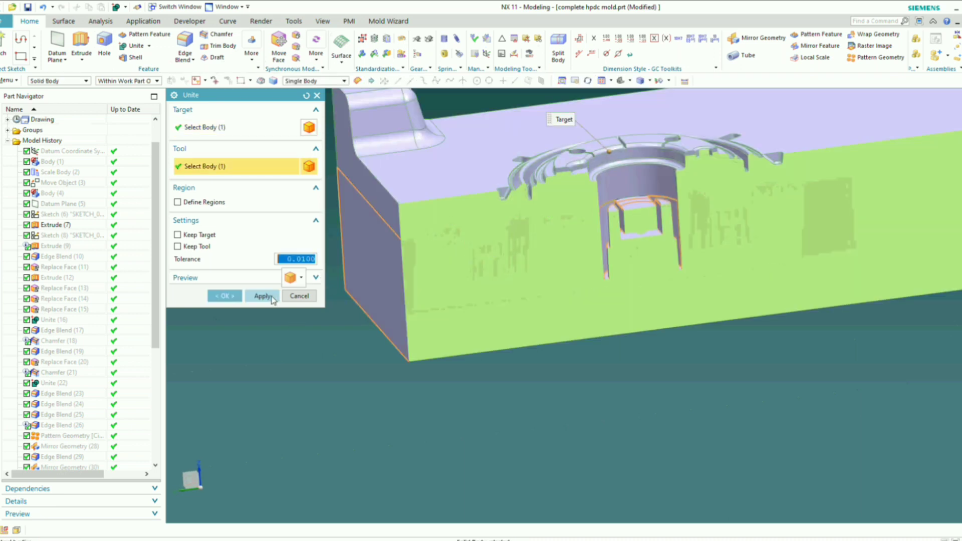
pyautogui.click(239, 297)
# - Examine the sectioned central cores and their narrow pockets in both cavities of the reunited lavender mold half
pyautogui.scroll(-3, 301, 281)
pyautogui.scroll(5, 441, 256)
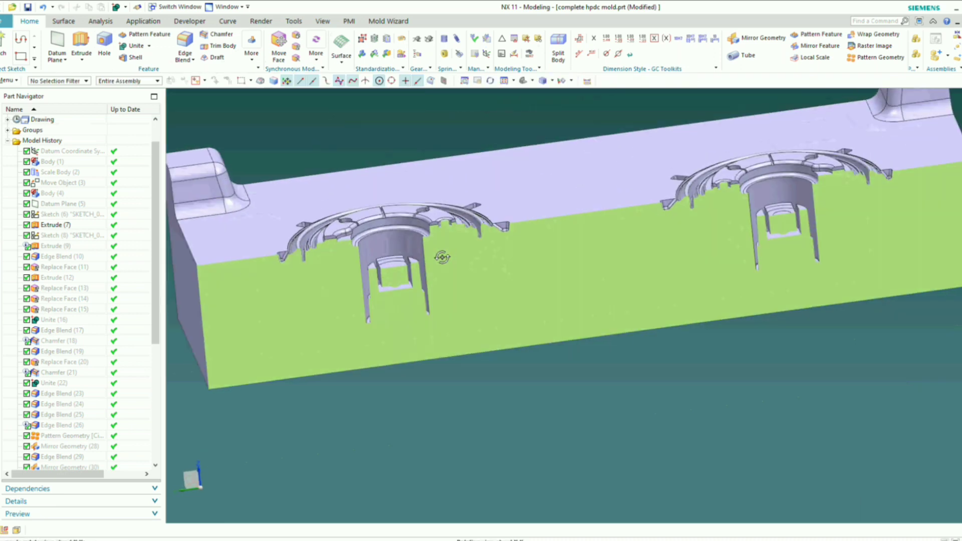
pyautogui.scroll(3, 417, 275)
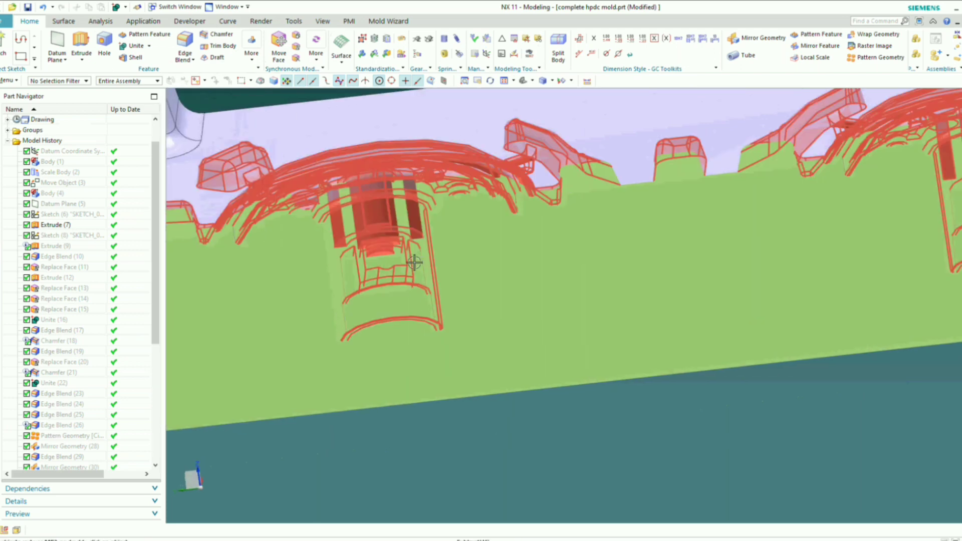
pyautogui.press('F8')
pyautogui.scroll(6, 374, 232)
pyautogui.scroll(-4, 369, 233)
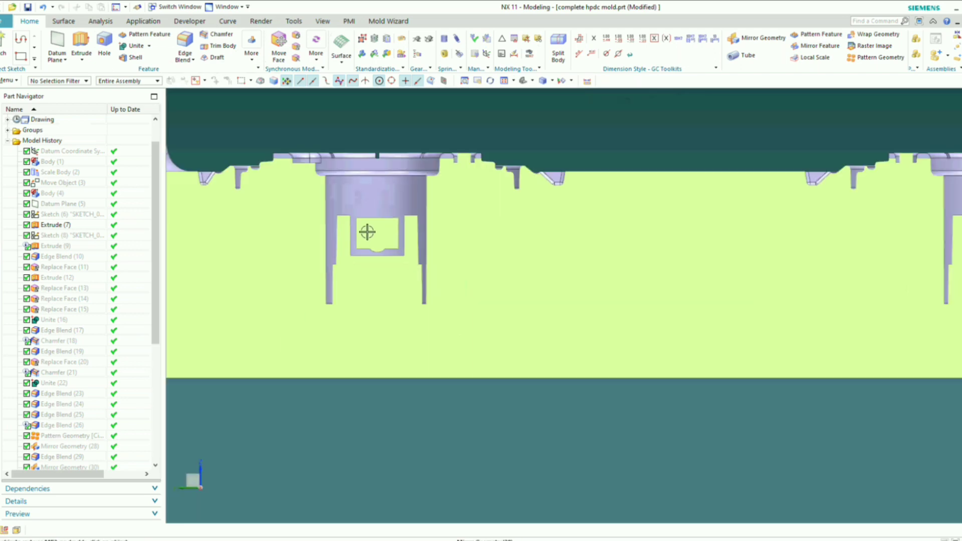
pyautogui.scroll(-2, 404, 243)
pyautogui.scroll(2, 648, 233)
pyautogui.scroll(2, 715, 230)
pyautogui.scroll(-2, 715, 231)
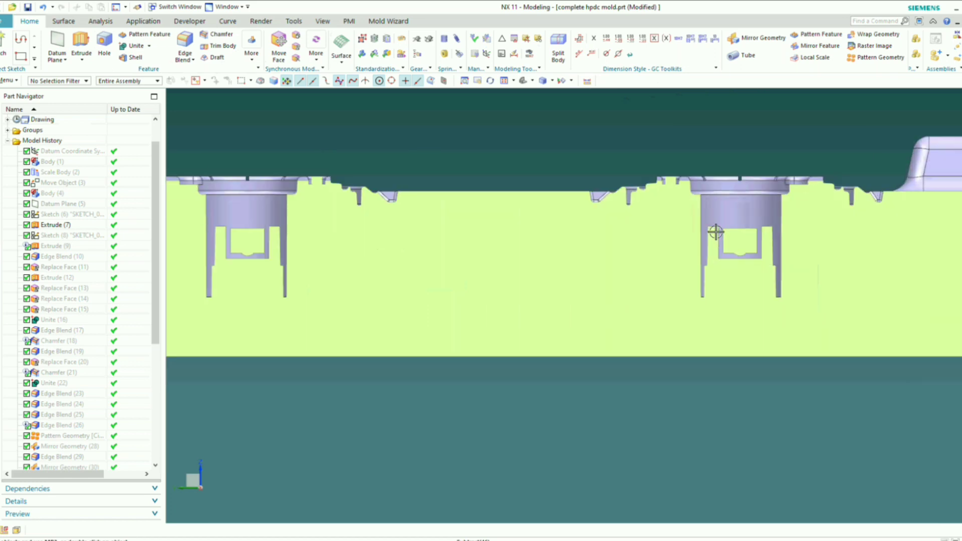
pyautogui.moveTo(716, 232); pyautogui.dragTo(695, 263, button='middle')
pyautogui.scroll(-3, 687, 262)
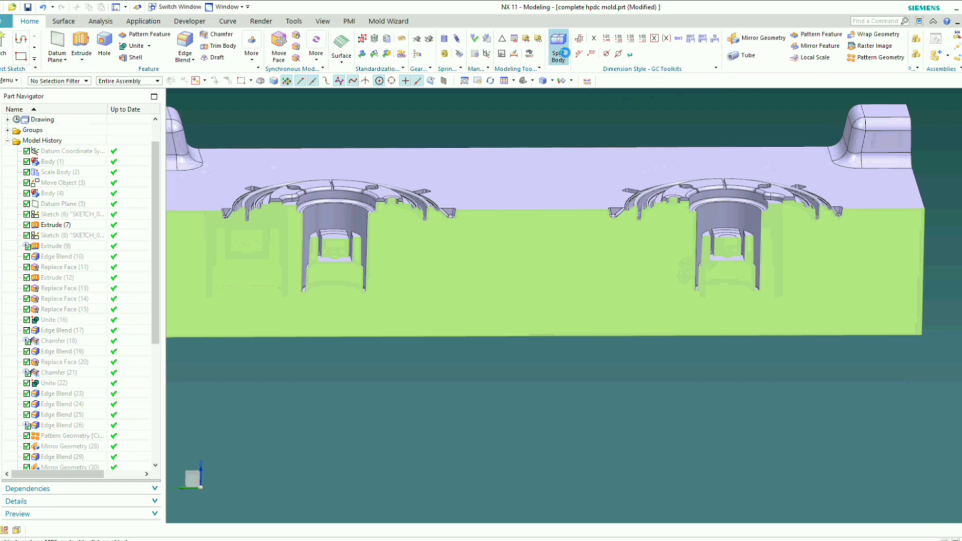
# - Set up a body split of the lavender mold half with the Extrude option, taking the curved upper edge of one cavity's core block
pyautogui.click(565, 52)
pyautogui.click(564, 201)
pyautogui.scroll(-5, 701, 215)
pyautogui.scroll(10, 609, 220)
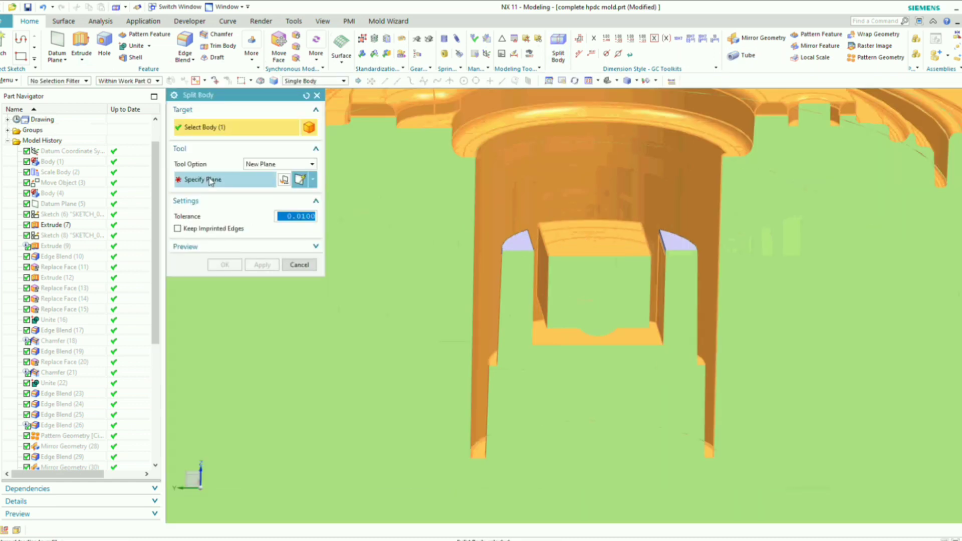
pyautogui.click(256, 193)
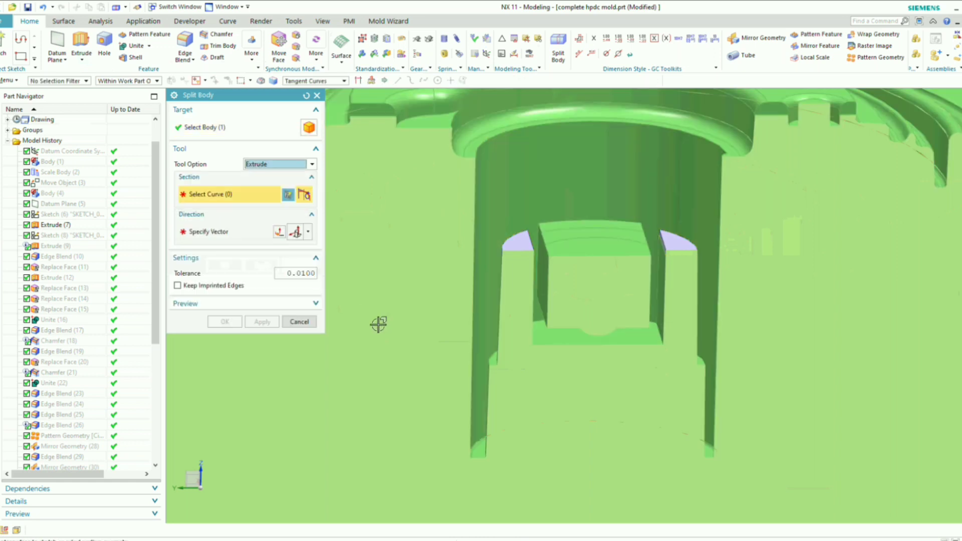
pyautogui.scroll(-4, 379, 316)
pyautogui.scroll(6, 491, 297)
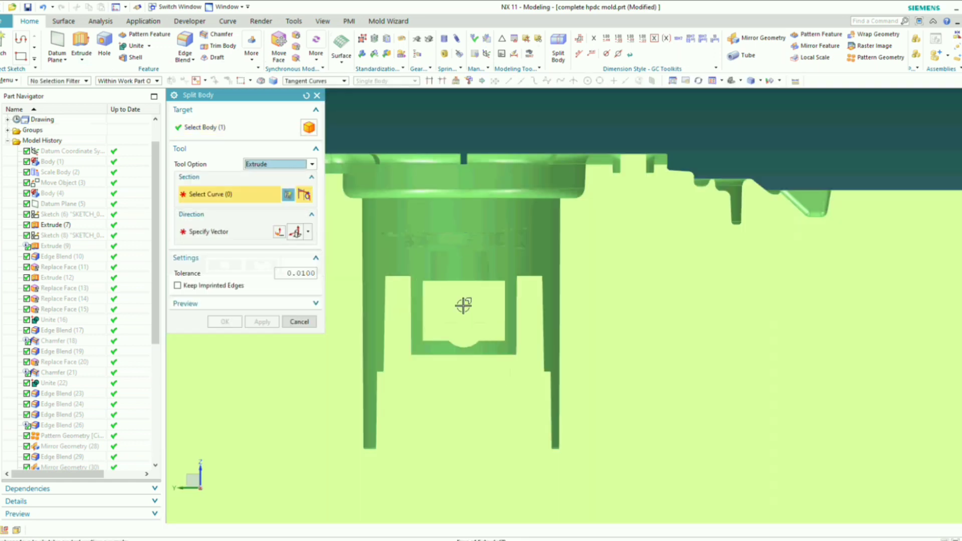
pyautogui.scroll(3, 436, 293)
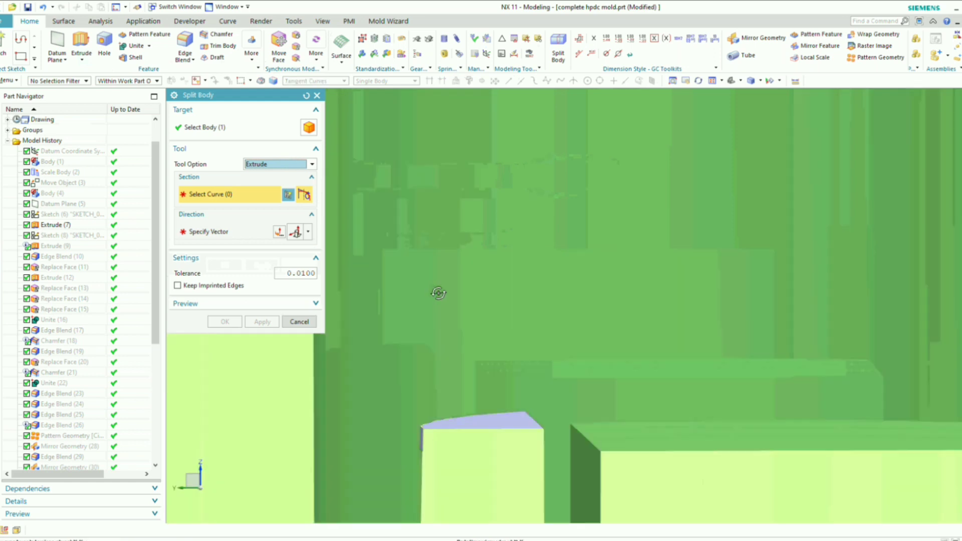
pyautogui.scroll(-3, 485, 322)
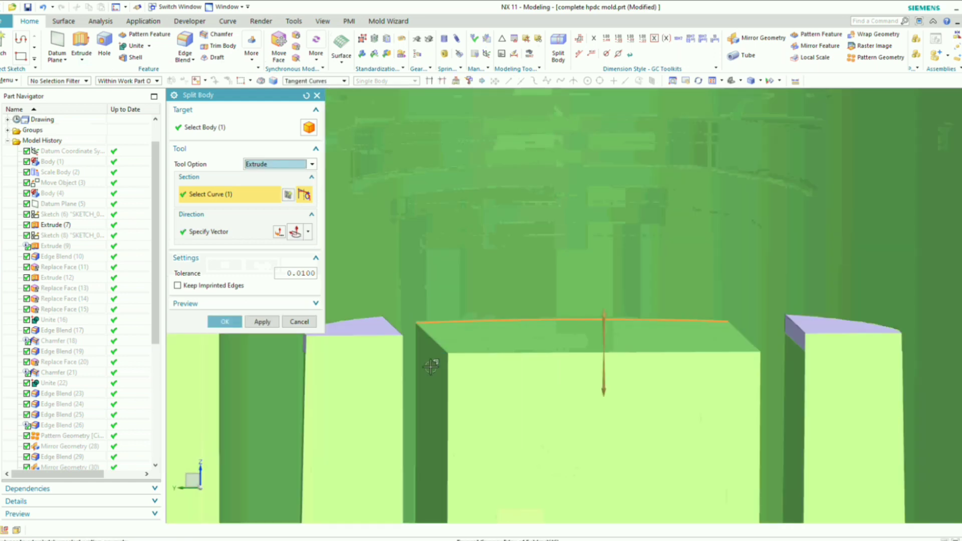
# - Complete the first core block's split profile with its two side edges, straight lower edges and lower arc
pyautogui.scroll(-4, 537, 308)
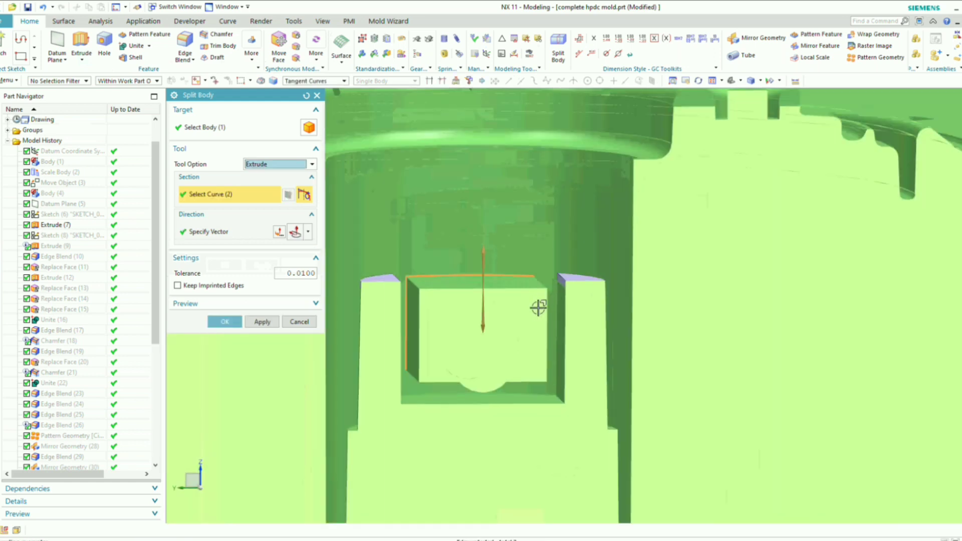
pyautogui.scroll(3, 529, 307)
pyautogui.moveTo(534, 306); pyautogui.dragTo(550, 301, button='middle')
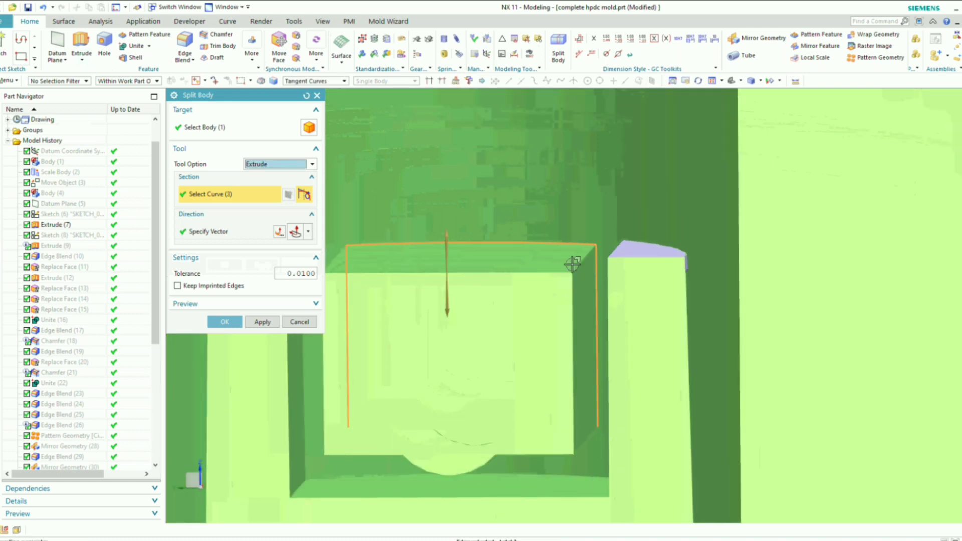
pyautogui.scroll(-3, 573, 264)
pyautogui.moveTo(567, 333); pyautogui.dragTo(573, 324, button='middle')
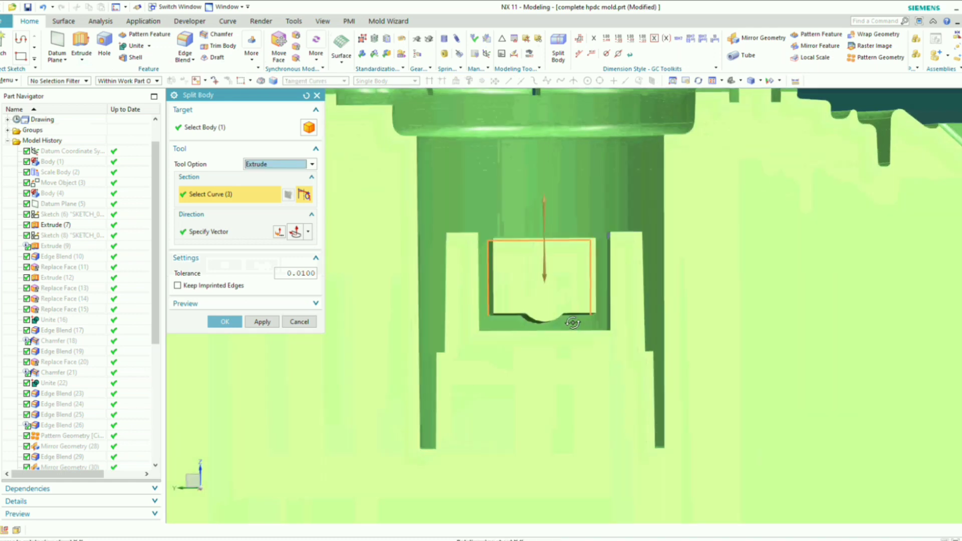
pyautogui.scroll(5, 499, 321)
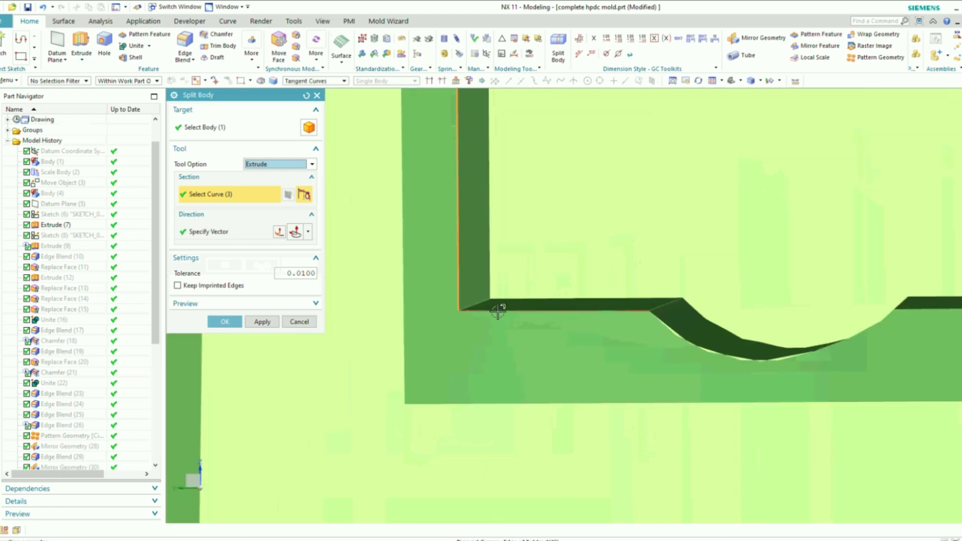
pyautogui.scroll(-4, 670, 329)
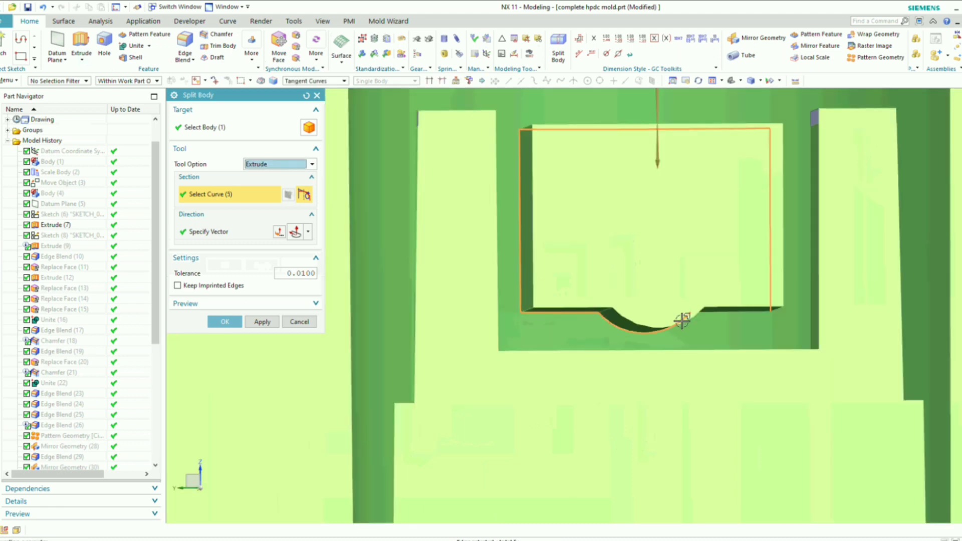
pyautogui.scroll(3, 683, 318)
pyautogui.scroll(-4, 715, 354)
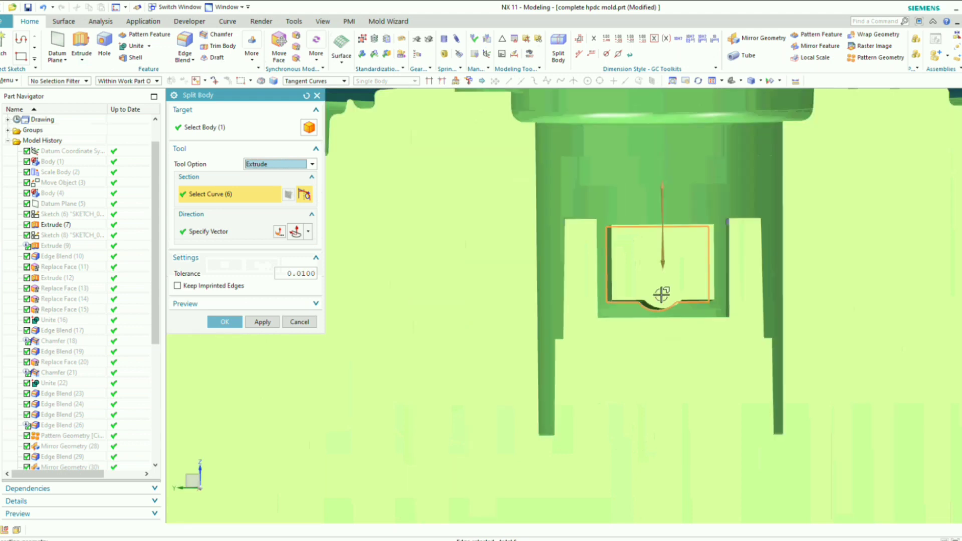
pyautogui.scroll(-3, 513, 268)
pyautogui.scroll(-3, 554, 284)
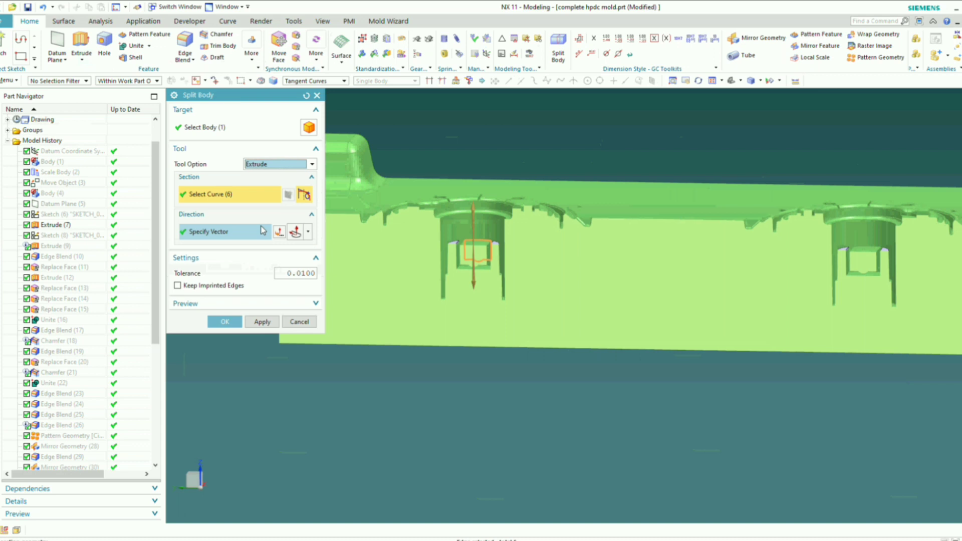
# - Add the curved upper edge and both side edges of the other cavity's core block to the split profile
pyautogui.scroll(5, 908, 236)
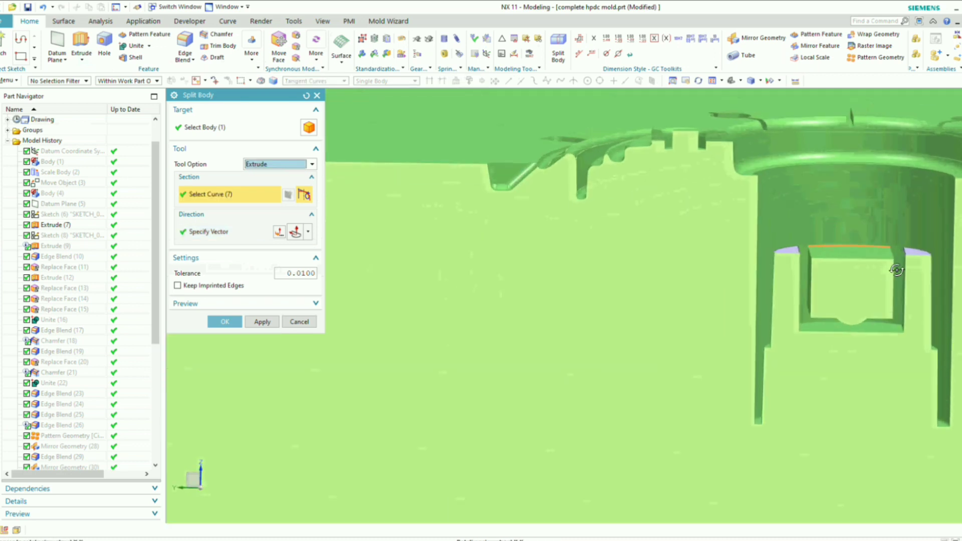
pyautogui.scroll(3, 800, 265)
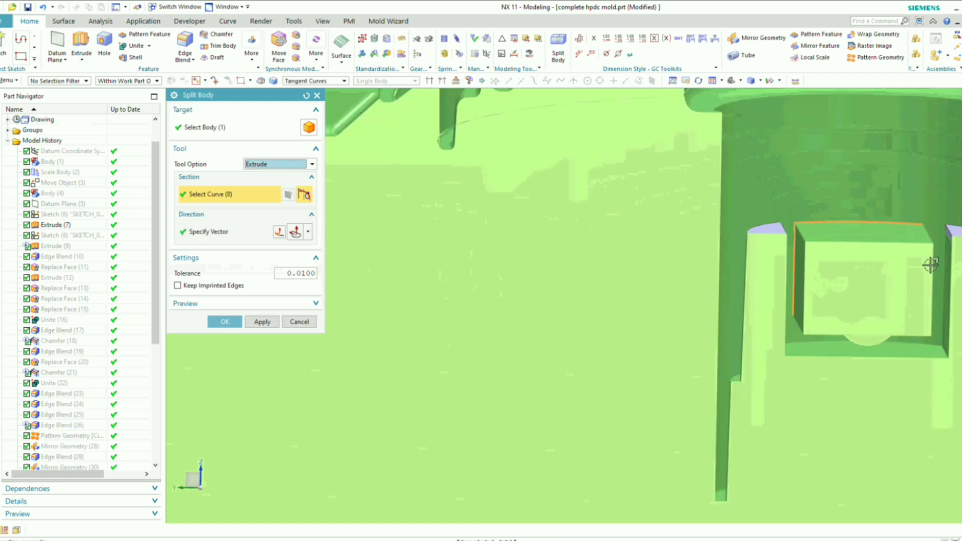
pyautogui.scroll(3, 930, 266)
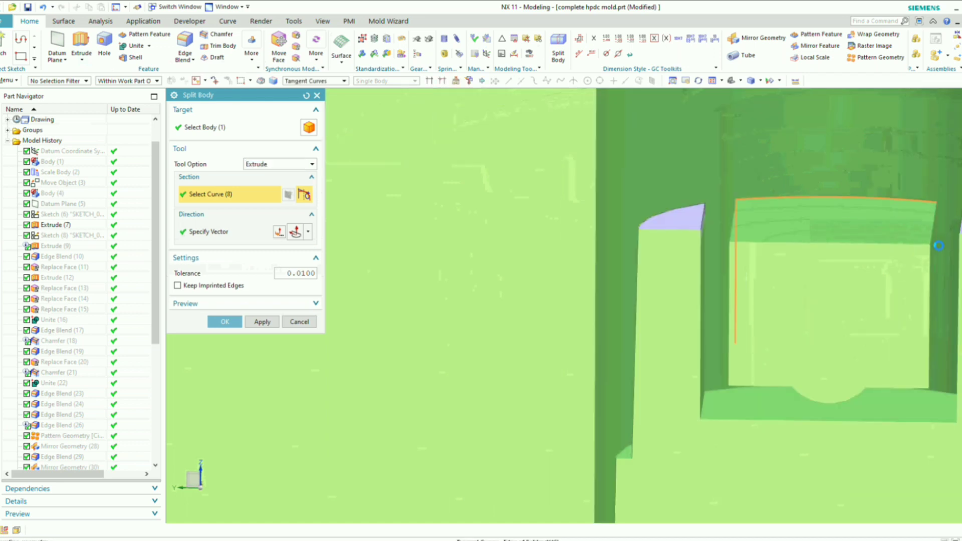
pyautogui.click(938, 246)
pyautogui.scroll(-4, 848, 243)
pyautogui.moveTo(867, 263); pyautogui.dragTo(868, 254, button='middle')
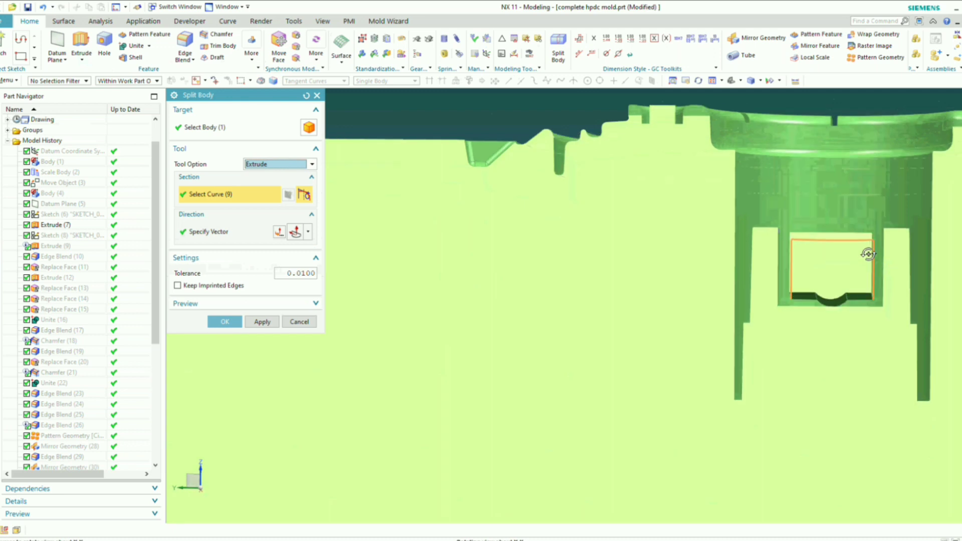
# - Close the second core block's split profile with its two straight lower edges and the arc between them
pyautogui.scroll(3, 793, 300)
pyautogui.click(794, 298)
pyautogui.scroll(2, 805, 299)
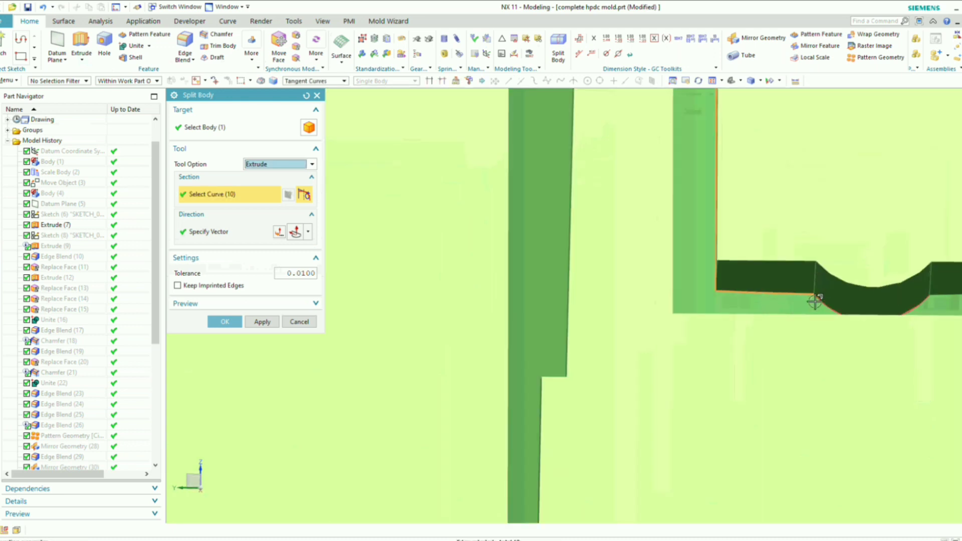
pyautogui.click(819, 300)
pyautogui.scroll(-2, 852, 286)
pyautogui.scroll(2, 875, 294)
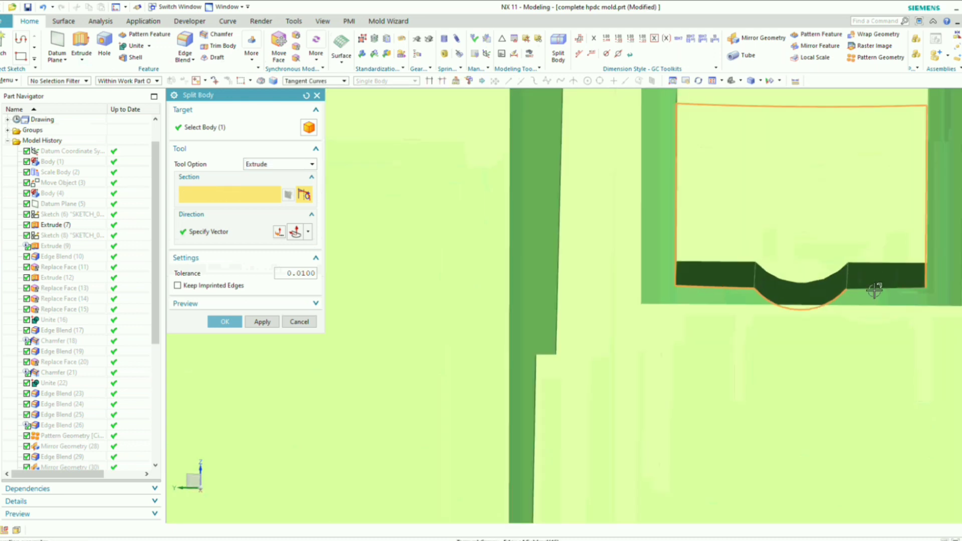
pyautogui.click(875, 291)
pyautogui.scroll(-4, 802, 275)
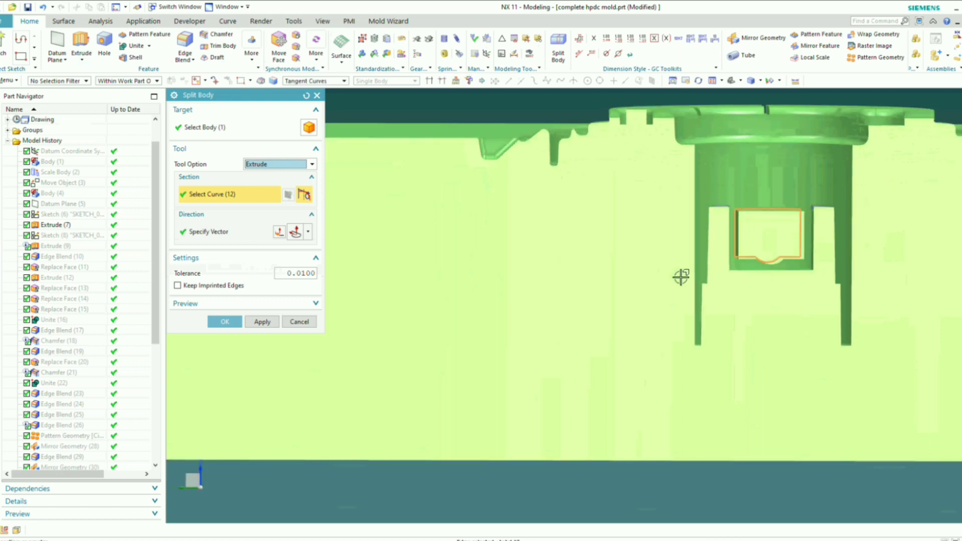
pyautogui.scroll(-4, 679, 275)
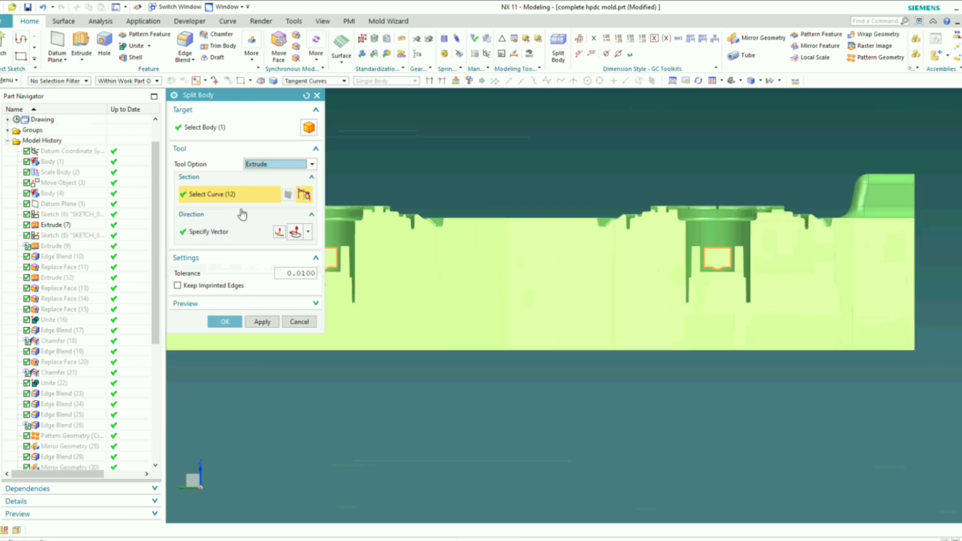
# - Set the extrude direction perpendicular to the section face and split the lavender mold half along both core profiles
pyautogui.click(304, 235)
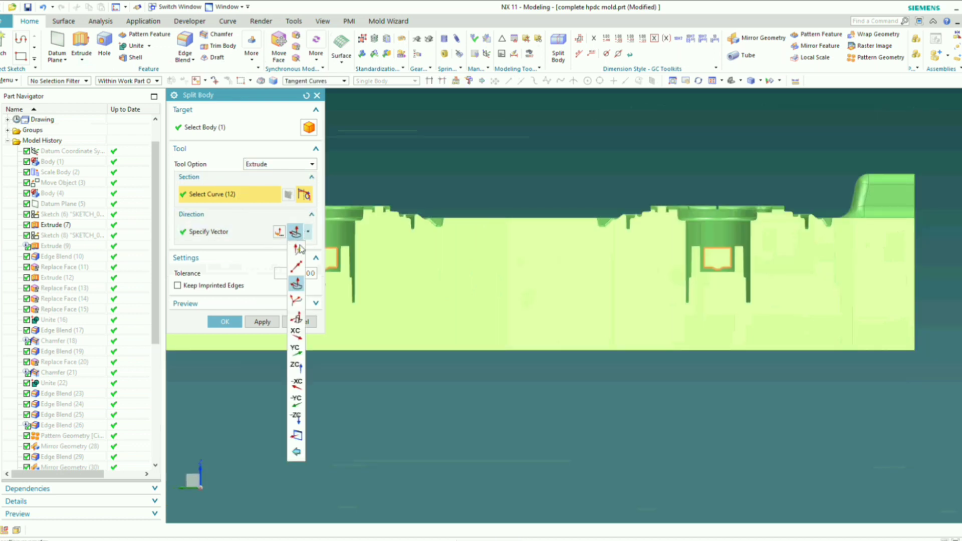
pyautogui.click(295, 250)
pyautogui.scroll(-3, 694, 287)
pyautogui.scroll(2, 636, 295)
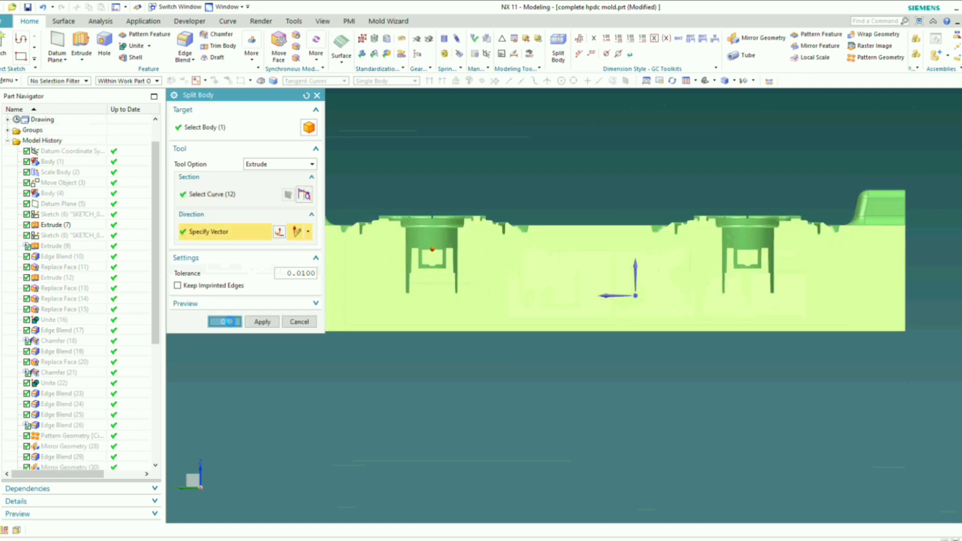
pyautogui.click(225, 322)
pyautogui.moveTo(408, 275); pyautogui.dragTo(498, 301, button='middle')
pyautogui.scroll(3, 471, 308)
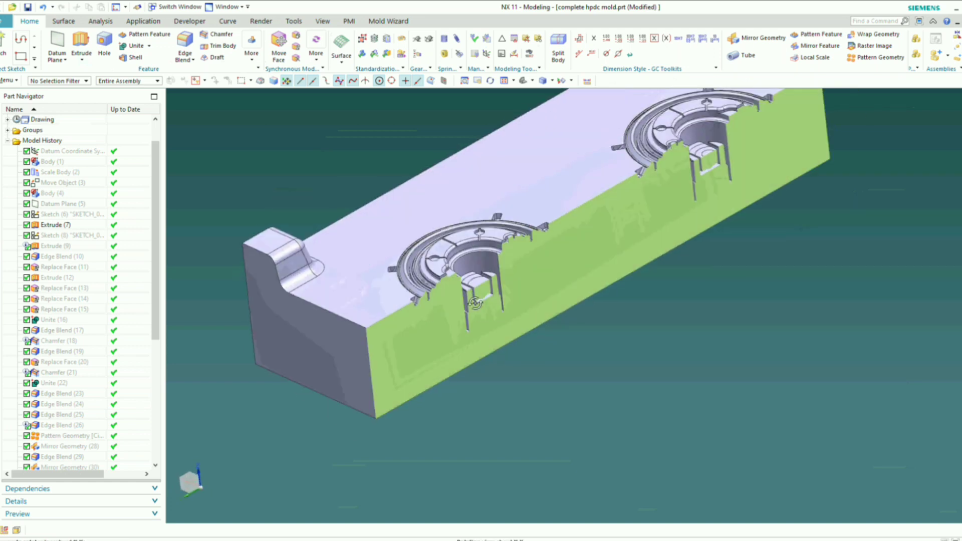
# - Turn off the section clipping so the whole lavender mold half is displayed
pyautogui.scroll(-2, 482, 301)
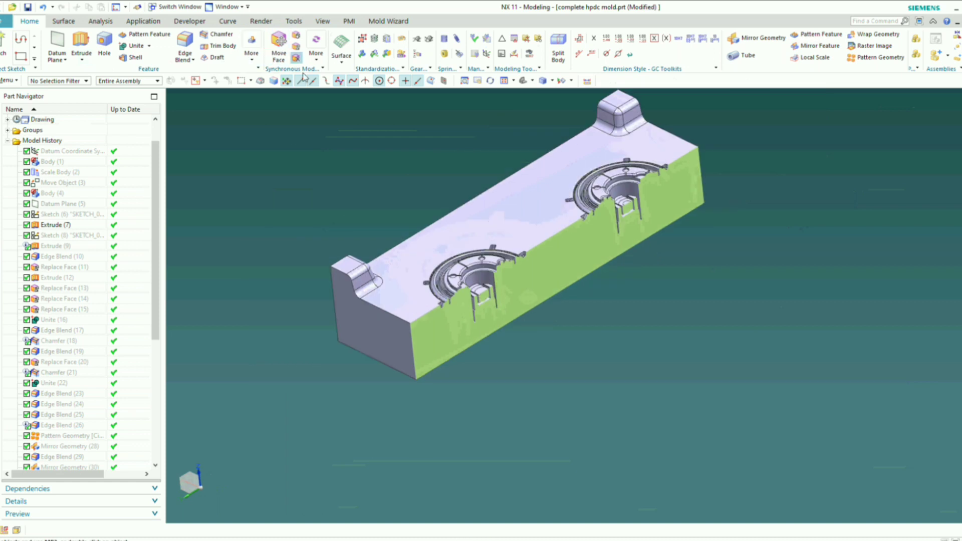
pyautogui.moveTo(463, 248)
pyautogui.mouseDown(button='middle')
pyautogui.moveTo(449, 241)
pyautogui.moveTo(466, 264)
pyautogui.mouseUp(button='middle')
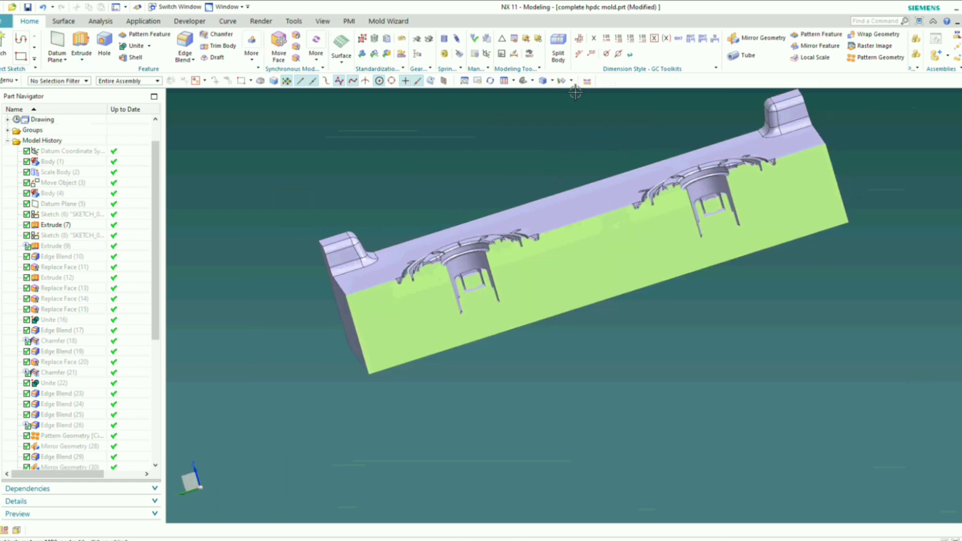
pyautogui.click(323, 21)
pyautogui.click(317, 48)
pyautogui.scroll(-2, 475, 295)
pyautogui.moveTo(475, 295); pyautogui.dragTo(507, 304, button='middle')
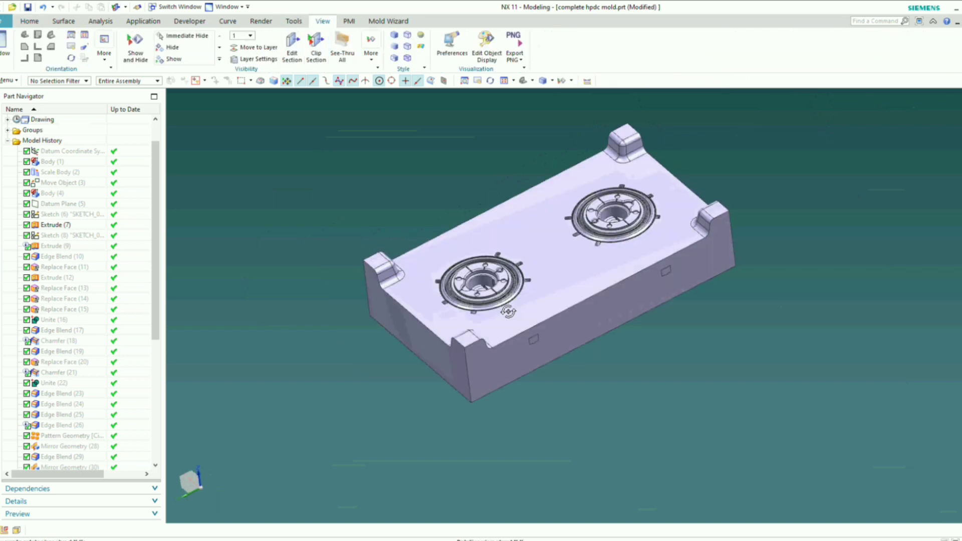
# - Hide the split core blocks of both cavities with Immediate Hide
pyautogui.scroll(6, 506, 299)
pyautogui.hotkey('ctrl', 'shift', 'i')
pyautogui.scroll(4, 507, 299)
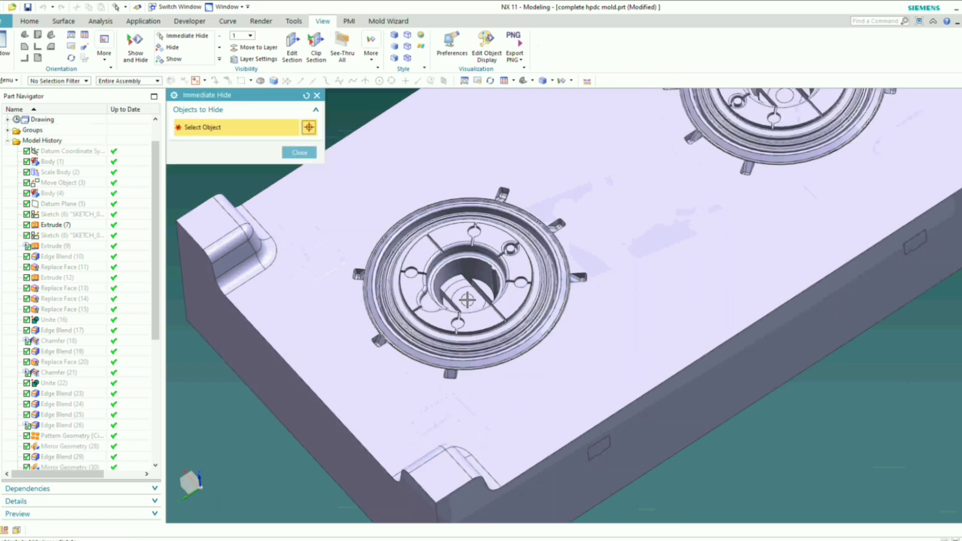
pyautogui.scroll(-5, 446, 297)
pyautogui.scroll(4, 589, 183)
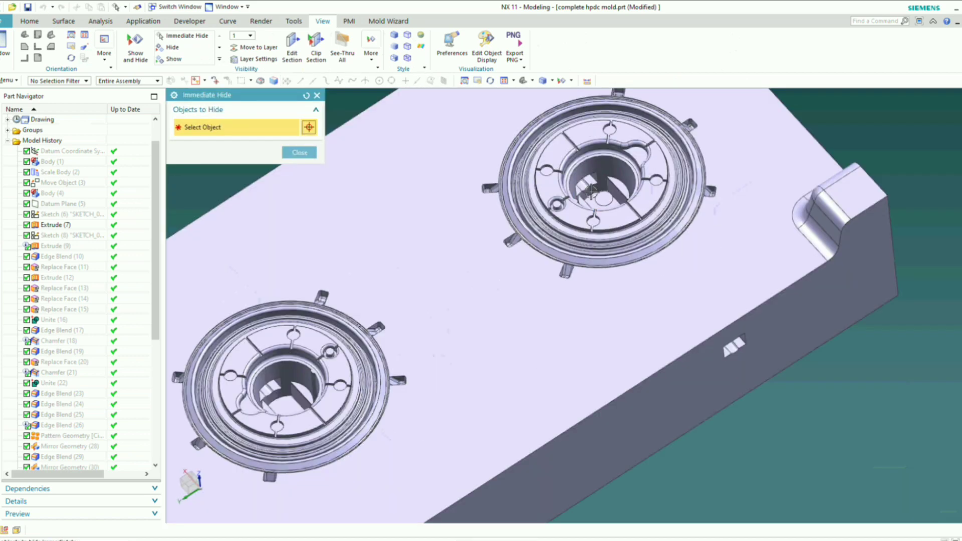
# - Examine the central bores and side openings of both cavities from several angles while the core blocks are hidden
pyautogui.scroll(5, 592, 190)
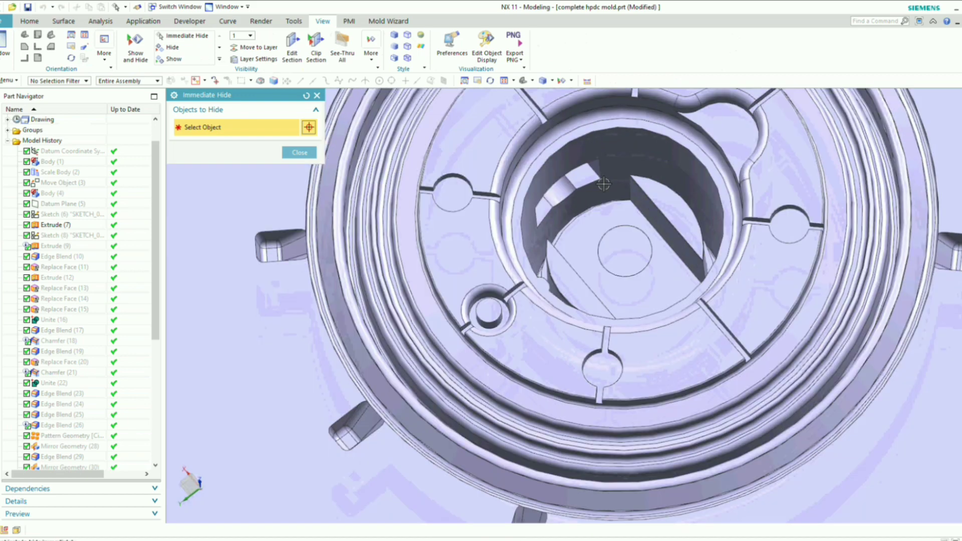
pyautogui.scroll(-6, 604, 184)
pyautogui.scroll(3, 397, 382)
pyautogui.scroll(-2, 611, 255)
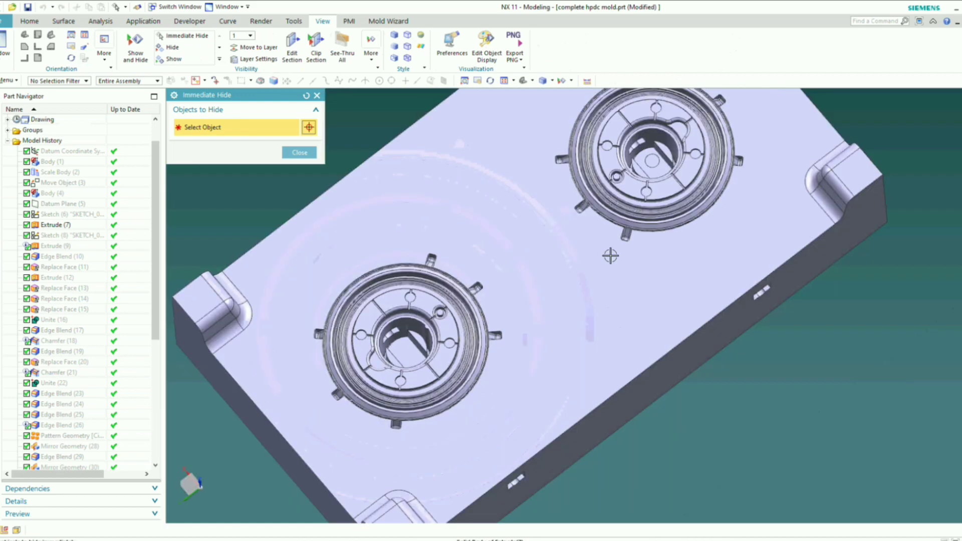
pyautogui.scroll(5, 622, 181)
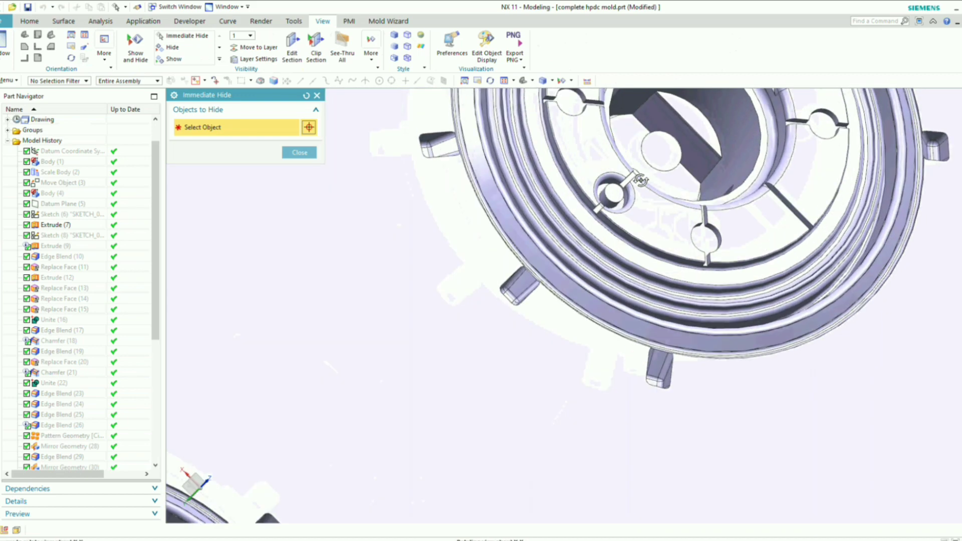
pyautogui.scroll(-5, 640, 180)
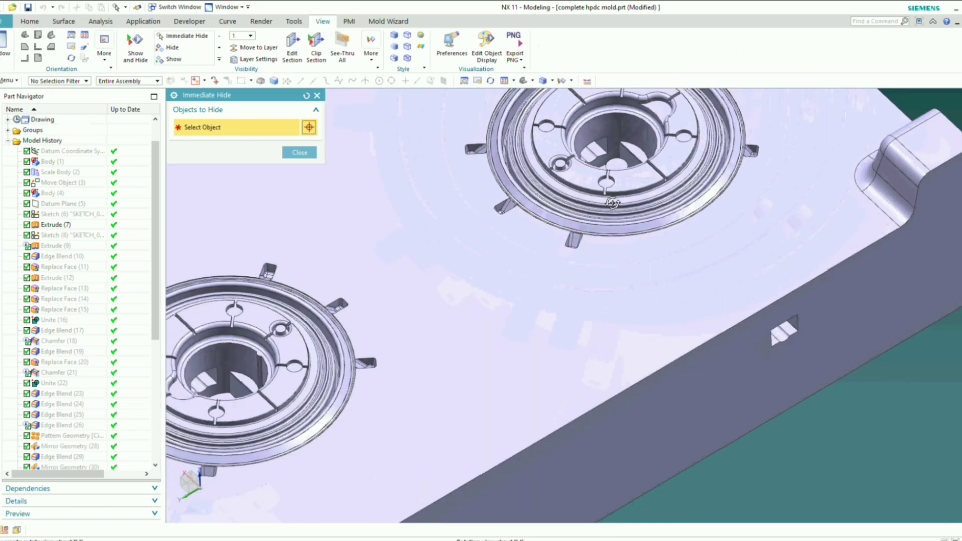
pyautogui.scroll(-3, 576, 271)
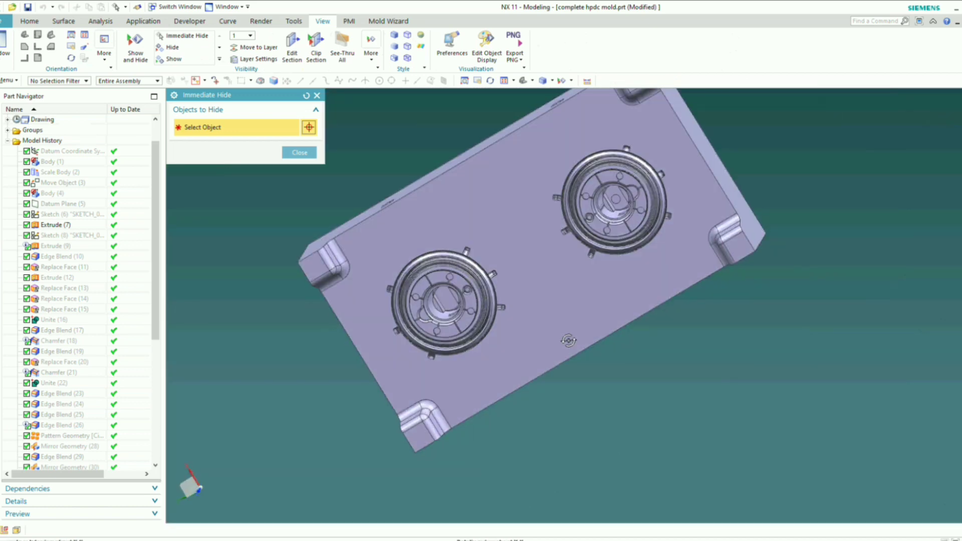
pyautogui.moveTo(569, 341); pyautogui.dragTo(587, 333, button='middle')
pyautogui.click(303, 156)
pyautogui.moveTo(446, 240); pyautogui.dragTo(458, 254, button='middle')
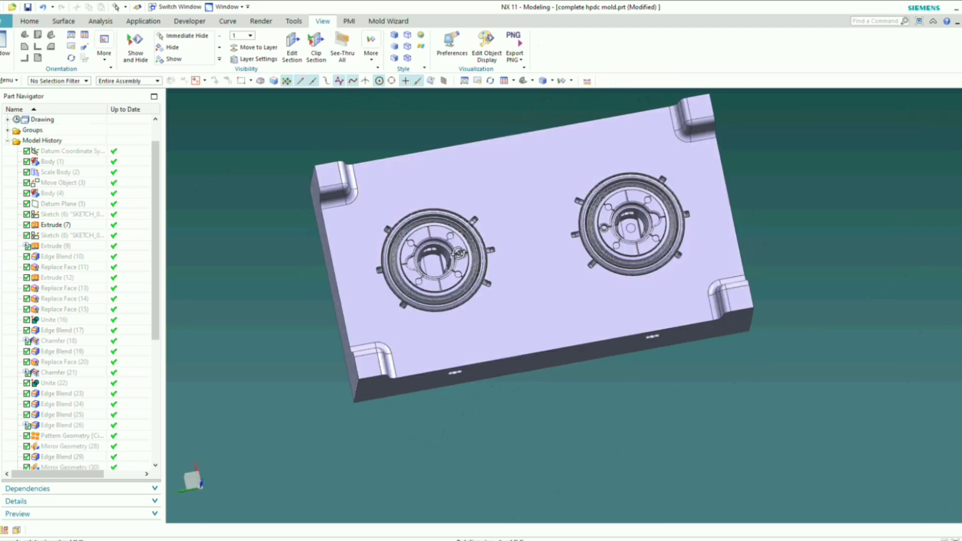
pyautogui.press('F8')
pyautogui.scroll(11, 434, 241)
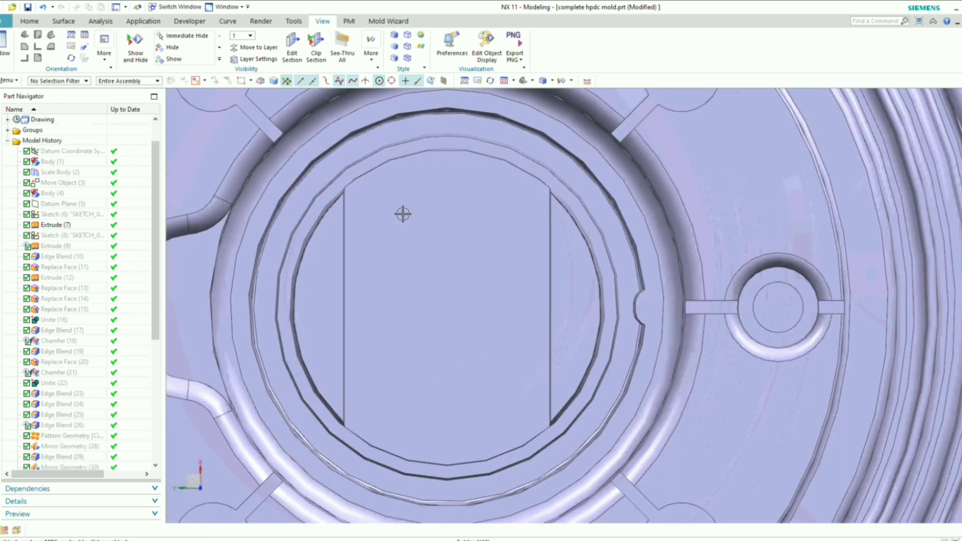
pyautogui.moveTo(404, 217); pyautogui.dragTo(406, 213, button='middle')
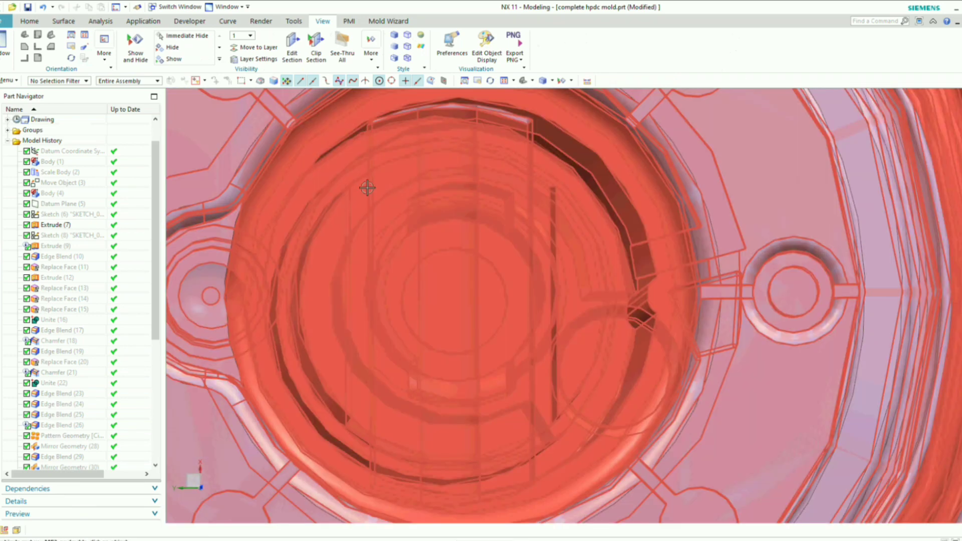
pyautogui.scroll(1, 365, 189)
pyautogui.scroll(-5, 365, 189)
pyautogui.press('F8')
pyautogui.click(44, 23)
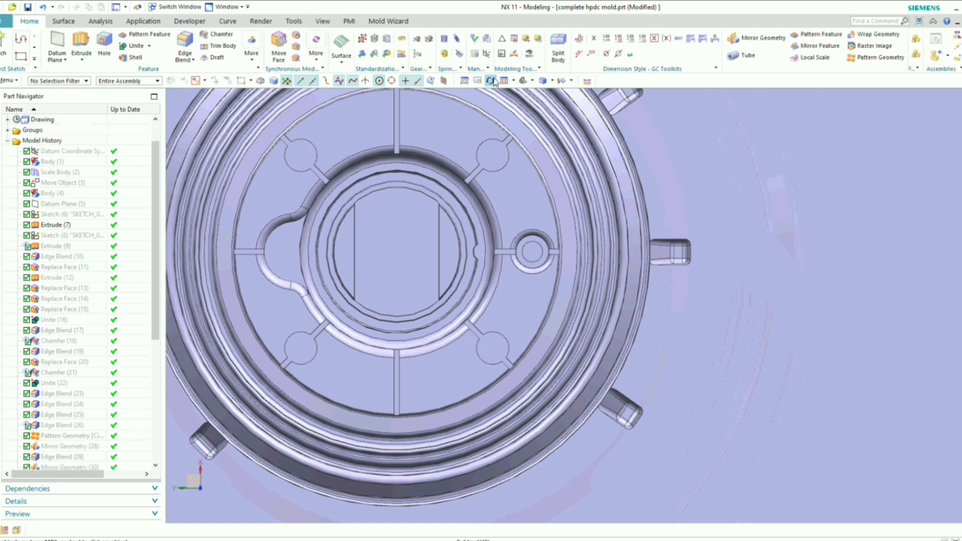
pyautogui.click(558, 48)
pyautogui.scroll(-2, 497, 210)
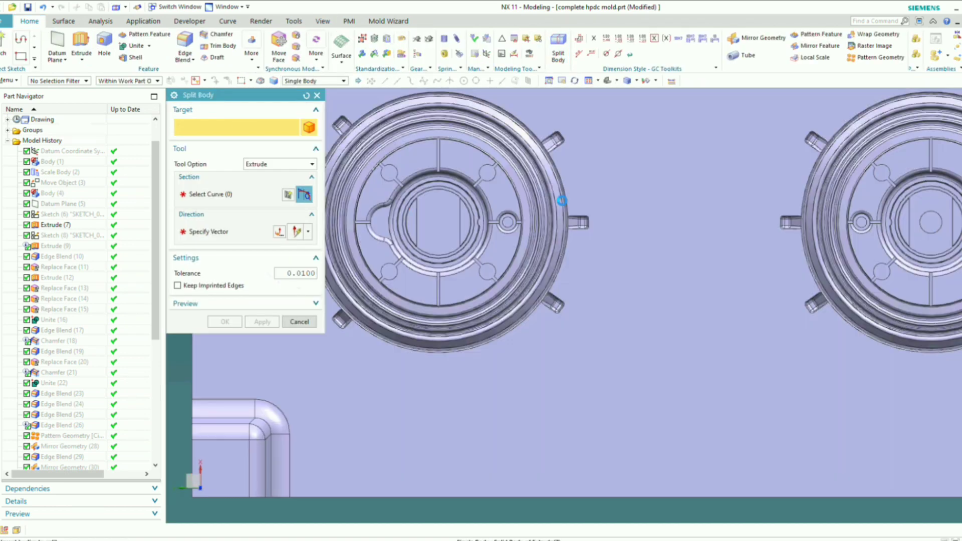
pyautogui.click(497, 210)
pyautogui.scroll(2, 497, 211)
pyautogui.scroll(-1, 386, 187)
pyautogui.scroll(3, 387, 187)
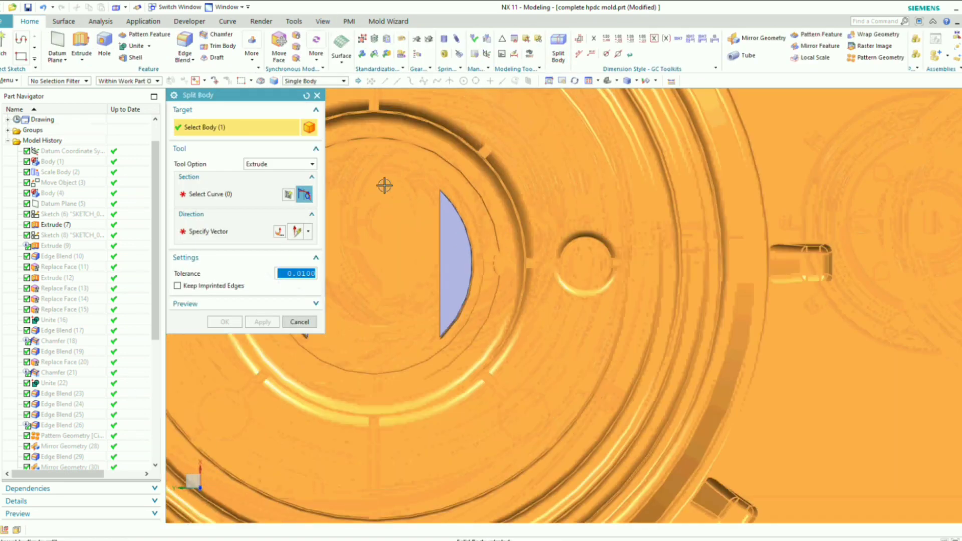
pyautogui.scroll(-2, 394, 188)
pyautogui.moveTo(391, 188); pyautogui.dragTo(390, 174, button='middle')
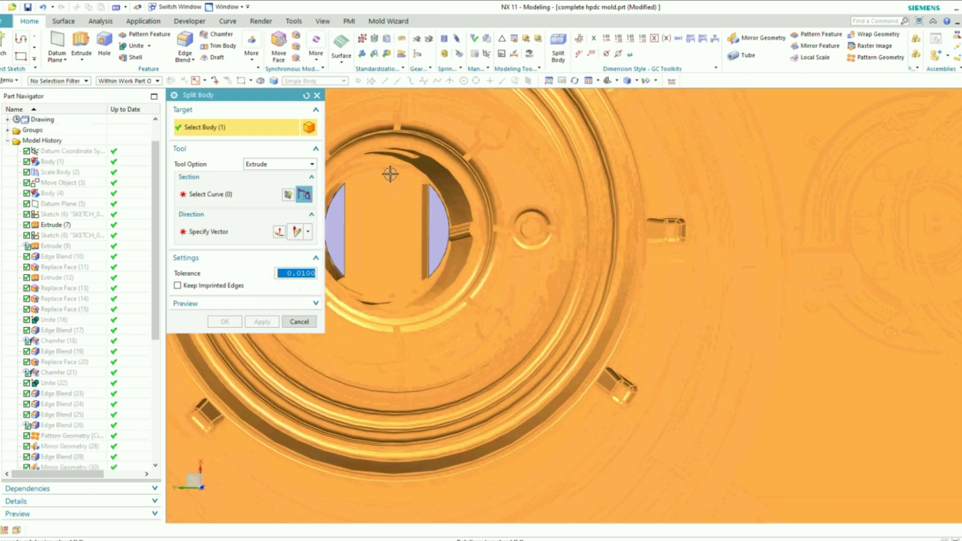
pyautogui.scroll(3, 342, 202)
pyautogui.scroll(-2, 488, 215)
pyautogui.keyDown('shift'); pyautogui.moveTo(332, 201); pyautogui.dragTo(470, 196, button='middle'); pyautogui.keyUp('shift')
pyautogui.scroll(1, 479, 217)
pyautogui.click(290, 325)
# - Edit the Unite (49) feature so that five bodies serve as its tools
pyautogui.scroll(-5, 373, 250)
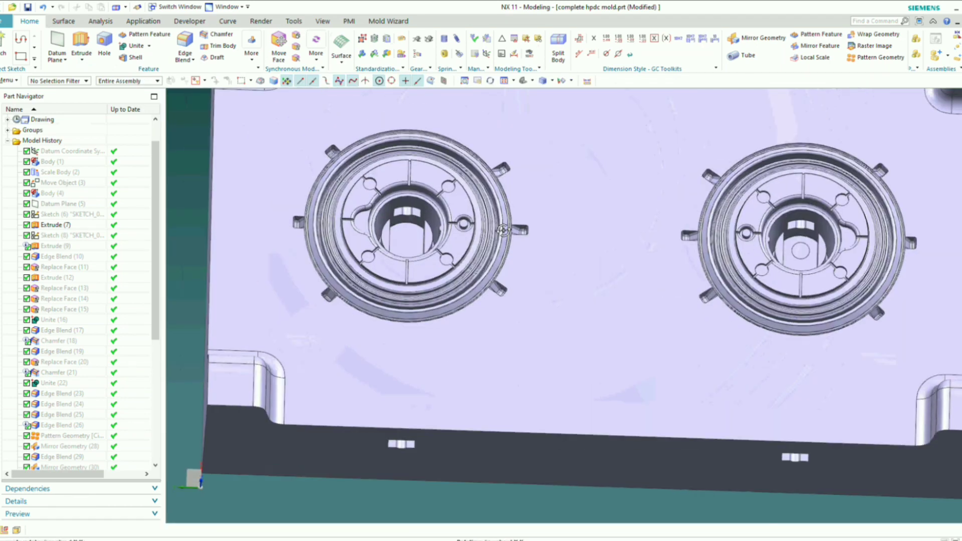
pyautogui.moveTo(158, 319); pyautogui.dragTo(149, 461)
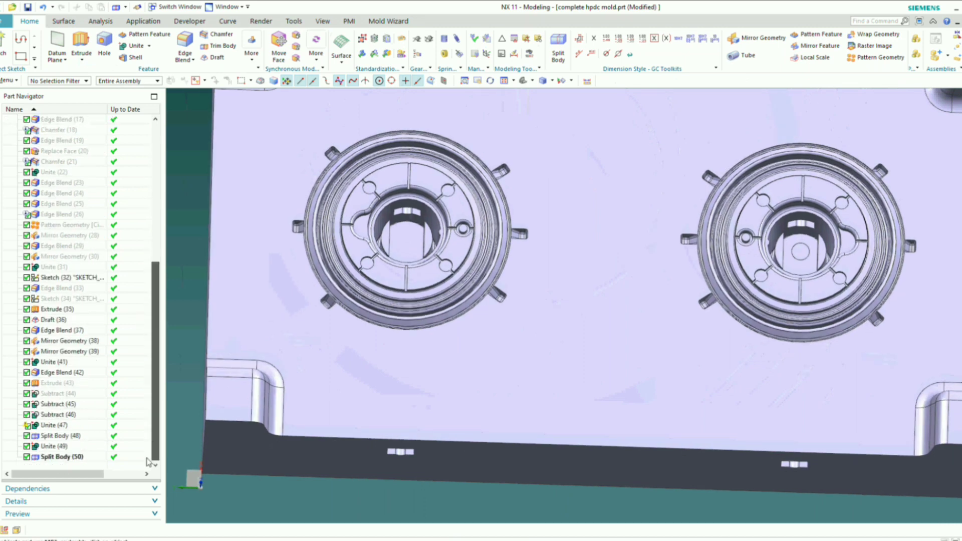
pyautogui.click(54, 425)
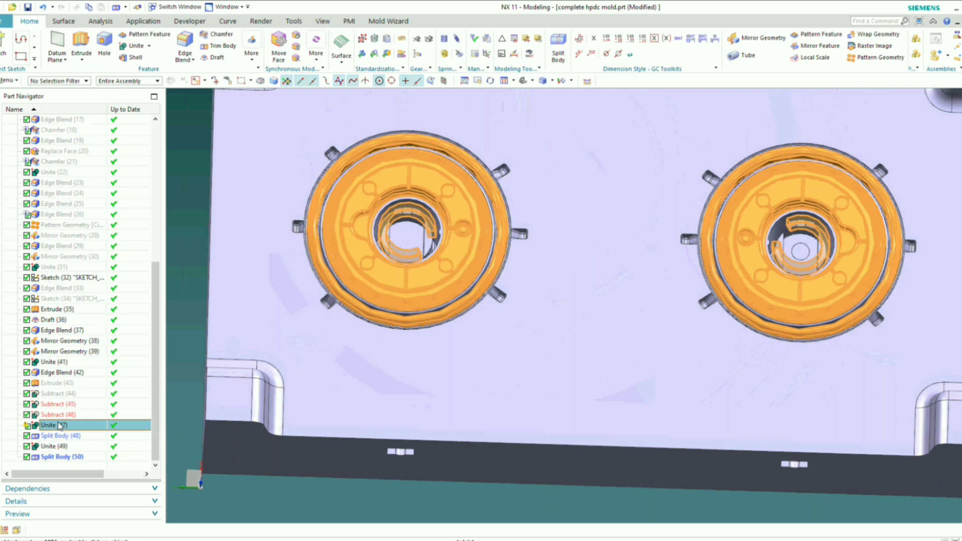
pyautogui.doubleClick(50, 447)
pyautogui.scroll(-5, 507, 256)
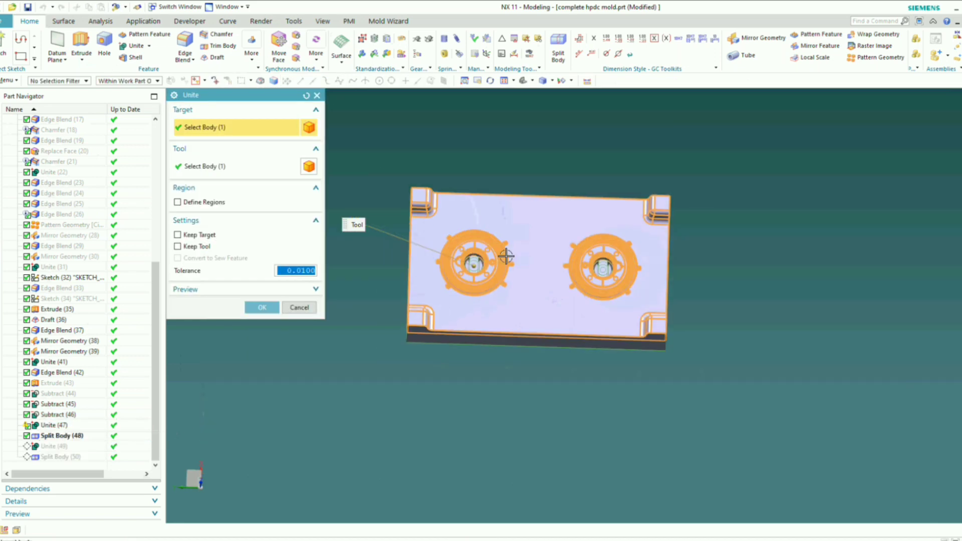
pyautogui.scroll(1, 509, 257)
pyautogui.moveTo(511, 258)
pyautogui.mouseDown(button='middle')
pyautogui.moveTo(543, 266)
pyautogui.moveTo(520, 253)
pyautogui.mouseUp(button='middle')
pyautogui.scroll(1, 519, 255)
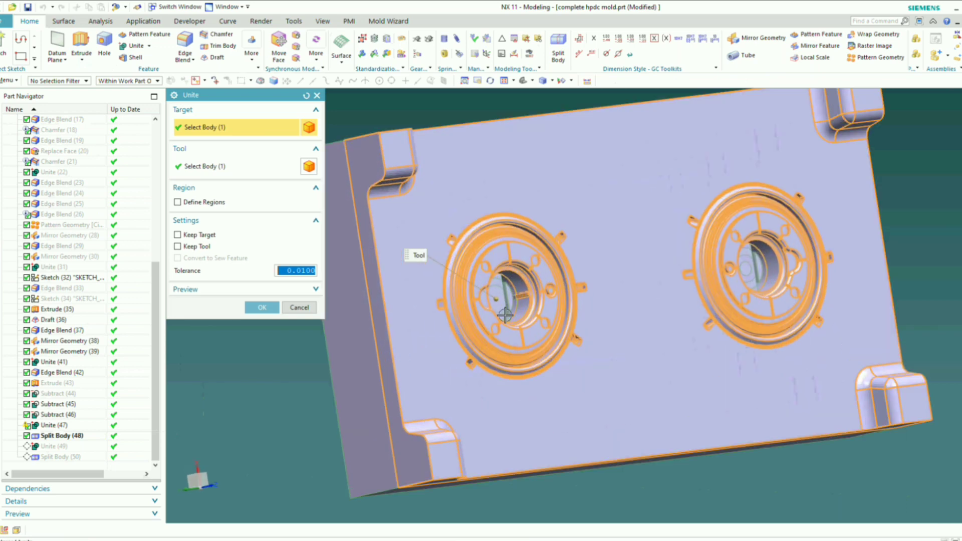
pyautogui.scroll(-2, 516, 259)
pyautogui.scroll(2, 514, 260)
pyautogui.scroll(-4, 507, 269)
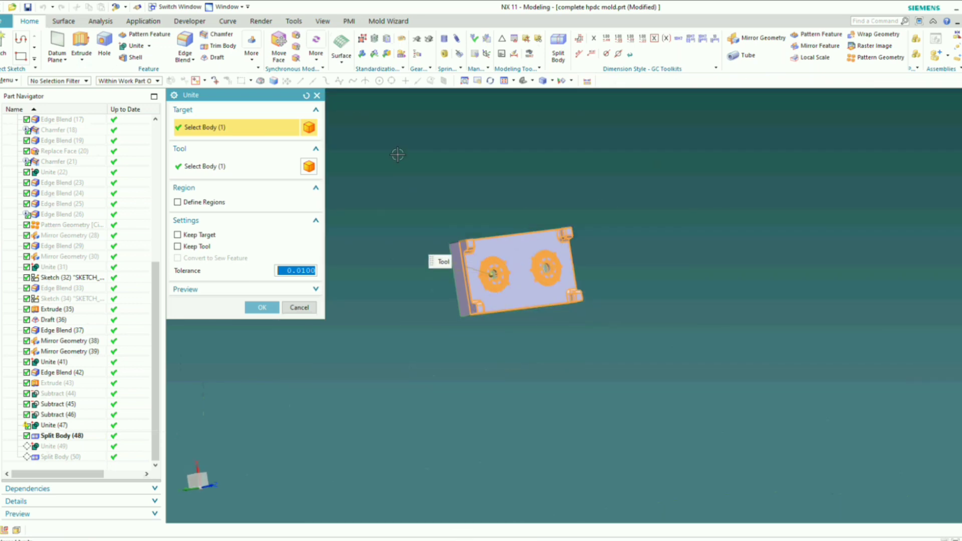
pyautogui.click(243, 173)
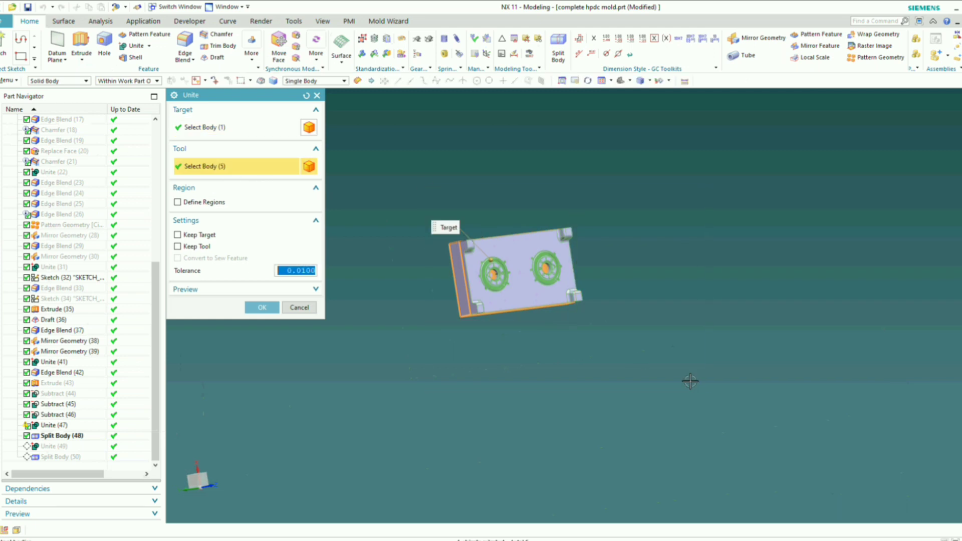
pyautogui.click(261, 306)
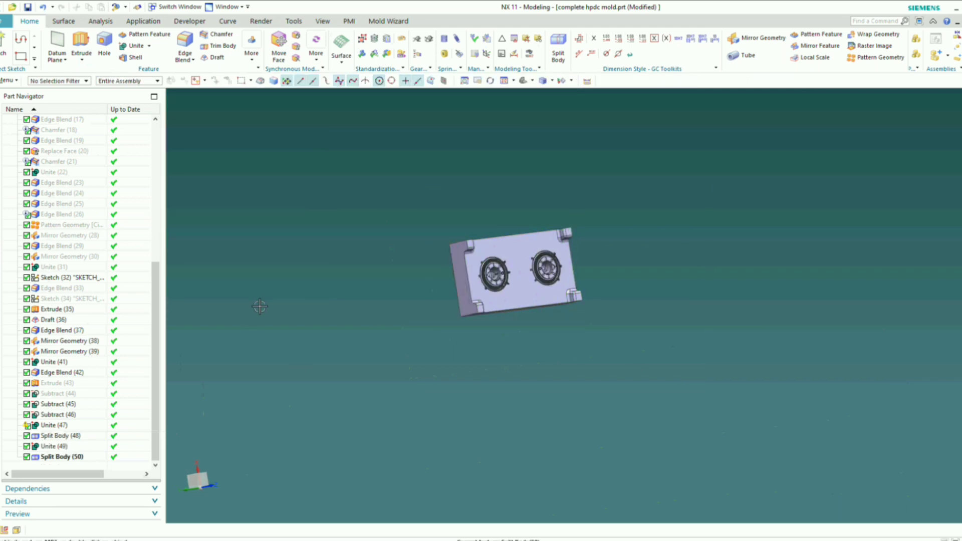
# - Examine the bores of both cavities in the reunited mold half from above and at an angle
pyautogui.scroll(8, 451, 303)
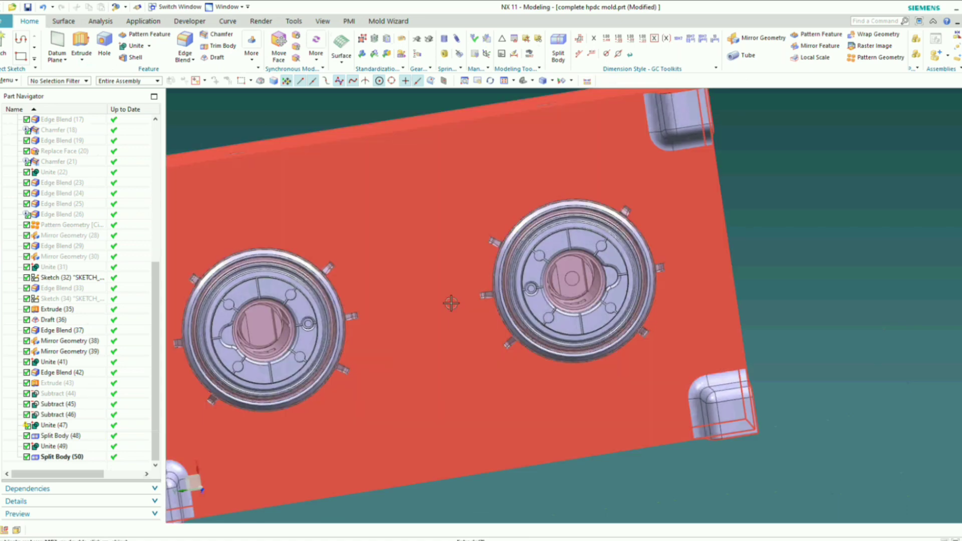
pyautogui.press('F8')
pyautogui.scroll(3, 321, 301)
pyautogui.moveTo(318, 301); pyautogui.dragTo(322, 262, button='middle')
pyautogui.scroll(-1, 453, 284)
pyautogui.scroll(-2, 453, 283)
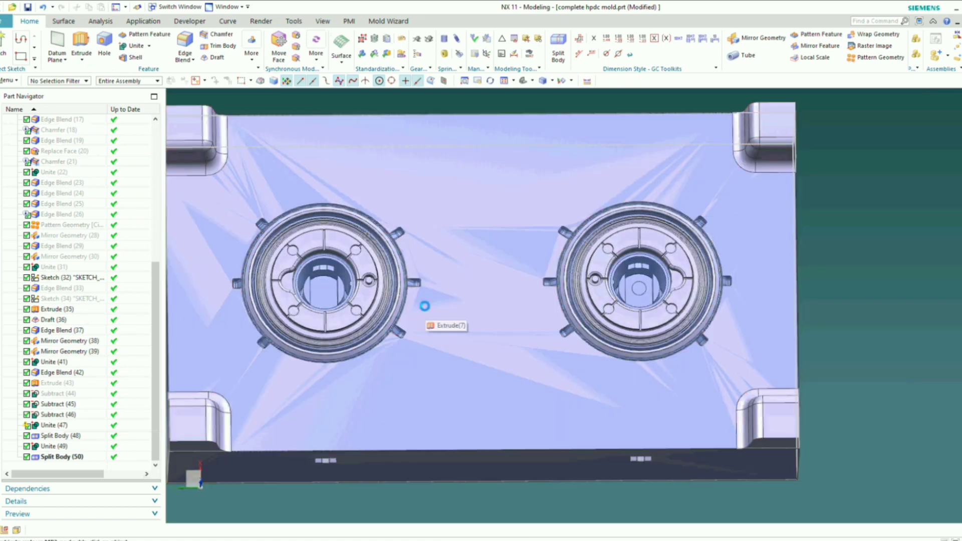
pyautogui.press('F8')
pyautogui.scroll(2, 638, 296)
pyautogui.moveTo(638, 296); pyautogui.dragTo(643, 275, button='middle')
pyautogui.scroll(-5, 642, 274)
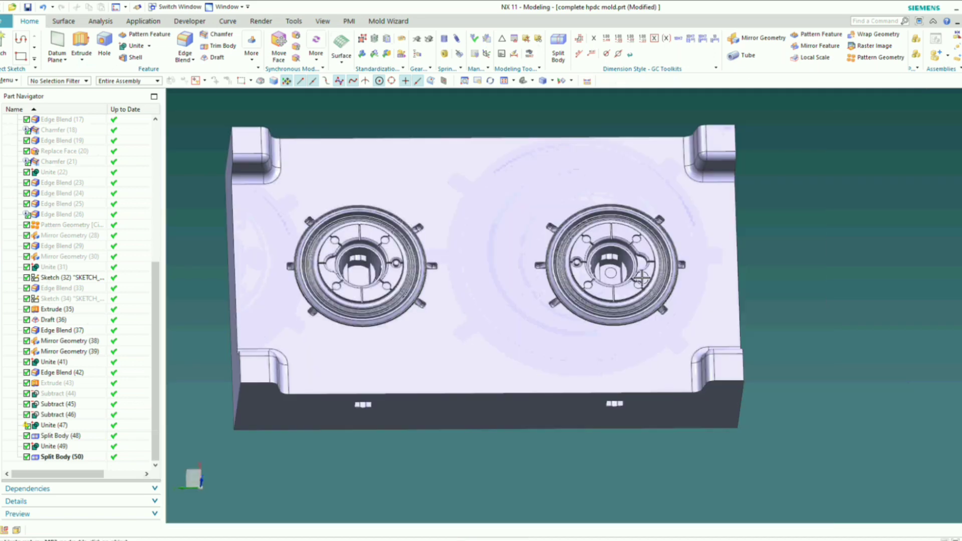
# - Start an extrude-type Split Body on the mold half and use the first cavity's circular bore edge as section
pyautogui.hotkey('ctrl', 'alt', 't')
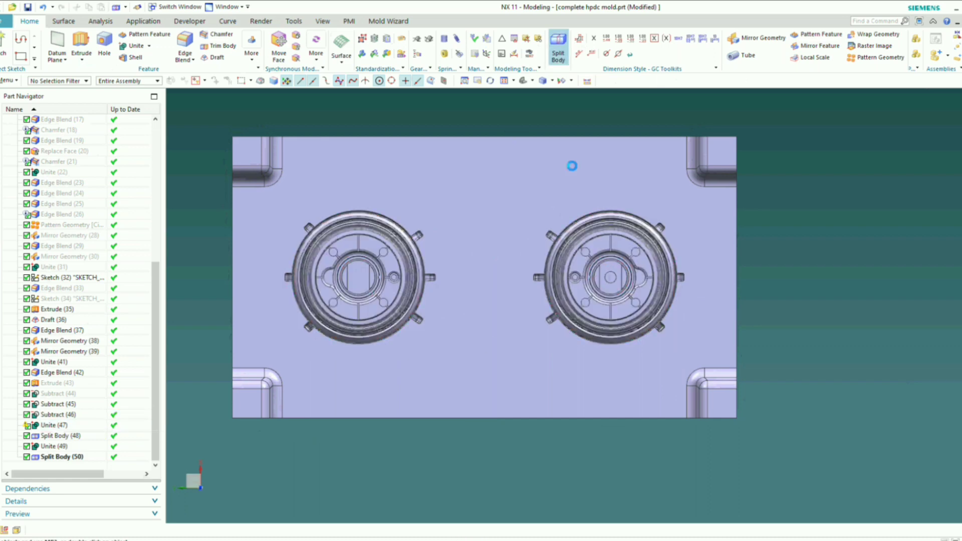
pyautogui.click(638, 254)
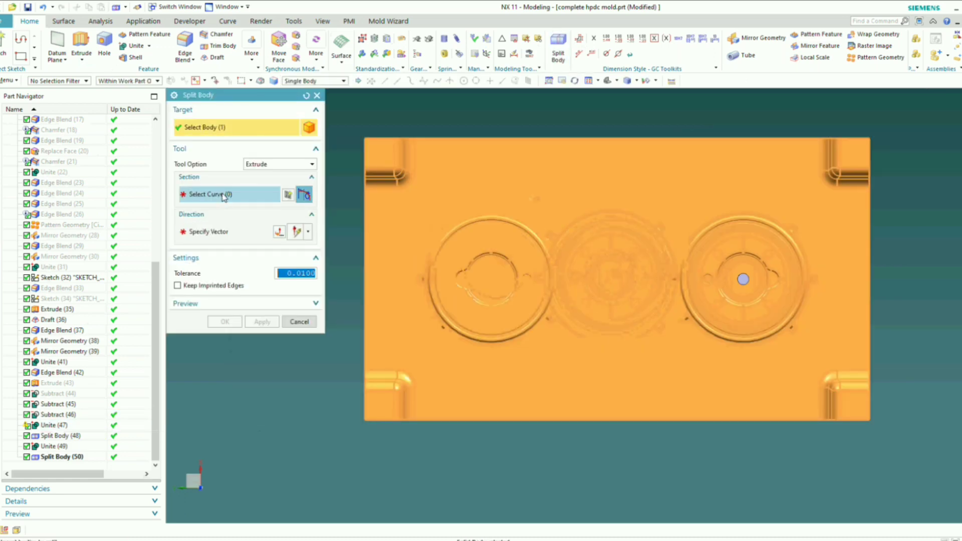
pyautogui.click(224, 196)
pyautogui.scroll(8, 492, 276)
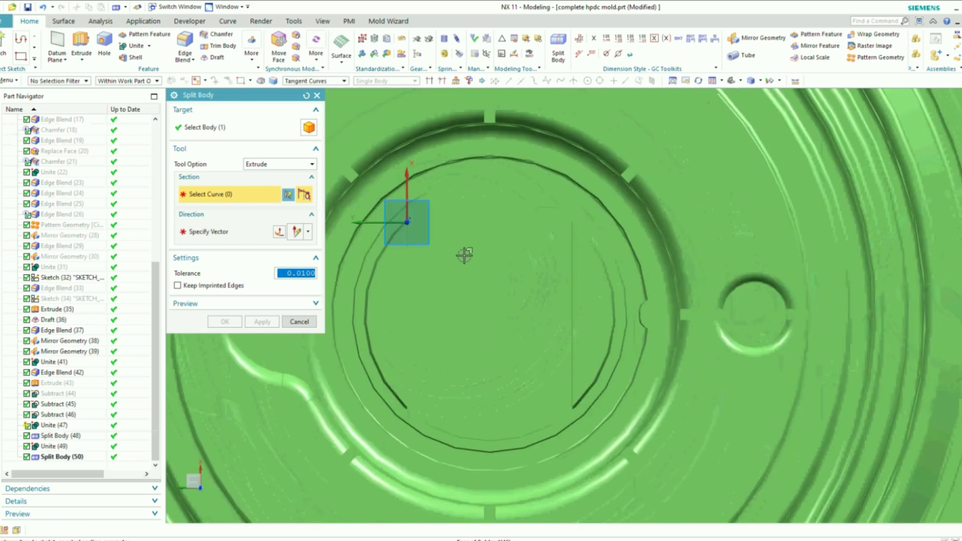
pyautogui.scroll(6, 381, 226)
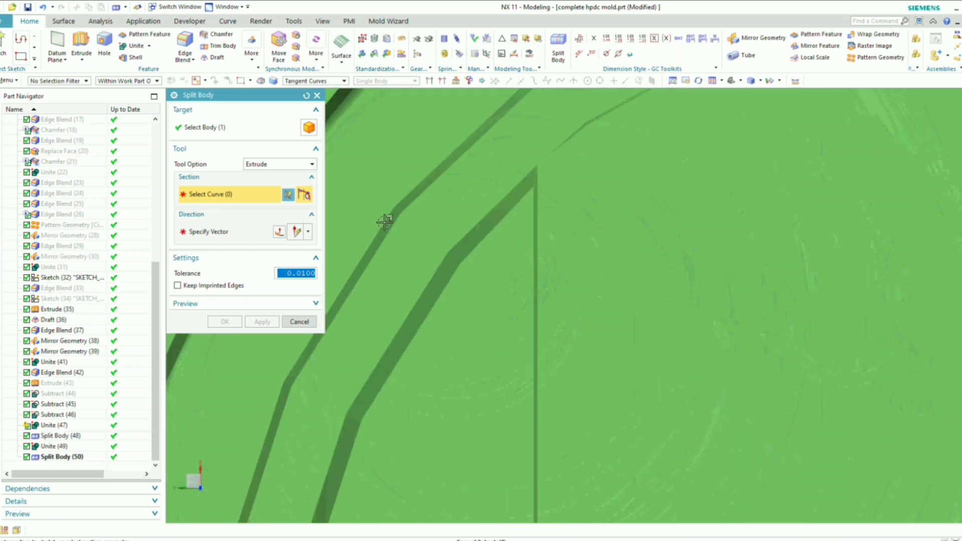
pyautogui.click(388, 215)
pyautogui.scroll(-8, 389, 217)
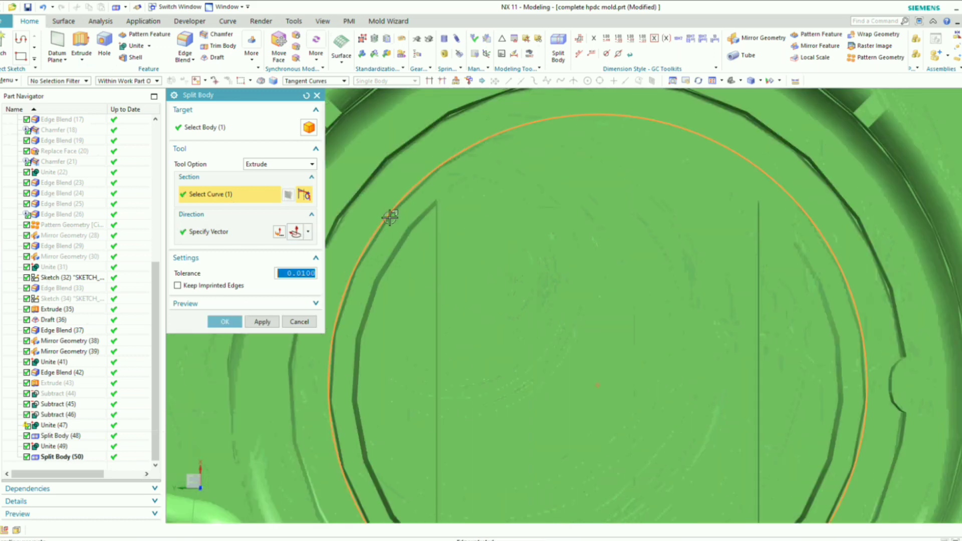
pyautogui.scroll(-5, 400, 220)
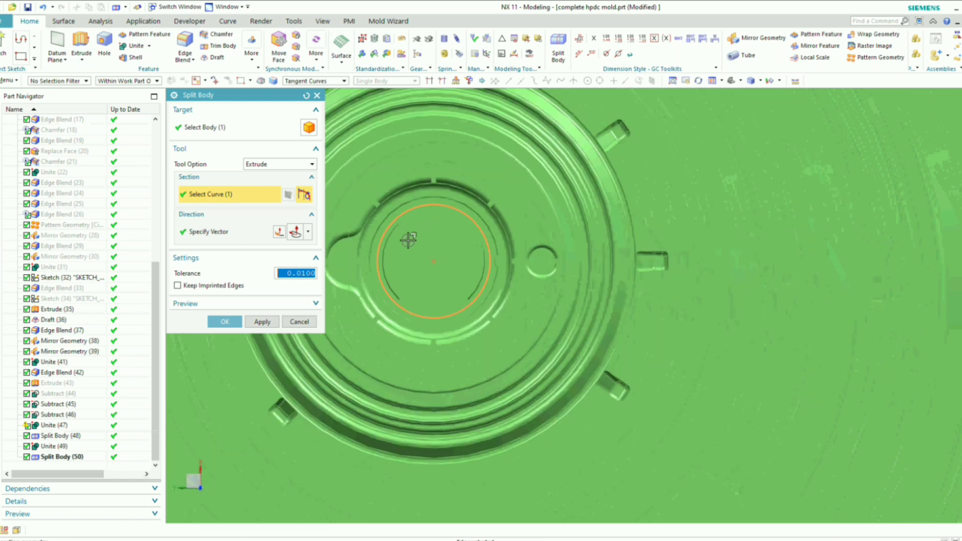
pyautogui.scroll(4, 401, 236)
pyautogui.moveTo(401, 236); pyautogui.dragTo(405, 229, button='middle')
pyautogui.scroll(-4, 535, 228)
pyautogui.scroll(-3, 614, 208)
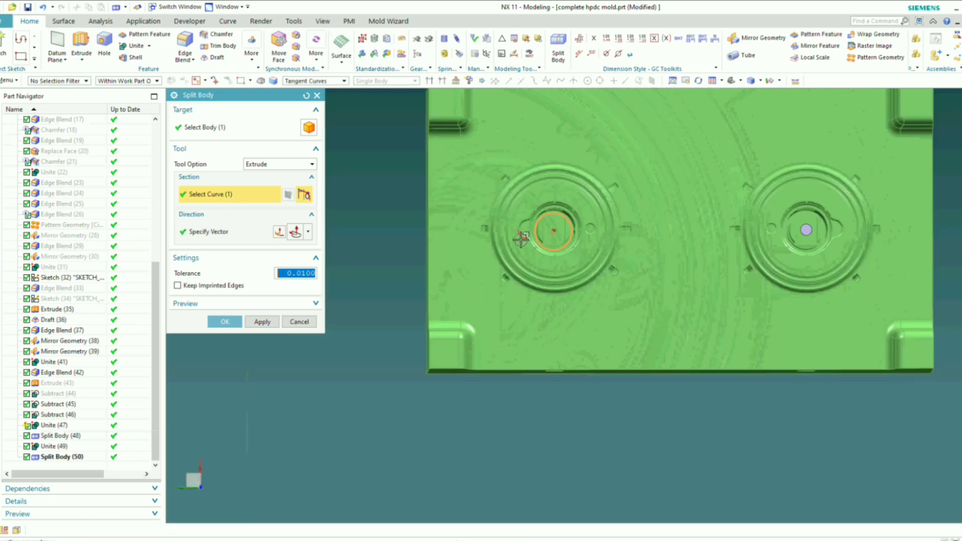
pyautogui.scroll(-2, 520, 238)
pyautogui.scroll(10, 717, 220)
pyautogui.scroll(5, 623, 253)
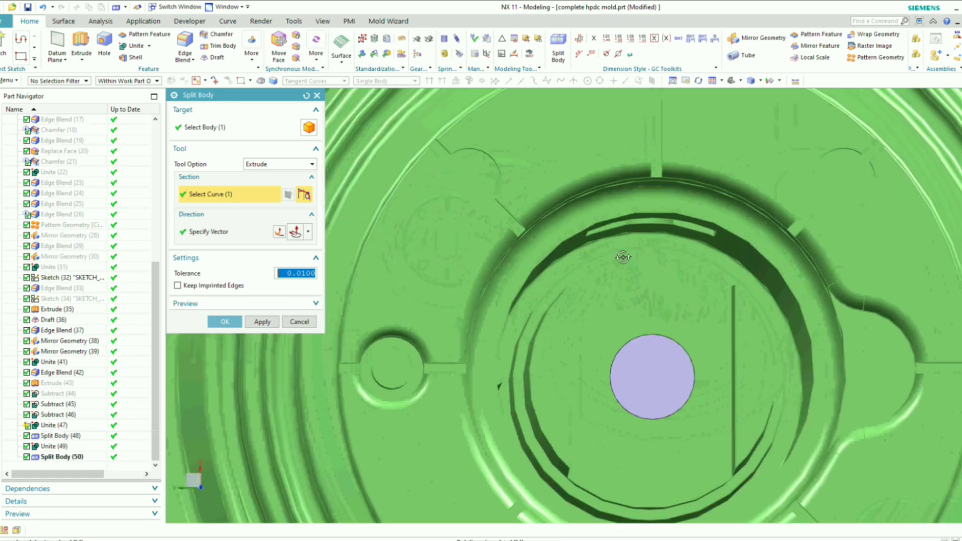
pyautogui.scroll(2, 524, 315)
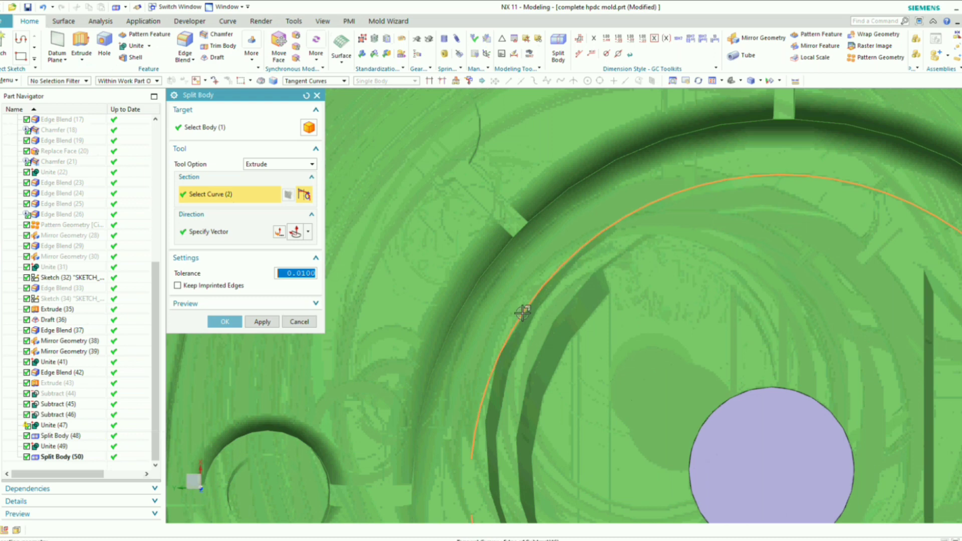
pyautogui.scroll(-7, 523, 313)
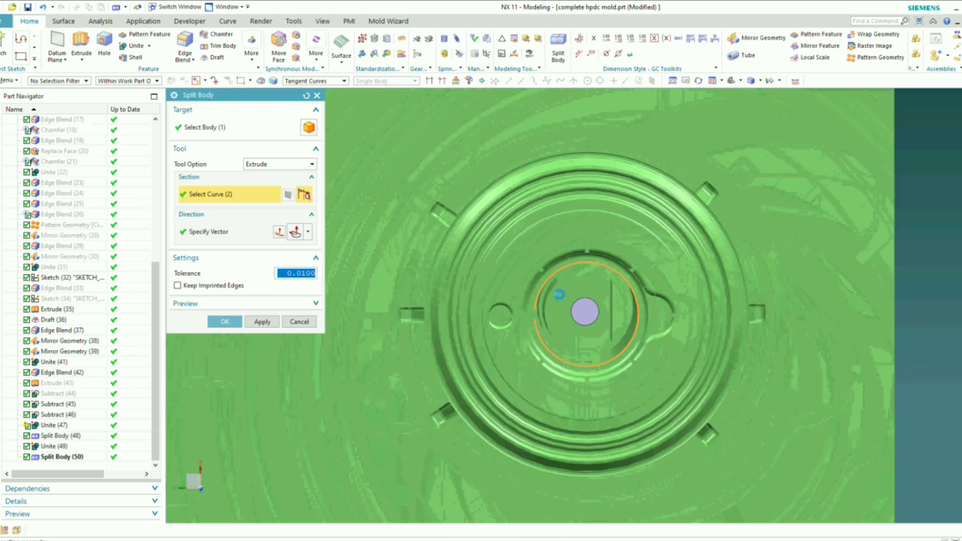
pyautogui.scroll(7, 528, 317)
pyautogui.scroll(4, 521, 307)
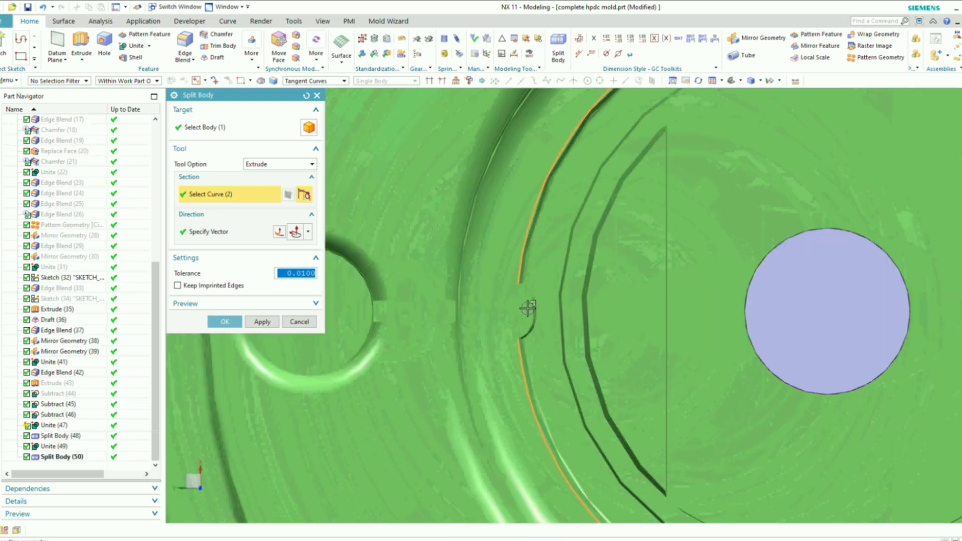
pyautogui.scroll(-4, 525, 301)
pyautogui.scroll(3, 526, 291)
pyautogui.scroll(2, 531, 291)
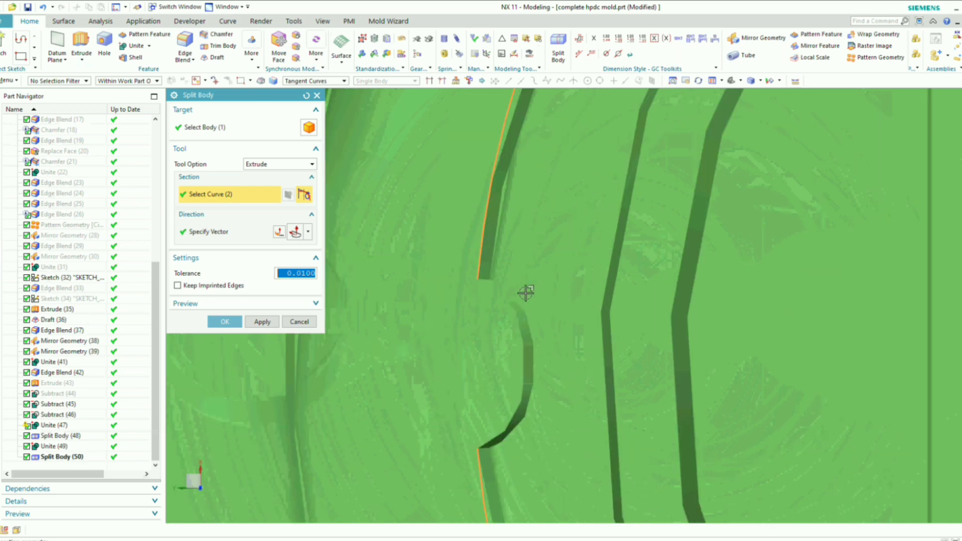
pyautogui.scroll(-5, 527, 290)
pyautogui.scroll(2, 547, 270)
pyautogui.scroll(-3, 541, 283)
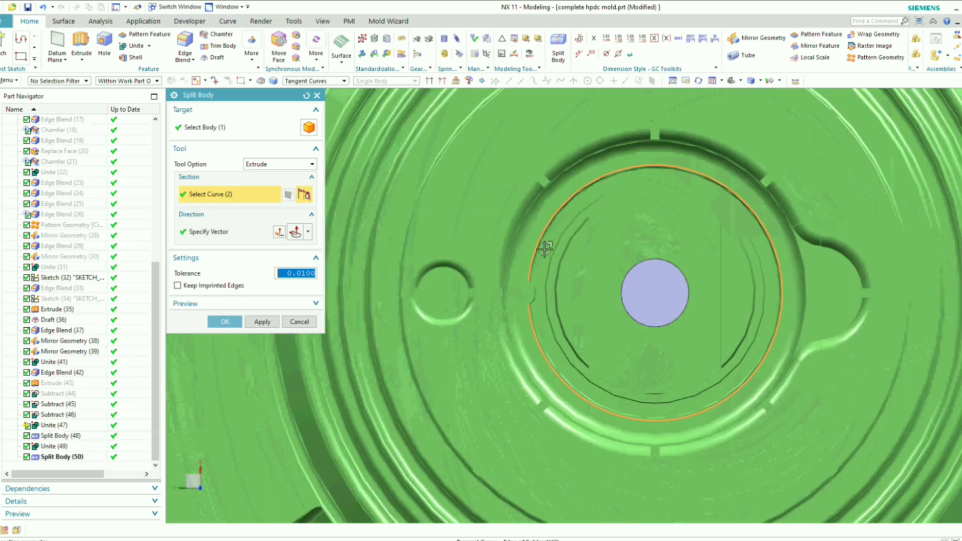
pyautogui.click(540, 242)
# - Add the inner circular bore edge of the cavity with the small central disc to the split section
pyautogui.scroll(5, 552, 250)
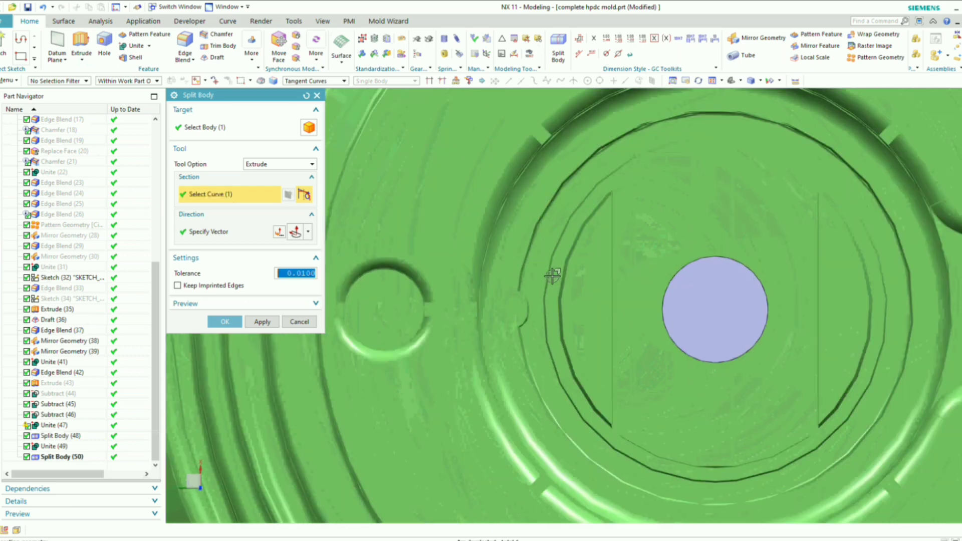
pyautogui.scroll(-8, 551, 248)
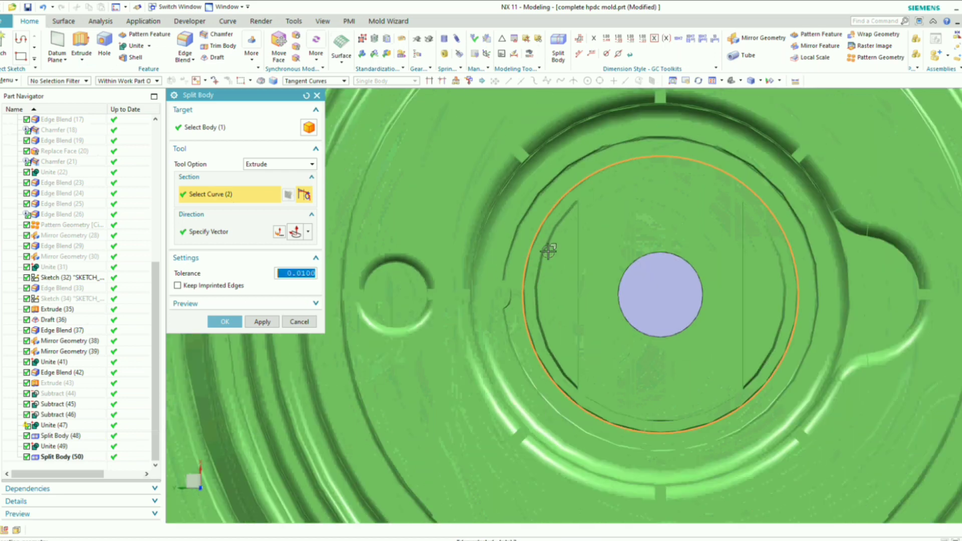
pyautogui.scroll(3, 546, 253)
pyautogui.click(546, 252)
pyautogui.scroll(6, 546, 252)
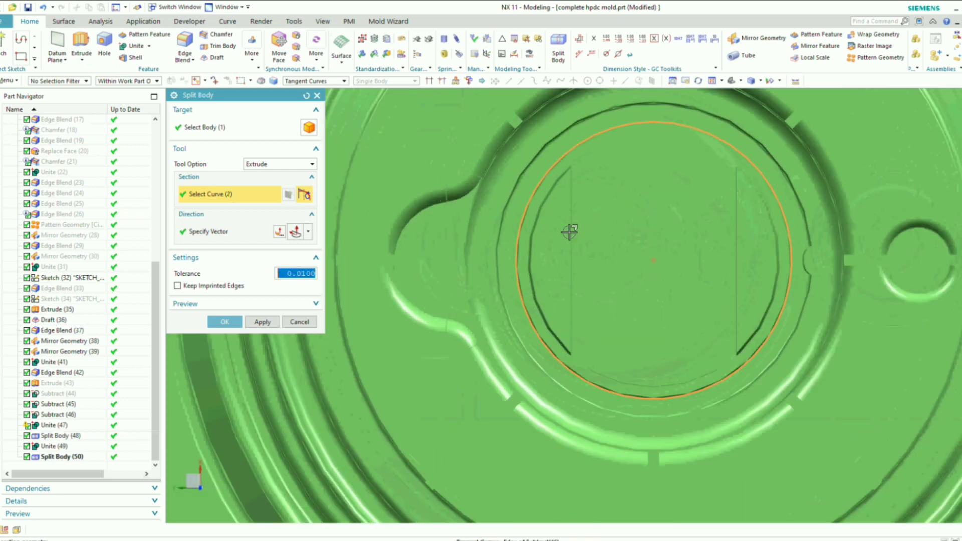
pyautogui.scroll(-8, 728, 252)
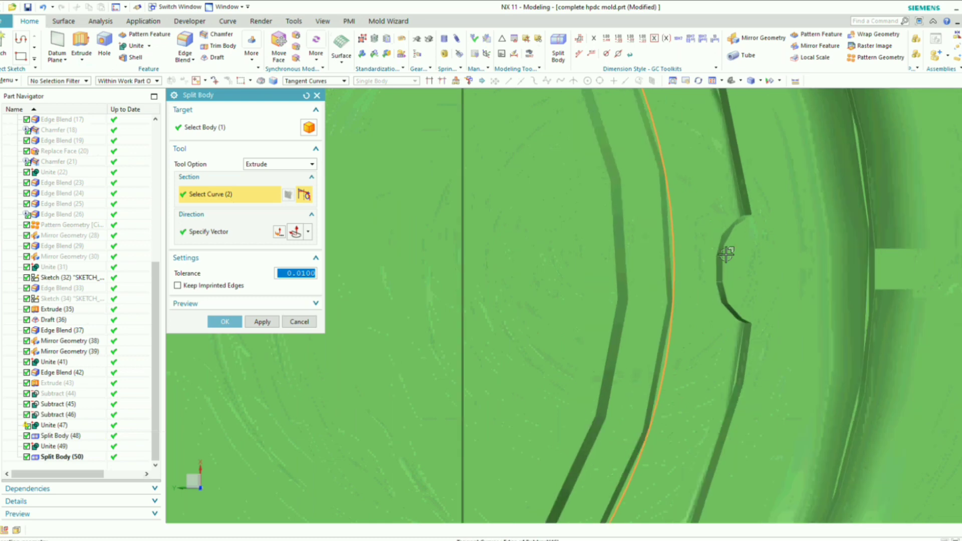
pyautogui.scroll(8, 694, 240)
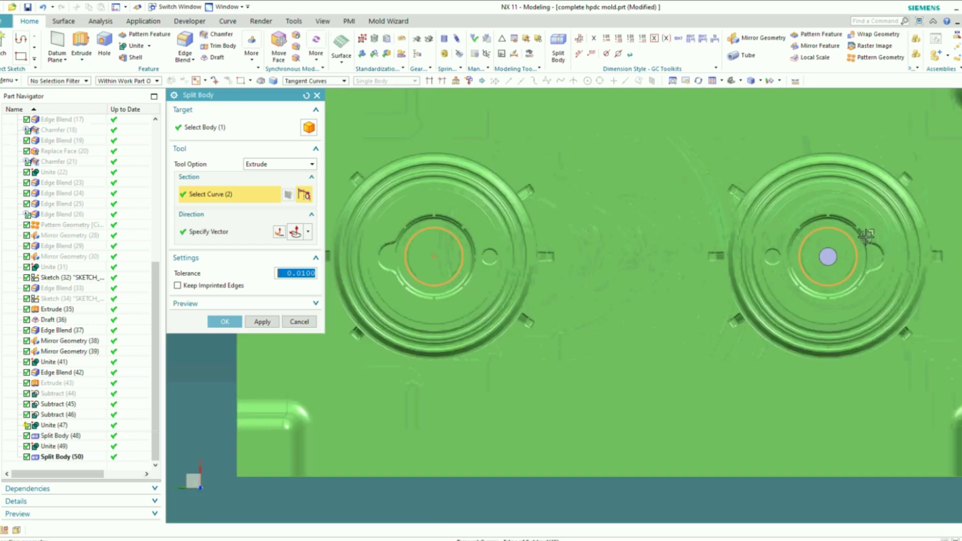
# - Add the small circular hole edge beside that same cavity's bore to the split section
pyautogui.scroll(-4, 802, 265)
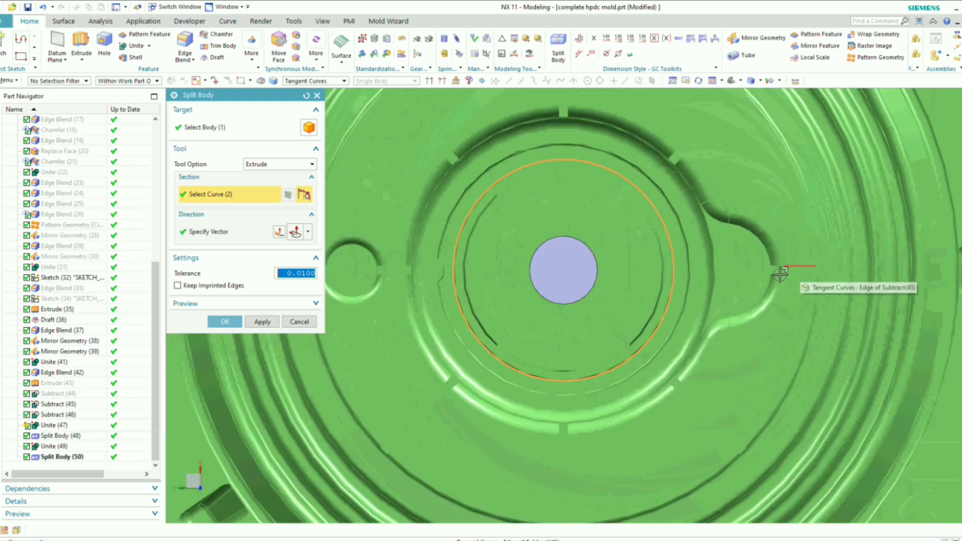
pyautogui.scroll(2, 582, 283)
pyautogui.scroll(6, 529, 275)
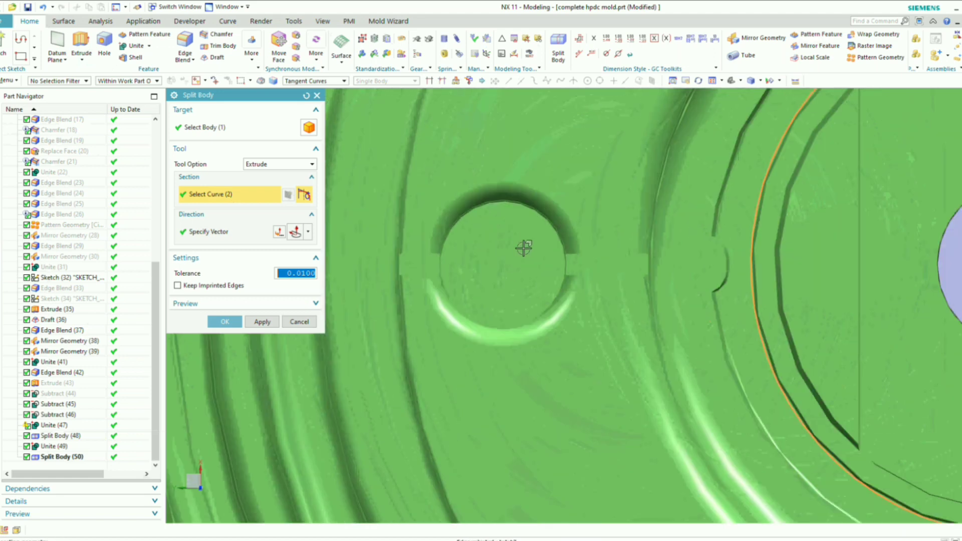
pyautogui.scroll(-3, 513, 241)
pyautogui.moveTo(514, 241); pyautogui.dragTo(510, 237, button='middle')
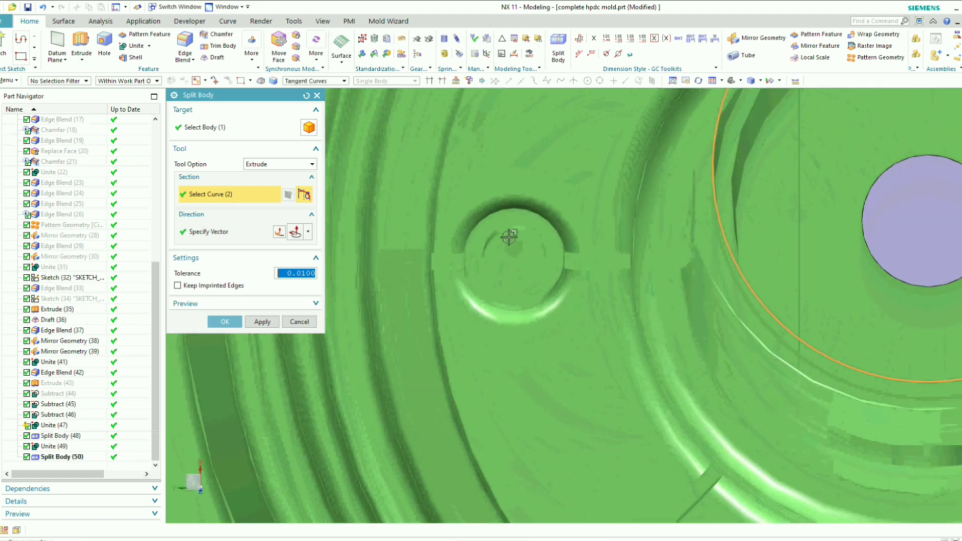
pyautogui.scroll(2, 514, 216)
pyautogui.scroll(-6, 515, 235)
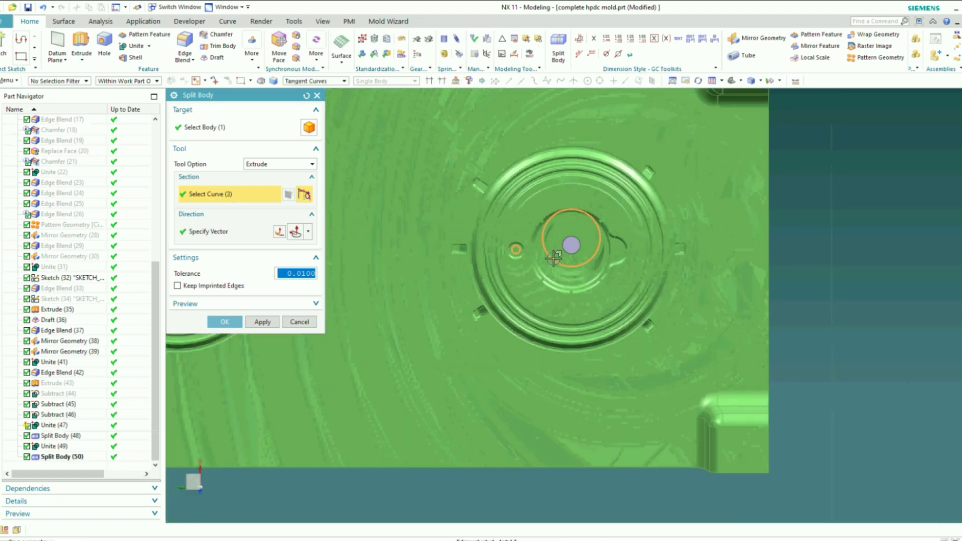
# - Add the matching small circular hole edge beside the other cavity's bore to the split section
pyautogui.scroll(3, 702, 253)
pyautogui.scroll(-5, 713, 254)
pyautogui.scroll(2, 526, 253)
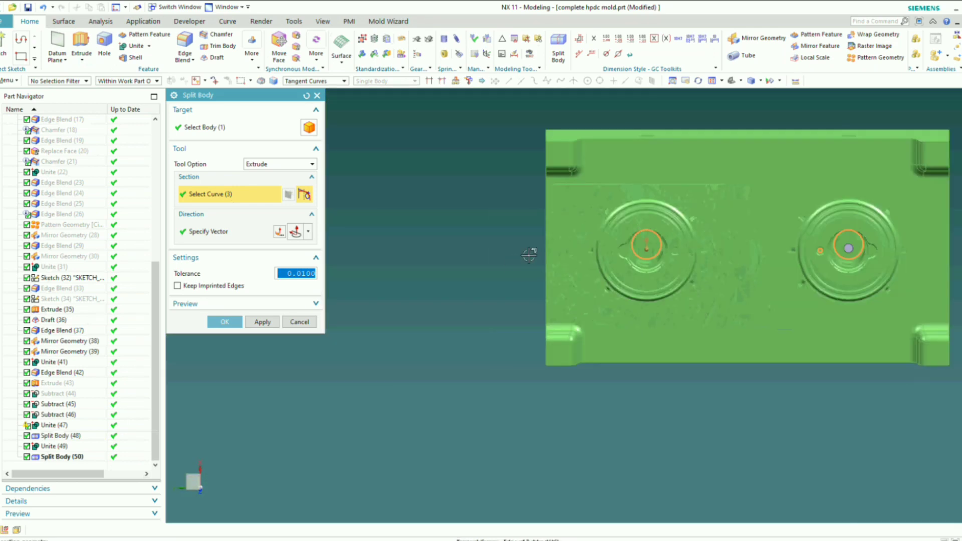
pyautogui.scroll(6, 683, 240)
pyautogui.scroll(4, 717, 267)
pyautogui.click(717, 257)
pyautogui.scroll(-8, 583, 274)
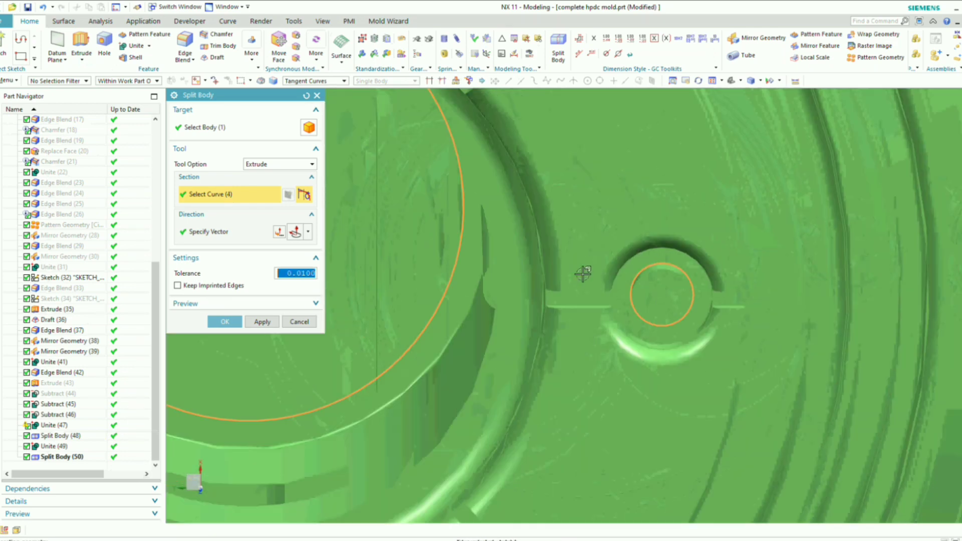
# - Set the extrude direction perpendicular to the parting face and split the mold half with the four selected circular edges
pyautogui.scroll(-3, 661, 297)
pyautogui.moveTo(662, 297); pyautogui.dragTo(656, 274, button='middle')
pyautogui.scroll(-3, 655, 275)
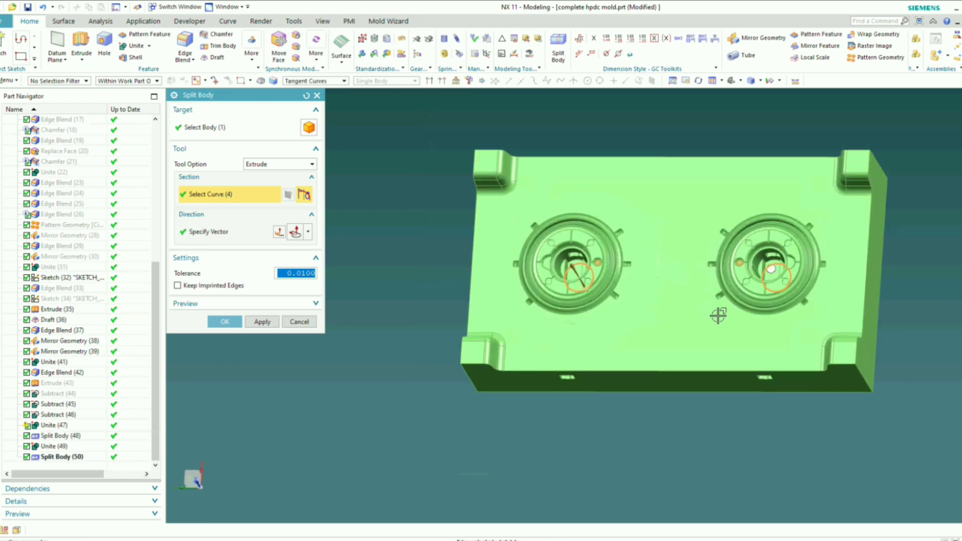
pyautogui.click(308, 233)
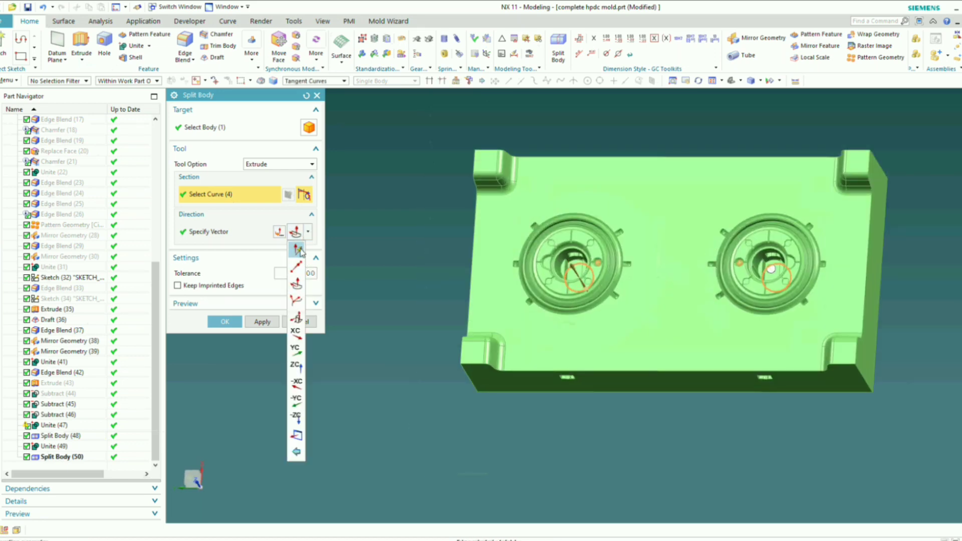
pyautogui.click(297, 283)
pyautogui.moveTo(498, 290); pyautogui.dragTo(583, 313, button='middle')
pyautogui.scroll(2, 630, 254)
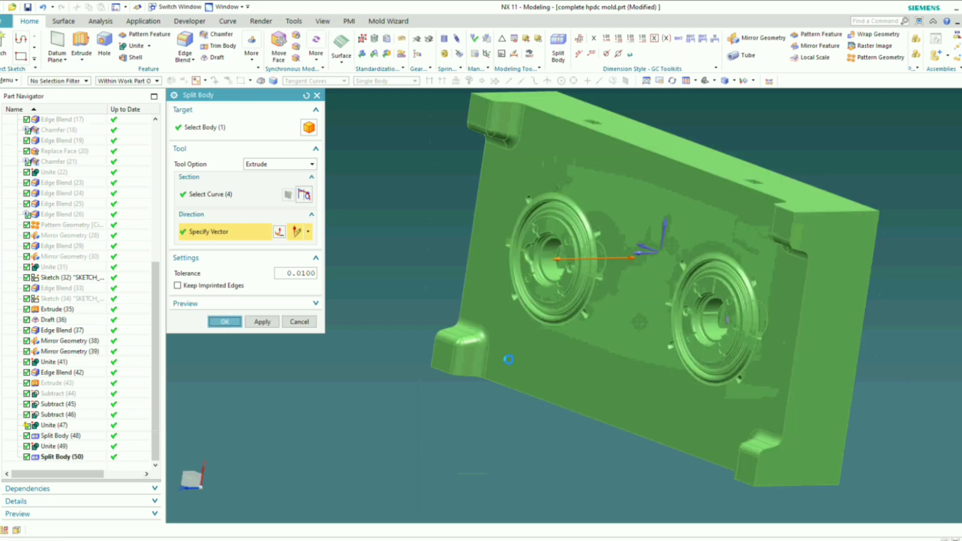
pyautogui.moveTo(516, 354); pyautogui.dragTo(623, 336, button='middle')
pyautogui.moveTo(594, 298); pyautogui.dragTo(612, 223, button='middle')
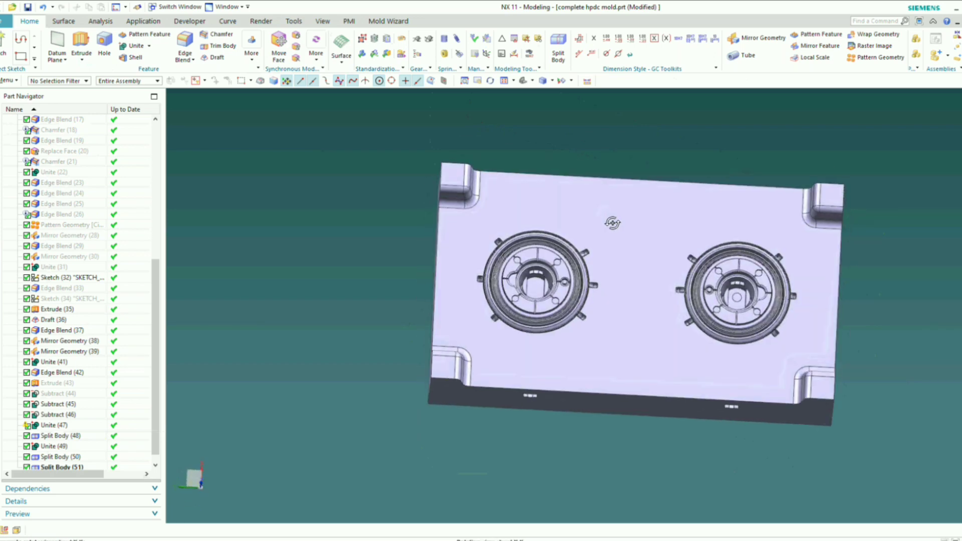
# - Recolor the split bore bodies of both cavities light blue with Edit Object Display, leaving out the small central disc
pyautogui.scroll(4, 564, 243)
pyautogui.hotkey('ctrl', 'b')
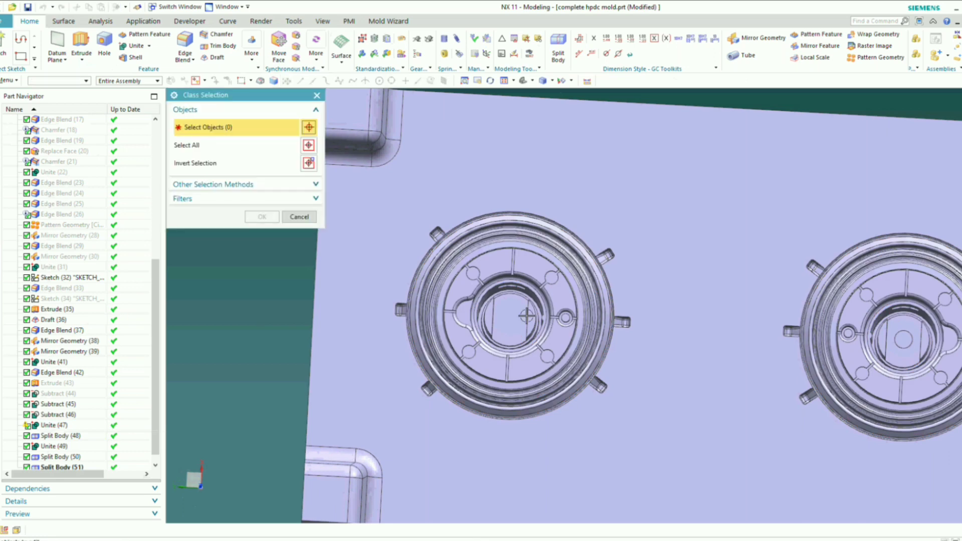
pyautogui.scroll(2, 524, 317)
pyautogui.click(521, 320)
pyautogui.scroll(-4, 522, 320)
pyautogui.scroll(2, 665, 304)
pyautogui.click(787, 350)
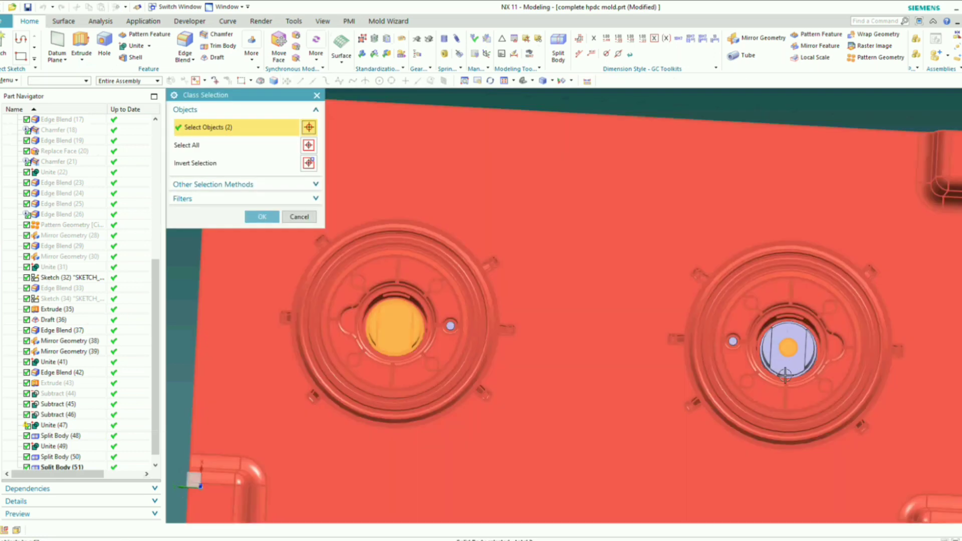
pyautogui.click(789, 350)
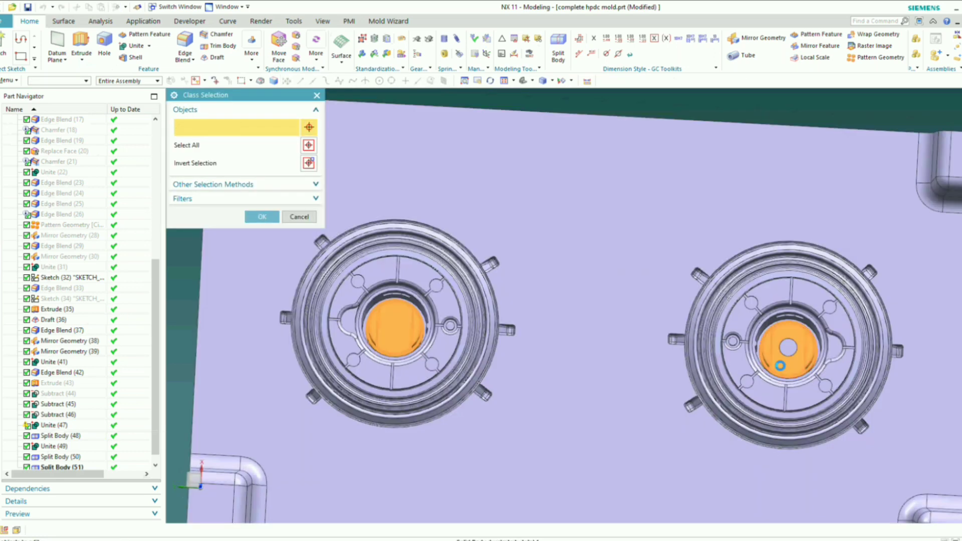
pyautogui.click(262, 217)
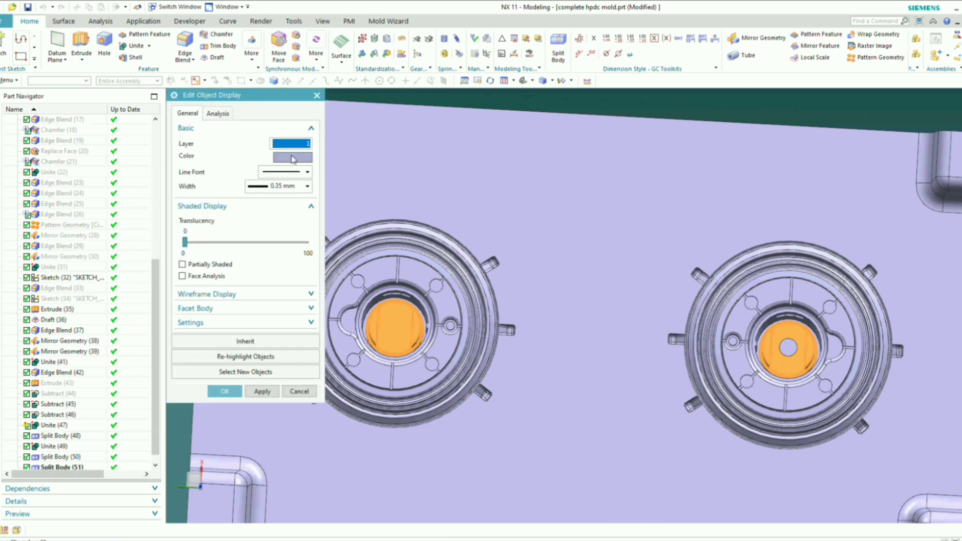
pyautogui.click(291, 157)
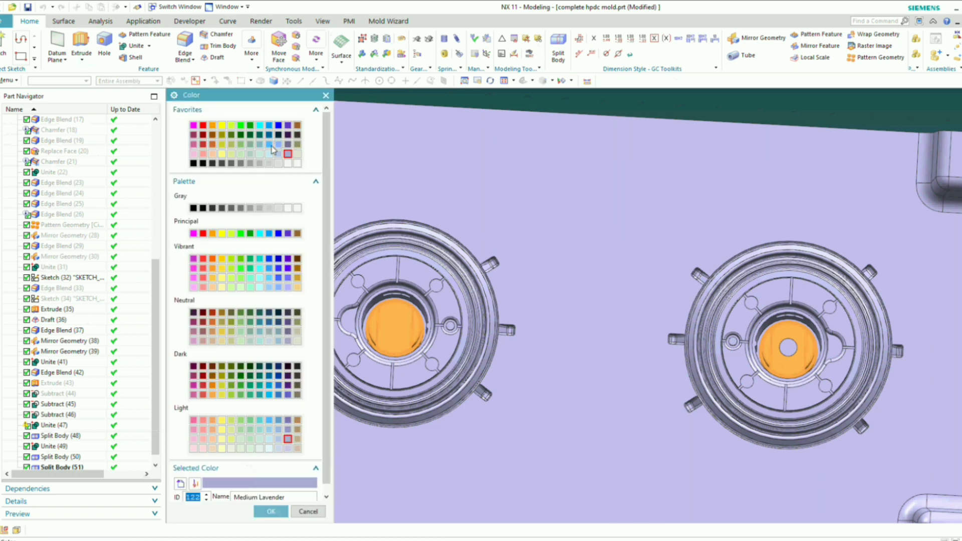
pyautogui.click(269, 145)
pyautogui.click(271, 511)
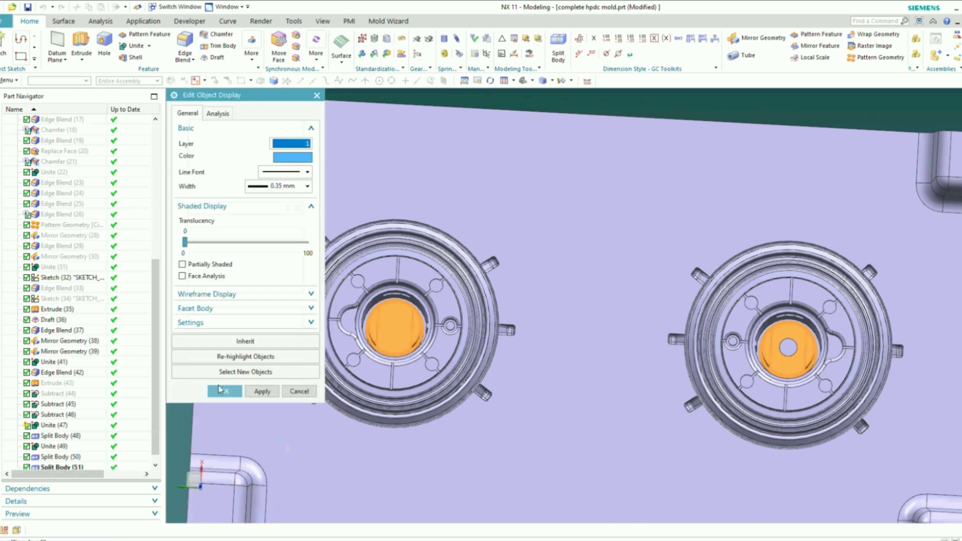
pyautogui.click(229, 394)
pyautogui.scroll(-2, 487, 320)
pyautogui.moveTo(494, 290); pyautogui.dragTo(487, 341, button='middle')
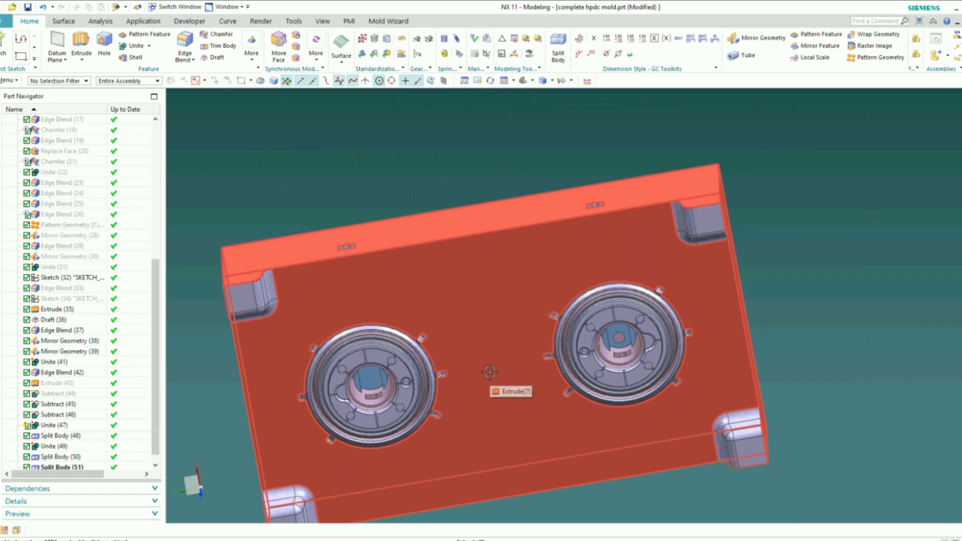
# - Select one cavity's bore core and the small hole pin beside it for an object display edit
pyautogui.hotkey('ctrl', 'j')
pyautogui.scroll(2, 381, 371)
pyautogui.click(367, 381)
pyautogui.scroll(4, 342, 391)
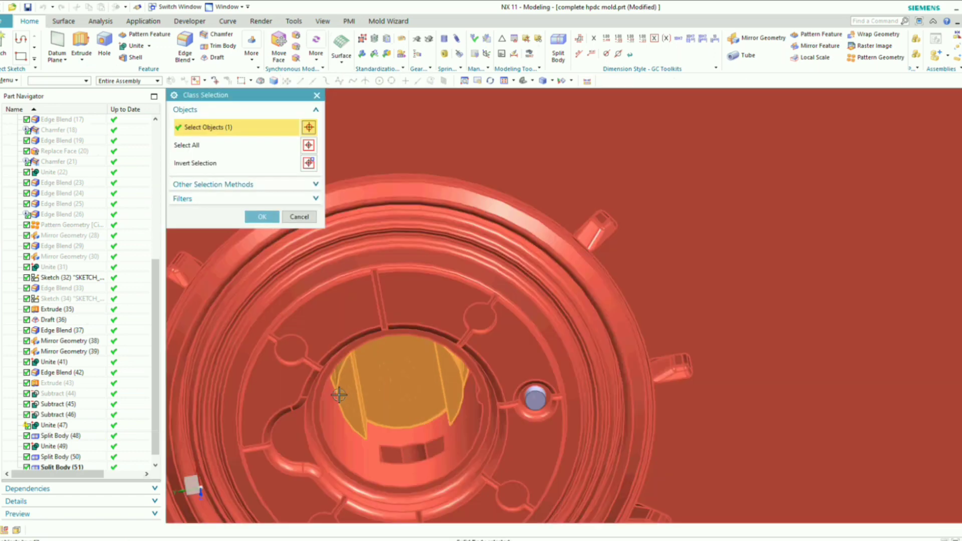
pyautogui.scroll(2, 501, 401)
pyautogui.click(558, 397)
pyautogui.scroll(-5, 558, 396)
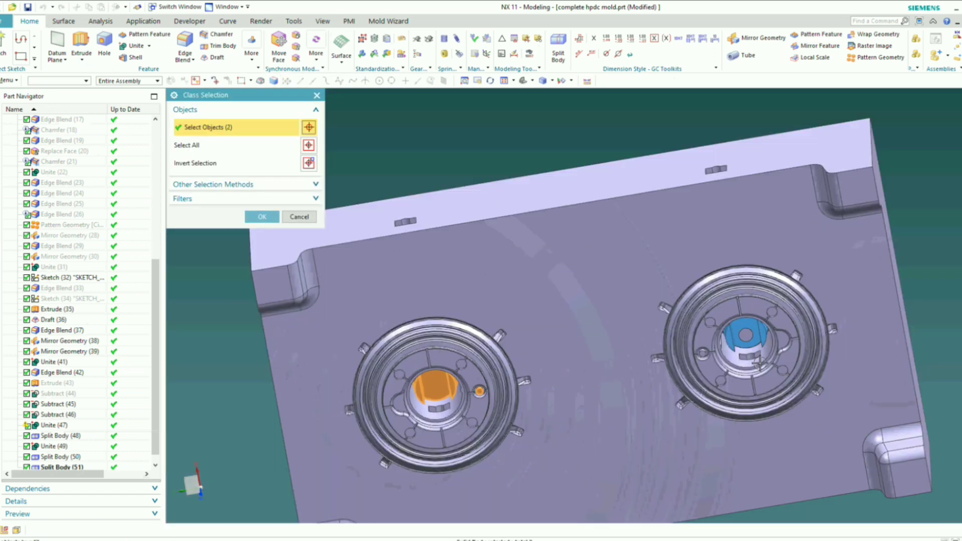
# - Add the other cavity's small pin and bore core, leaving out its central disc, and confirm the four-body selection
pyautogui.scroll(4, 589, 342)
pyautogui.click(590, 343)
pyautogui.scroll(-5, 591, 346)
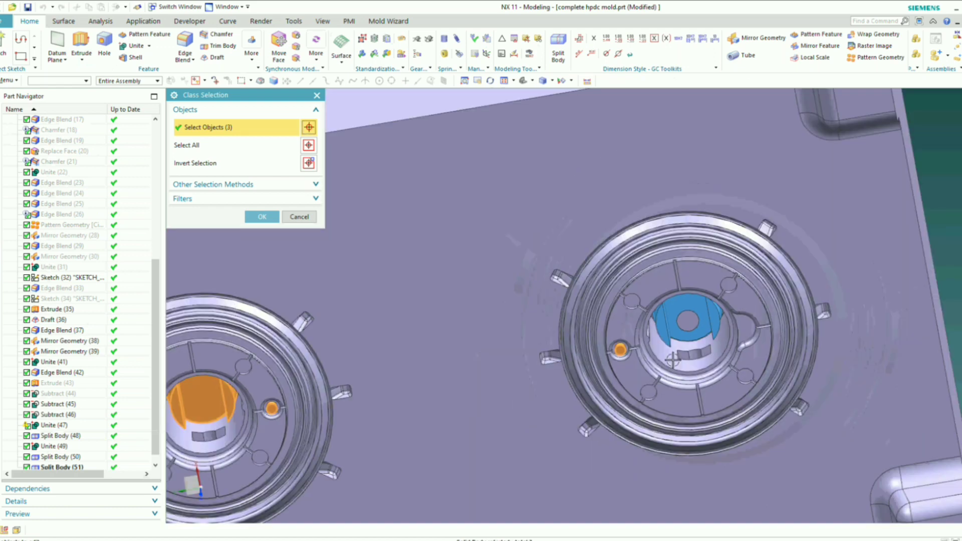
pyautogui.scroll(4, 674, 343)
pyautogui.click(692, 338)
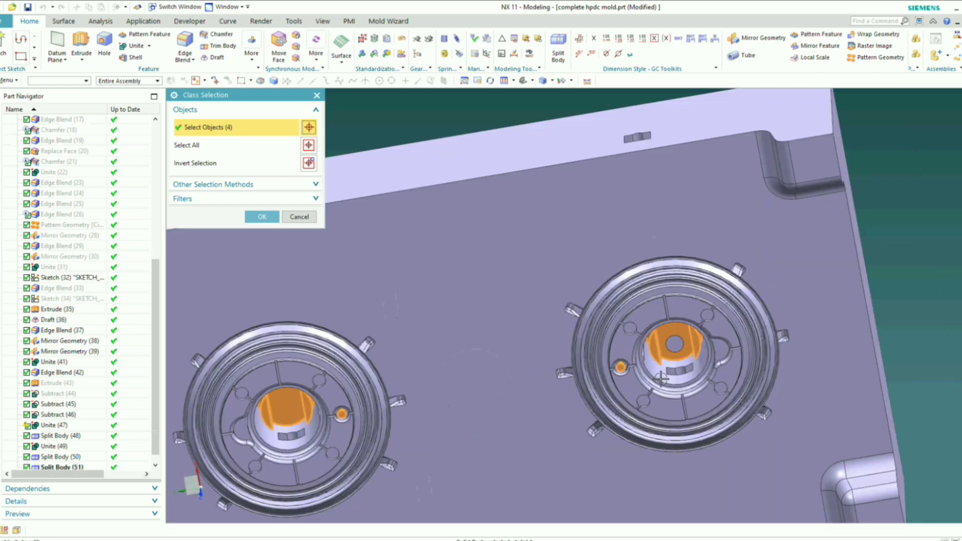
pyautogui.scroll(-5, 347, 244)
pyautogui.click(262, 217)
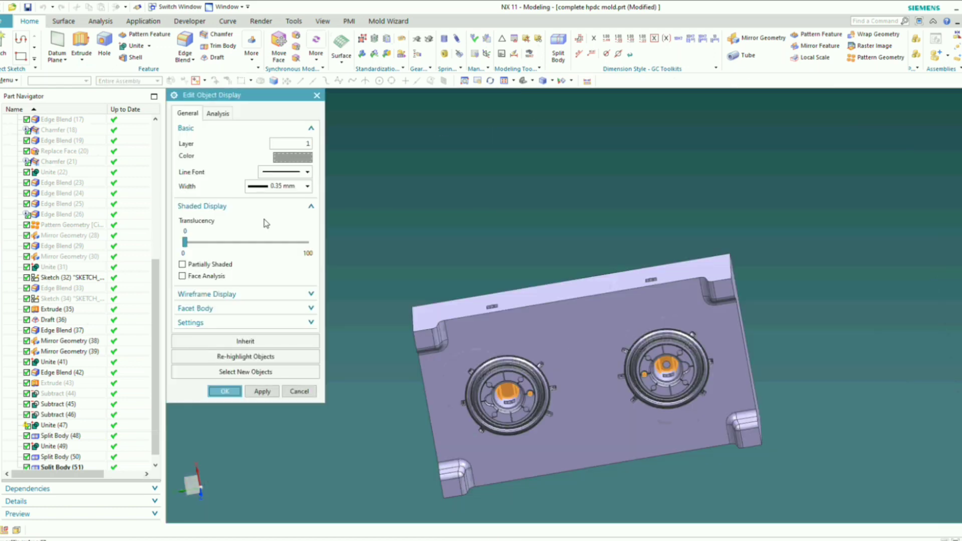
# - Color the selected bore cores and pins Deep Sky
pyautogui.click(290, 158)
pyautogui.click(270, 144)
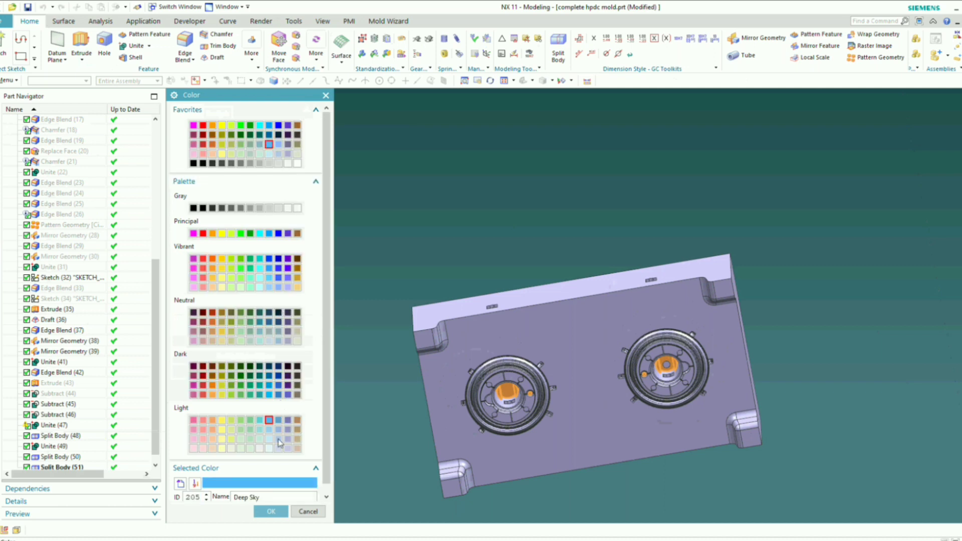
pyautogui.click(271, 511)
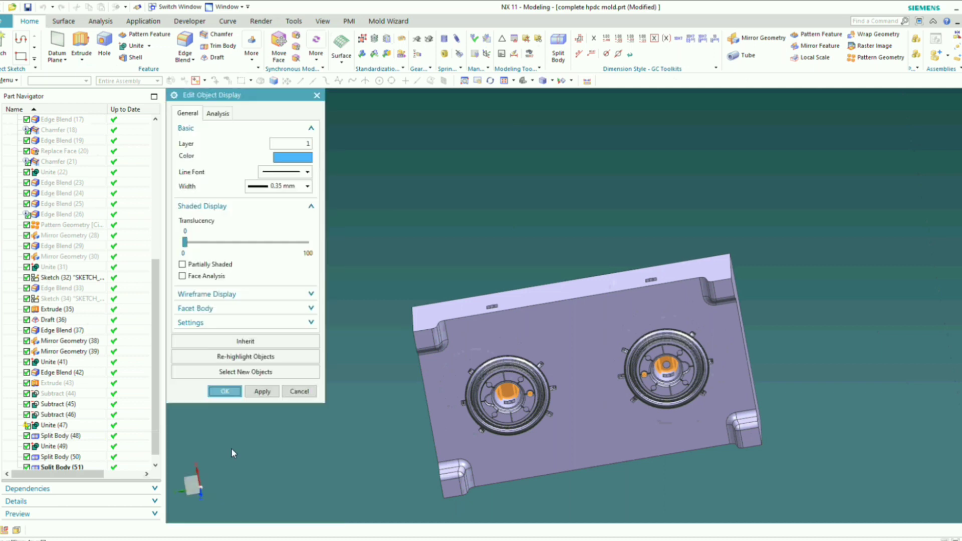
pyautogui.click(224, 392)
pyautogui.scroll(1, 617, 333)
pyautogui.scroll(-3, 640, 375)
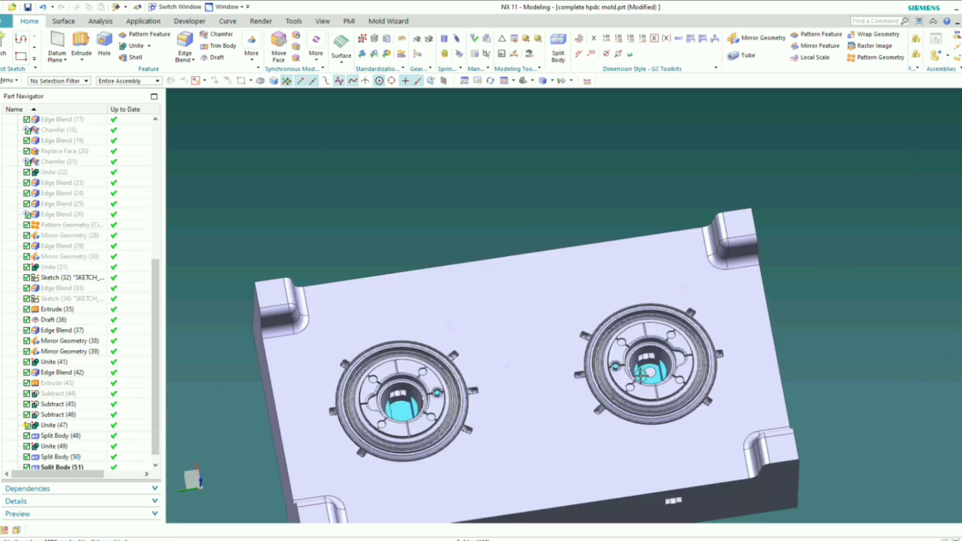
# - Hide the lavender mold half to isolate the blue bore cores and pins, and orient them to a straight side view
pyautogui.moveTo(640, 375)
pyautogui.mouseDown(button='middle')
pyautogui.moveTo(649, 503)
pyautogui.moveTo(649, 380)
pyautogui.moveTo(661, 403)
pyautogui.moveTo(651, 387)
pyautogui.mouseUp(button='middle')
pyautogui.hotkey('ctrl', 'b')
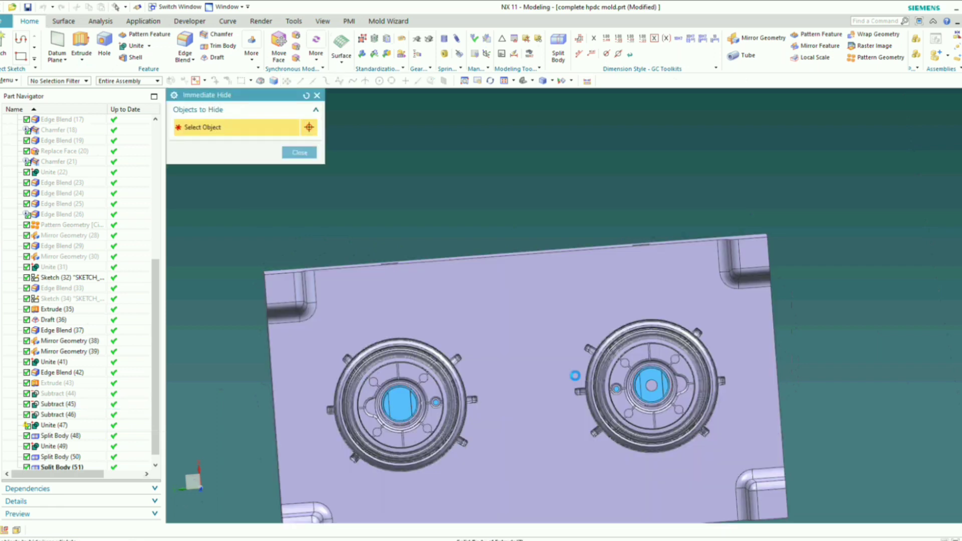
pyautogui.click(575, 376)
pyautogui.moveTo(530, 386); pyautogui.dragTo(419, 354, button='middle')
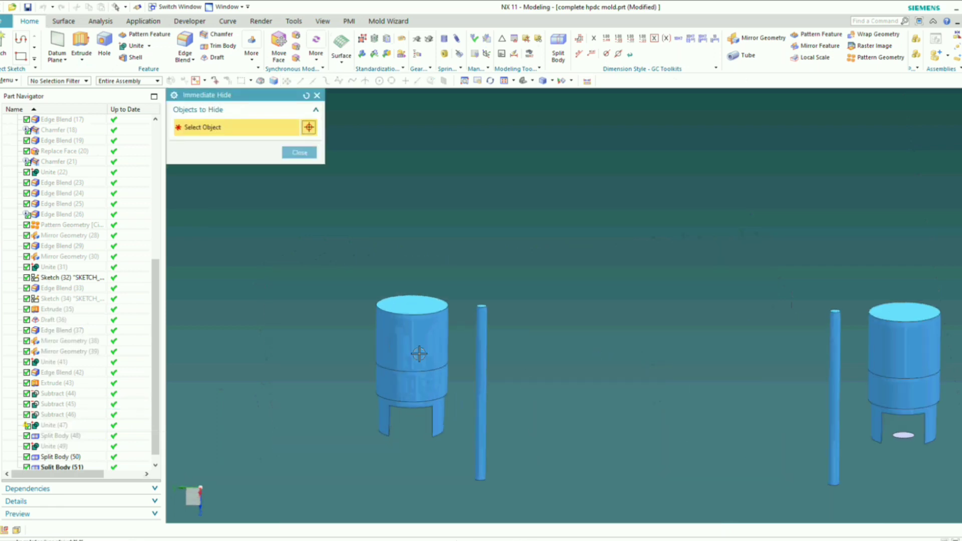
pyautogui.press('F8')
pyautogui.scroll(-2, 421, 352)
pyautogui.scroll(2, 517, 384)
pyautogui.scroll(-1, 411, 340)
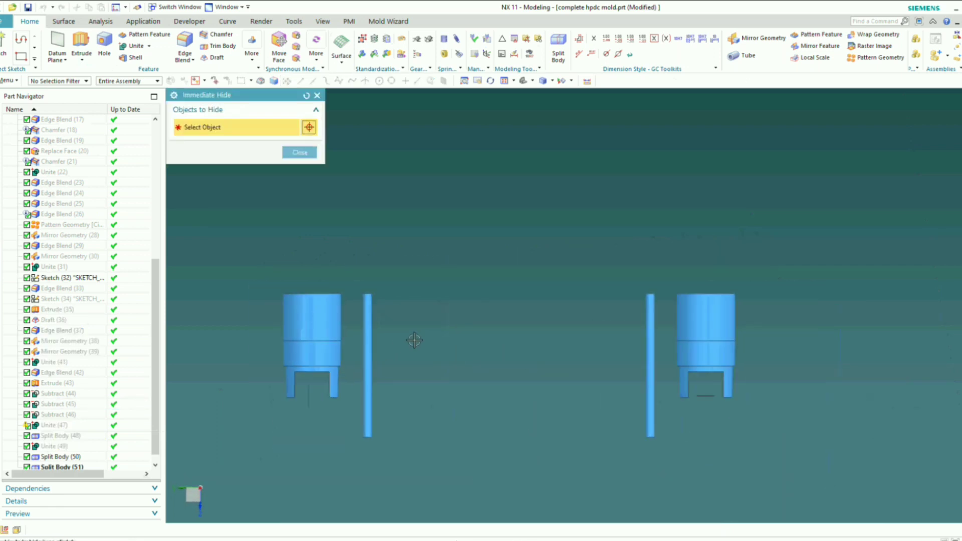
pyautogui.scroll(-2, 362, 342)
pyautogui.scroll(4, 421, 296)
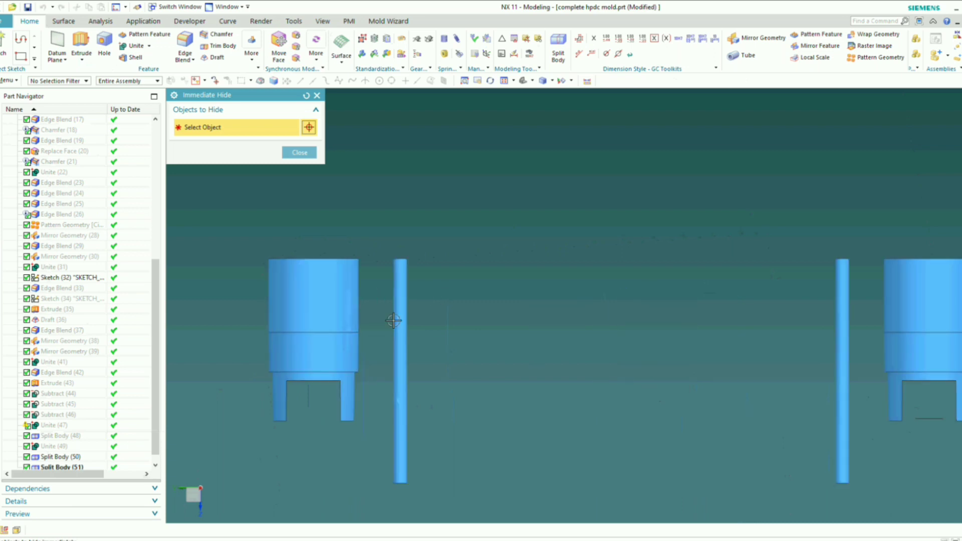
pyautogui.scroll(-2, 394, 328)
pyautogui.scroll(1, 391, 326)
pyautogui.click(296, 153)
pyautogui.scroll(-2, 556, 270)
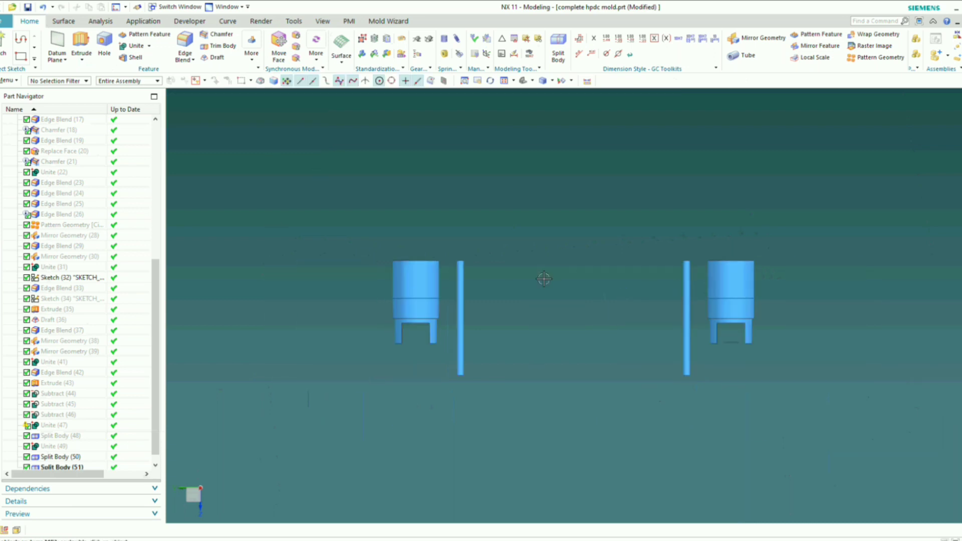
pyautogui.scroll(3, 500, 331)
pyautogui.scroll(-2, 441, 267)
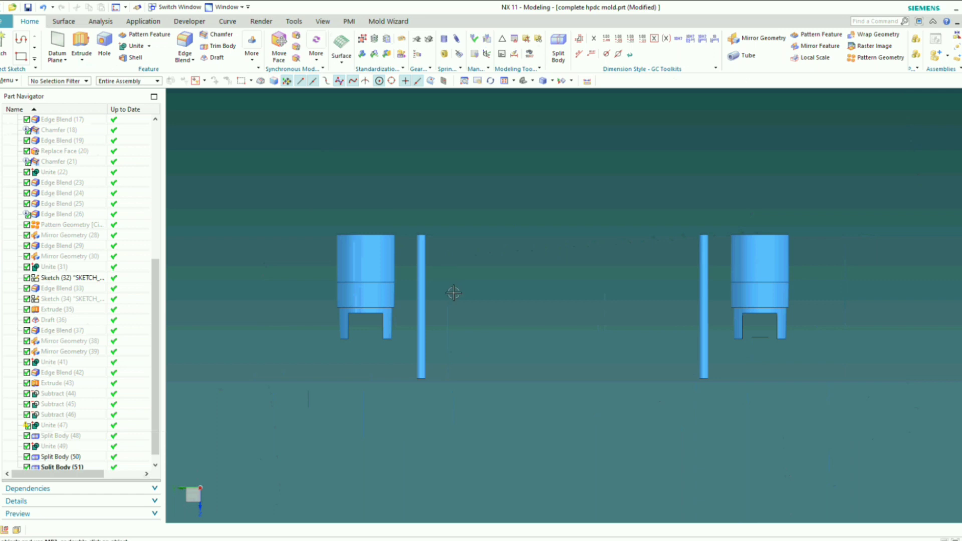
pyautogui.scroll(2, 448, 304)
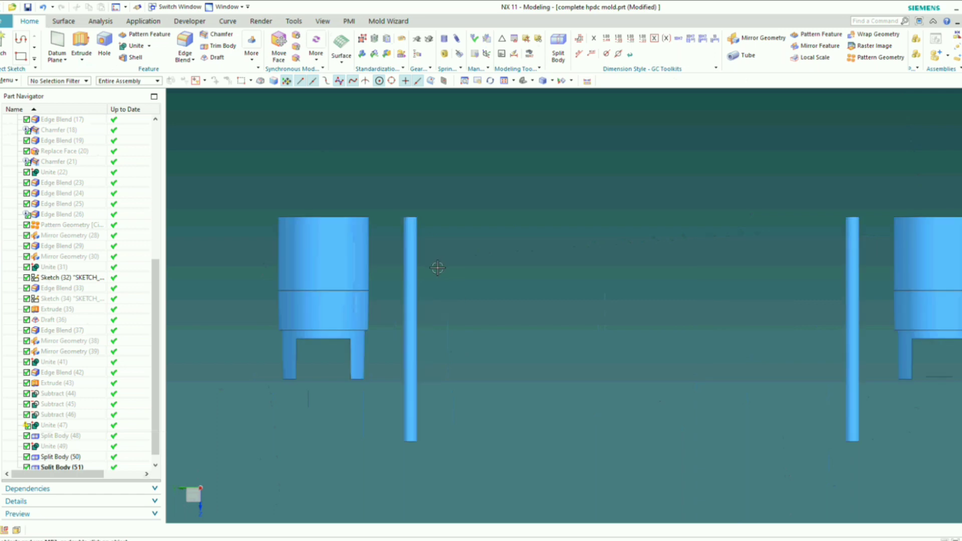
pyautogui.click(132, 47)
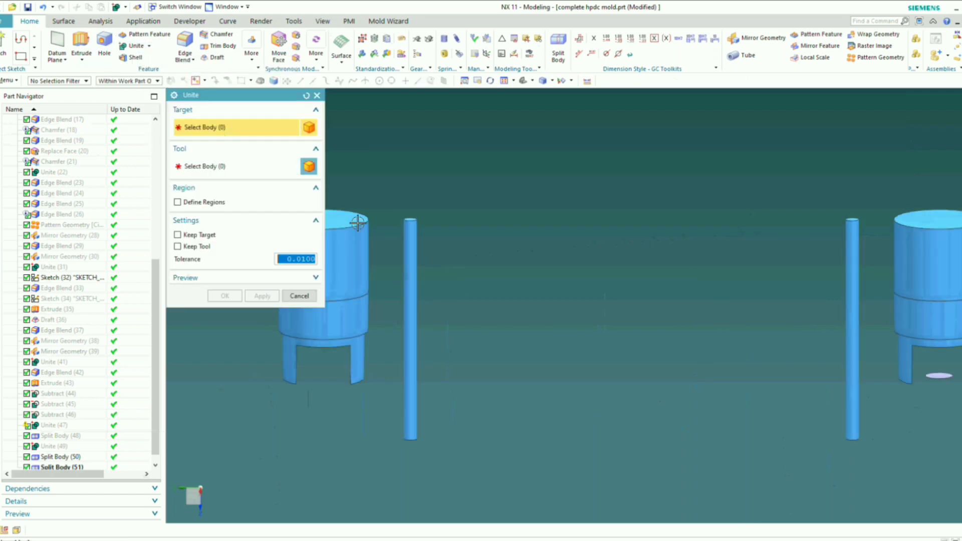
pyautogui.click(290, 296)
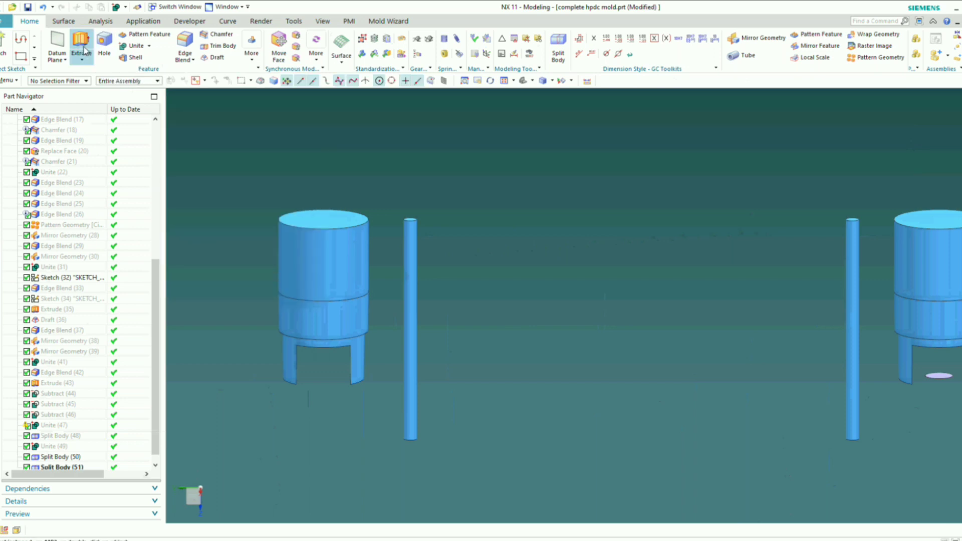
# - Start an Extrude from the top circular edge of the left-hand pin with a start distance of 0 mm
pyautogui.scroll(5, 409, 214)
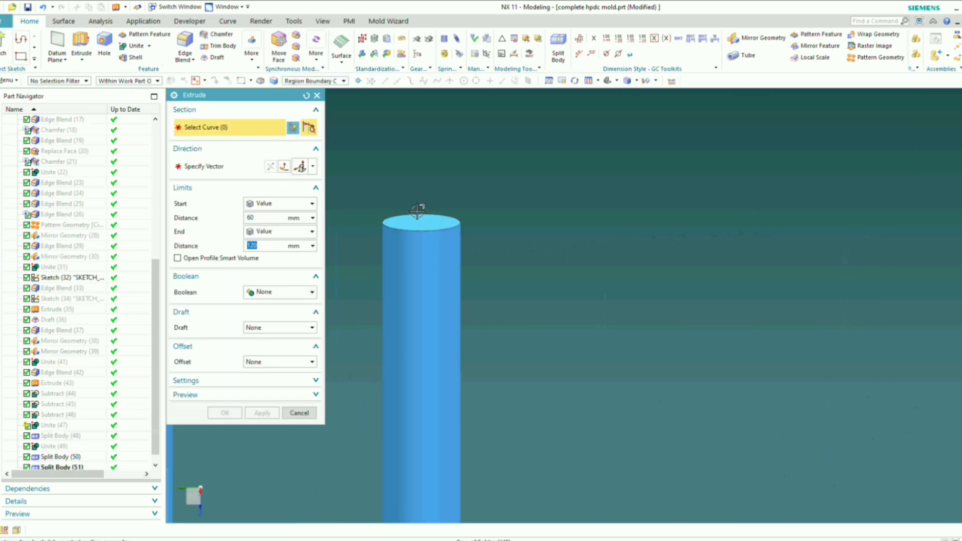
pyautogui.click(417, 220)
pyautogui.scroll(-5, 417, 221)
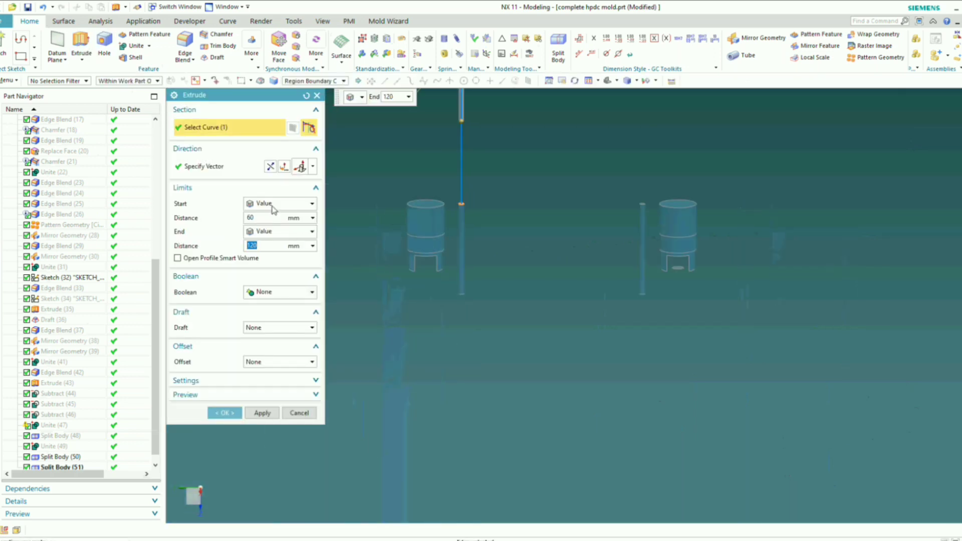
pyautogui.click(252, 218)
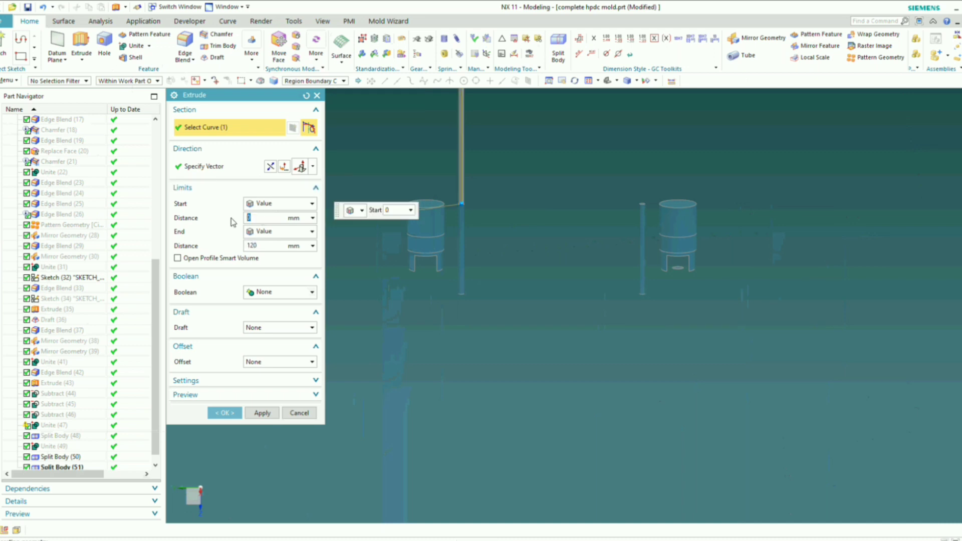
# - Direct the extrusion down along the pin and set its end distance to 50 mm
pyautogui.scroll(-4, 622, 242)
pyautogui.scroll(2, 553, 163)
pyautogui.moveTo(564, 143); pyautogui.dragTo(561, 295)
pyautogui.scroll(3, 560, 295)
pyautogui.scroll(-2, 562, 296)
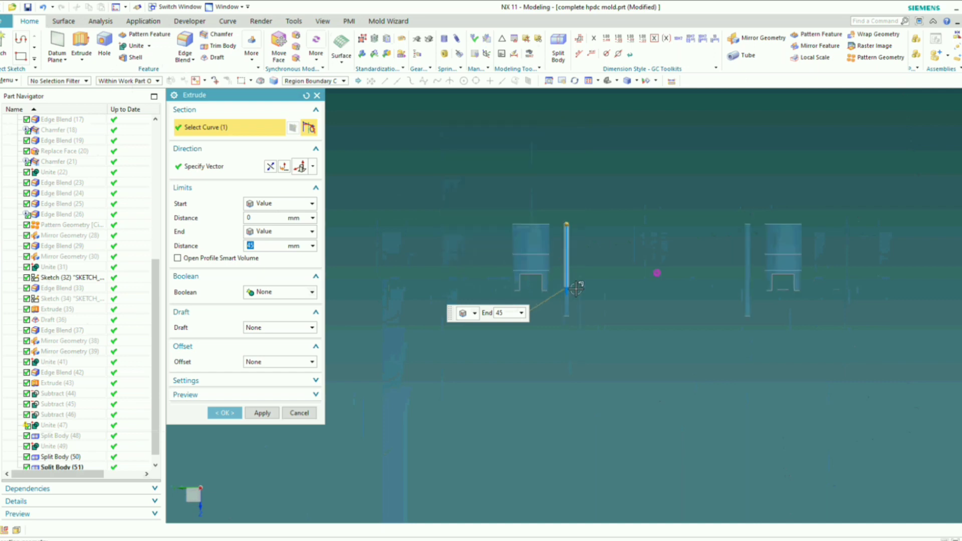
pyautogui.scroll(2, 564, 296)
pyautogui.scroll(1, 564, 296)
pyautogui.moveTo(559, 274); pyautogui.dragTo(558, 297)
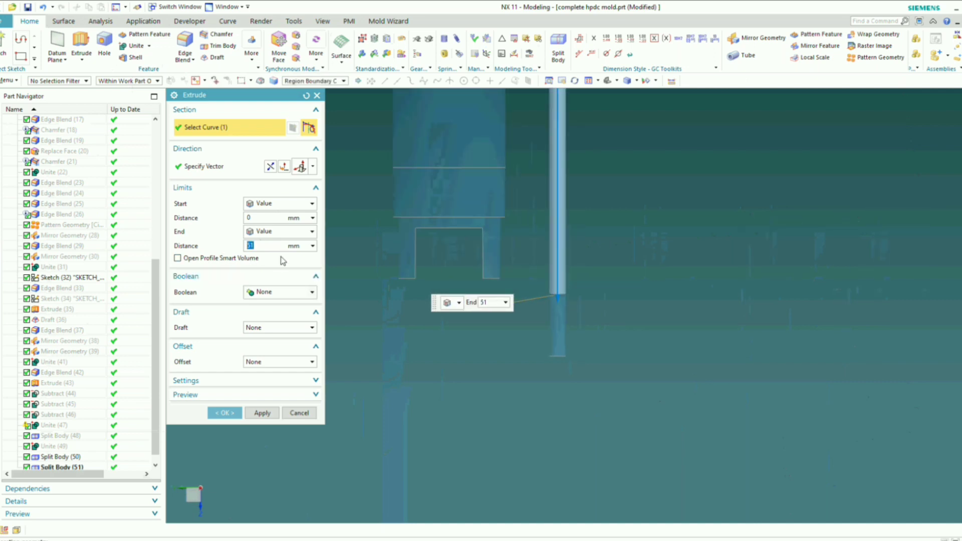
pyautogui.scroll(-2, 531, 265)
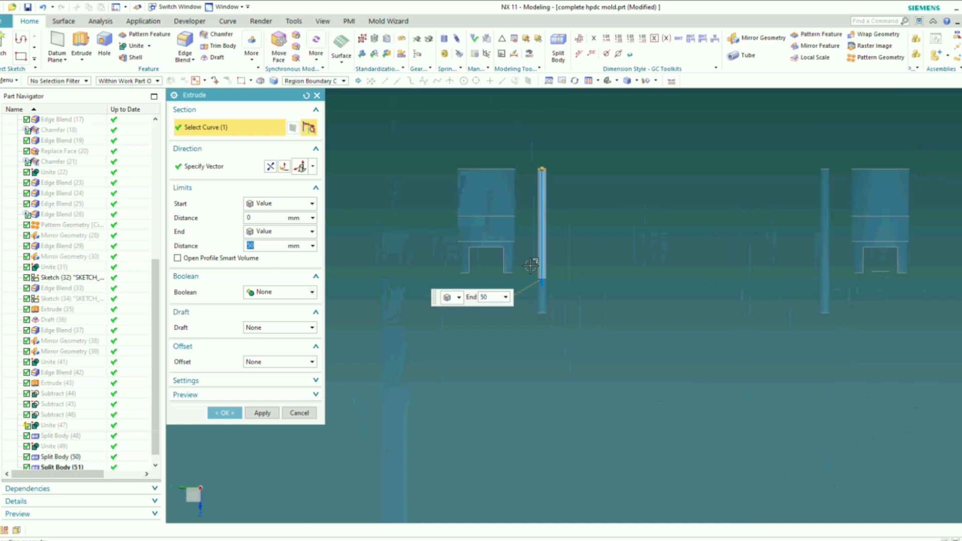
# - Keep the extrusion's Boolean at None and give it a Single-Sided offset of 2 mm
pyautogui.click(265, 295)
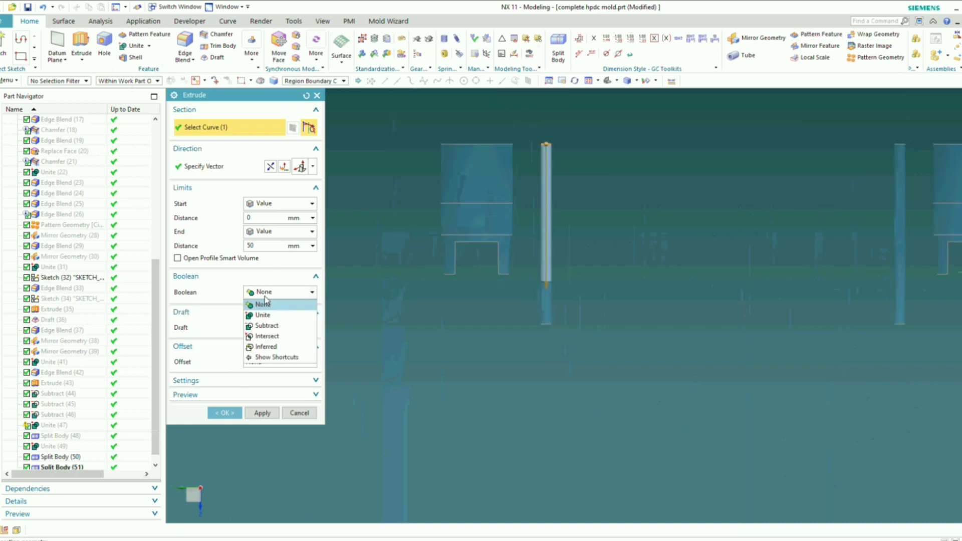
pyautogui.click(256, 306)
pyautogui.click(262, 362)
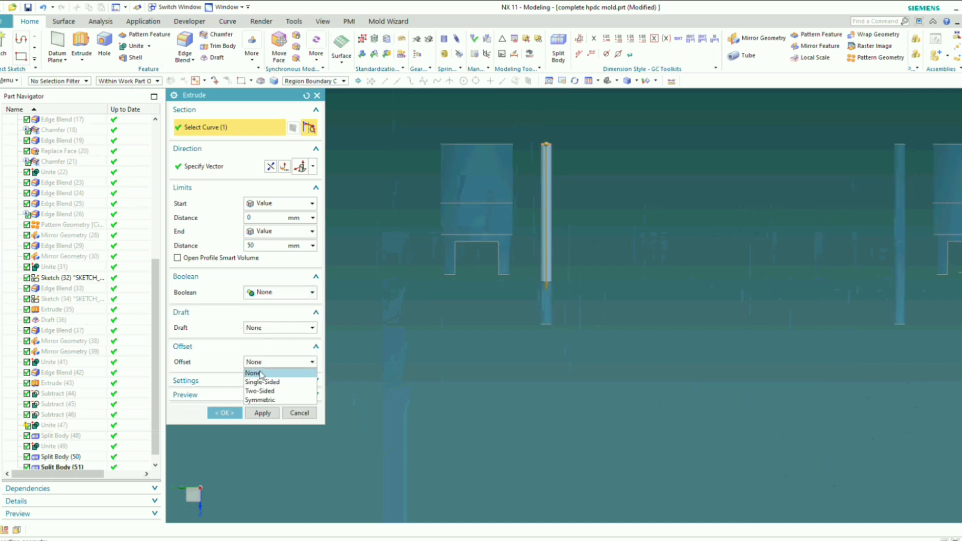
pyautogui.click(260, 383)
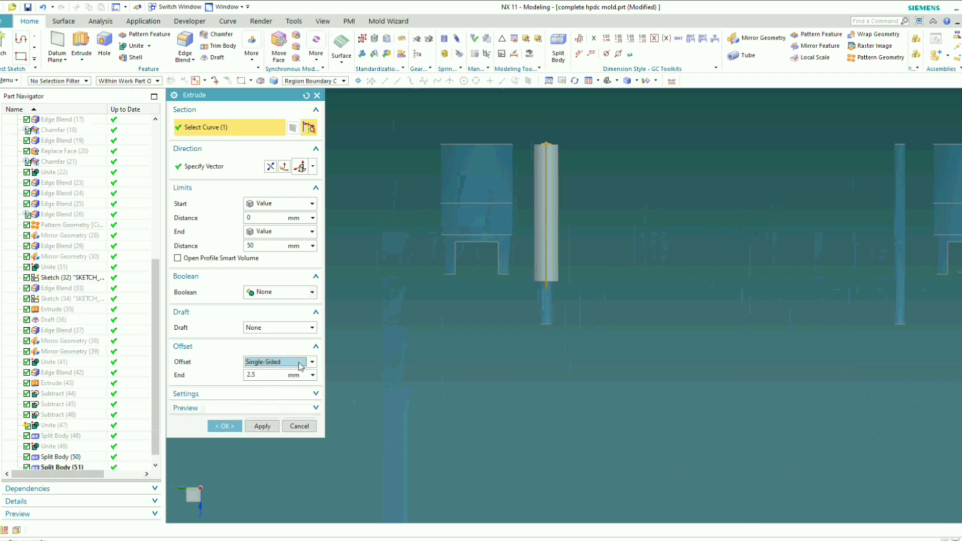
pyautogui.click(268, 373)
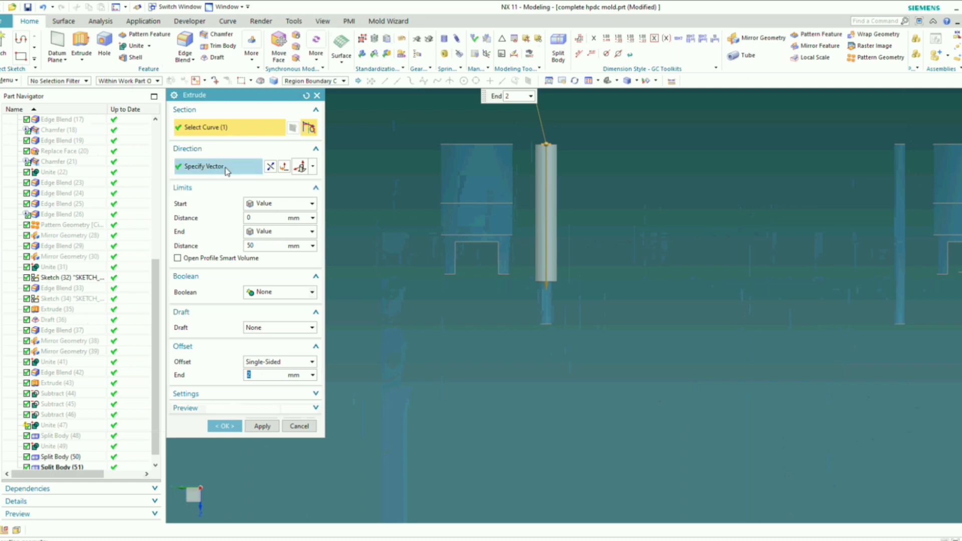
# - Add the other pin's top circular edge to the section and create the thicker cylinders around both pins
pyautogui.scroll(3, 833, 172)
pyautogui.moveTo(832, 171); pyautogui.dragTo(804, 213, button='middle')
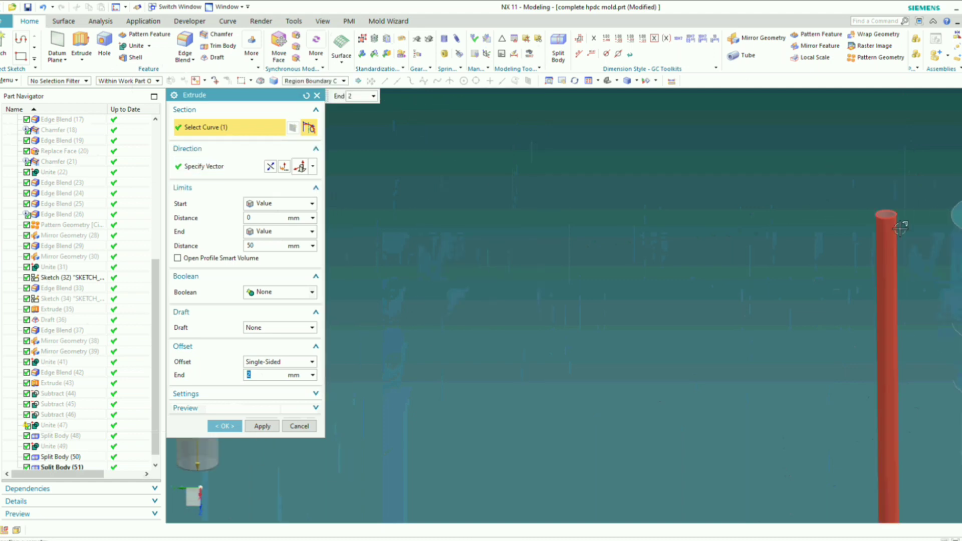
pyautogui.scroll(2, 904, 221)
pyautogui.click(867, 219)
pyautogui.scroll(-5, 867, 218)
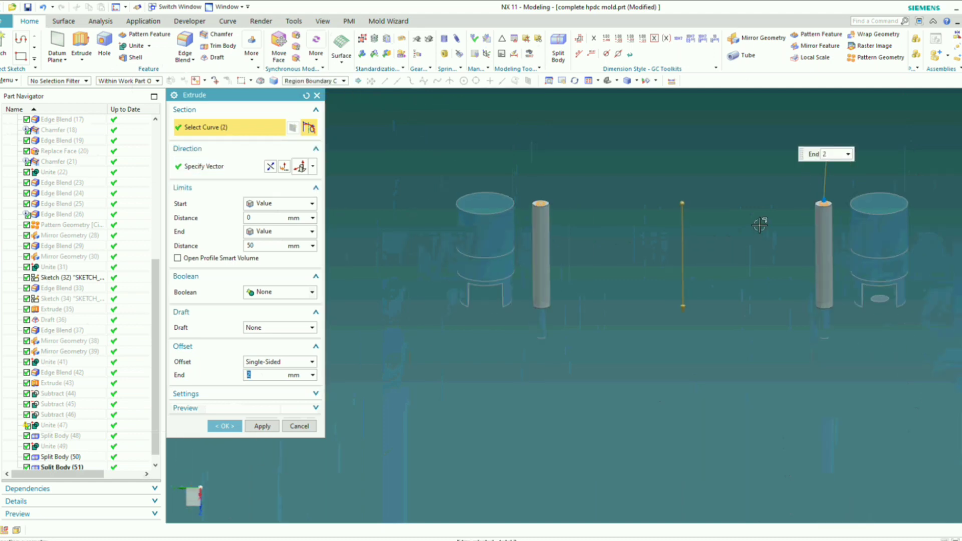
pyautogui.scroll(-1, 737, 220)
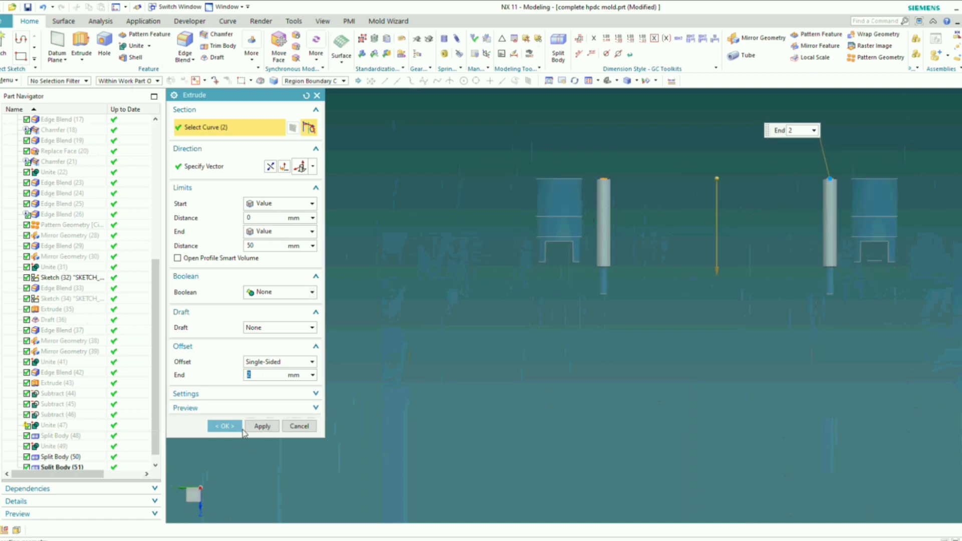
pyautogui.click(259, 427)
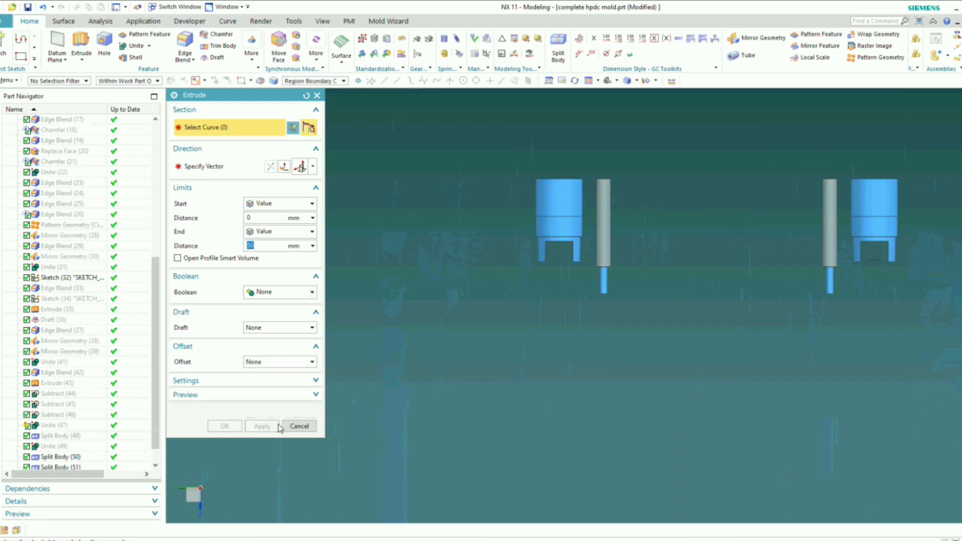
pyautogui.click(297, 429)
# - Edit the extrusion around the pins to an end distance of 55 mm
pyautogui.scroll(3, 613, 226)
pyautogui.doubleClick(578, 246)
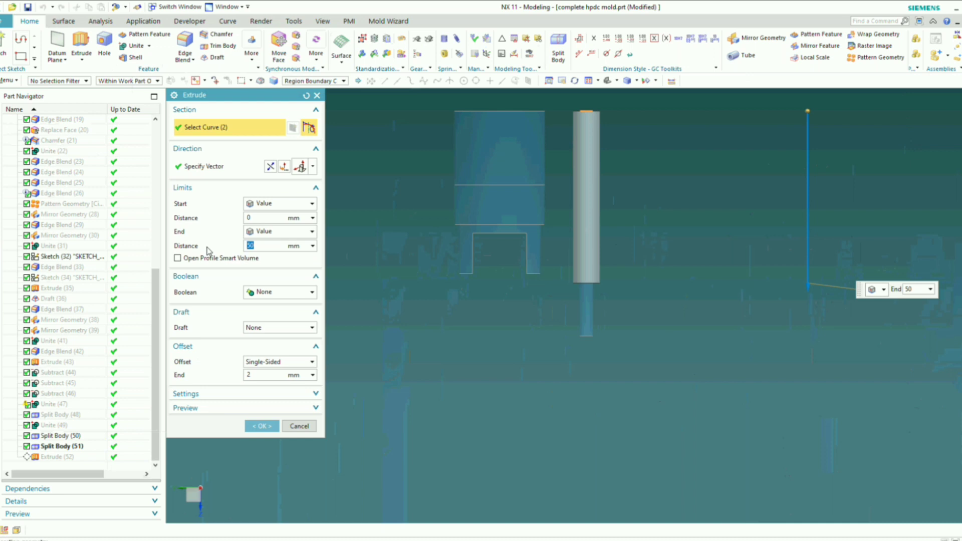
pyautogui.write('55')
pyautogui.press('Return')
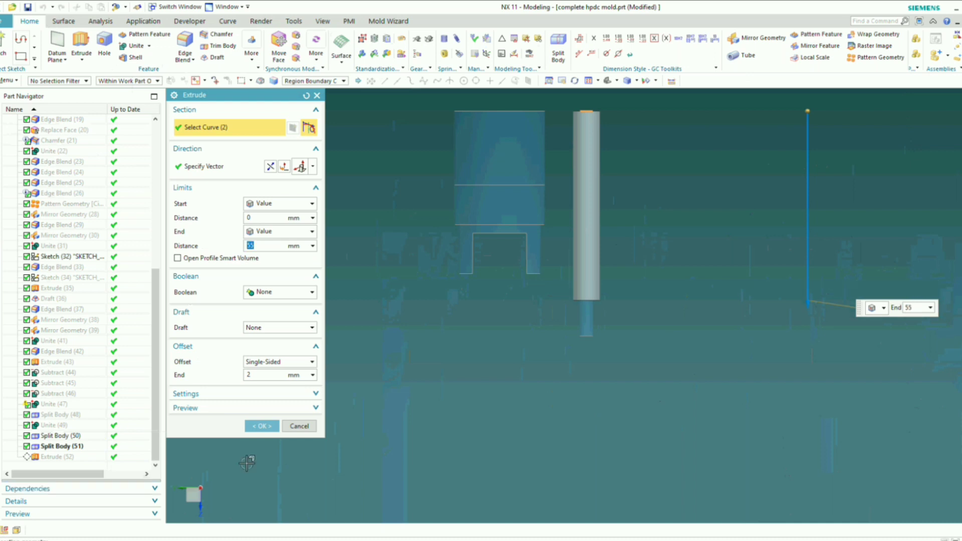
pyautogui.click(262, 426)
pyautogui.scroll(-4, 376, 348)
pyautogui.moveTo(461, 266); pyautogui.dragTo(470, 300, button='middle')
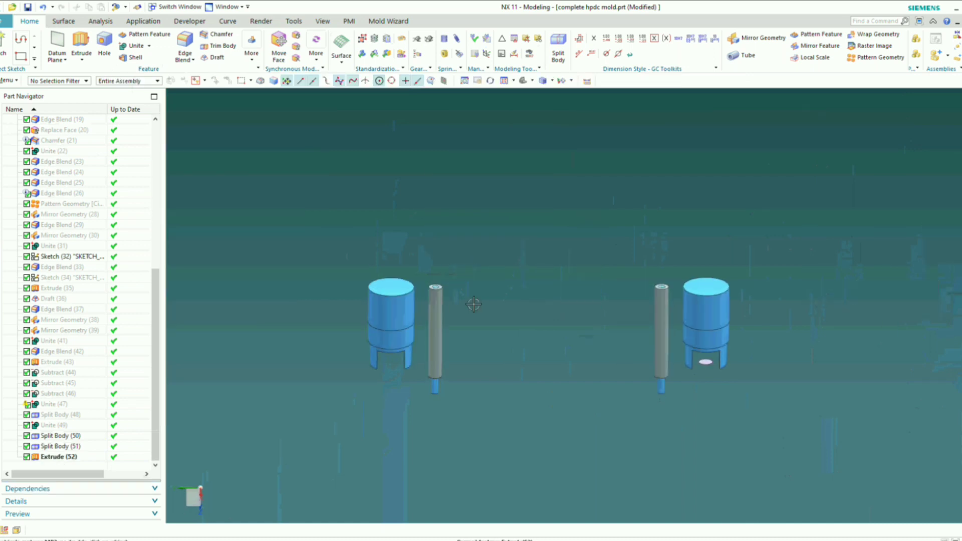
# - Start another Extrude from the outer top edge of the left-hand thickened pin cylinder
pyautogui.scroll(2, 441, 303)
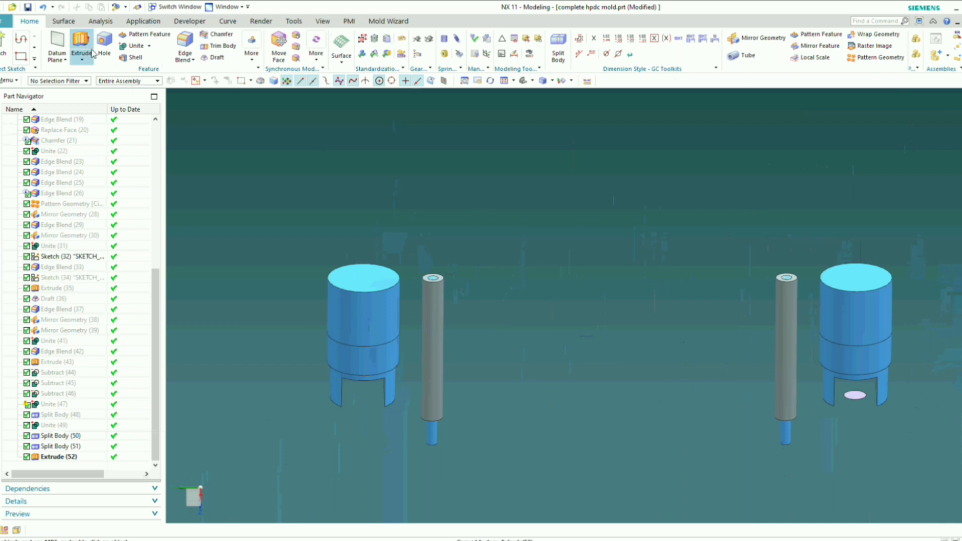
pyautogui.scroll(1, 438, 277)
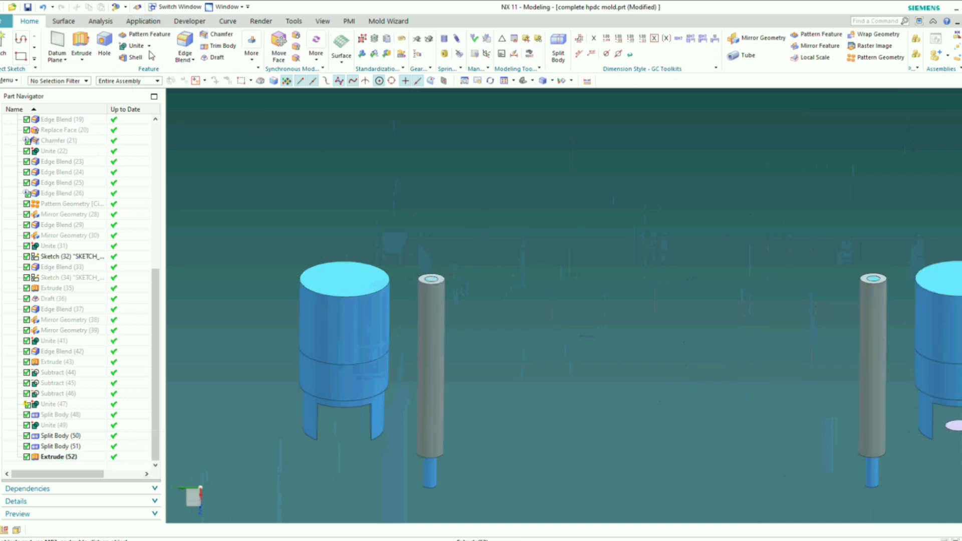
pyautogui.rightClick(84, 46)
pyautogui.scroll(5, 431, 281)
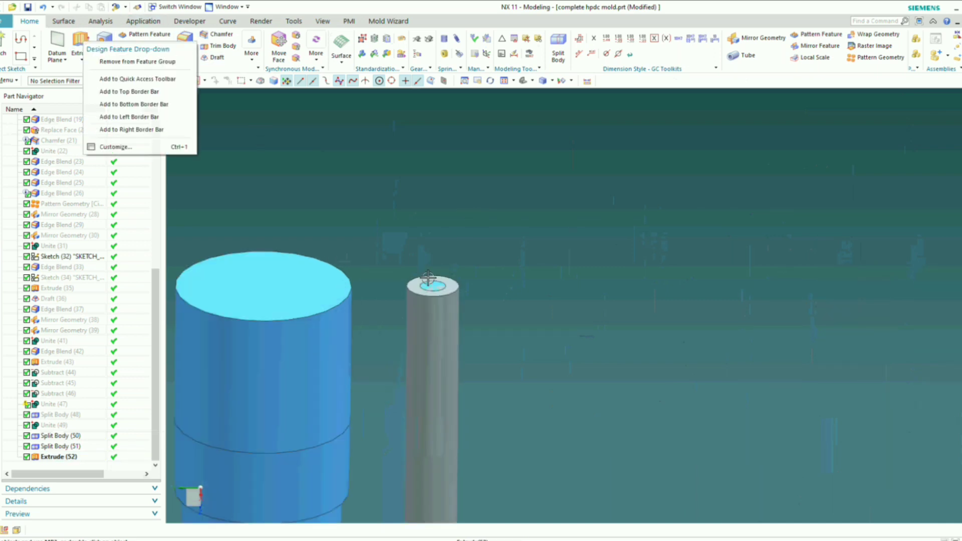
pyautogui.click(74, 46)
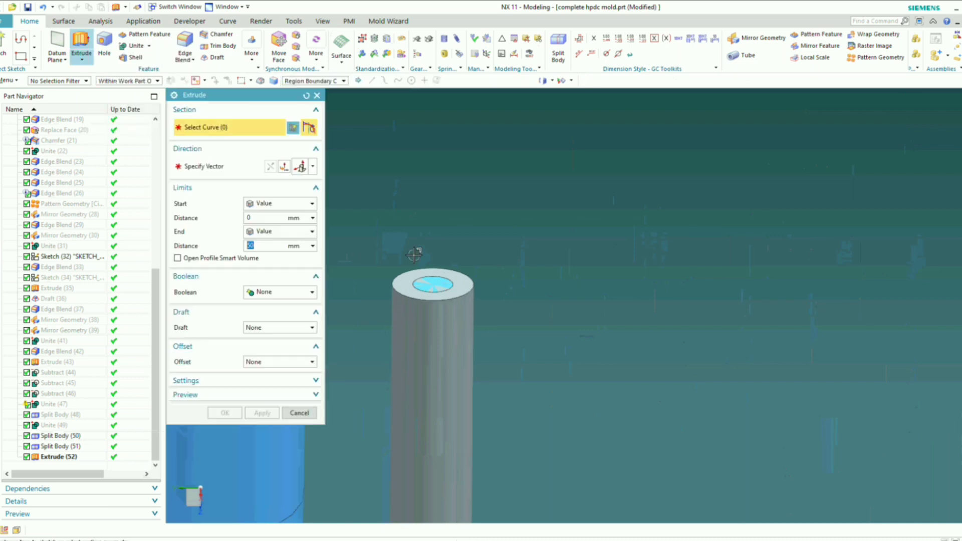
pyautogui.click(471, 285)
pyautogui.scroll(-3, 521, 260)
pyautogui.scroll(-2, 521, 260)
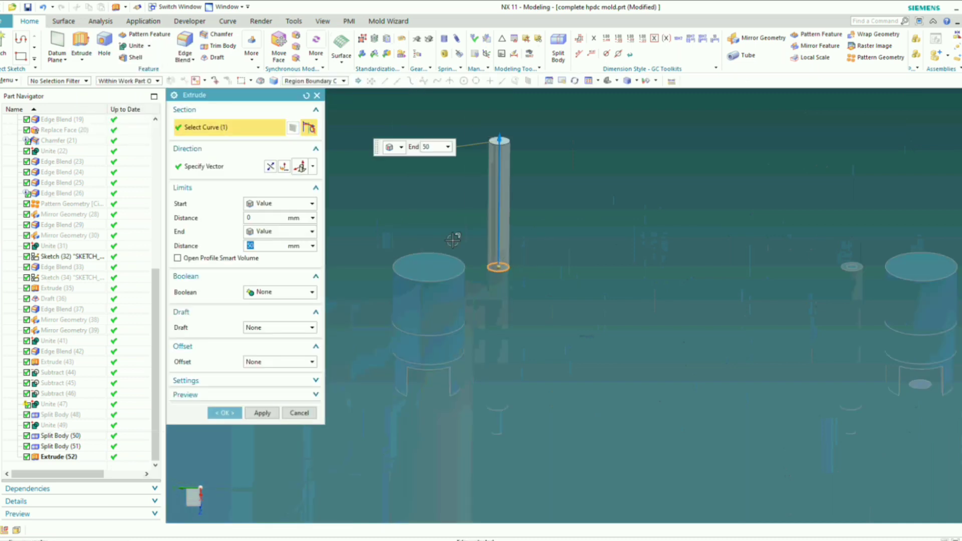
# - Set the pin-head extrusion to end at 5 mm, reversed down the pin, with a 2 mm single-sided offset
pyautogui.write('5')
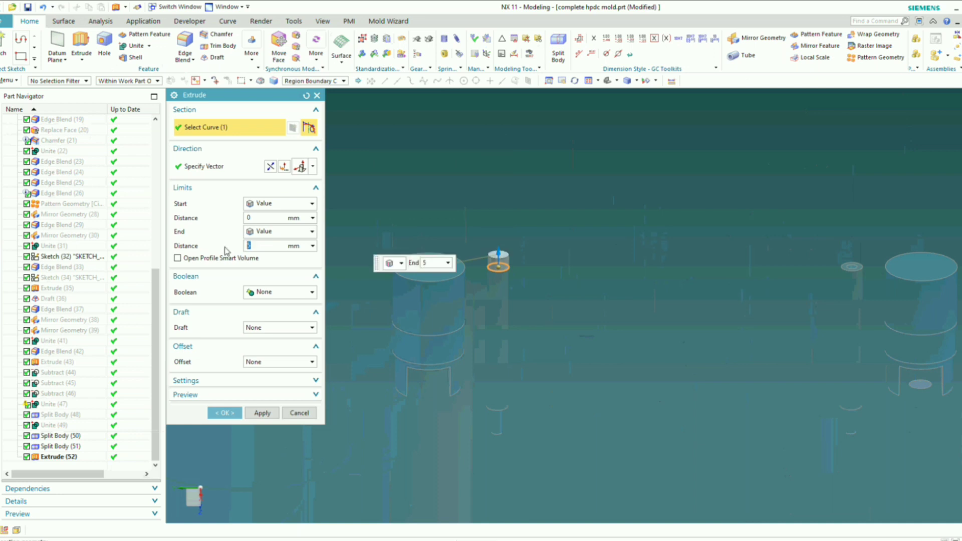
pyautogui.click(271, 167)
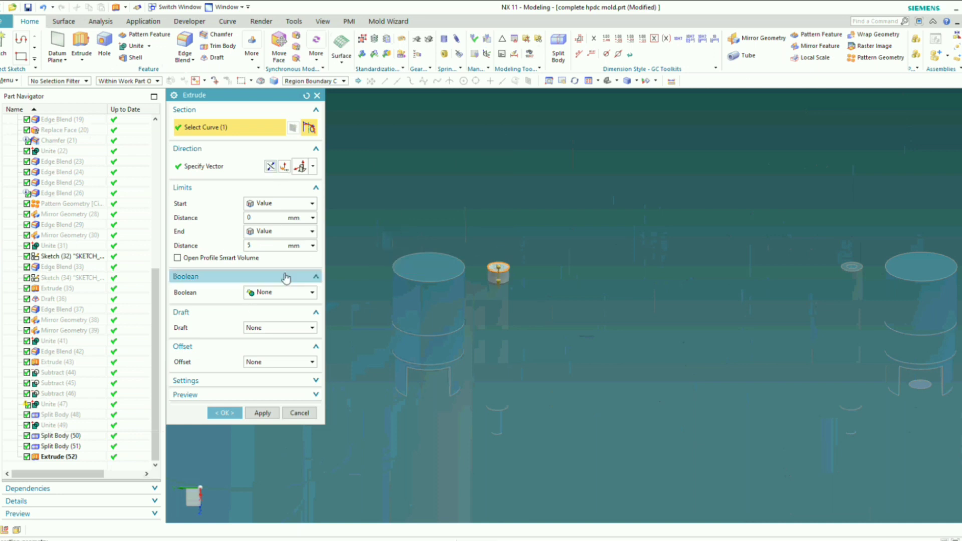
pyautogui.click(257, 329)
pyautogui.click(255, 338)
pyautogui.click(259, 361)
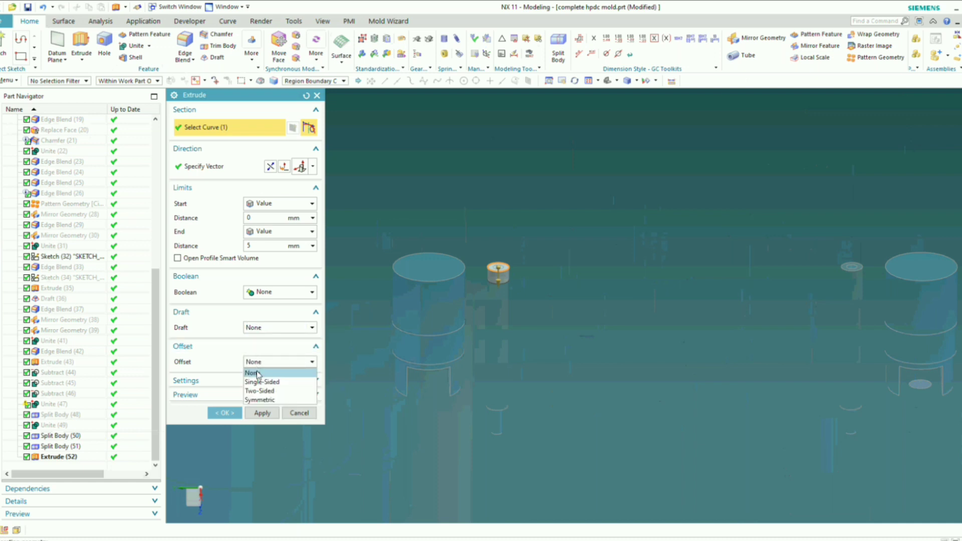
pyautogui.click(260, 377)
pyautogui.scroll(-2, 706, 285)
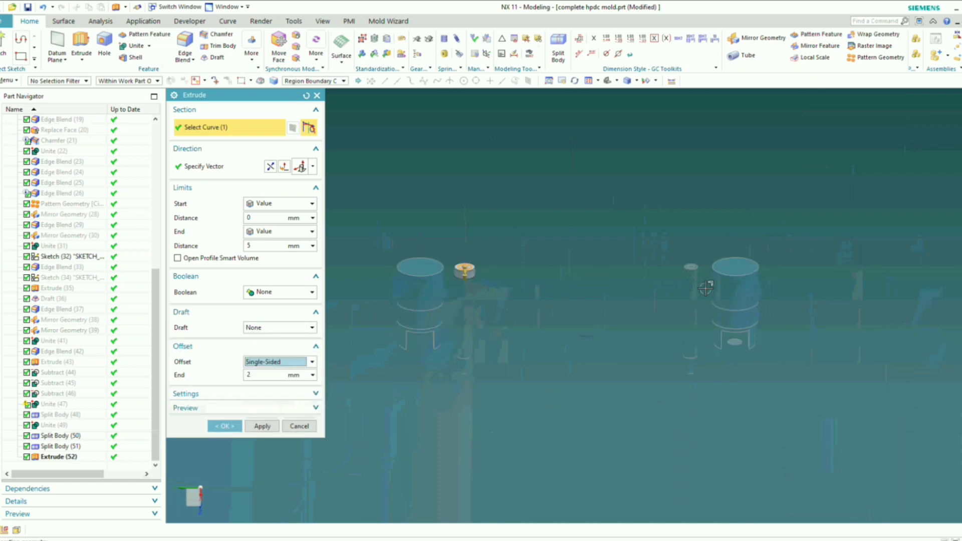
# - Add the second pin's top circular edge to the extrude section and create the heads on both pins
pyautogui.scroll(4, 708, 285)
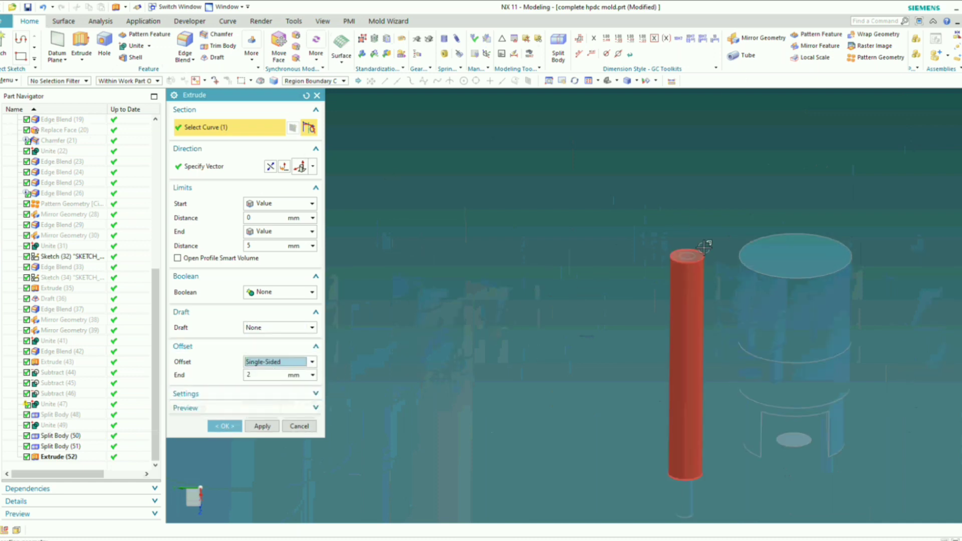
pyautogui.scroll(3, 703, 249)
pyautogui.click(690, 273)
pyautogui.scroll(-4, 522, 223)
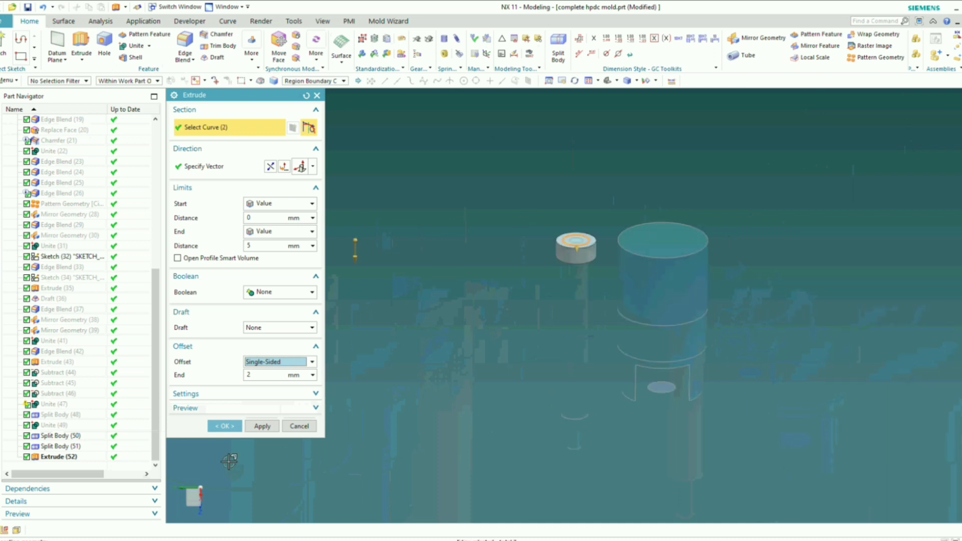
pyautogui.click(225, 426)
pyautogui.scroll(-2, 651, 296)
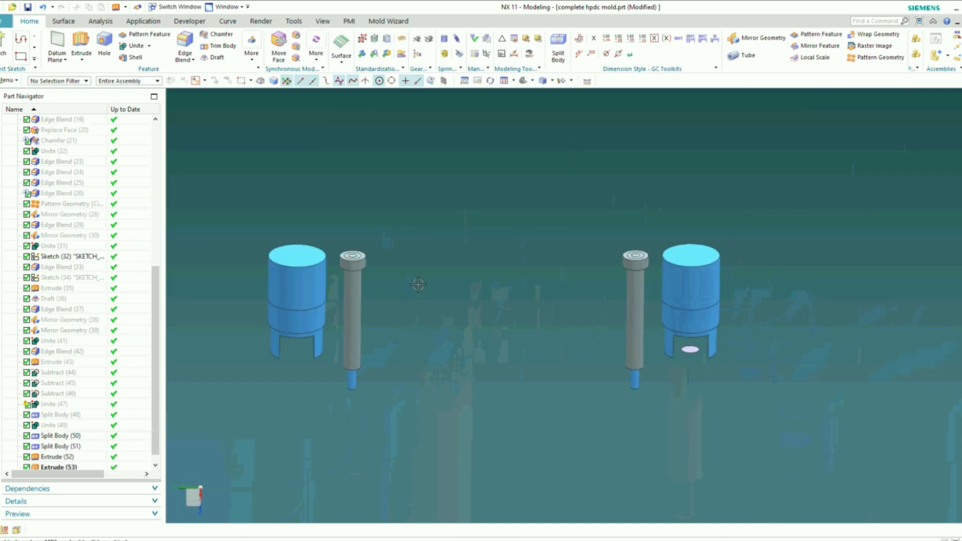
# - Unite the first pin's tip with its shank and head, using the tip as the target body
pyautogui.click(136, 46)
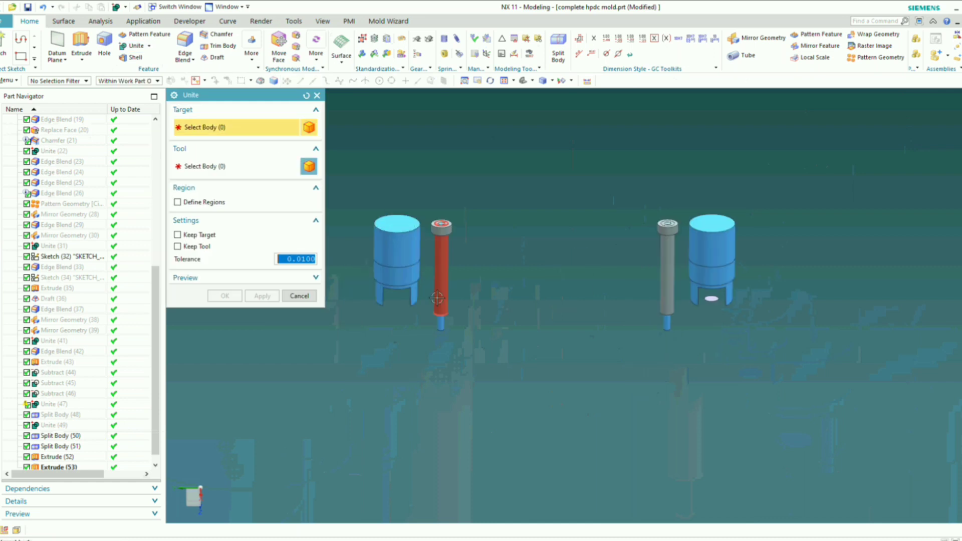
pyautogui.scroll(2, 440, 360)
pyautogui.click(427, 344)
pyautogui.scroll(-3, 401, 107)
pyautogui.scroll(1, 445, 178)
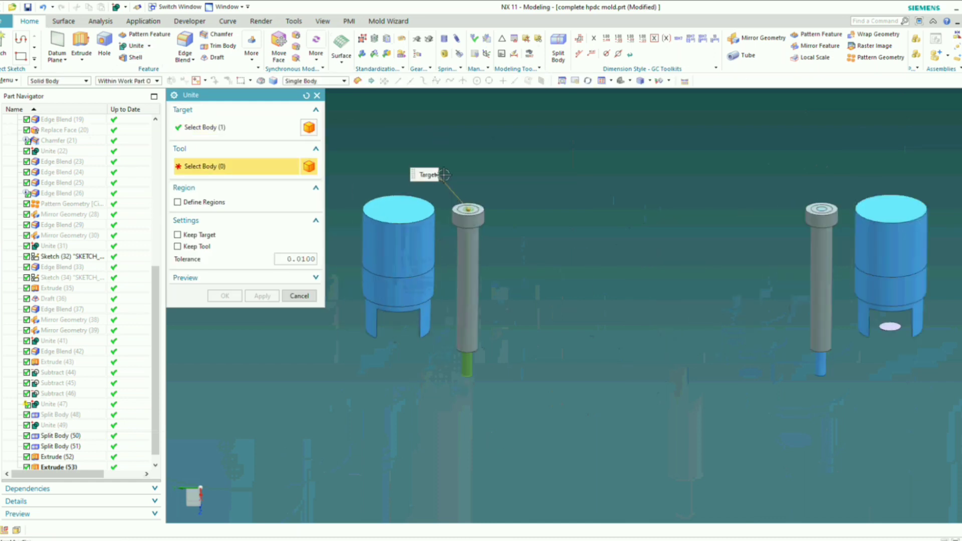
pyautogui.moveTo(513, 430); pyautogui.dragTo(515, 431)
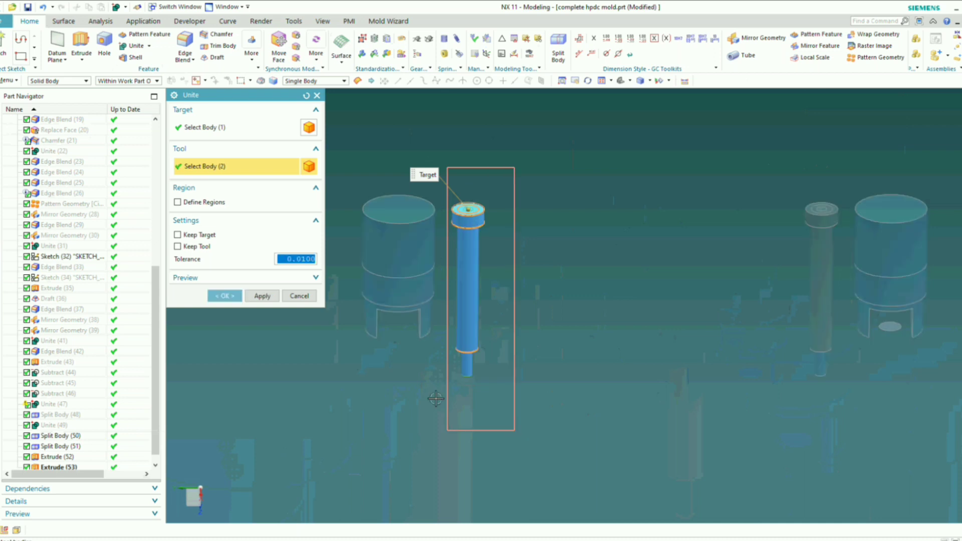
pyautogui.click(266, 297)
# - Unite the second pin's shank and head with its tip as the target body
pyautogui.scroll(-3, 387, 282)
pyautogui.scroll(3, 543, 262)
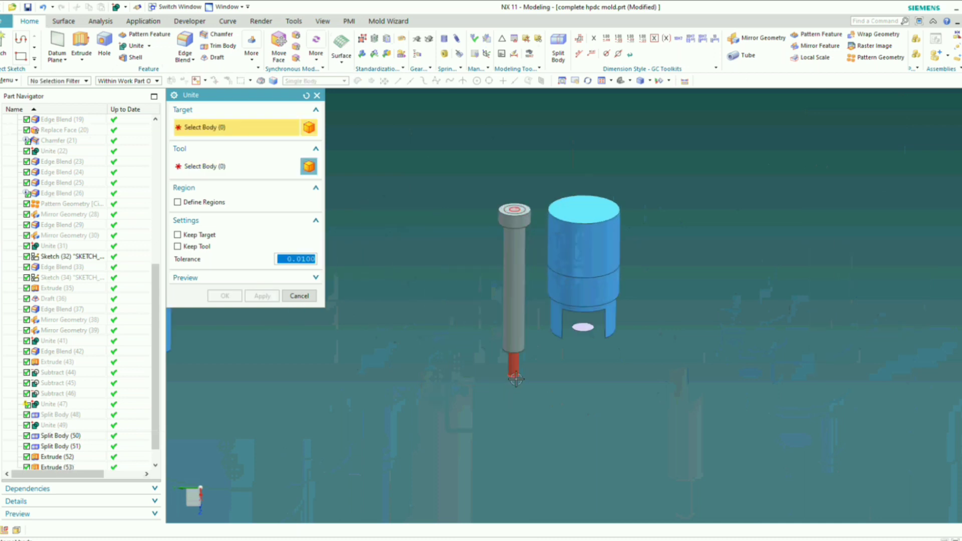
pyautogui.click(517, 380)
pyautogui.scroll(-1, 537, 470)
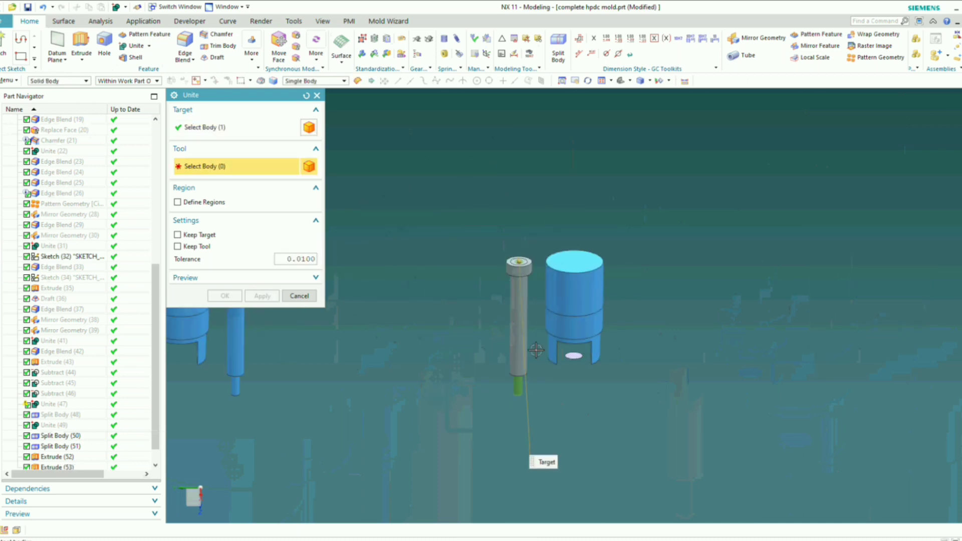
pyautogui.moveTo(534, 430); pyautogui.dragTo(533, 430)
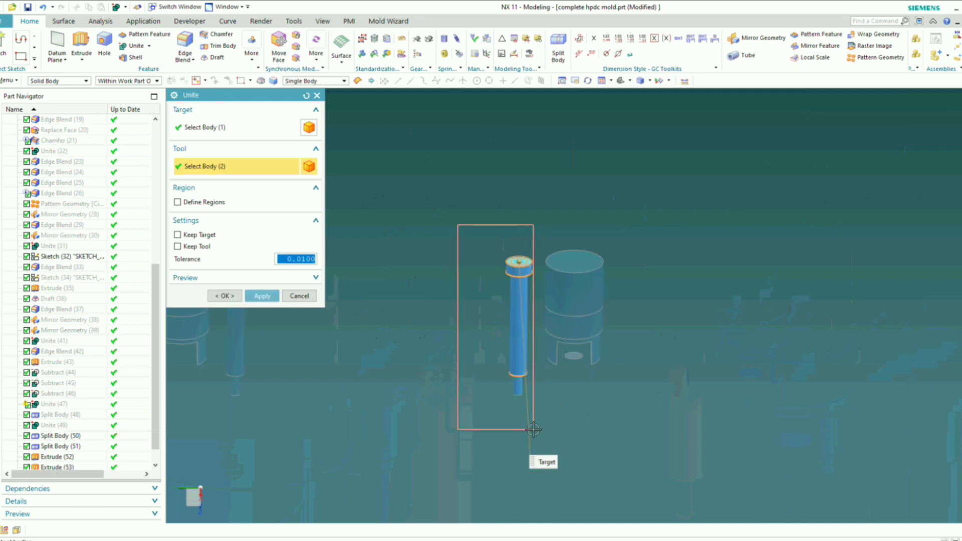
pyautogui.click(224, 296)
pyautogui.scroll(-3, 511, 284)
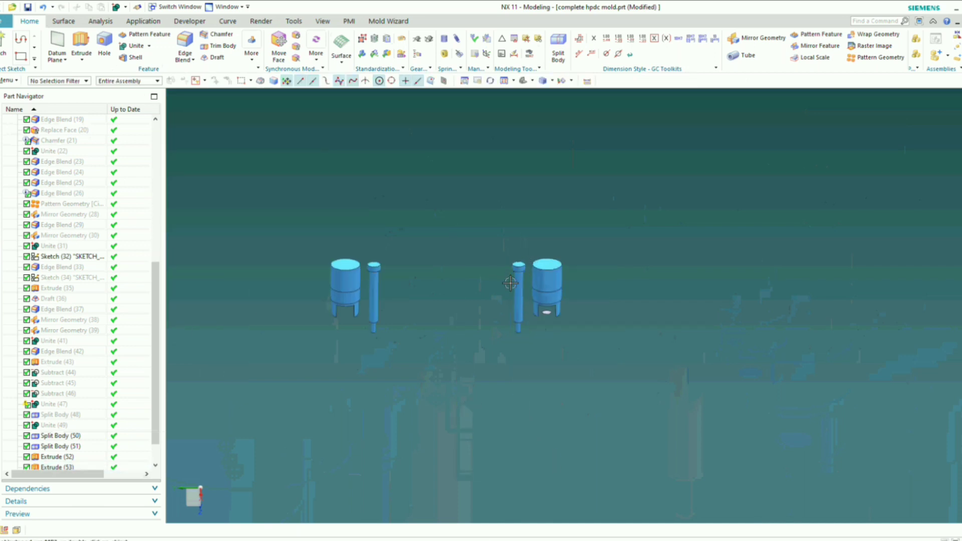
# - Swap shown and hidden objects, hide the mold block, and swap back to display the block together with the inserts and pins
pyautogui.moveTo(595, 331); pyautogui.dragTo(530, 326, button='middle')
pyautogui.scroll(2, 410, 323)
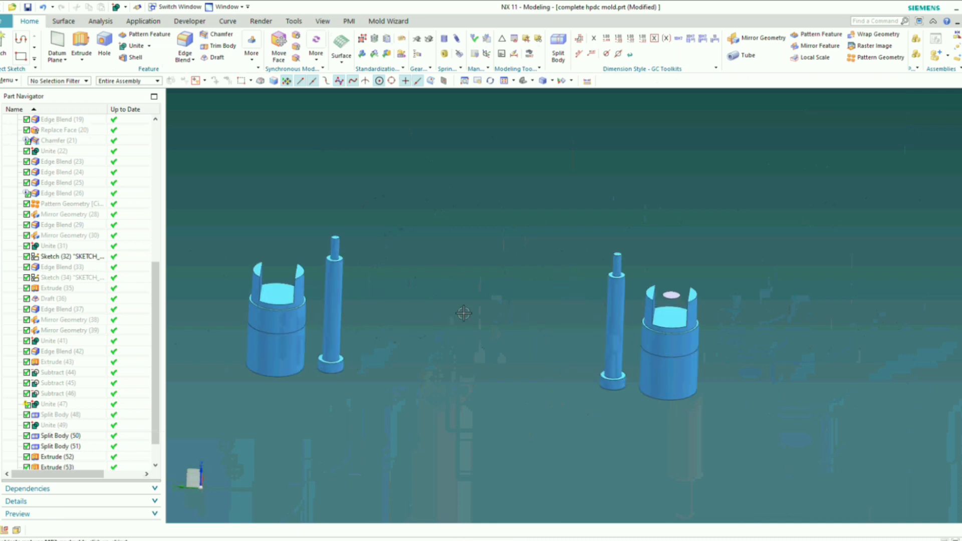
pyautogui.hotkey('ctrl', 'shift', 'b')
pyautogui.scroll(-4, 575, 299)
pyautogui.moveTo(582, 326); pyautogui.dragTo(595, 342, button='middle')
pyautogui.hotkey('ctrl', 'shift', 'i')
pyautogui.click(607, 293)
pyautogui.click(293, 152)
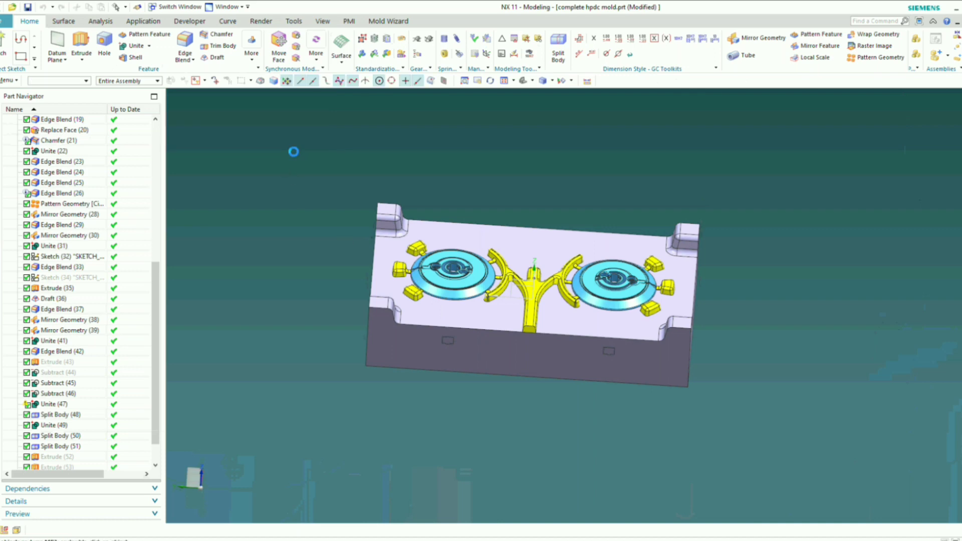
pyautogui.hotkey('ctrl', 'shift', 'b')
# - Examine from several angles how the cylindrical inserts and stepped pins line up with the features in both mold cavities
pyautogui.moveTo(510, 310); pyautogui.dragTo(579, 253, button='middle')
pyautogui.scroll(5, 416, 251)
pyautogui.scroll(-4, 408, 275)
pyautogui.scroll(2, 449, 265)
pyautogui.moveTo(448, 264); pyautogui.dragTo(470, 245, button='middle')
pyautogui.scroll(-2, 471, 307)
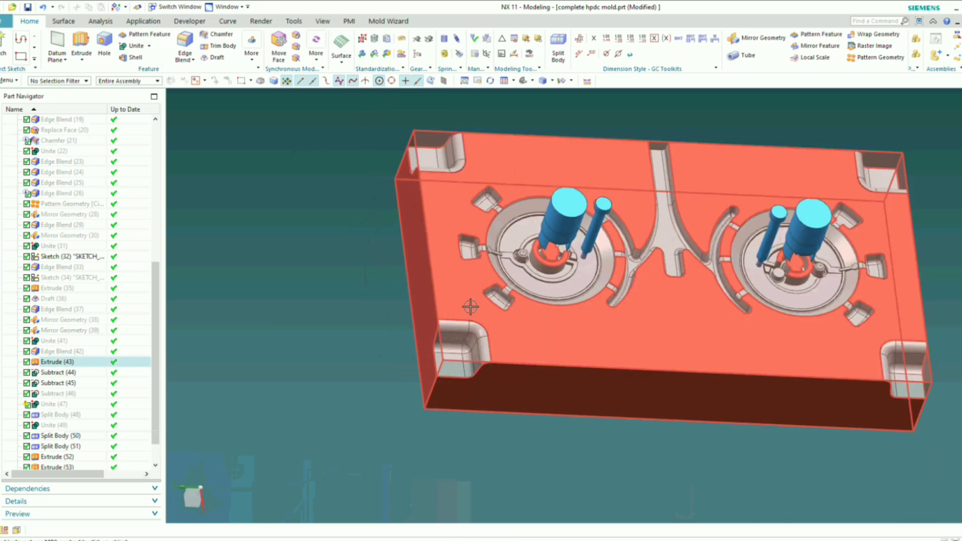
pyautogui.hotkey('ctrl', 'shift', 'i')
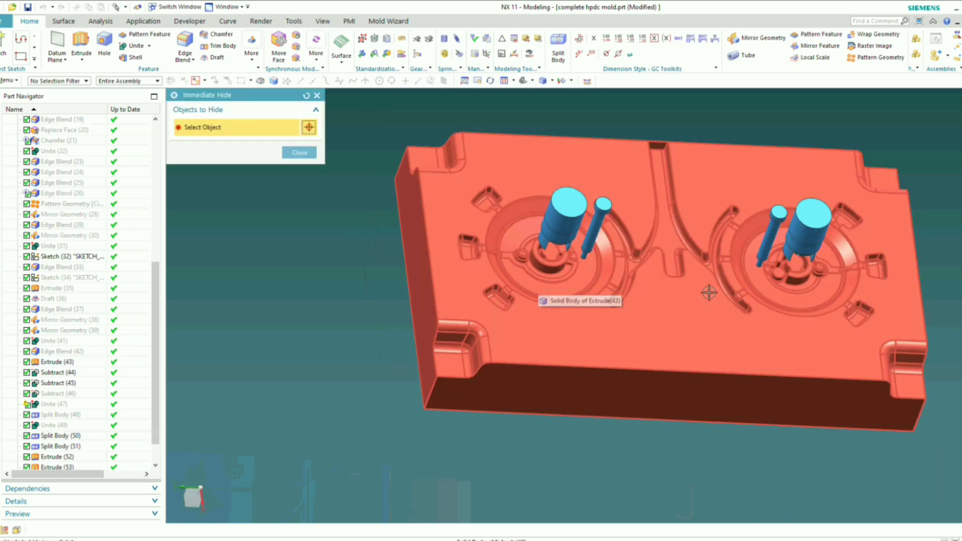
pyautogui.scroll(5, 840, 255)
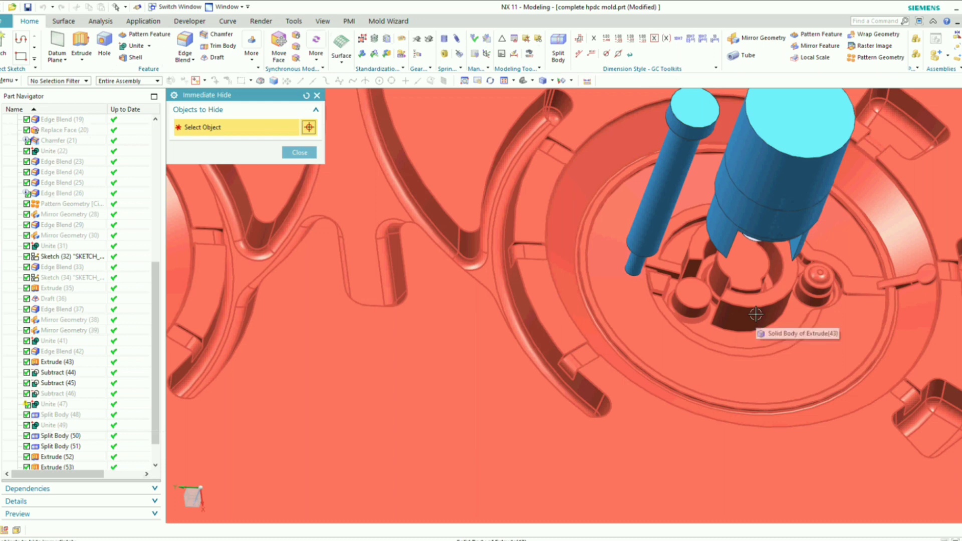
pyautogui.moveTo(756, 314); pyautogui.dragTo(746, 285, button='middle')
pyautogui.scroll(-4, 746, 285)
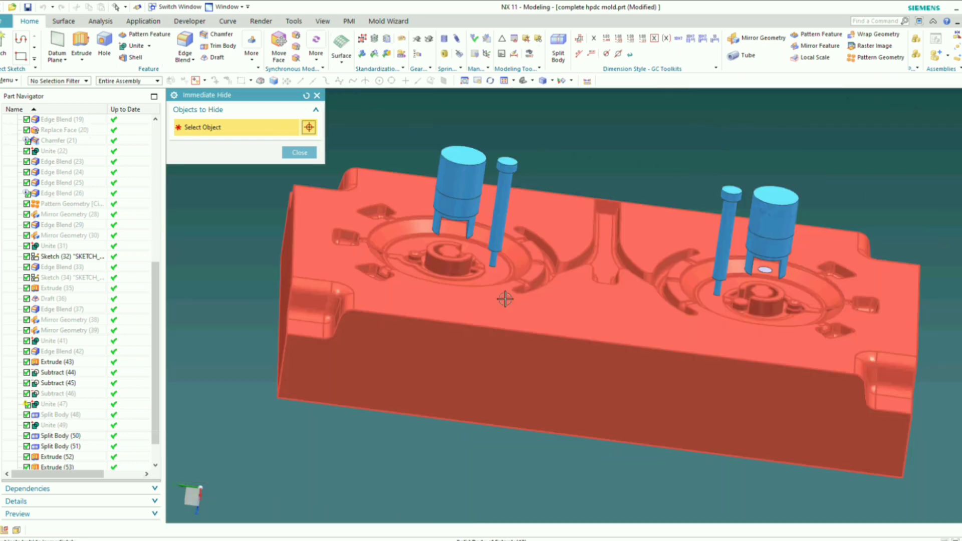
pyautogui.scroll(2, 505, 299)
pyautogui.moveTo(444, 275)
pyautogui.mouseDown(button='middle')
pyautogui.moveTo(444, 317)
pyautogui.moveTo(436, 292)
pyautogui.mouseUp(button='middle')
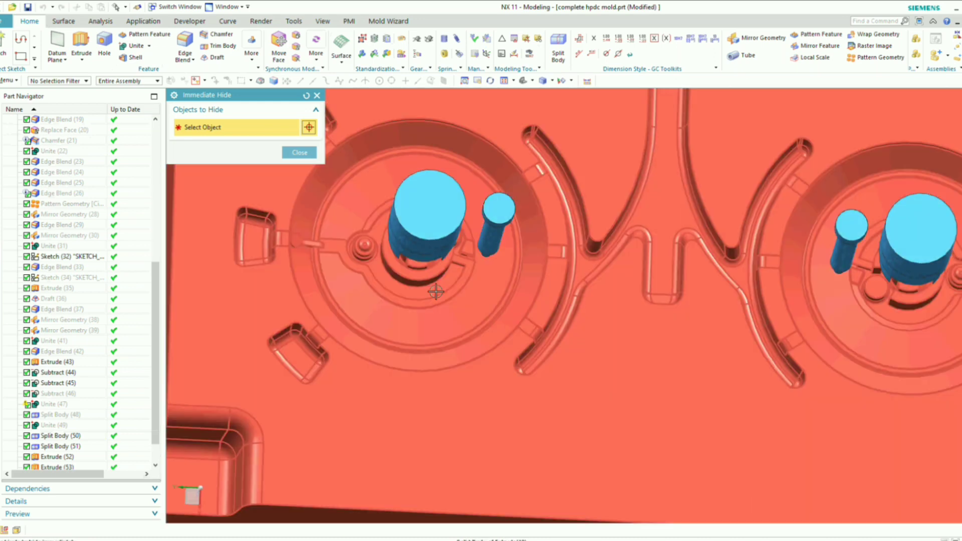
pyautogui.scroll(-3, 435, 292)
pyautogui.click(300, 151)
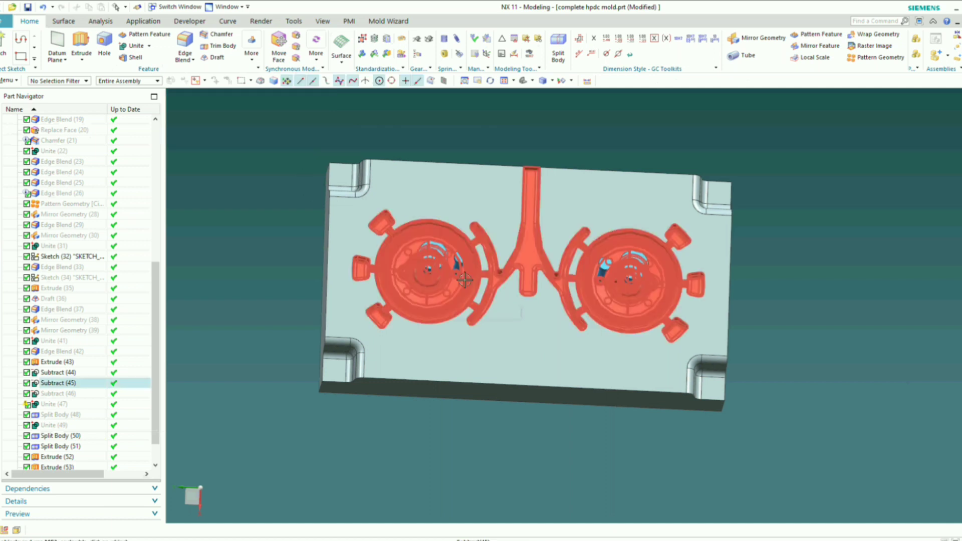
# - Hide the cylindrical inserts and stepped pins above both cavities
pyautogui.hotkey('ctrl', 'shift', 'i')
pyautogui.click(443, 267)
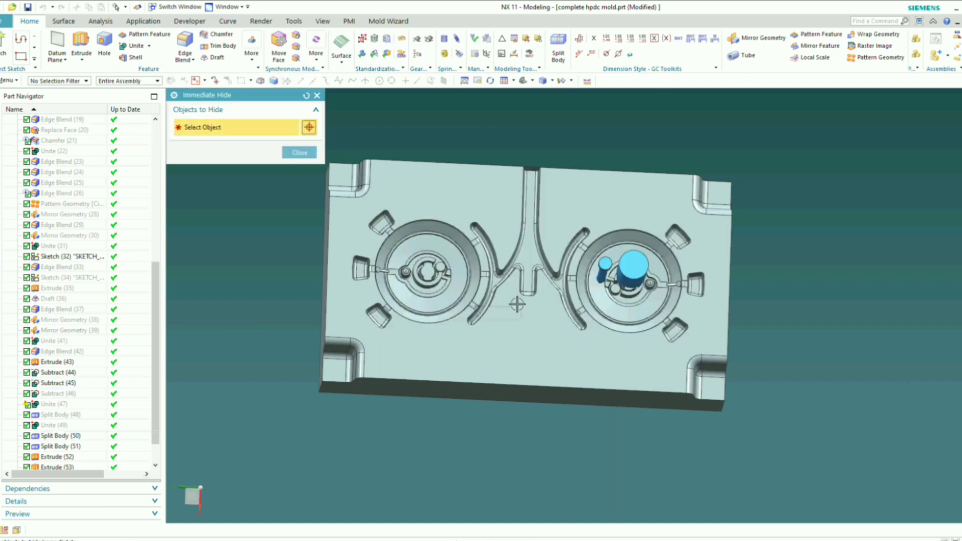
pyautogui.click(606, 279)
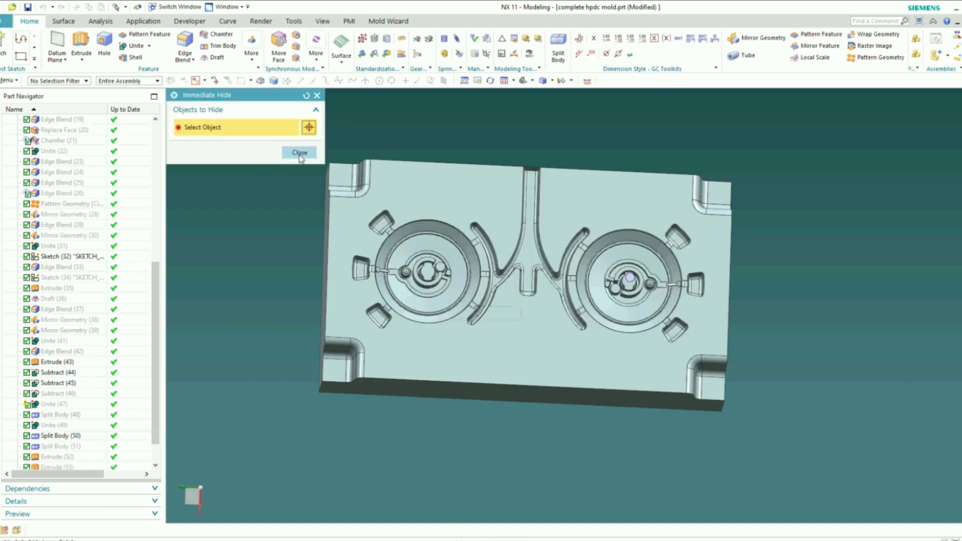
pyautogui.click(300, 156)
# - Move the small leftover round split body at the center of one cavity to layer 13
pyautogui.scroll(-1, 418, 231)
pyautogui.moveTo(419, 231); pyautogui.dragTo(426, 271, button='middle')
pyautogui.press('F8')
pyautogui.scroll(6, 580, 277)
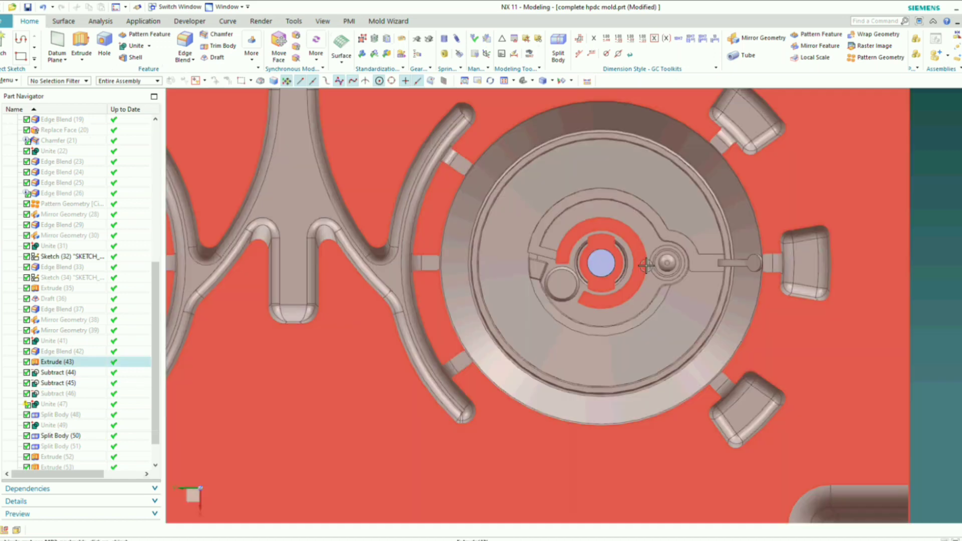
pyautogui.scroll(3, 627, 273)
pyautogui.scroll(-3, 597, 283)
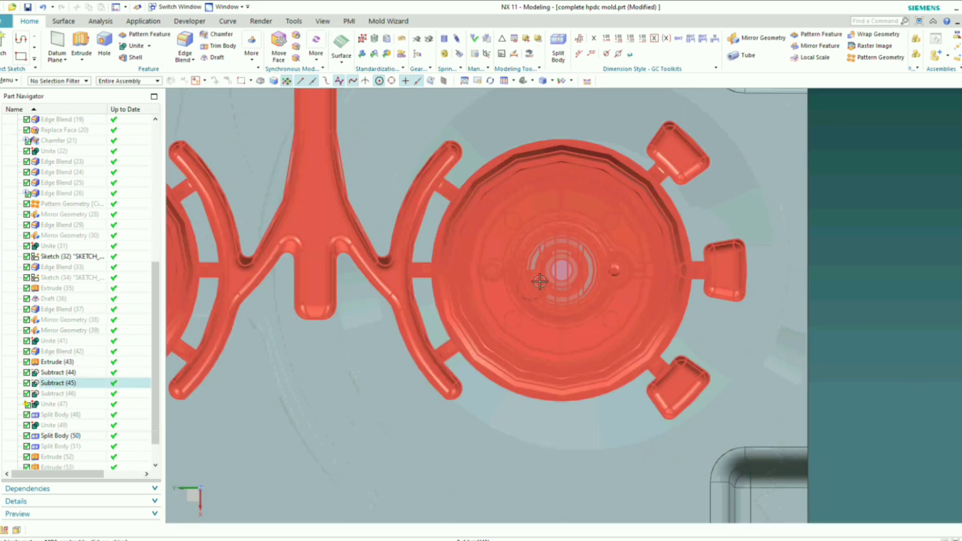
pyautogui.click(316, 21)
pyautogui.click(254, 50)
pyautogui.scroll(3, 561, 278)
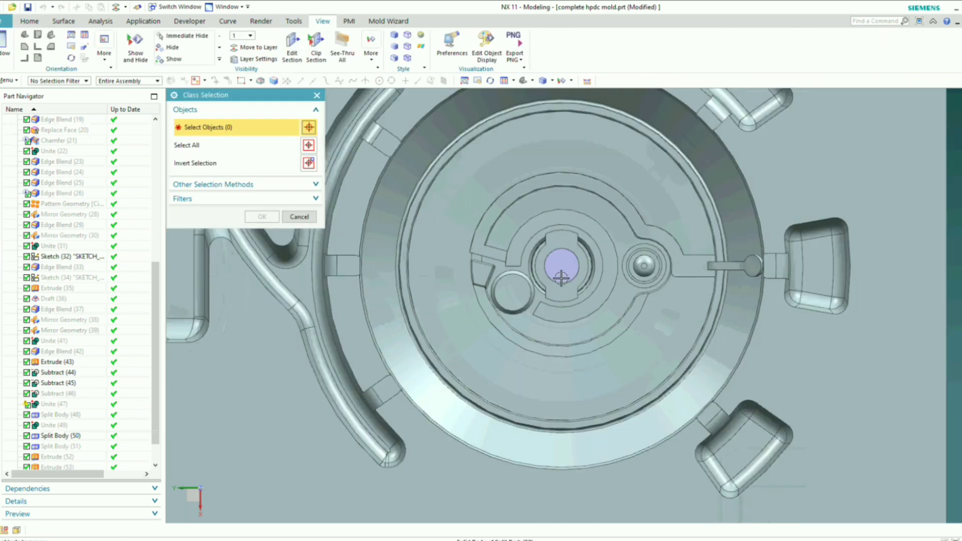
pyautogui.scroll(-3, 600, 259)
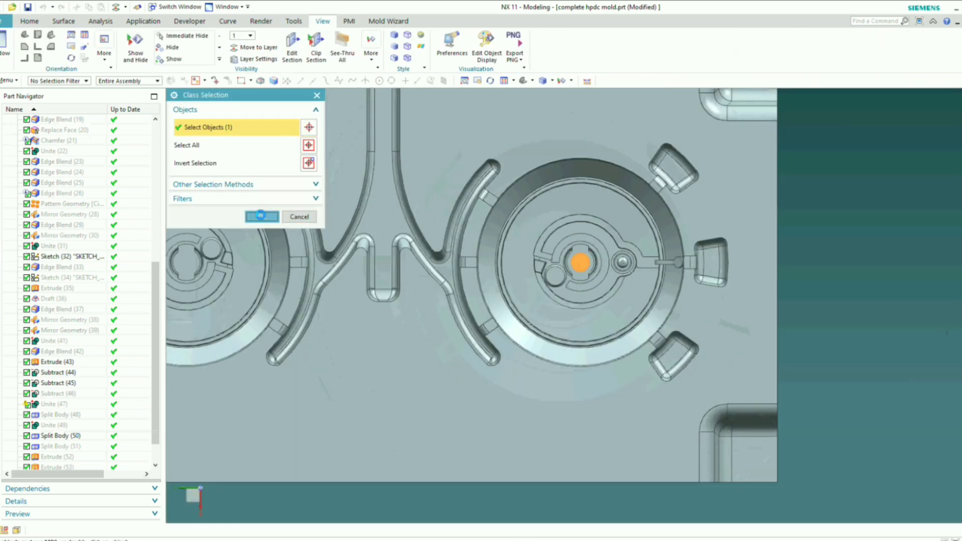
pyautogui.click(260, 216)
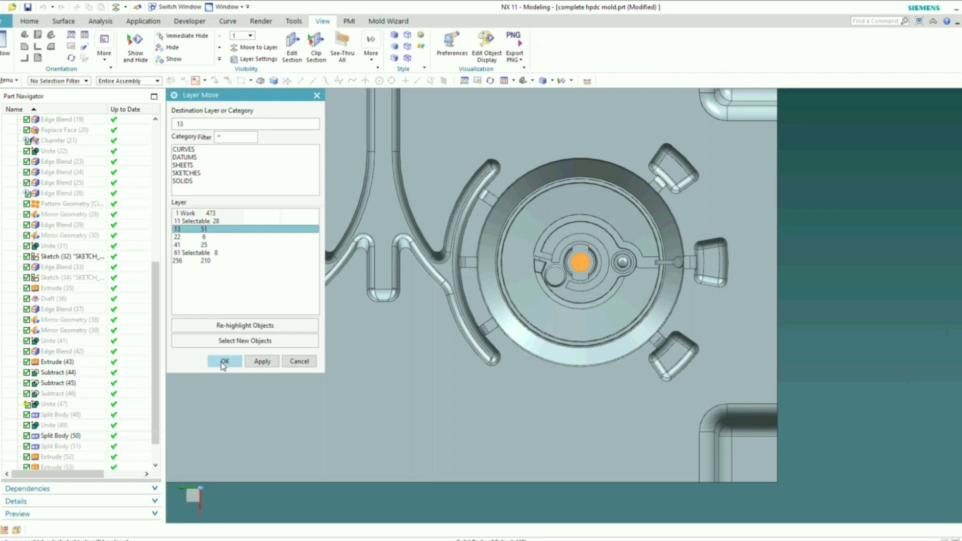
pyautogui.click(224, 361)
# - Start a Split Body on the mold block with the Extrude tool option and pick the circular edge around the domed pin in one cavity
pyautogui.scroll(-5, 590, 269)
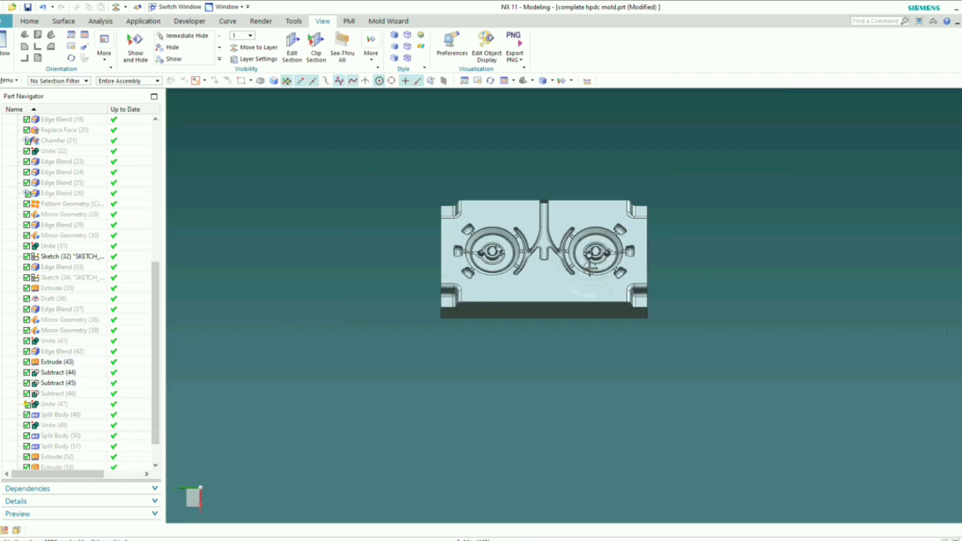
pyautogui.scroll(-1, 590, 270)
pyautogui.scroll(3, 589, 271)
pyautogui.moveTo(589, 271); pyautogui.dragTo(569, 282, button='middle')
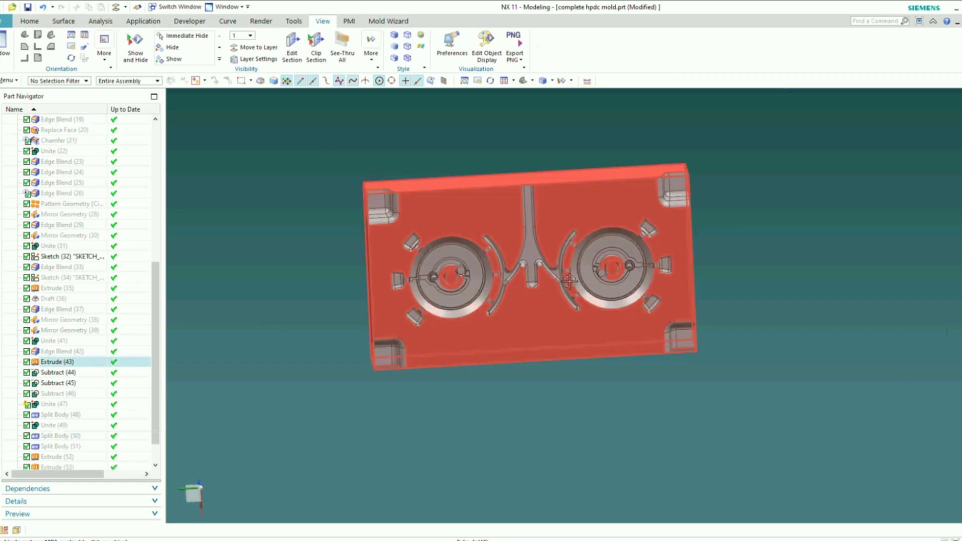
pyautogui.hotkey('ctrl', 'alt', 't')
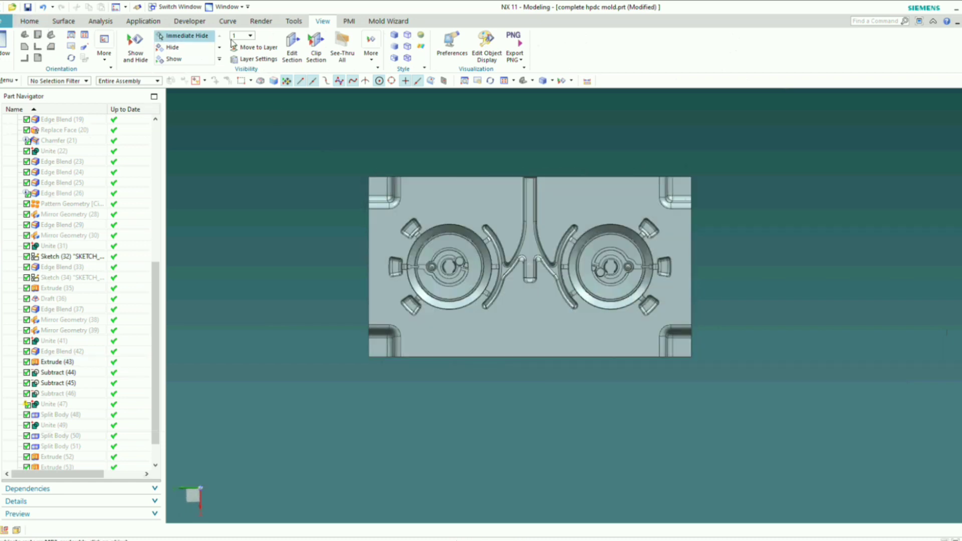
pyautogui.click(29, 21)
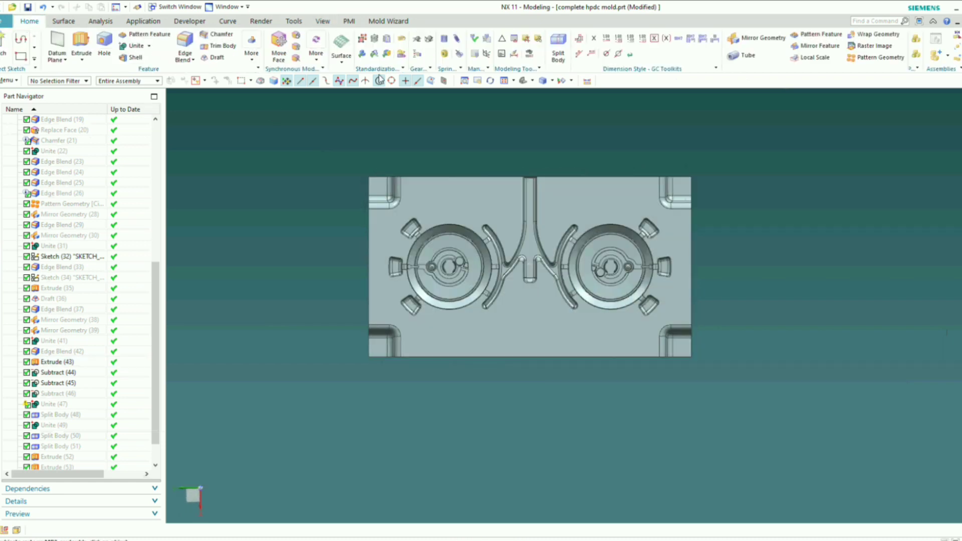
pyautogui.click(557, 49)
pyautogui.click(541, 211)
pyautogui.scroll(5, 358, 258)
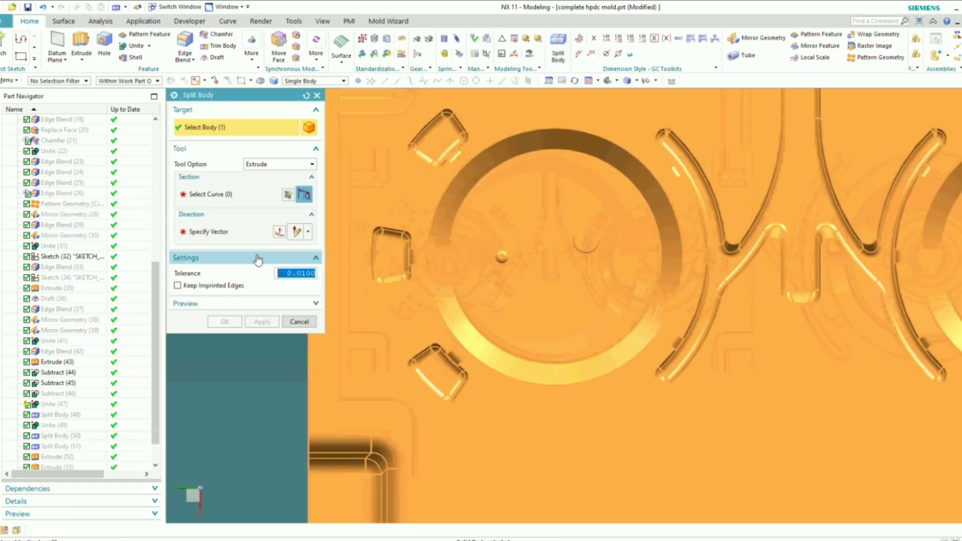
pyautogui.click(231, 196)
pyautogui.scroll(6, 496, 258)
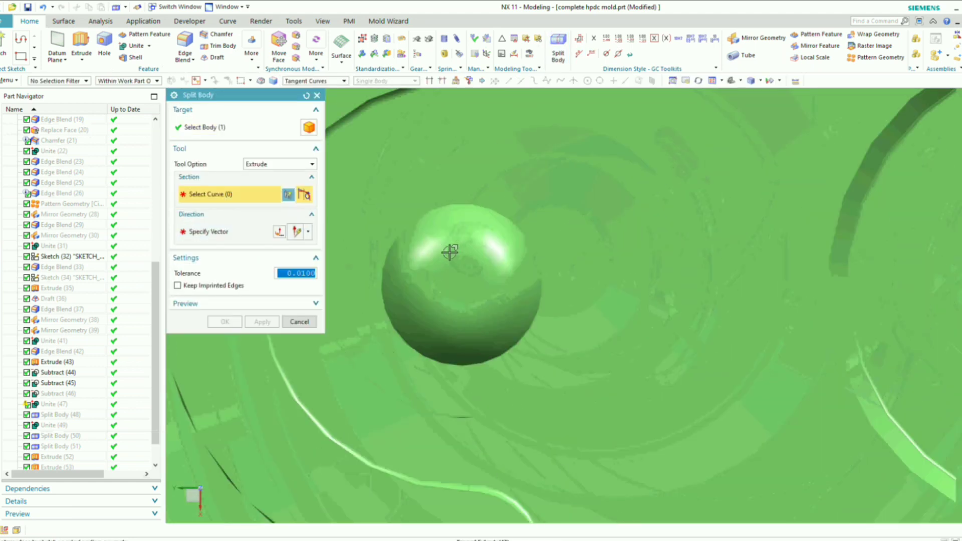
pyautogui.moveTo(469, 259)
pyautogui.mouseDown(button='middle')
pyautogui.moveTo(479, 242)
pyautogui.moveTo(476, 252)
pyautogui.mouseUp(button='middle')
pyautogui.scroll(2, 426, 275)
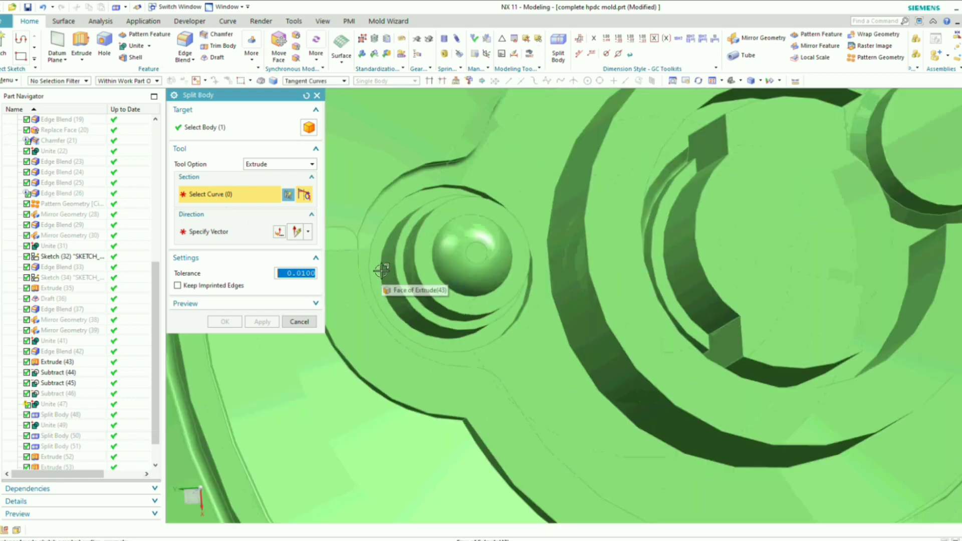
pyautogui.scroll(-4, 380, 281)
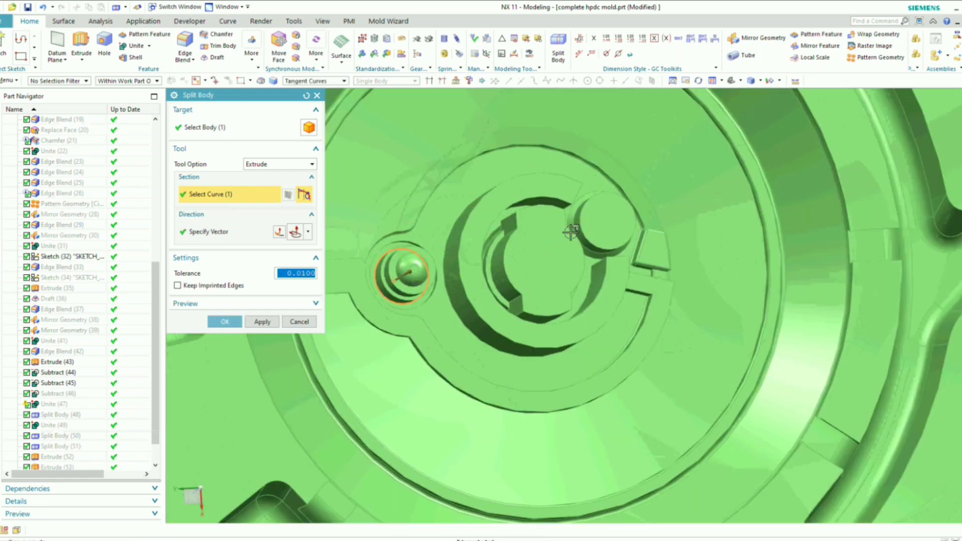
# - Add the circular edge of the round boss beside the central hub in the same cavity to the split section
pyautogui.scroll(5, 590, 229)
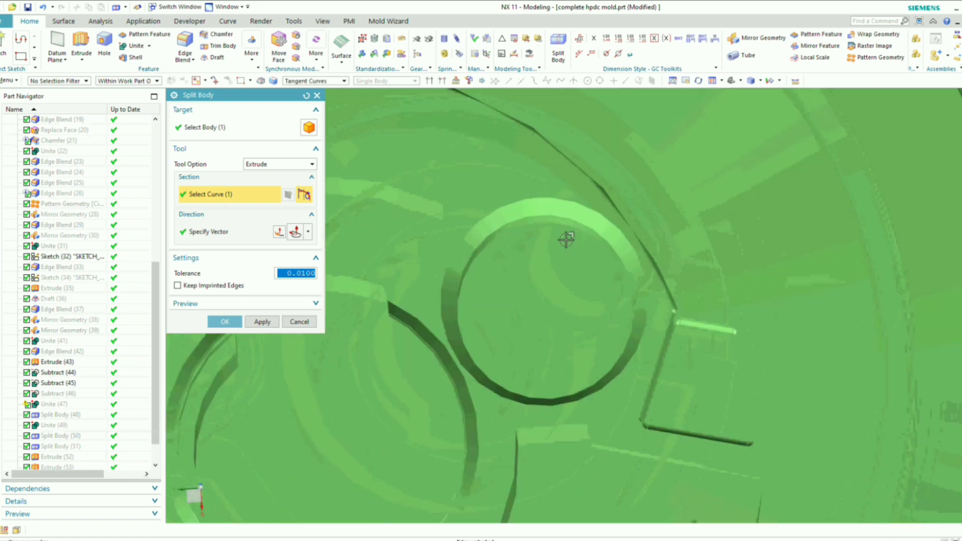
pyautogui.scroll(-3, 544, 239)
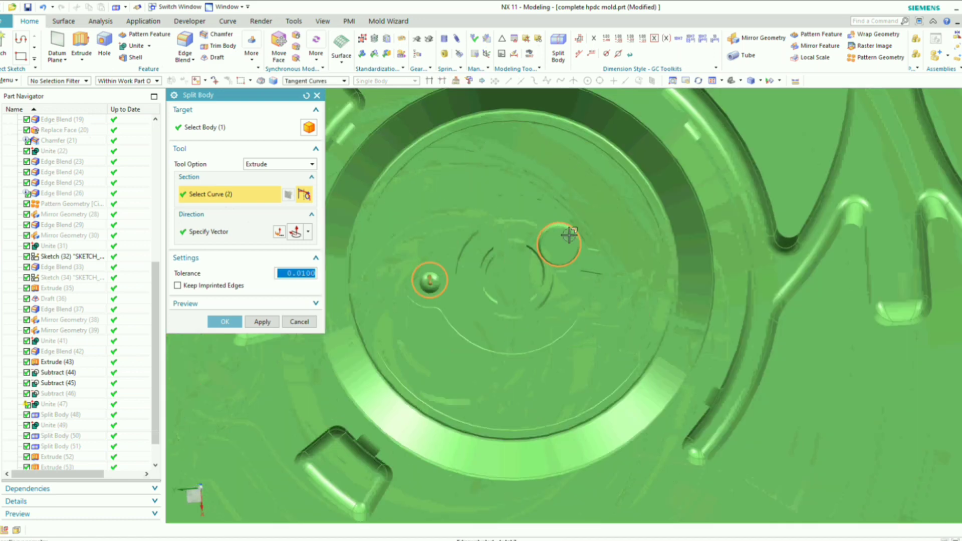
pyautogui.scroll(4, 545, 259)
pyautogui.scroll(-3, 545, 260)
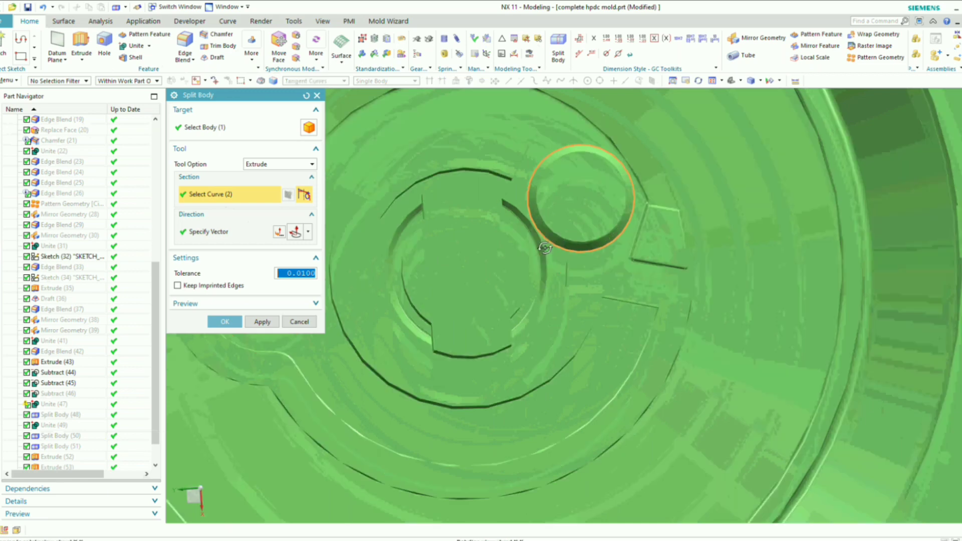
pyautogui.scroll(5, 543, 241)
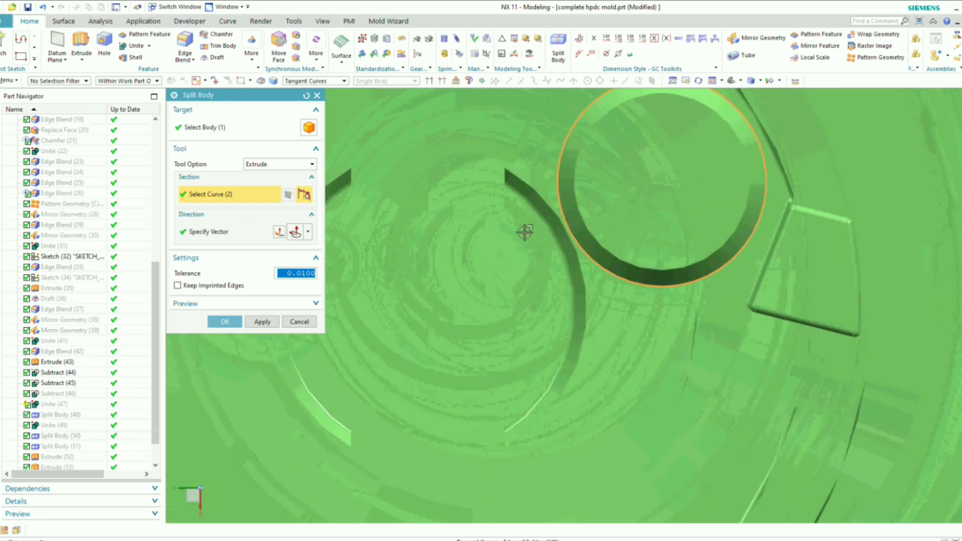
pyautogui.scroll(-4, 545, 240)
pyautogui.scroll(1, 546, 239)
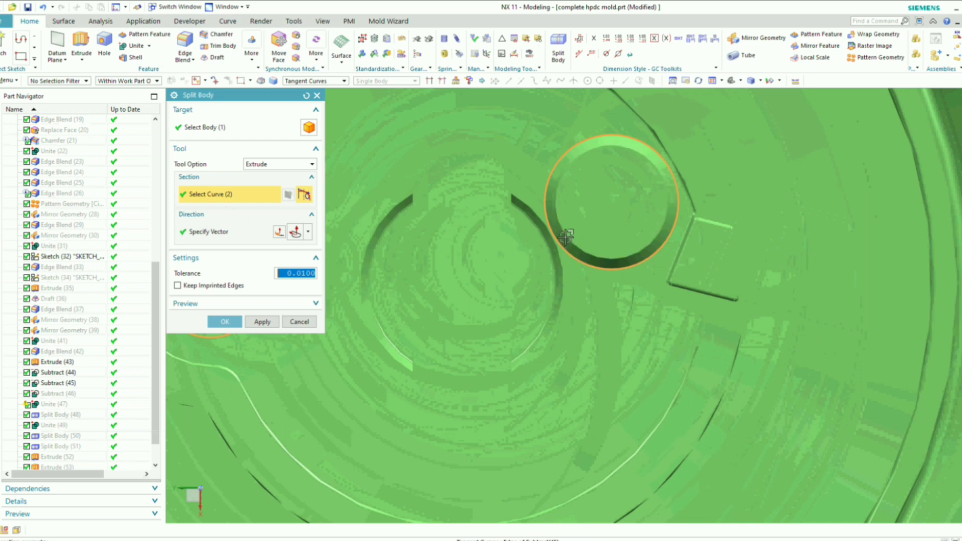
pyautogui.moveTo(565, 239); pyautogui.dragTo(567, 243, button='middle')
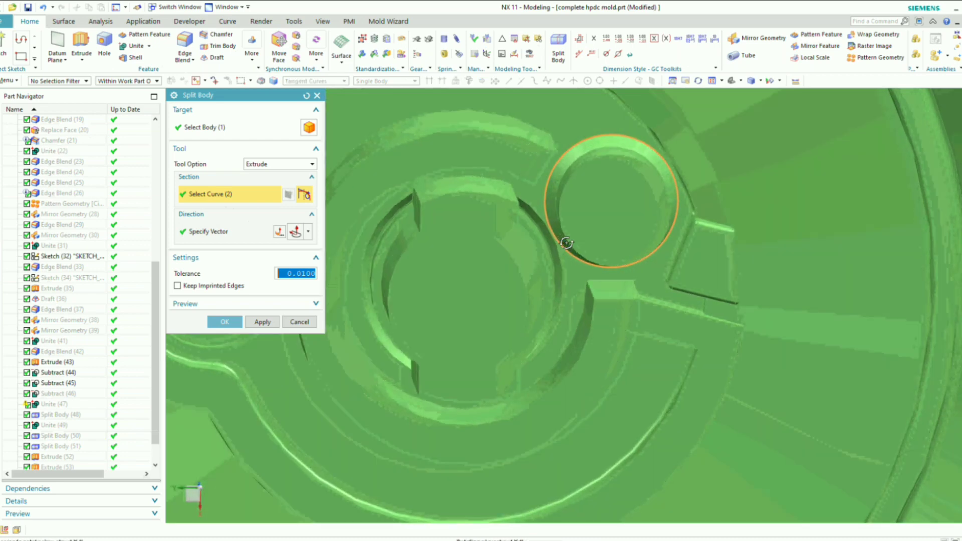
pyautogui.click(567, 169)
pyautogui.moveTo(568, 168)
pyautogui.mouseDown(button='middle')
pyautogui.moveTo(571, 206)
pyautogui.moveTo(624, 219)
pyautogui.moveTo(585, 221)
pyautogui.moveTo(554, 200)
pyautogui.moveTo(555, 220)
pyautogui.mouseUp(button='middle')
pyautogui.moveTo(481, 244); pyautogui.dragTo(492, 225, button='middle')
pyautogui.scroll(-10, 491, 226)
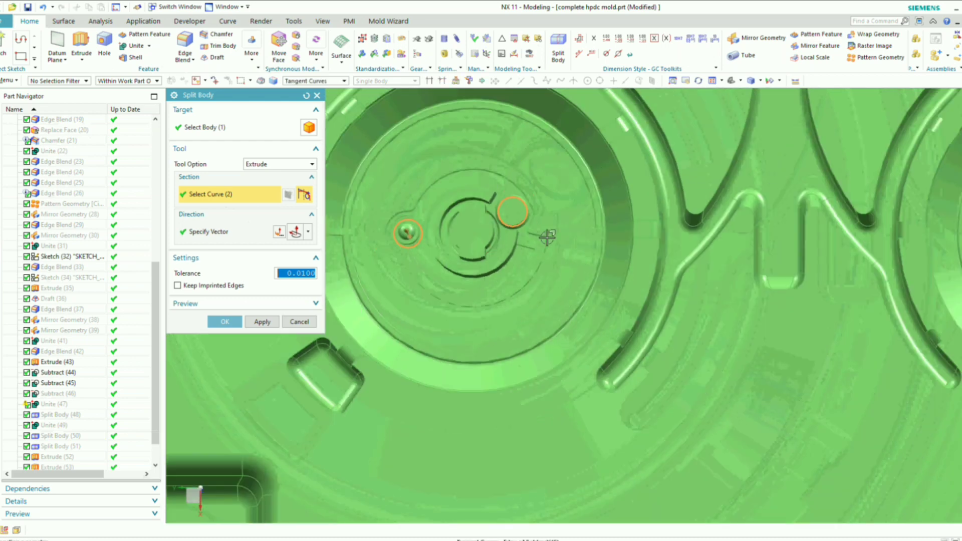
# - Add the matching domed-pin and round-boss circular edges in the other cavity, and split the mold block with all four circles
pyautogui.scroll(2, 684, 243)
pyautogui.scroll(10, 693, 241)
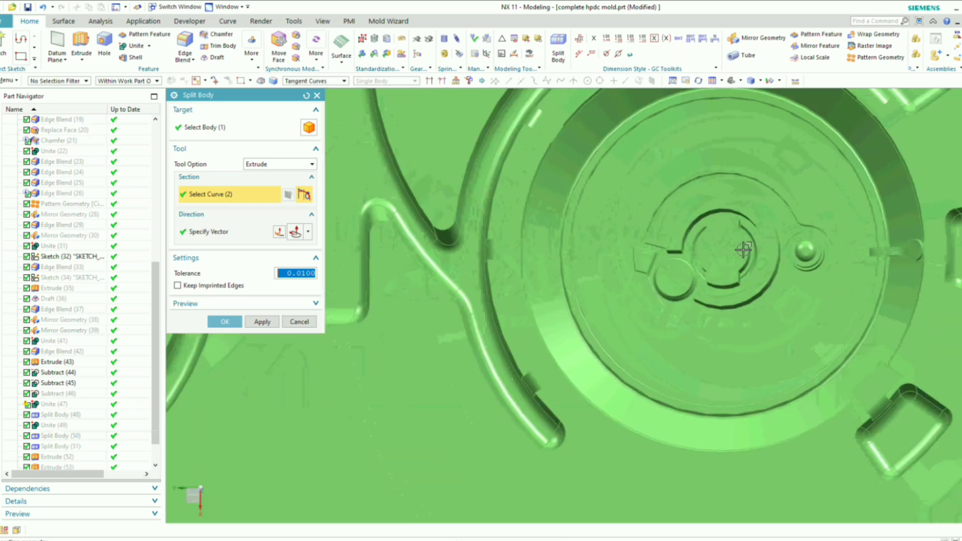
pyautogui.moveTo(844, 239); pyautogui.dragTo(842, 252, button='middle')
pyautogui.scroll(10, 847, 256)
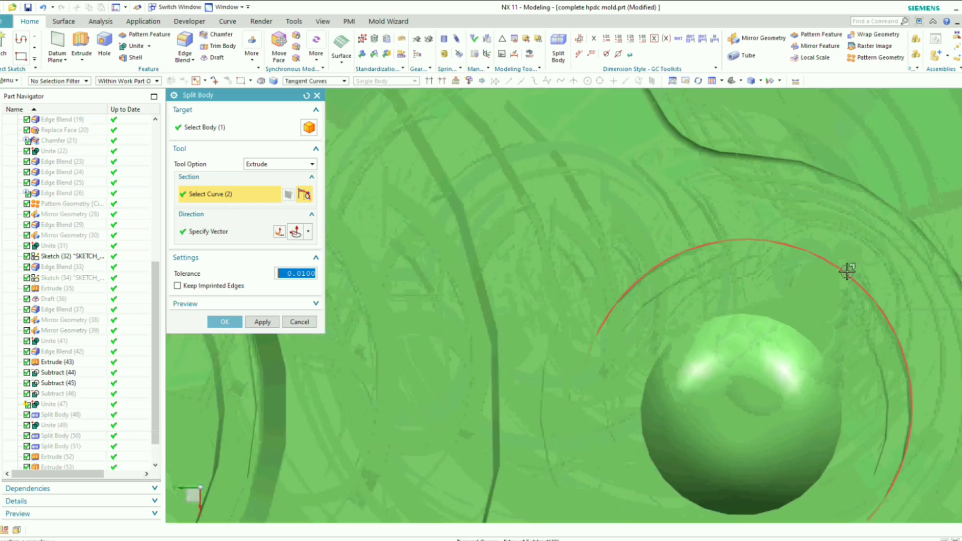
pyautogui.scroll(-10, 737, 237)
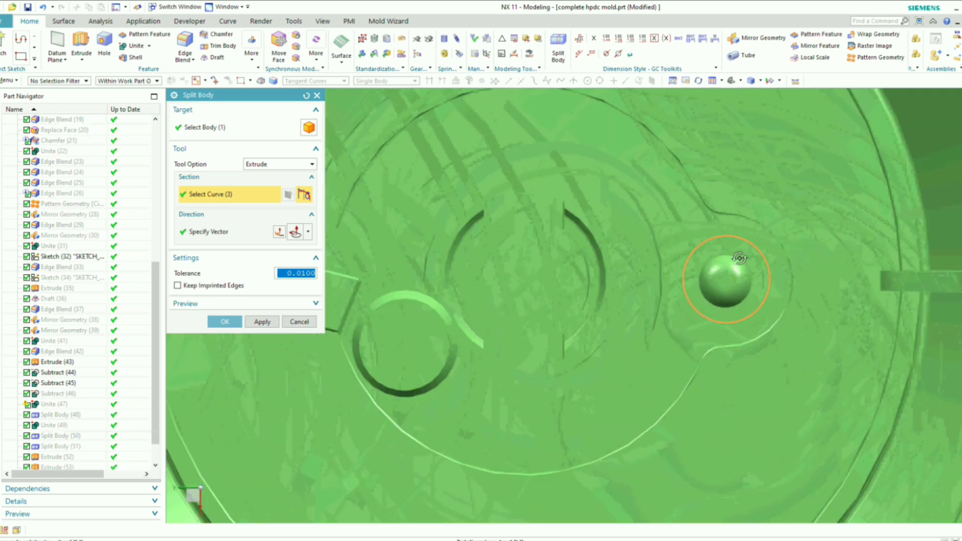
pyautogui.moveTo(738, 253); pyautogui.dragTo(740, 259, button='middle')
pyautogui.click(469, 341)
pyautogui.scroll(-10, 633, 274)
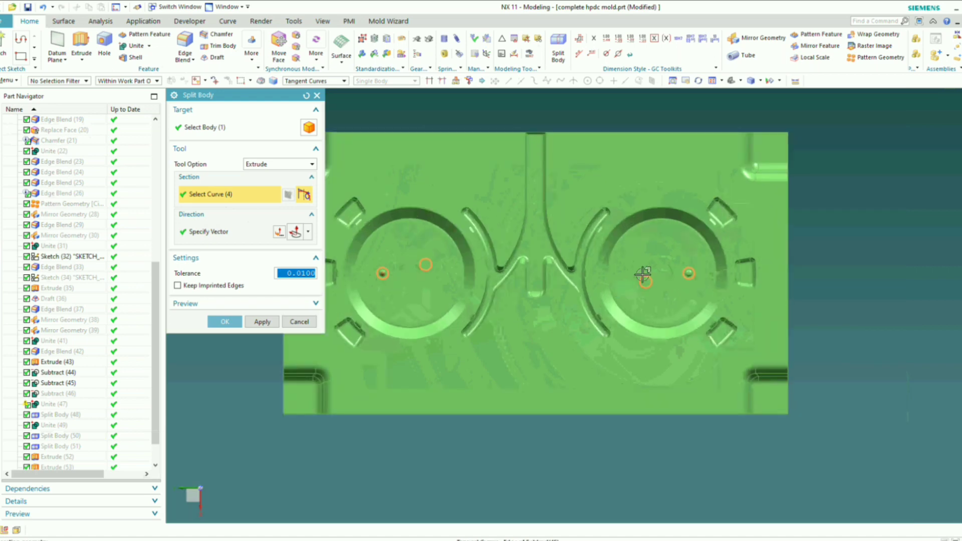
pyautogui.scroll(5, 664, 277)
pyautogui.moveTo(678, 279)
pyautogui.mouseDown(button='middle')
pyautogui.moveTo(696, 235)
pyautogui.moveTo(691, 259)
pyautogui.mouseUp(button='middle')
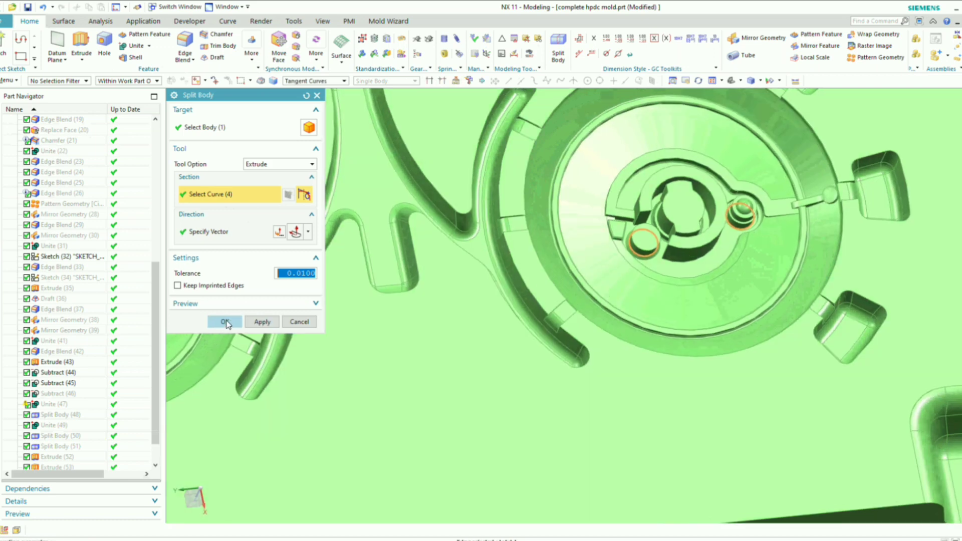
pyautogui.scroll(-3, 601, 328)
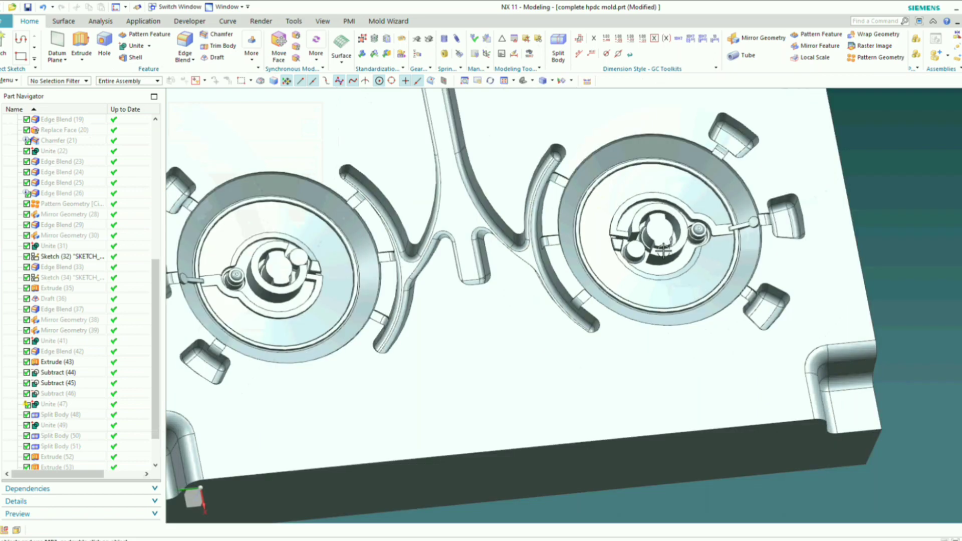
# - Change the display color of the split domed-pin and round-boss bodies in both cavities to light blue
pyautogui.moveTo(669, 284); pyautogui.dragTo(666, 236, button='middle')
pyautogui.scroll(5, 665, 254)
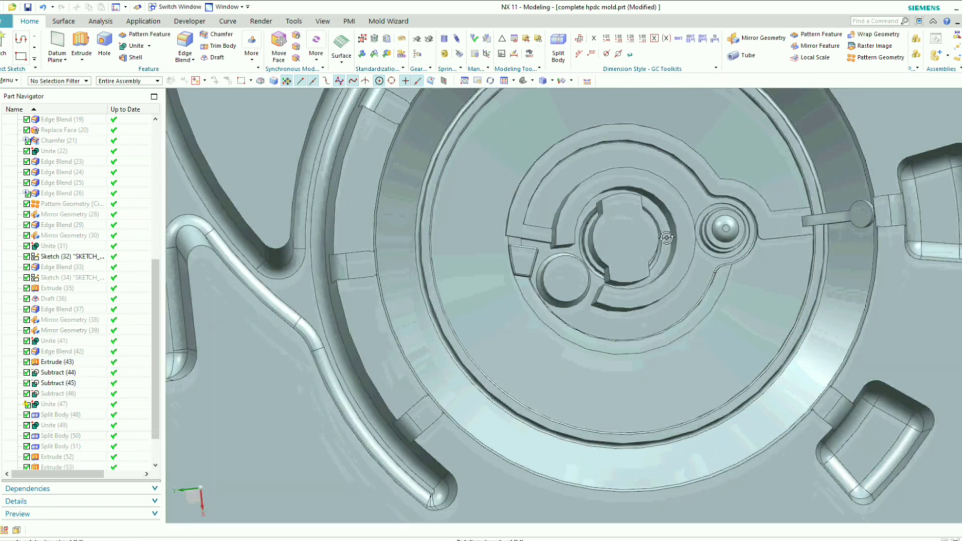
pyautogui.press('F8')
pyautogui.scroll(-2, 630, 250)
pyautogui.scroll(-3, 631, 250)
pyautogui.scroll(3, 641, 253)
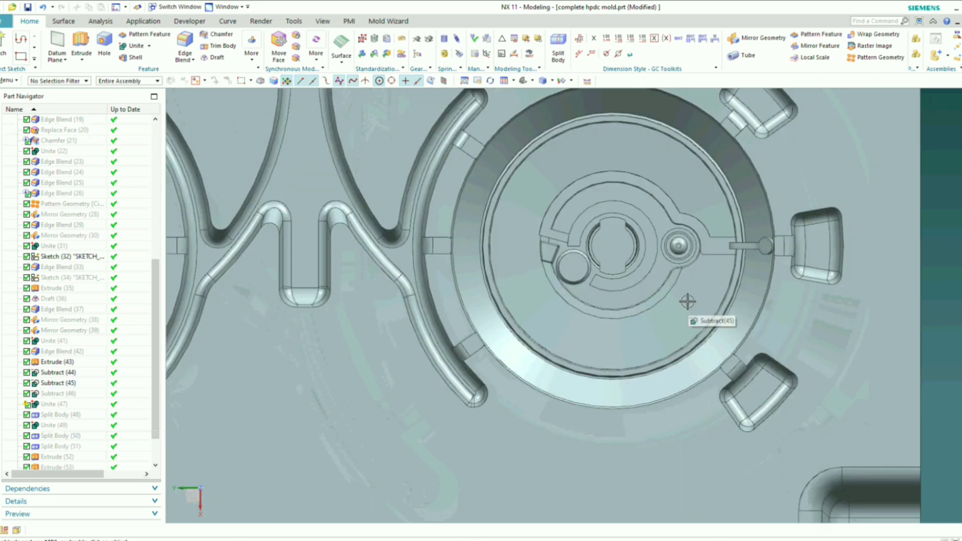
pyautogui.hotkey('ctrl', 'b')
pyautogui.scroll(3, 697, 248)
pyautogui.click(666, 252)
pyautogui.scroll(-3, 666, 252)
pyautogui.scroll(2, 595, 251)
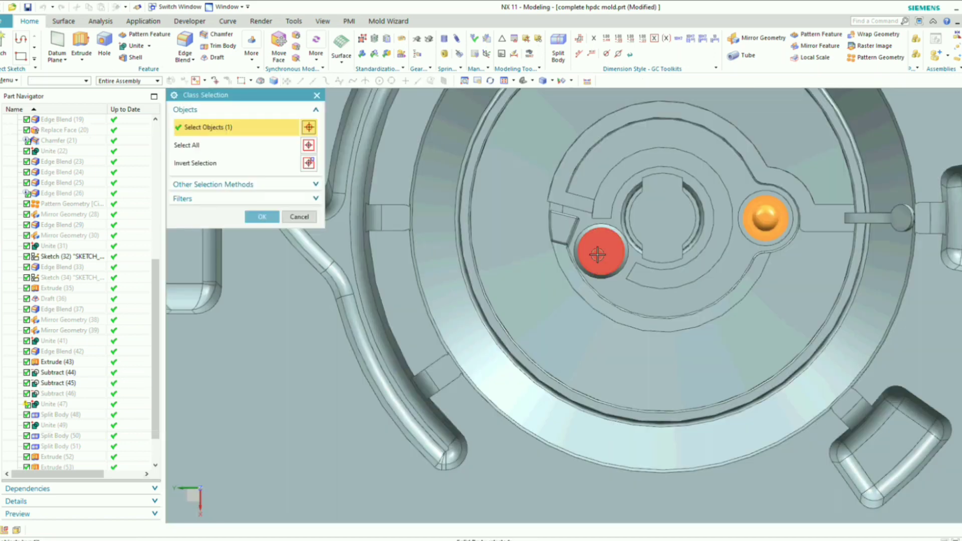
pyautogui.click(595, 252)
pyautogui.scroll(-4, 685, 277)
pyautogui.scroll(4, 422, 260)
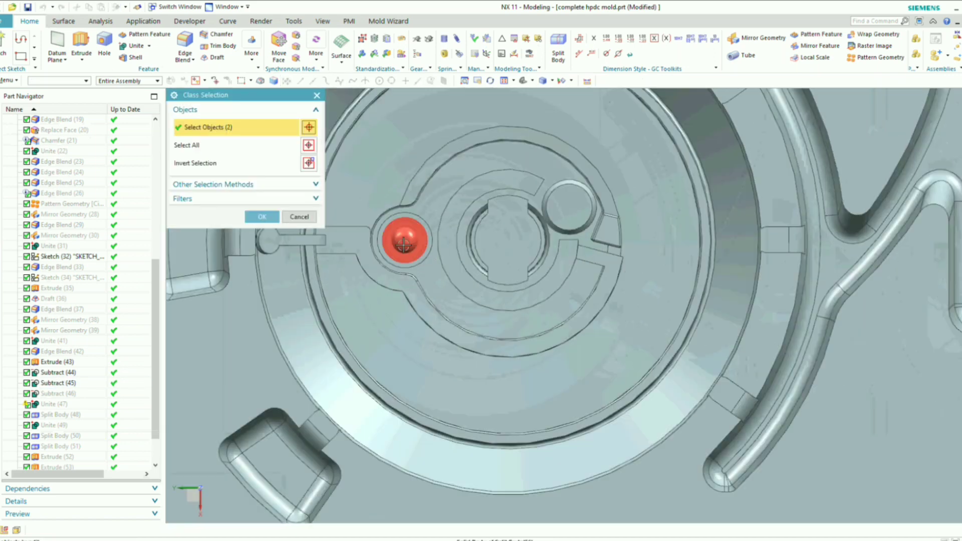
pyautogui.click(572, 224)
pyautogui.middleClick(371, 224)
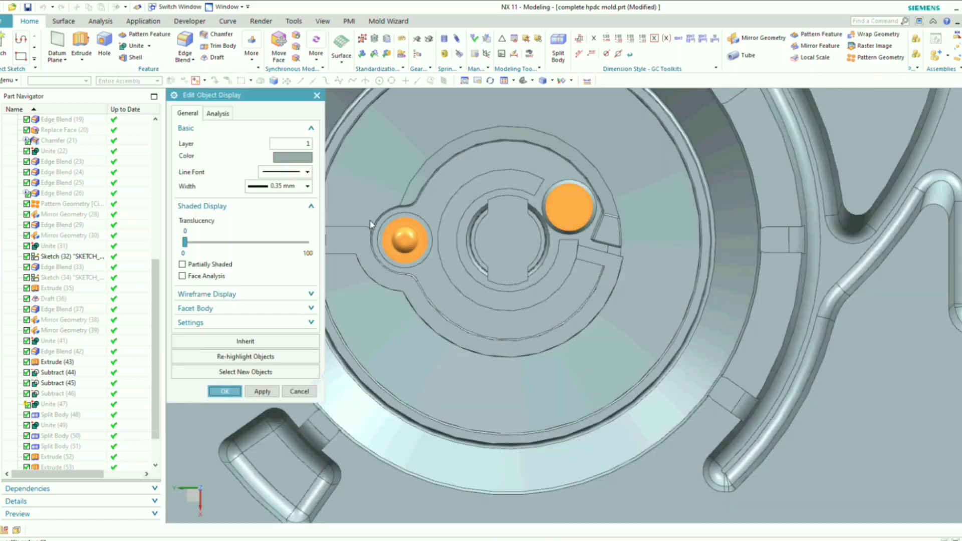
pyautogui.click(296, 157)
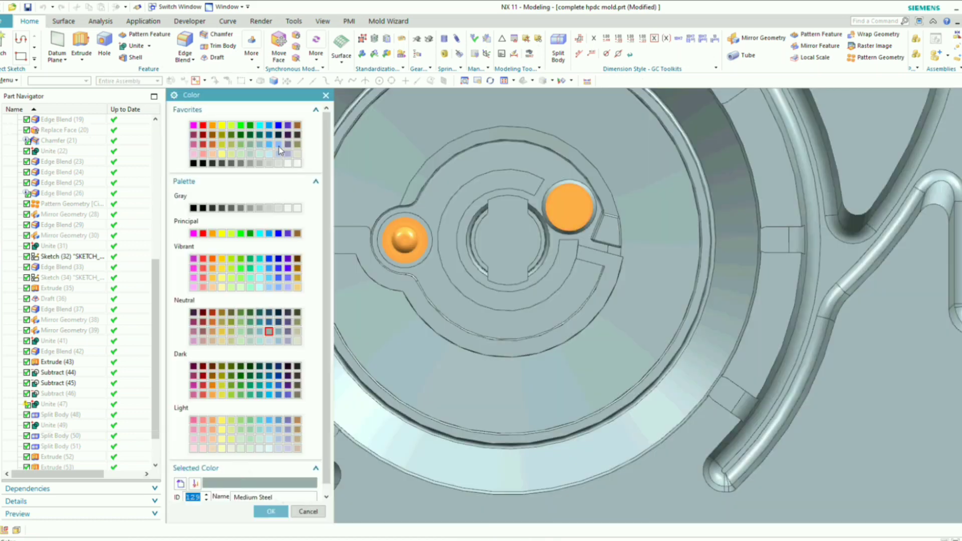
pyautogui.click(271, 512)
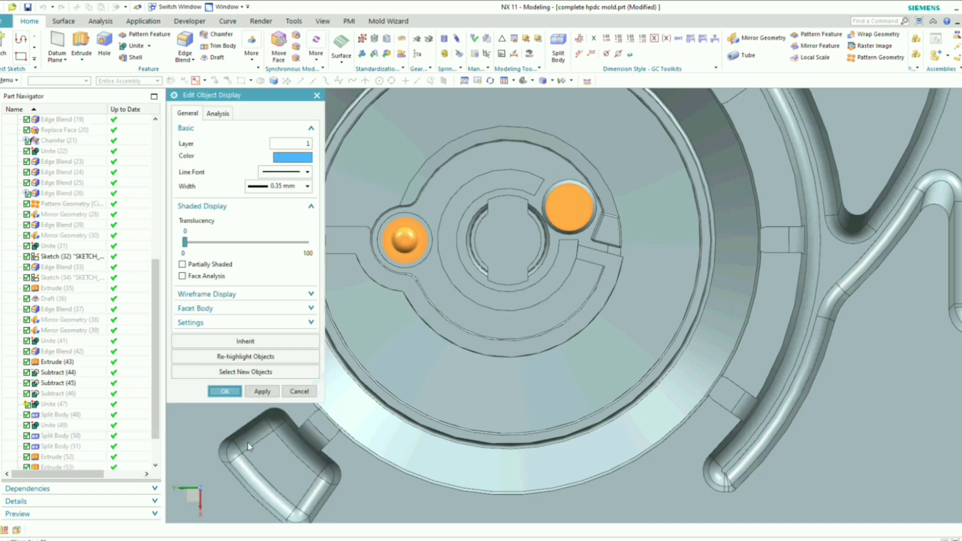
pyautogui.click(225, 391)
# - Hide the light blue pin and boss bodies in both cavities of the mold block
pyautogui.scroll(-5, 504, 321)
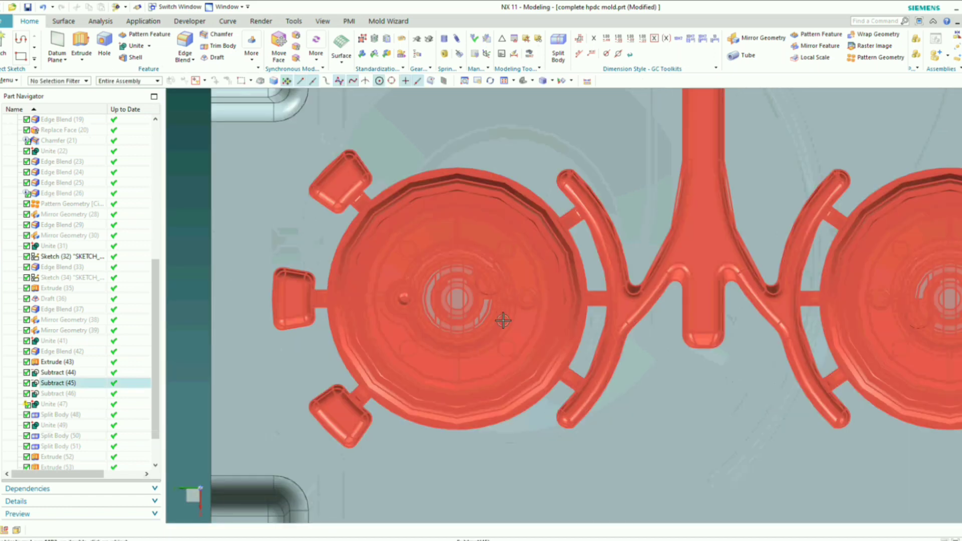
pyautogui.hotkey('ctrl', 'shift', 'i')
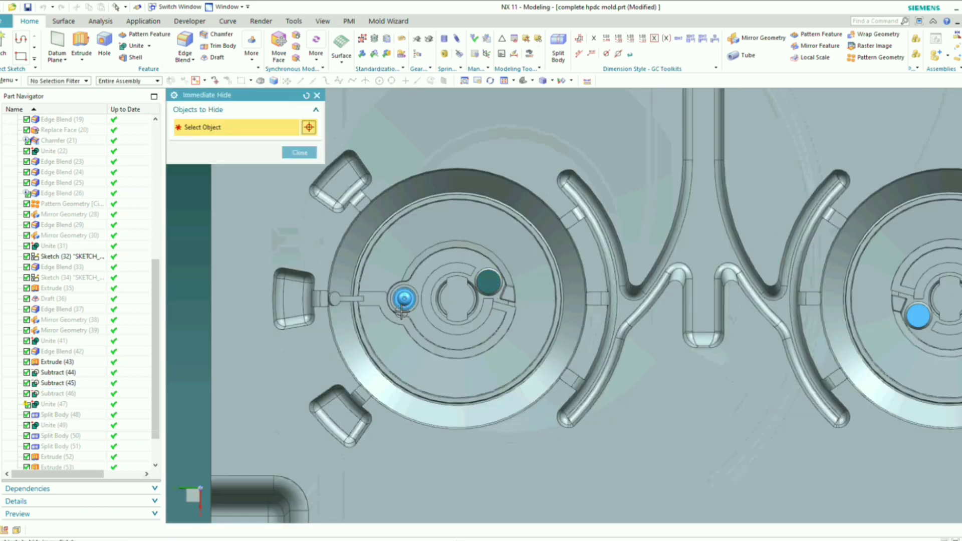
pyautogui.scroll(2, 400, 312)
pyautogui.scroll(-6, 401, 300)
pyautogui.scroll(7, 635, 329)
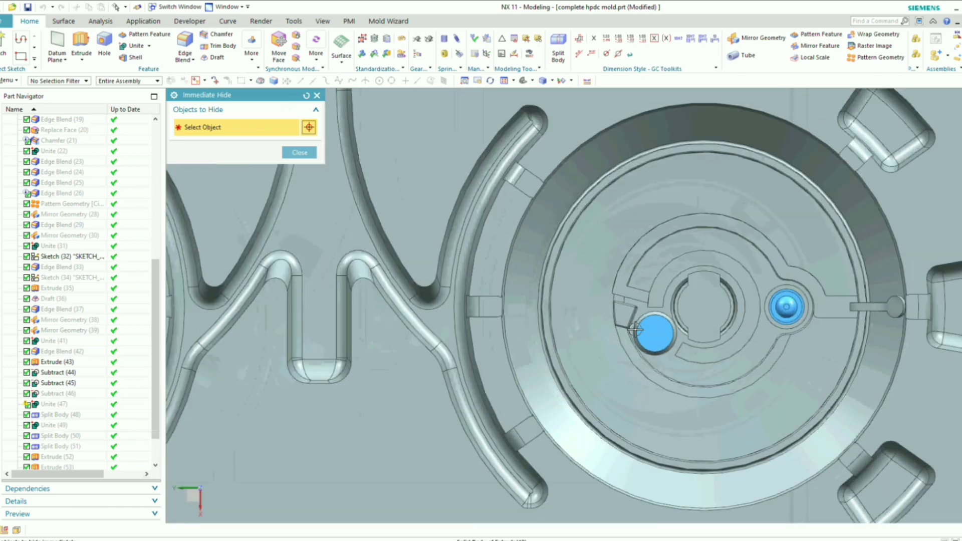
pyautogui.scroll(4, 635, 330)
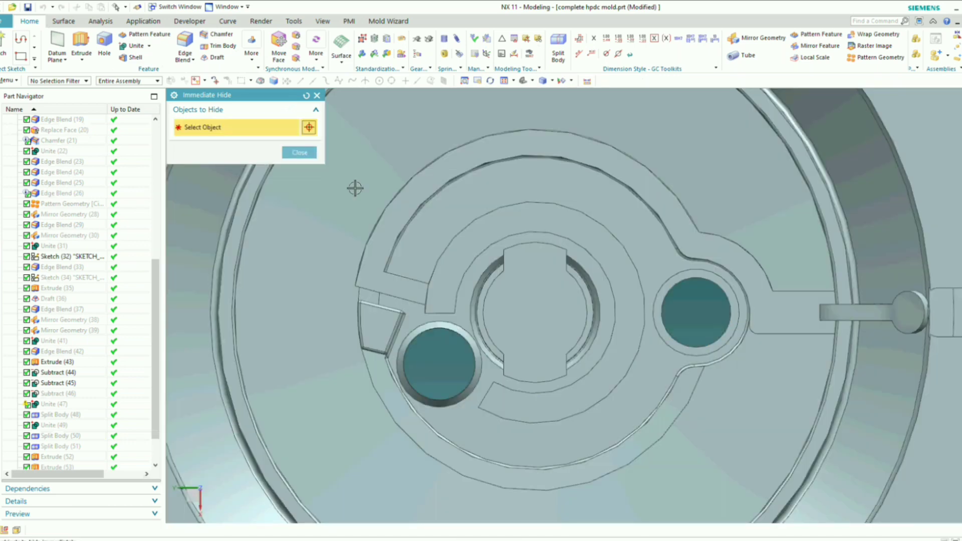
pyautogui.click(302, 155)
# - Examine the emptied pin holes, and inspect the opposite mold half with the blue parts, yellow runner and pins from several angles
pyautogui.scroll(-5, 625, 270)
pyautogui.scroll(3, 604, 287)
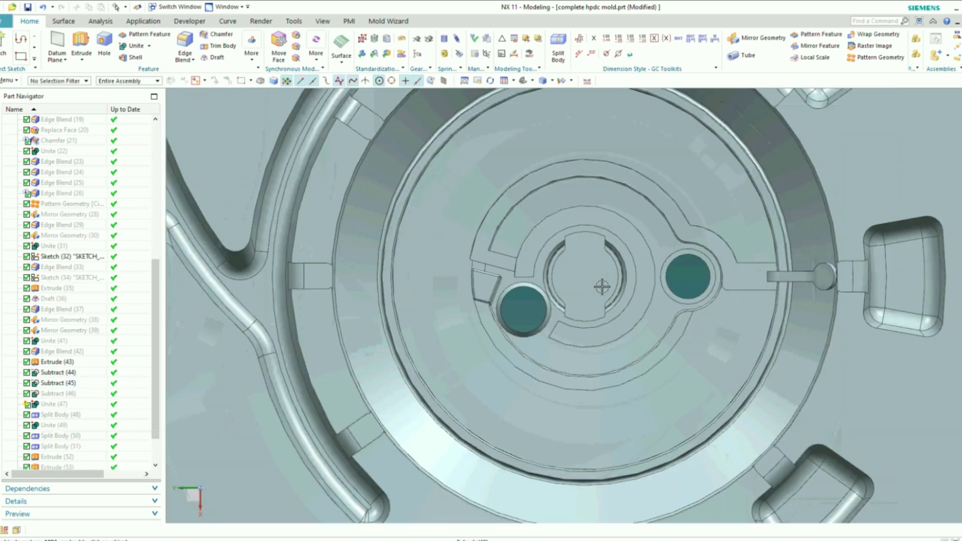
pyautogui.moveTo(602, 286)
pyautogui.mouseDown(button='middle')
pyautogui.moveTo(636, 247)
pyautogui.moveTo(612, 287)
pyautogui.mouseUp(button='middle')
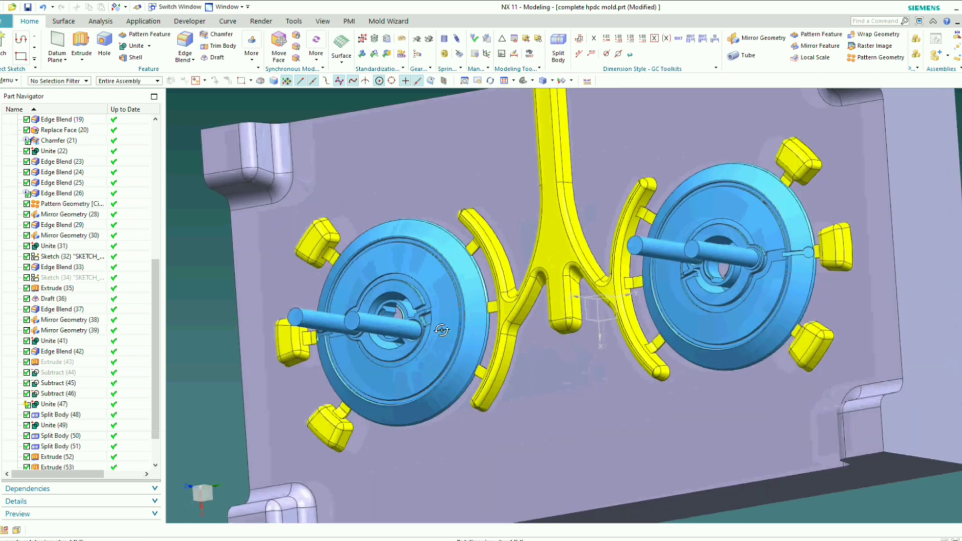
pyautogui.moveTo(442, 330); pyautogui.dragTo(464, 306, button='middle')
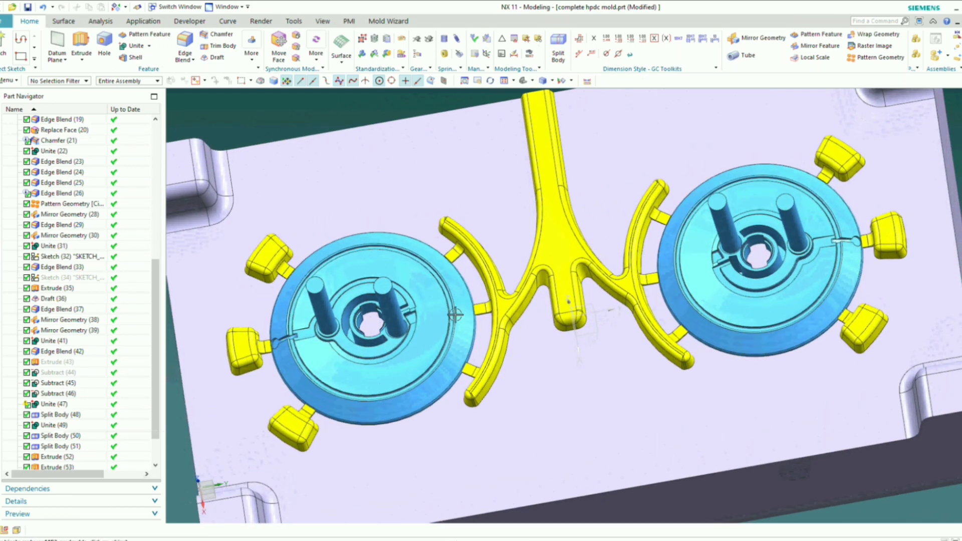
# - Hide the cast part with its runner, and hide the central inserts in both cavities of the mold block
pyautogui.scroll(5, 455, 315)
pyautogui.moveTo(359, 316)
pyautogui.mouseDown(button='middle')
pyautogui.moveTo(336, 353)
pyautogui.moveTo(377, 304)
pyautogui.moveTo(362, 330)
pyautogui.moveTo(350, 323)
pyautogui.moveTo(354, 307)
pyautogui.moveTo(357, 329)
pyautogui.mouseUp(button='middle')
pyautogui.hotkey('ctrl', 'shift', 'i')
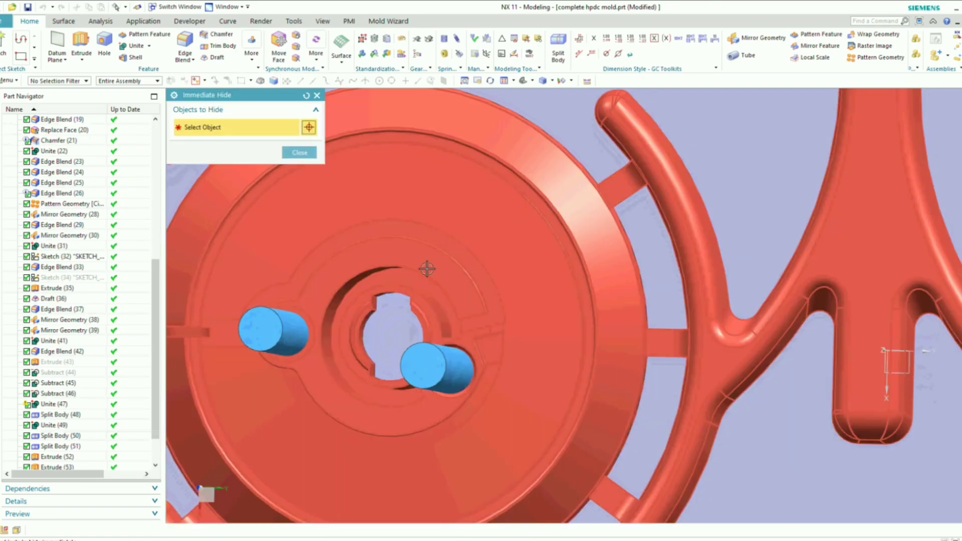
pyautogui.click(411, 303)
pyautogui.moveTo(412, 308); pyautogui.dragTo(432, 296, button='middle')
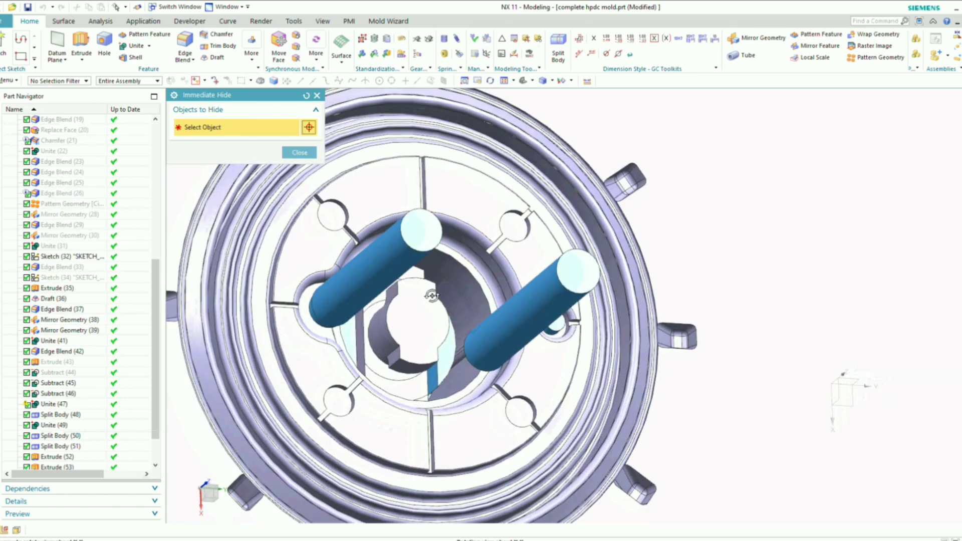
pyautogui.click(404, 321)
pyautogui.scroll(-3, 407, 321)
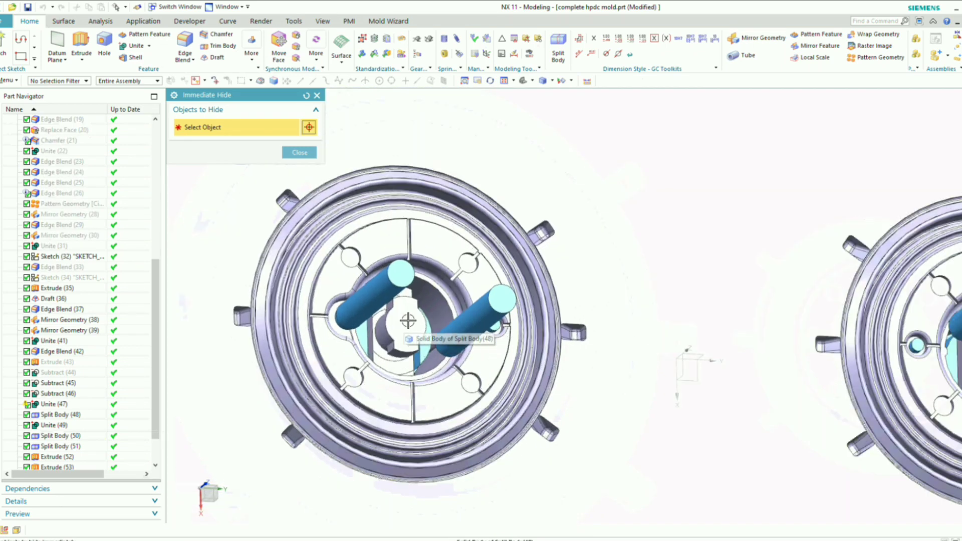
pyautogui.scroll(-2, 378, 340)
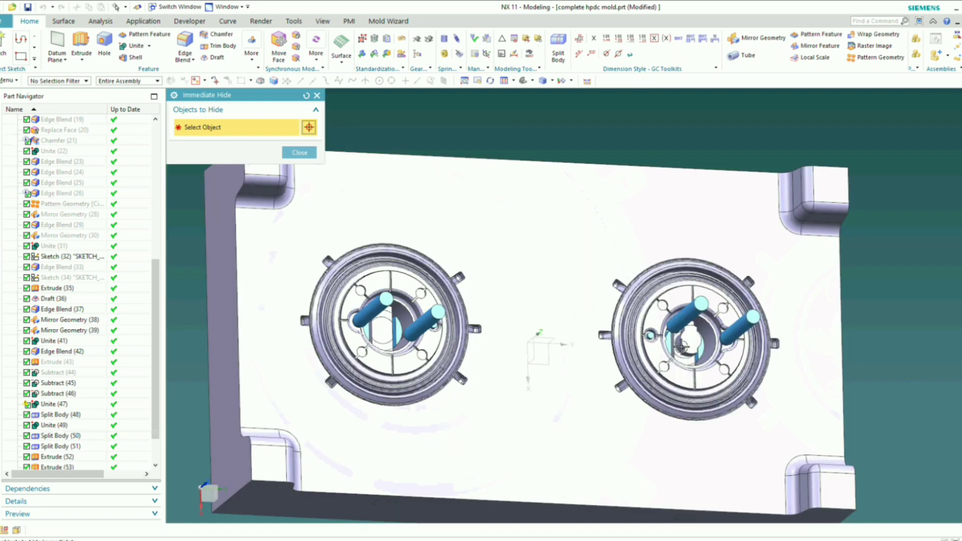
pyautogui.scroll(4, 626, 326)
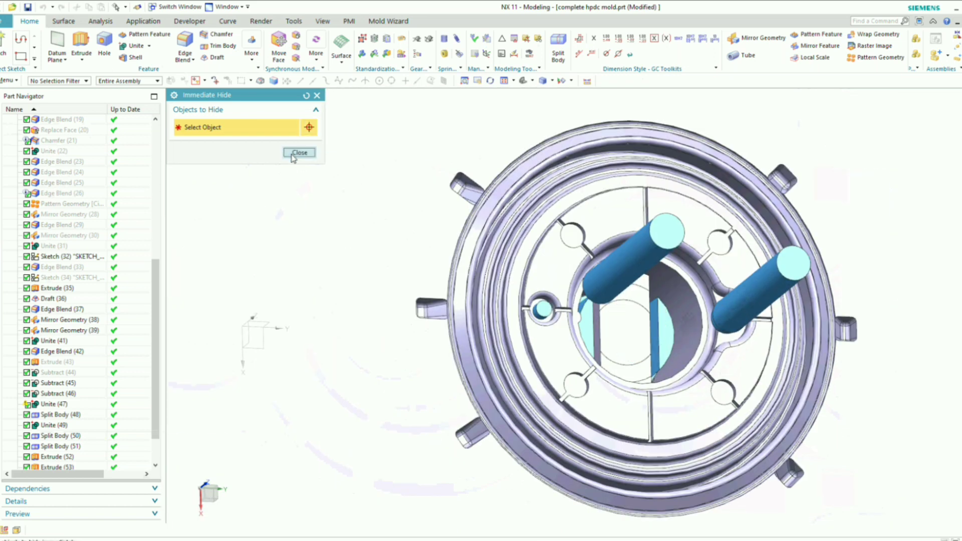
pyautogui.click(299, 153)
# - Swap the shown and hidden bodies, and hide the cast part covering the opposite mold half
pyautogui.hotkey('ctrl', 'shift', 'b')
pyautogui.moveTo(516, 276); pyautogui.dragTo(529, 373, button='middle')
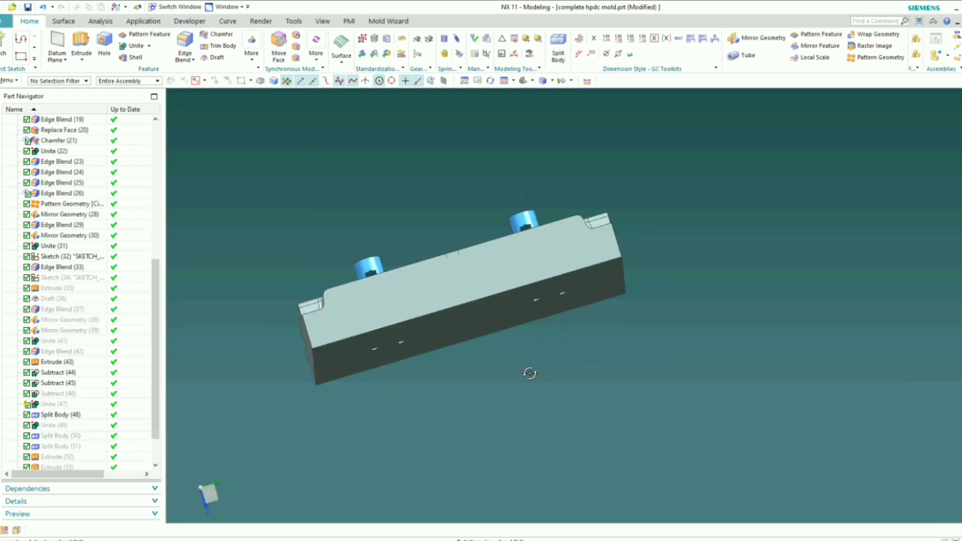
pyautogui.hotkey('ctrl', 'b')
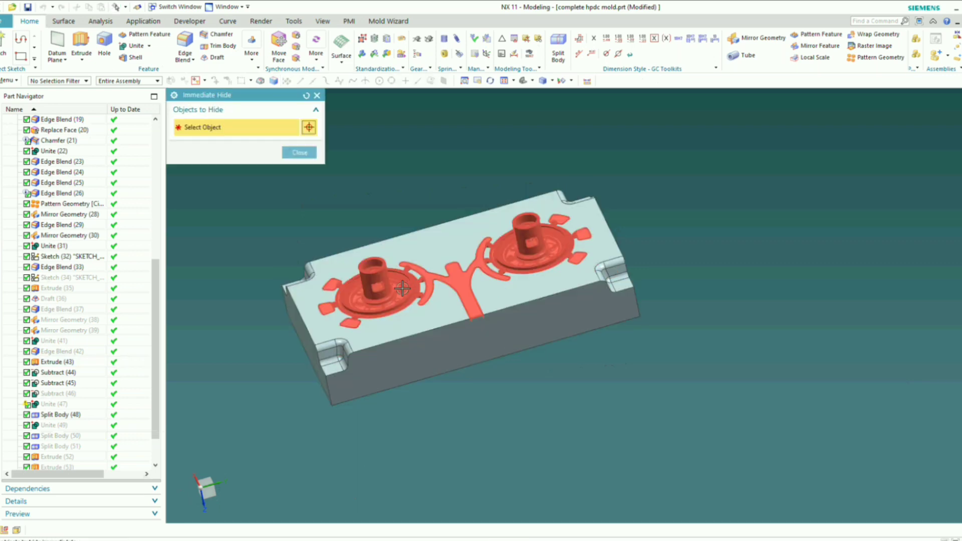
pyautogui.click(383, 291)
pyautogui.scroll(4, 383, 291)
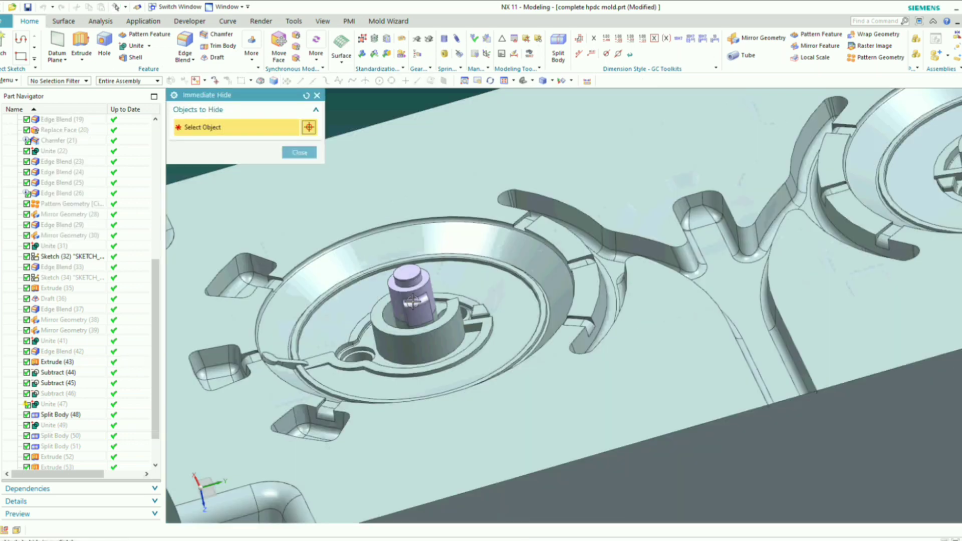
pyautogui.click(299, 154)
# - Unite the mold block with the stepped central core pins of both cavities
pyautogui.scroll(-4, 286, 181)
pyautogui.scroll(2, 625, 191)
pyautogui.moveTo(627, 191)
pyautogui.mouseDown(button='middle')
pyautogui.moveTo(640, 189)
pyautogui.moveTo(633, 191)
pyautogui.mouseUp(button='middle')
pyautogui.scroll(1, 535, 225)
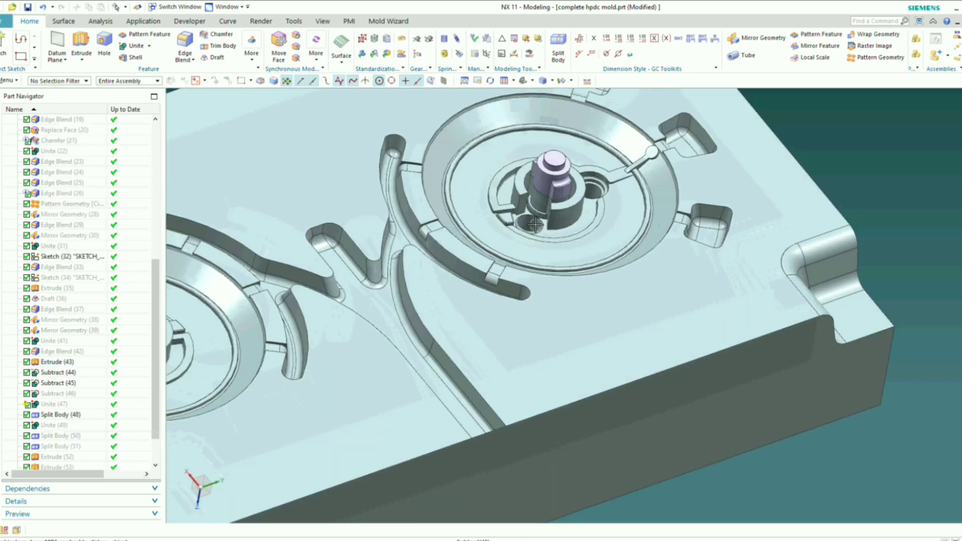
pyautogui.click(137, 45)
pyautogui.scroll(-4, 610, 187)
pyautogui.click(610, 206)
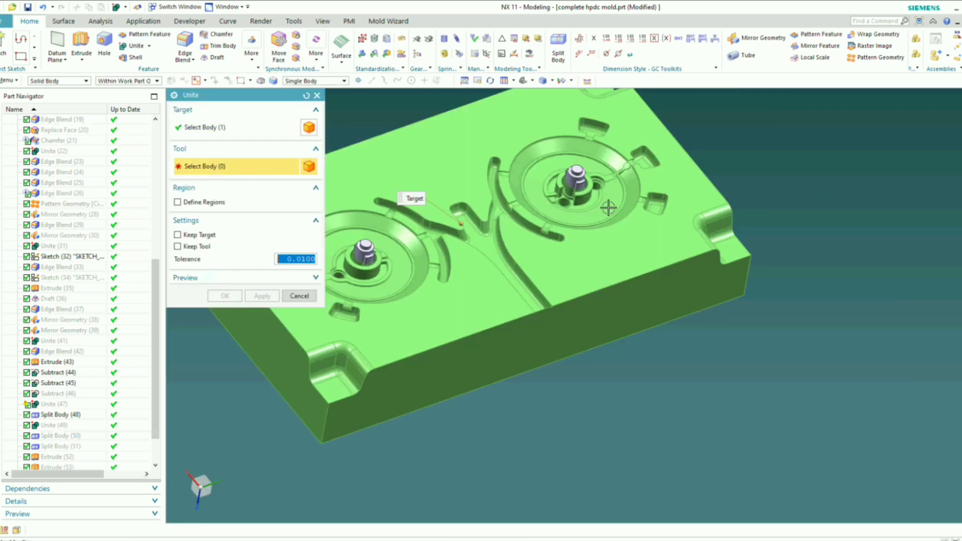
pyautogui.scroll(-1, 582, 219)
pyautogui.scroll(-1, 513, 173)
pyautogui.moveTo(416, 117); pyautogui.dragTo(767, 359)
pyautogui.moveTo(672, 329); pyautogui.dragTo(648, 300, button='middle')
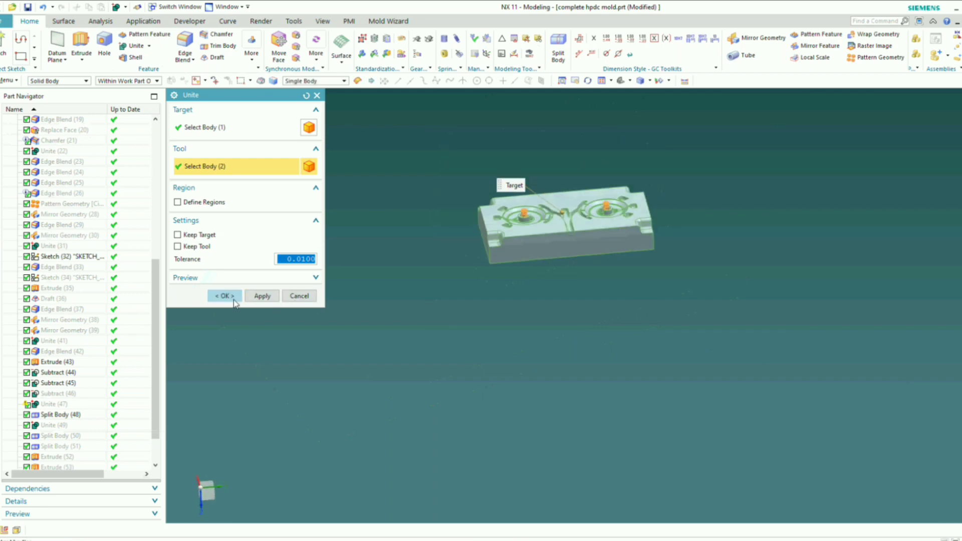
pyautogui.click(225, 295)
# - Examine the central core pin, the clearance to the two round pin holes and the surrounding ring, both straight on and tilted
pyautogui.scroll(8, 472, 258)
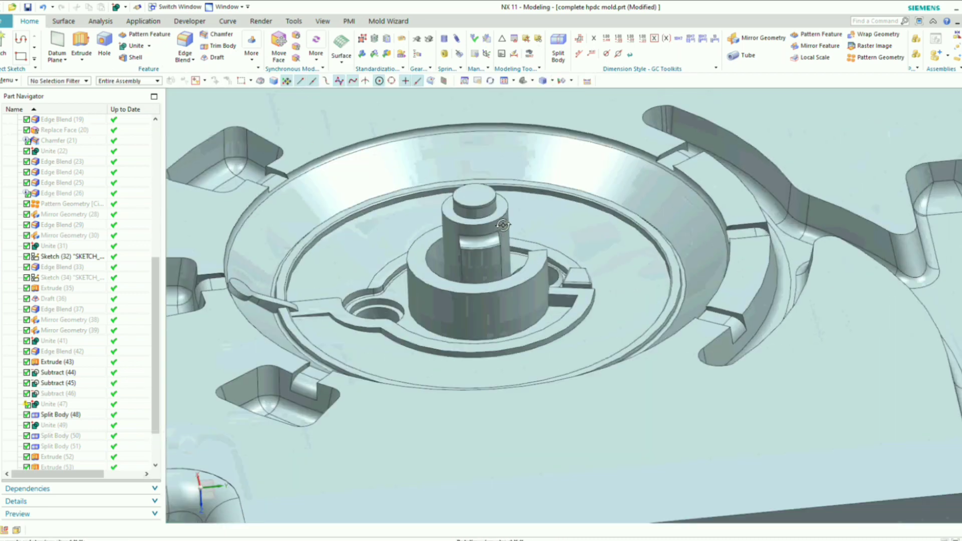
pyautogui.moveTo(506, 235); pyautogui.dragTo(508, 278, button='middle')
pyautogui.press('F8')
pyautogui.scroll(-3, 508, 278)
pyautogui.scroll(1, 533, 285)
pyautogui.scroll(-2, 532, 286)
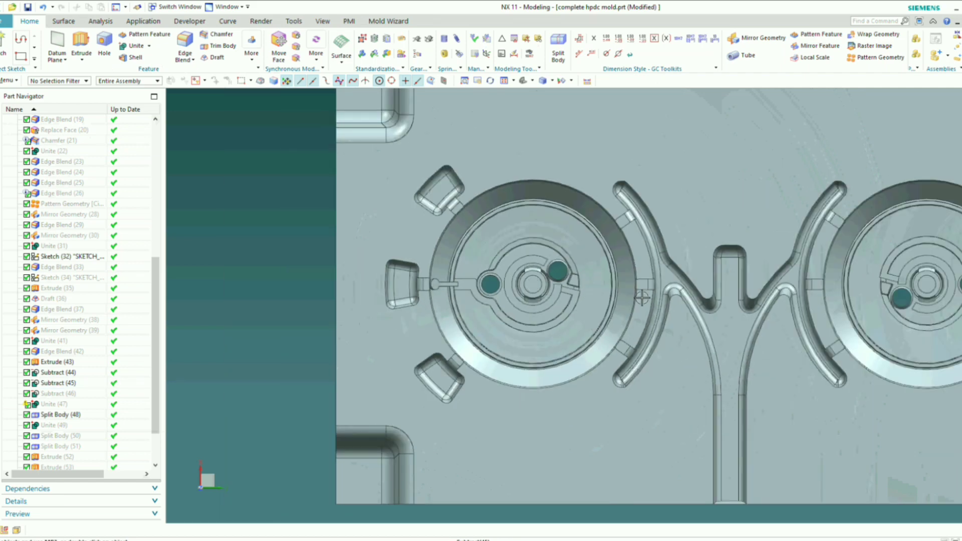
pyautogui.scroll(4, 526, 281)
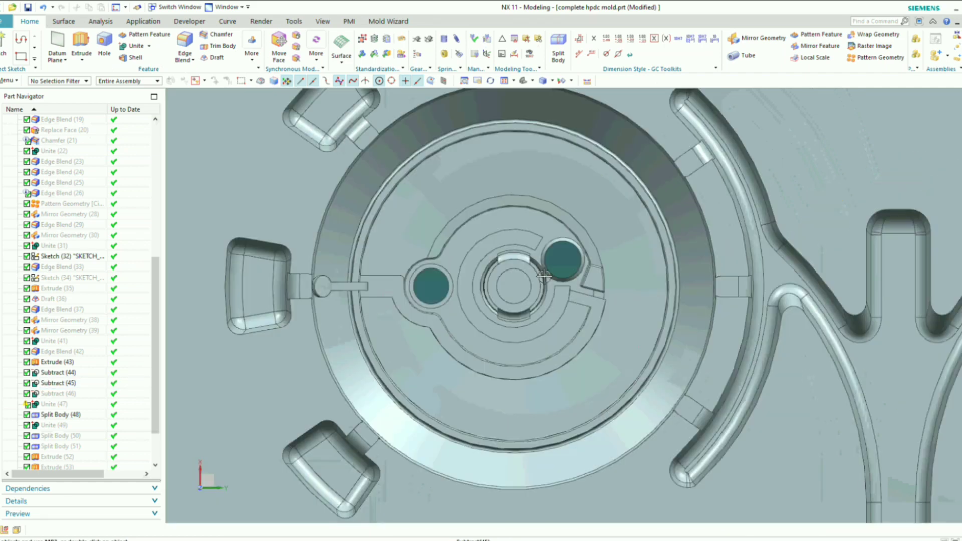
pyautogui.scroll(8, 524, 275)
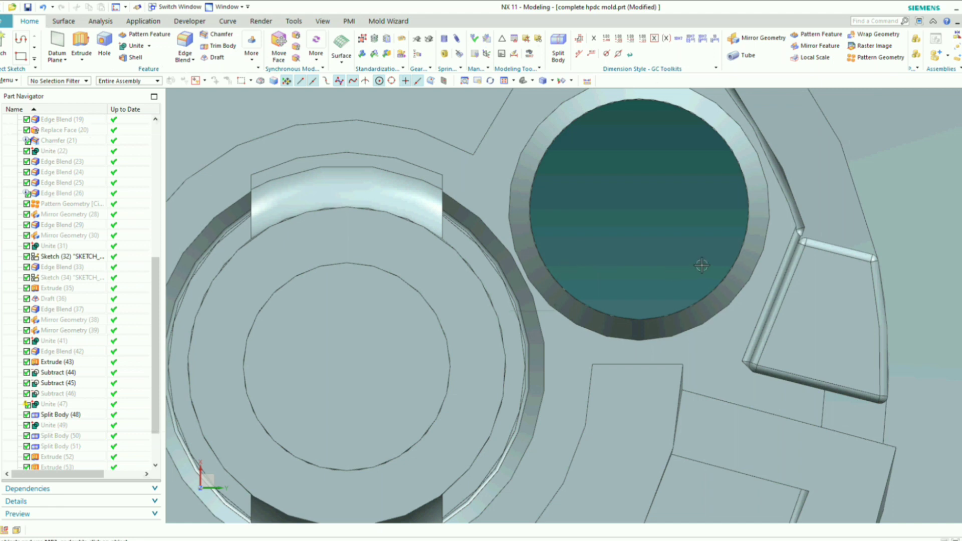
pyautogui.scroll(-2, 584, 245)
pyautogui.scroll(2, 577, 251)
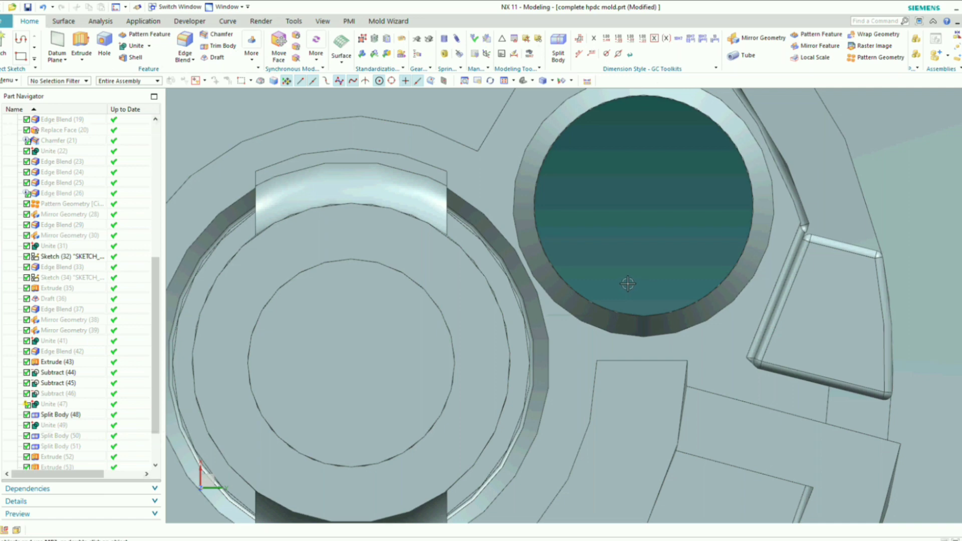
pyautogui.scroll(-3, 627, 284)
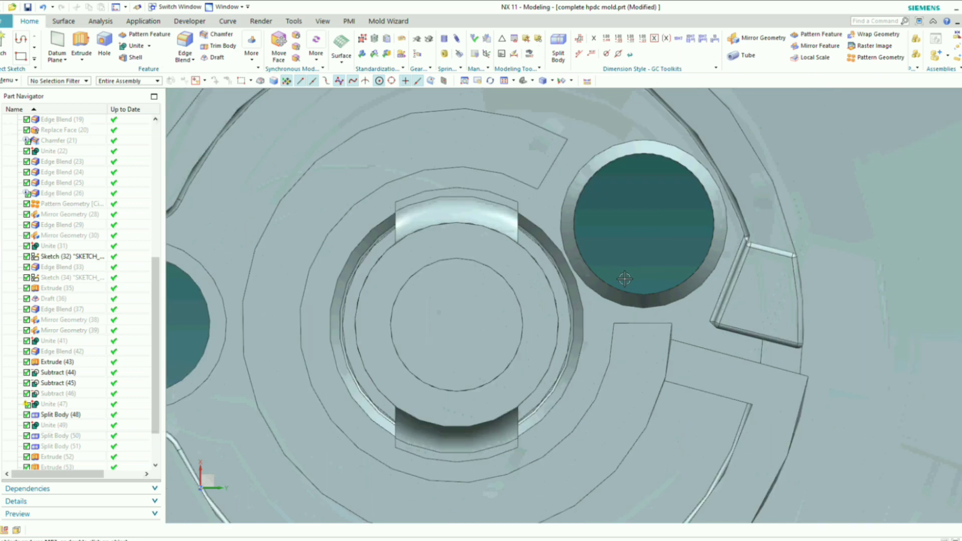
pyautogui.scroll(-2, 591, 281)
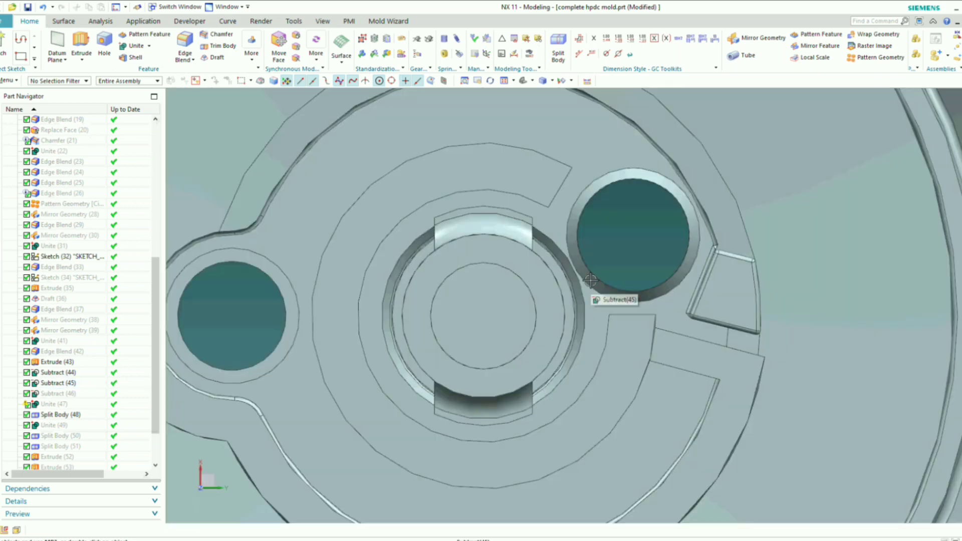
pyautogui.scroll(-4, 593, 271)
pyautogui.scroll(3, 592, 276)
pyautogui.scroll(-3, 586, 281)
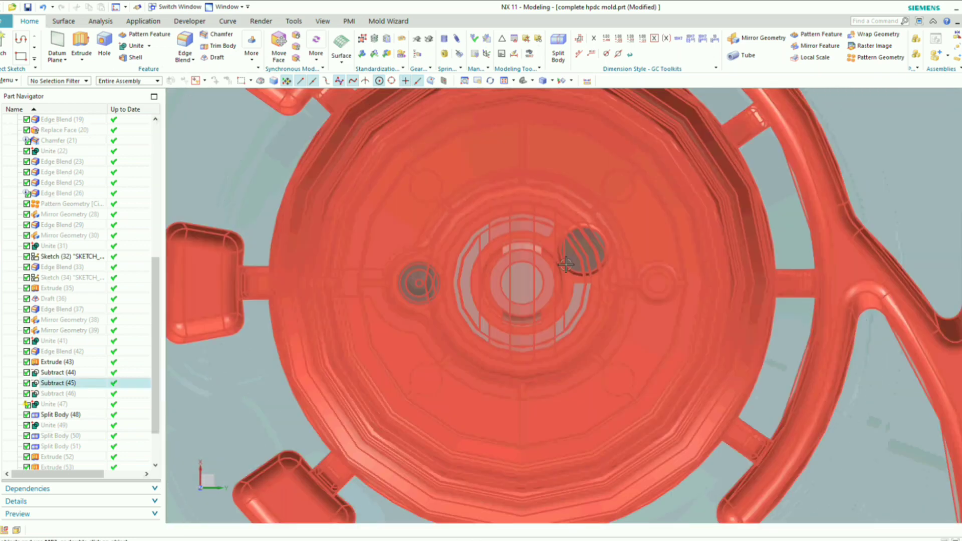
pyautogui.scroll(2, 581, 286)
pyautogui.scroll(3, 581, 286)
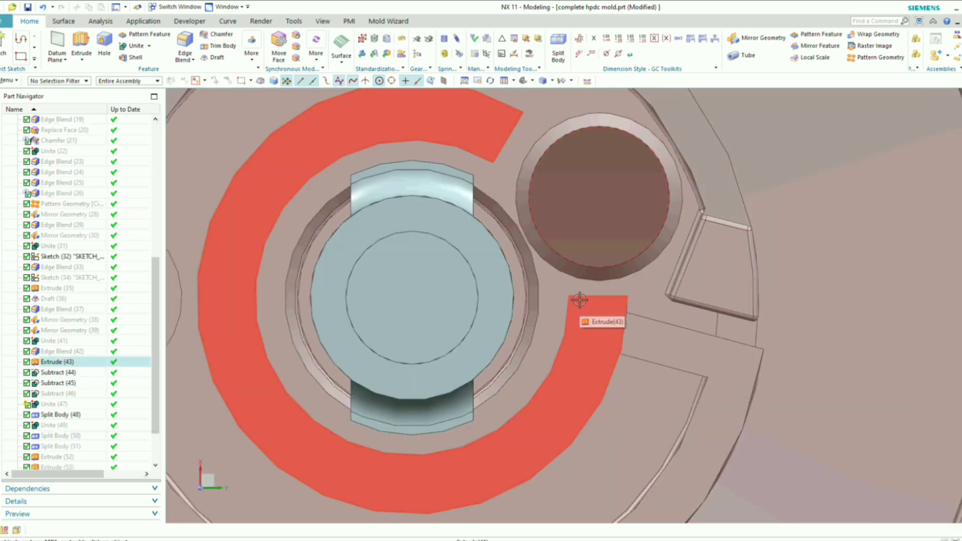
pyautogui.scroll(-3, 576, 302)
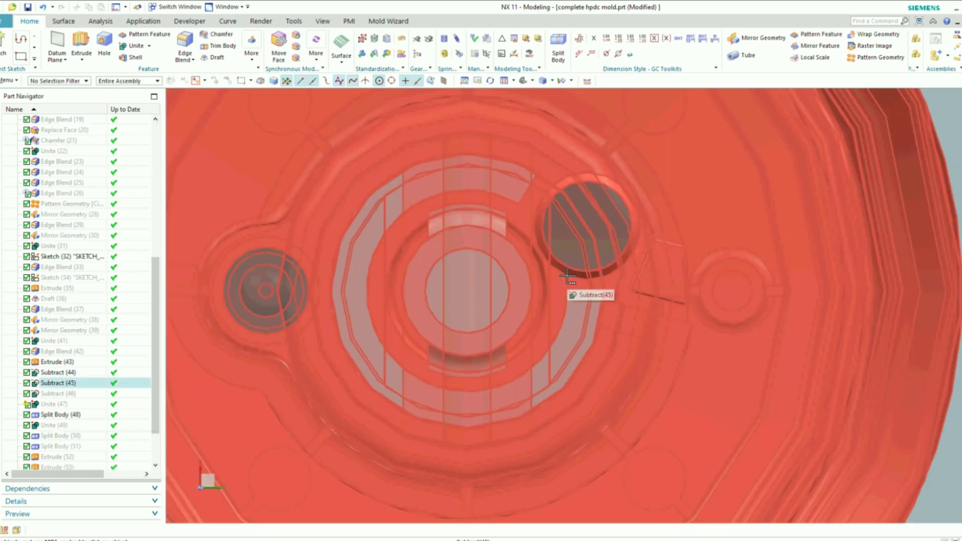
pyautogui.scroll(-2, 560, 281)
pyautogui.scroll(4, 504, 239)
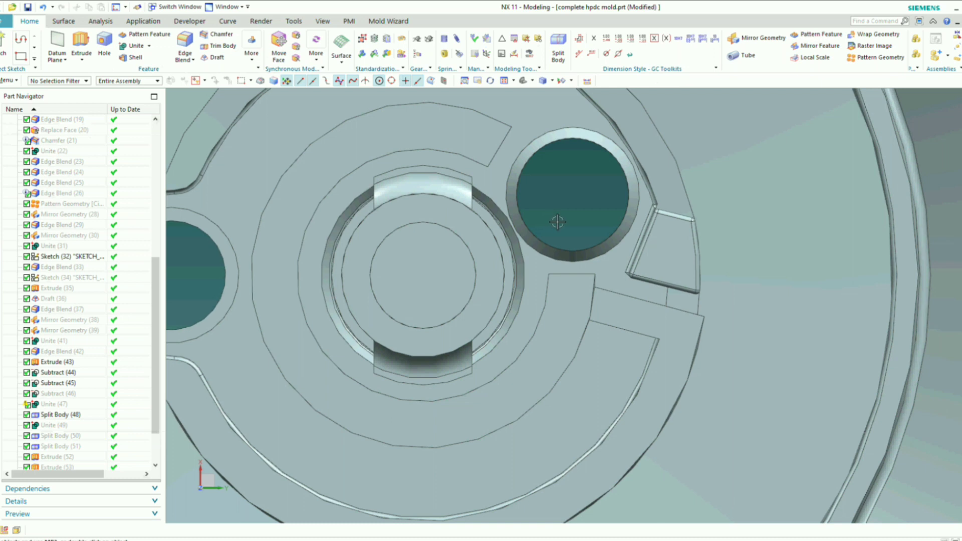
pyautogui.scroll(-6, 529, 219)
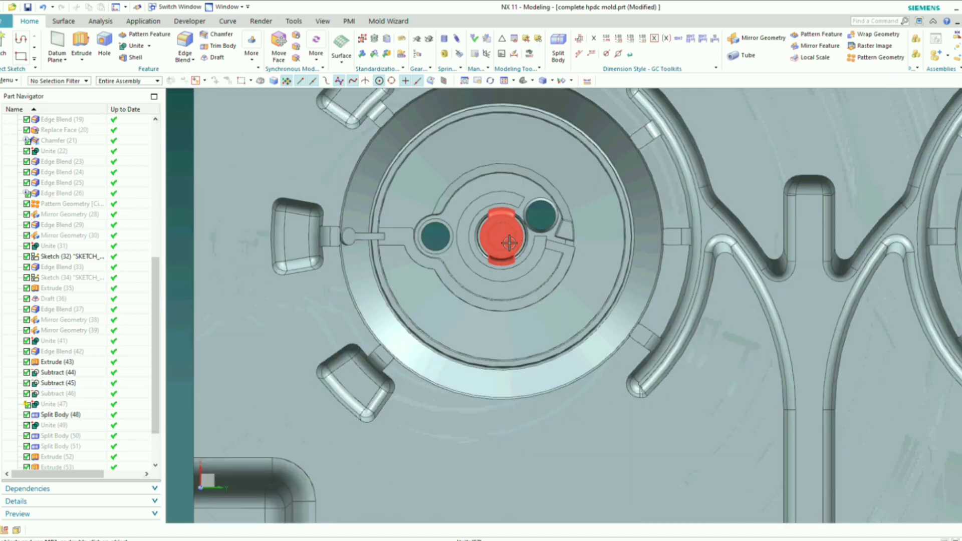
pyautogui.scroll(-2, 498, 244)
pyautogui.scroll(8, 504, 250)
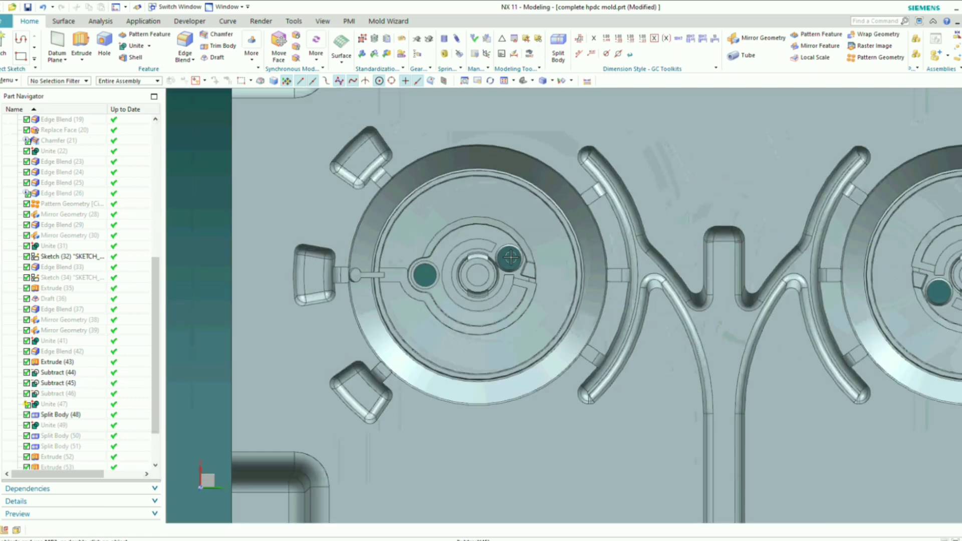
pyautogui.scroll(4, 505, 269)
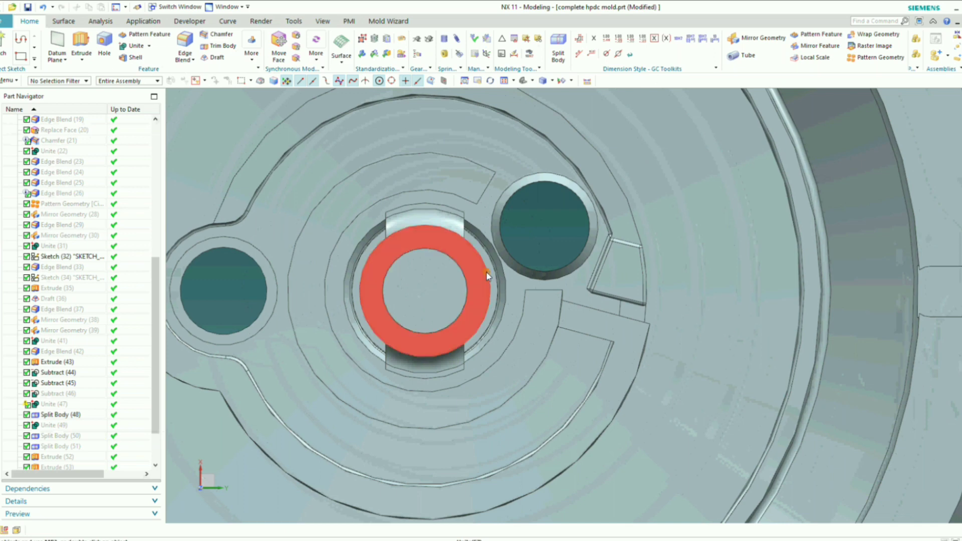
pyautogui.moveTo(485, 269); pyautogui.dragTo(491, 275, button='middle')
pyautogui.press('F8')
pyautogui.scroll(-4, 488, 274)
pyautogui.scroll(3, 489, 272)
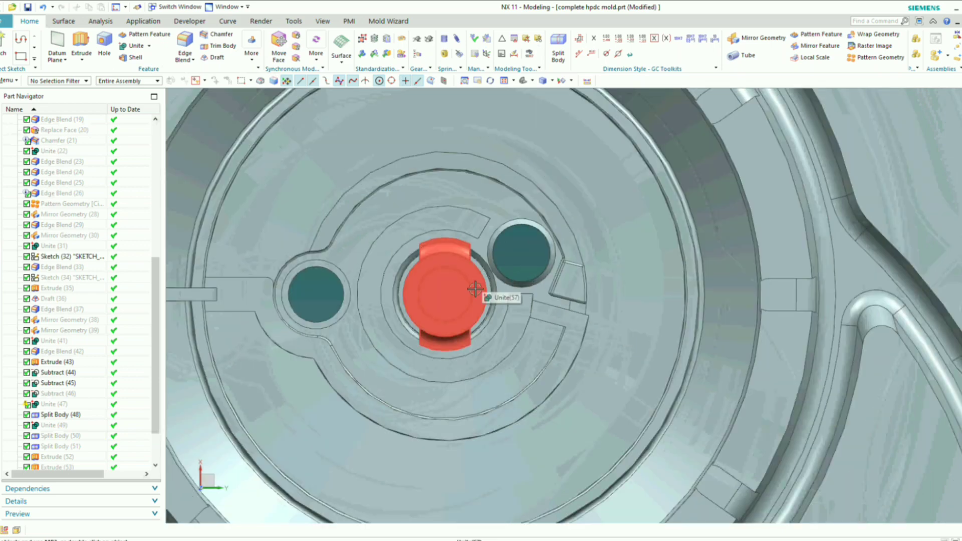
pyautogui.scroll(-3, 475, 289)
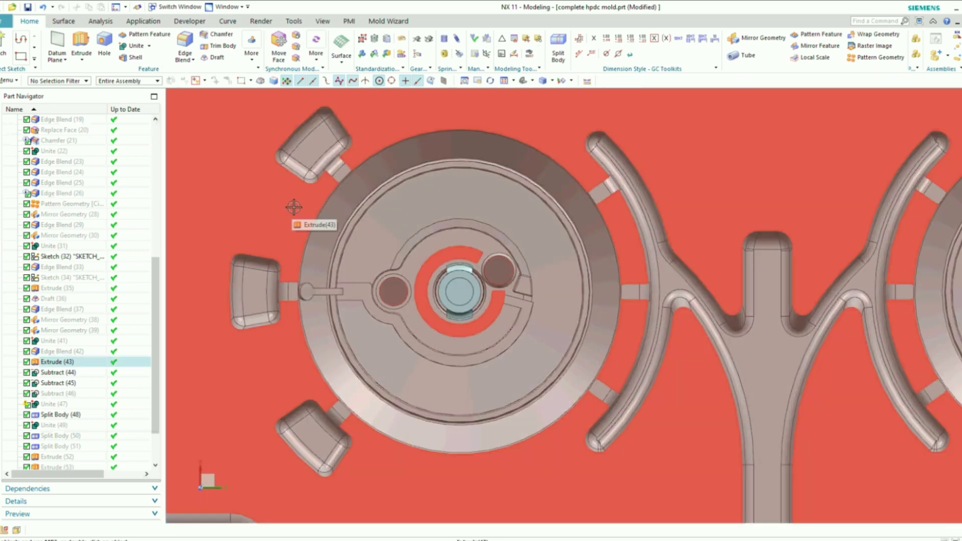
pyautogui.scroll(-3, 322, 256)
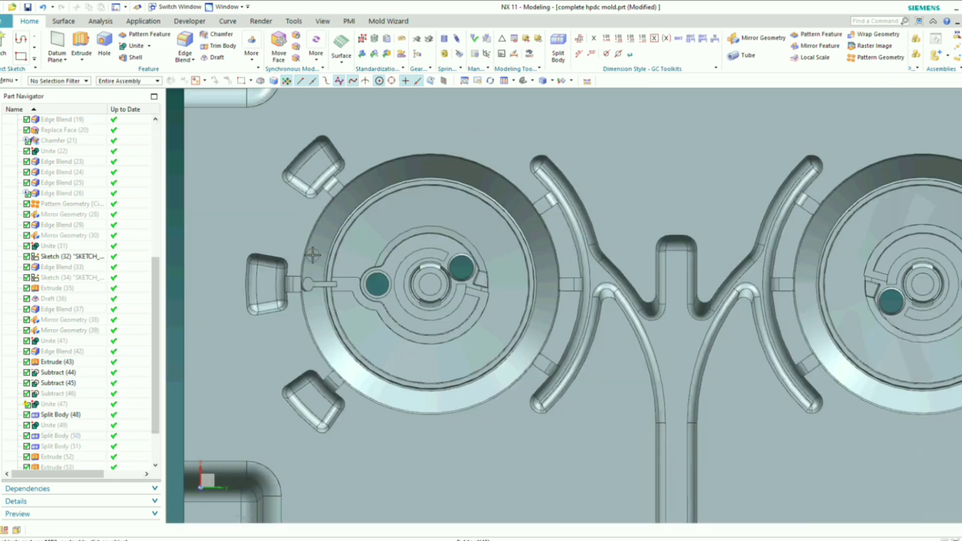
pyautogui.scroll(3, 329, 257)
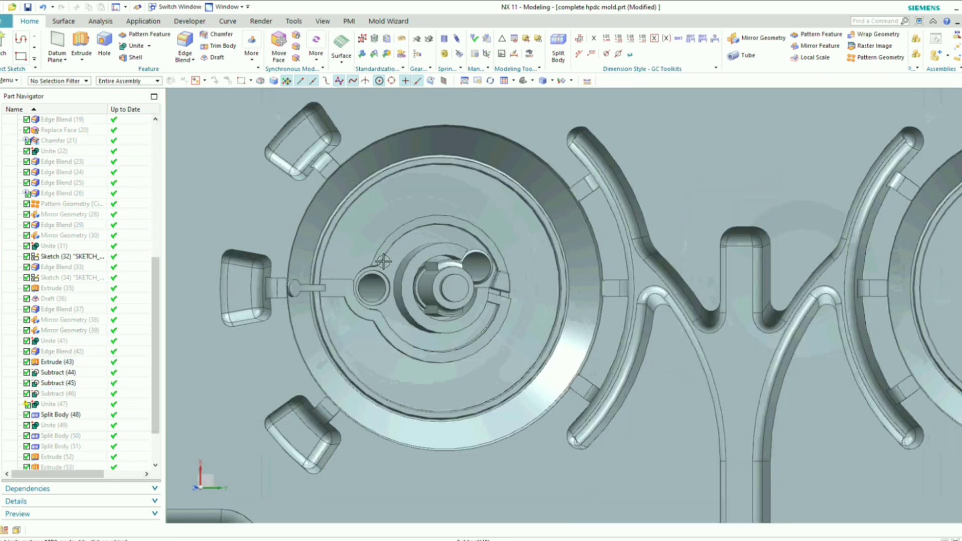
# - Start an extruded-section split of the mold block, using the curved edge around the central core pin as the first section curve
pyautogui.click(558, 52)
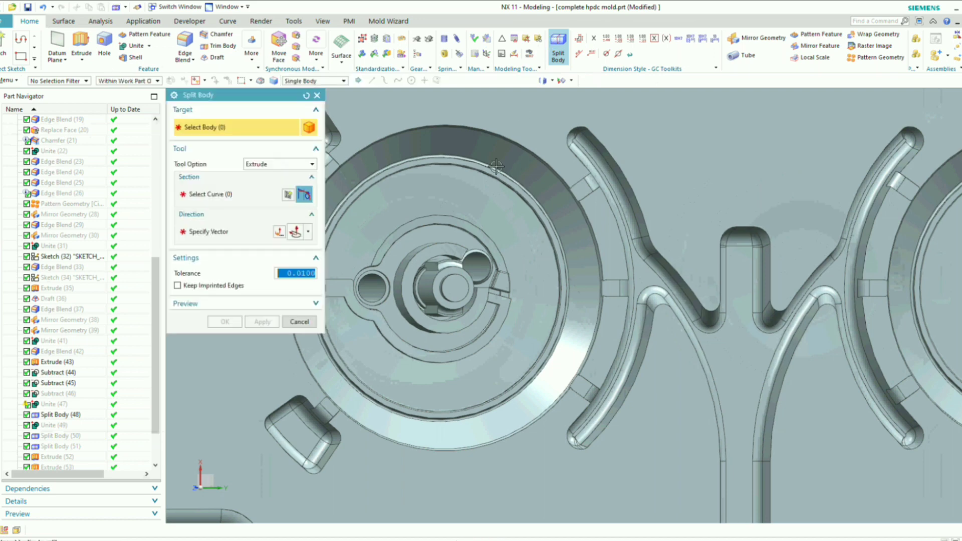
pyautogui.scroll(-3, 494, 172)
pyautogui.click(343, 323)
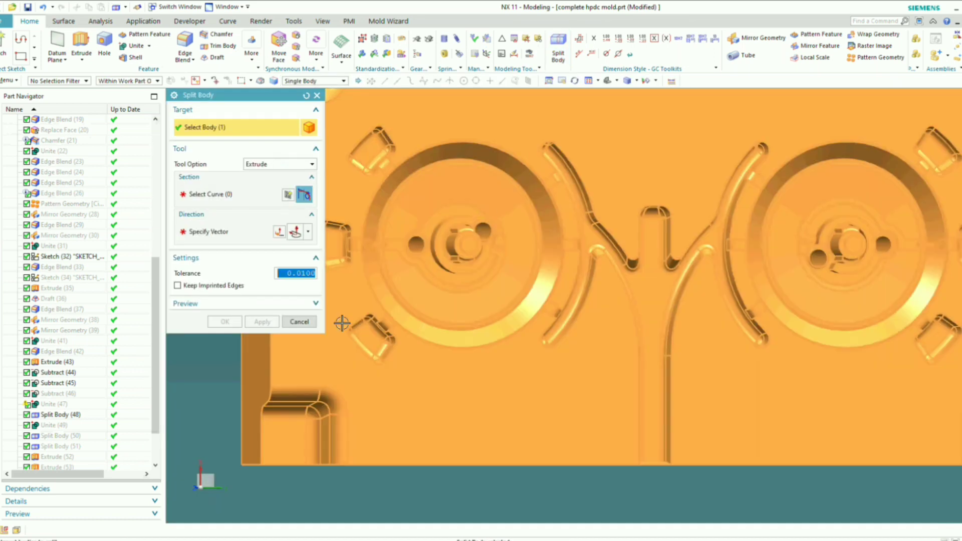
pyautogui.click(216, 199)
pyautogui.moveTo(484, 244)
pyautogui.mouseDown(button='middle')
pyautogui.moveTo(451, 238)
pyautogui.moveTo(447, 217)
pyautogui.moveTo(486, 226)
pyautogui.mouseUp(button='middle')
pyautogui.scroll(6, 448, 238)
pyautogui.scroll(8, 486, 225)
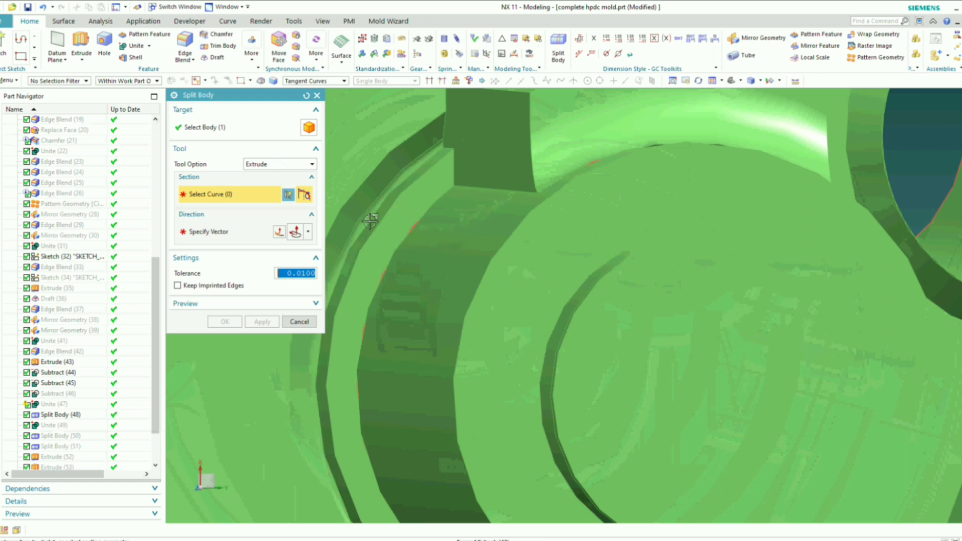
pyautogui.click(364, 237)
pyautogui.scroll(-3, 363, 237)
pyautogui.scroll(3, 414, 143)
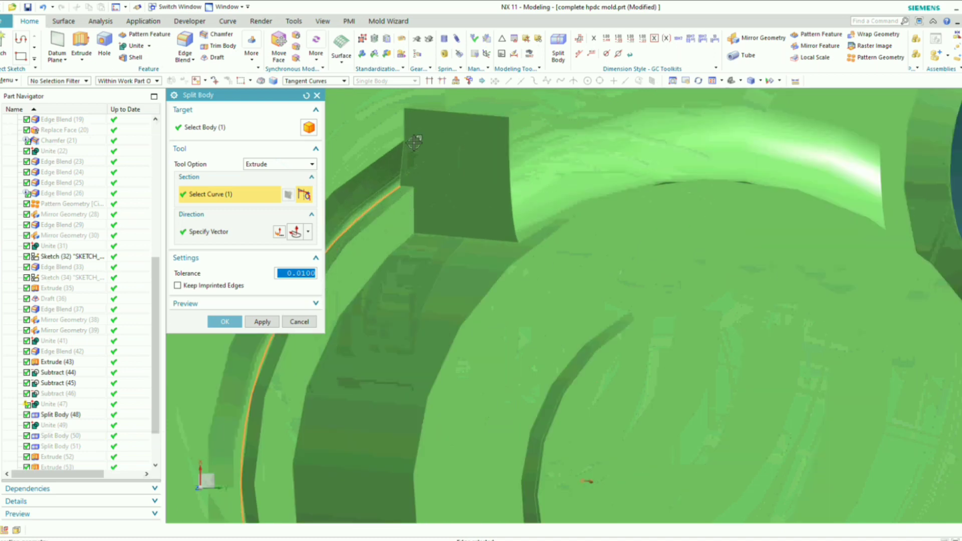
# - Add the adjoining side edges and the outer arc of the upper recess around the first cavity's core pin to the section
pyautogui.scroll(3, 401, 170)
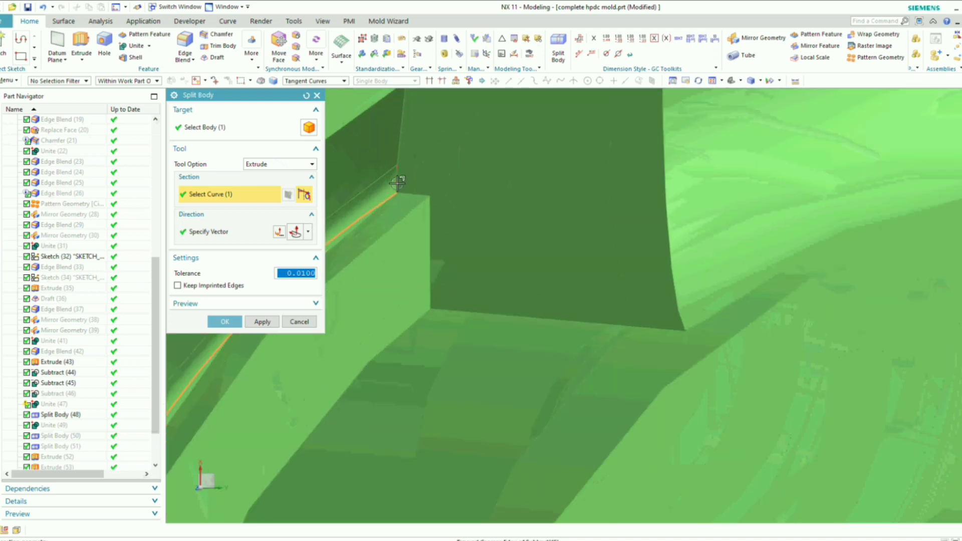
pyautogui.click(399, 178)
pyautogui.scroll(-3, 399, 178)
pyautogui.scroll(3, 392, 151)
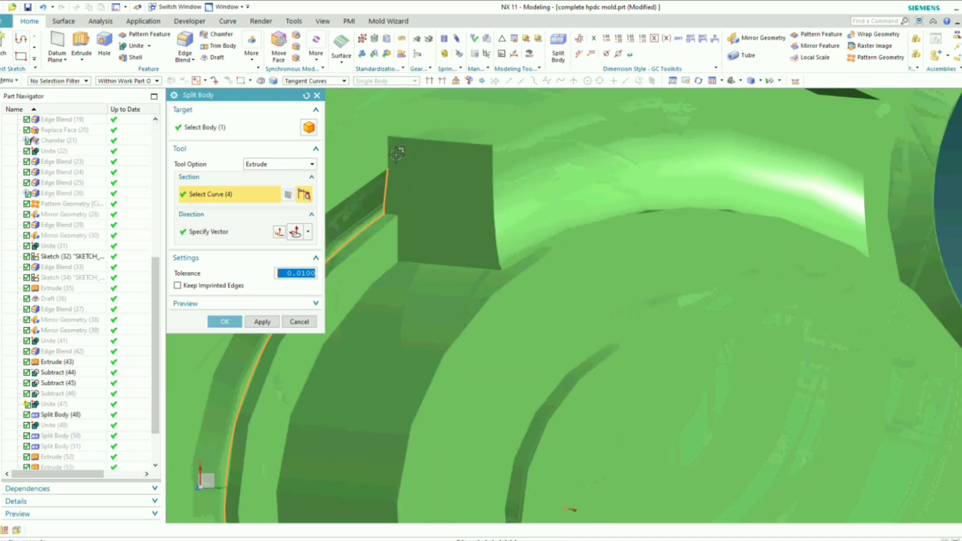
pyautogui.click(396, 135)
pyautogui.click(400, 130)
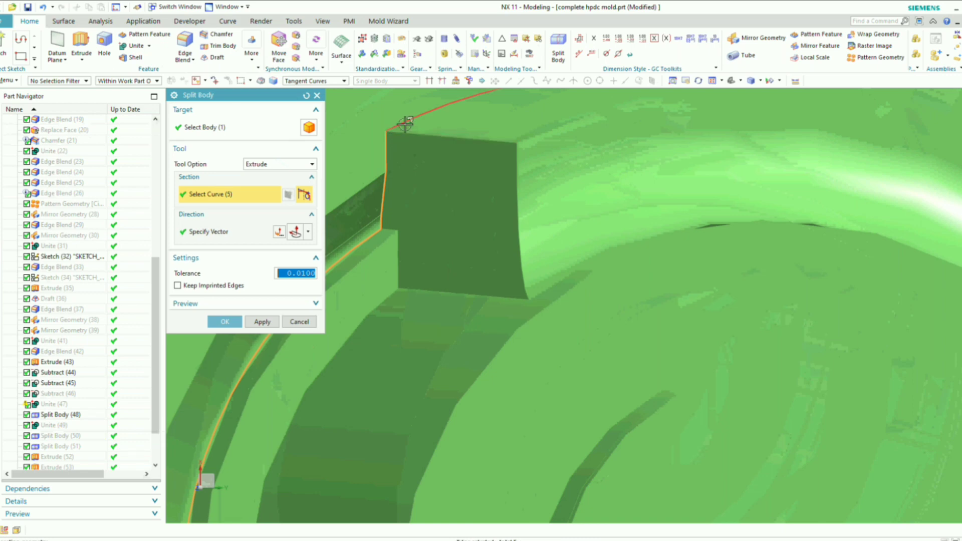
# - Add the upper recess's far side edges and the opposite curved edge around the first cavity's core pin to the section
pyautogui.moveTo(398, 146); pyautogui.dragTo(425, 159, button='middle')
pyautogui.scroll(5, 436, 160)
pyautogui.click(436, 159)
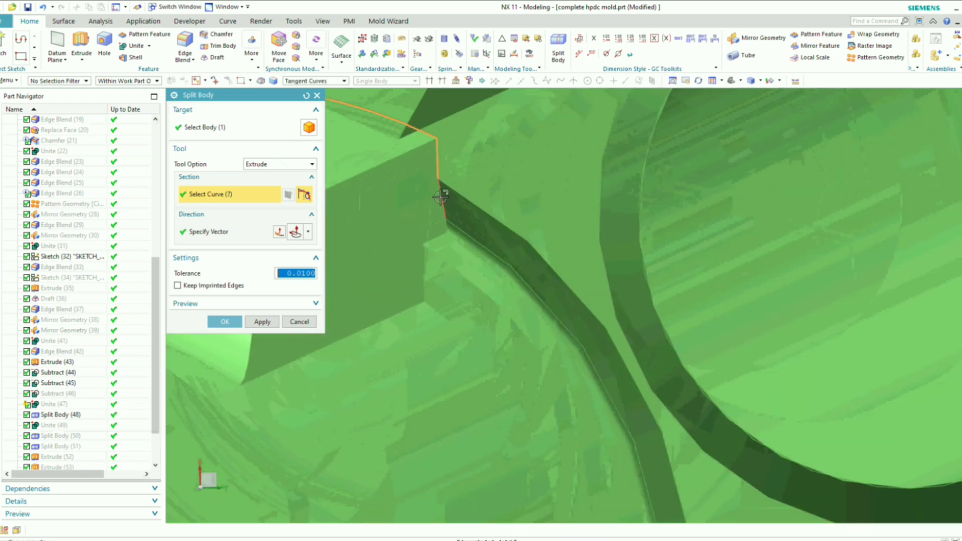
pyautogui.click(444, 212)
pyautogui.scroll(-3, 449, 215)
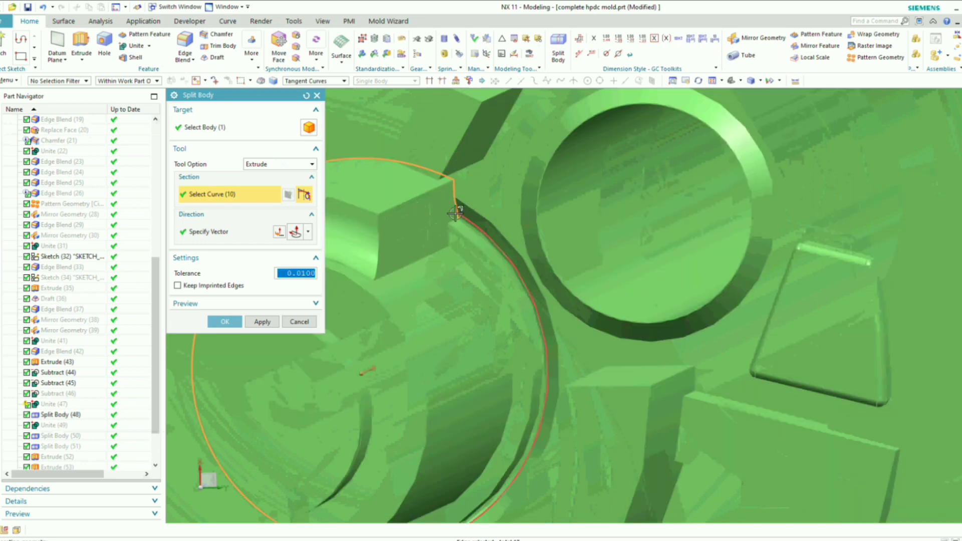
pyautogui.scroll(3, 469, 227)
pyautogui.click(473, 235)
pyautogui.scroll(-6, 472, 234)
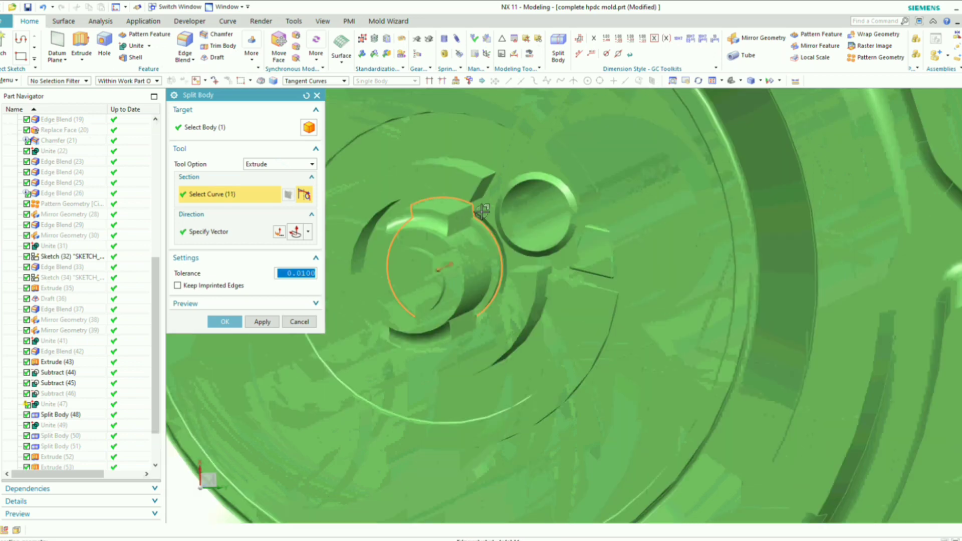
# - Continue the first cavity's section along the side edges of the lower recess that meet the last curved edge
pyautogui.moveTo(483, 212); pyautogui.dragTo(460, 212, button='middle')
pyautogui.scroll(7, 451, 215)
pyautogui.scroll(-6, 438, 198)
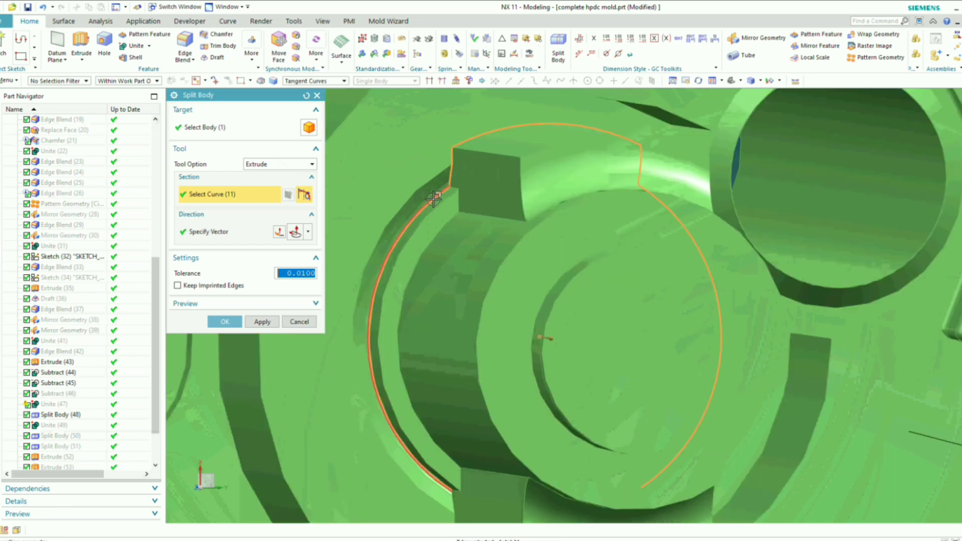
pyautogui.scroll(8, 501, 260)
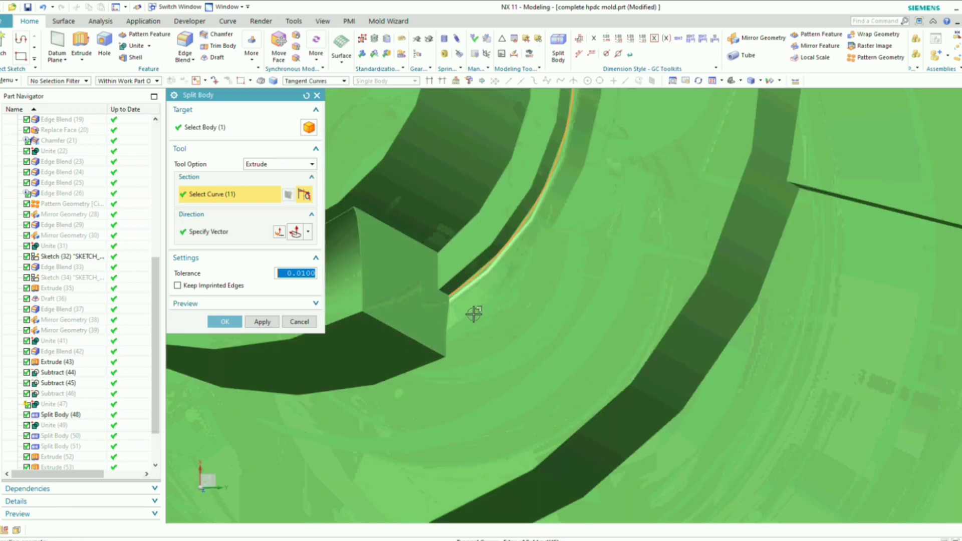
pyautogui.scroll(2, 439, 312)
pyautogui.click(429, 271)
pyautogui.scroll(-4, 446, 270)
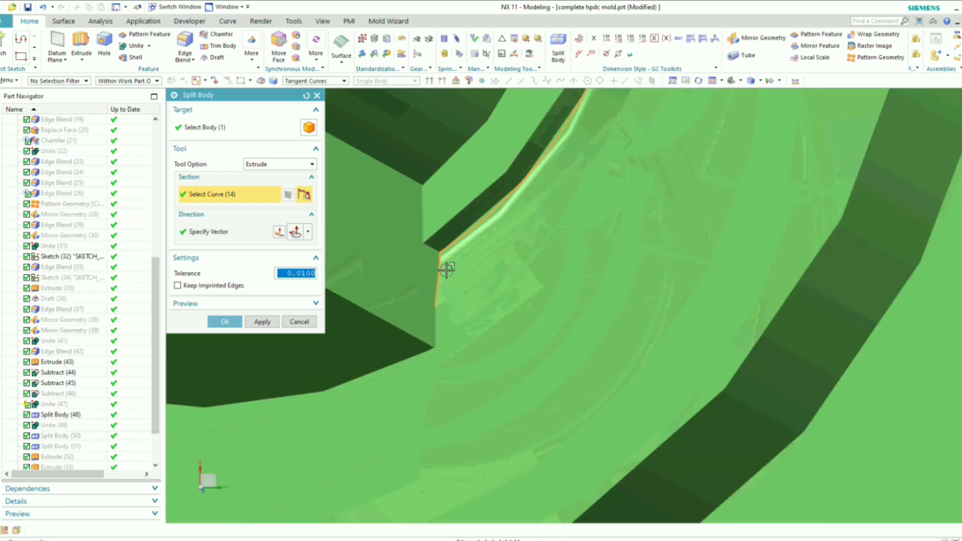
pyautogui.scroll(3, 430, 307)
pyautogui.click(441, 328)
pyautogui.scroll(-5, 490, 307)
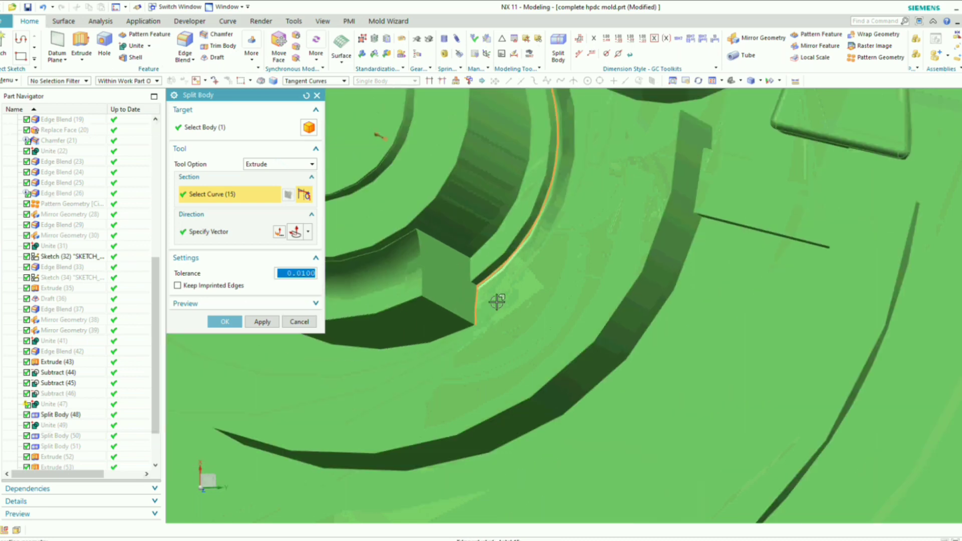
# - Close the first cavity's section with the lower recess's other side edges and its outer arc
pyautogui.moveTo(498, 300); pyautogui.dragTo(432, 211, button='middle')
pyautogui.scroll(2, 422, 304)
pyautogui.scroll(1, 403, 289)
pyautogui.scroll(2, 445, 208)
pyautogui.click(431, 217)
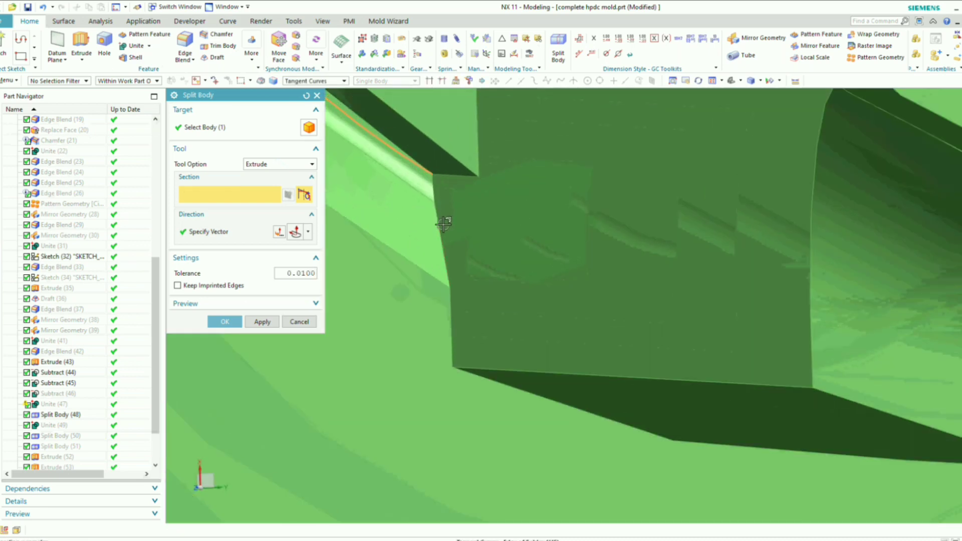
pyautogui.scroll(1, 441, 284)
pyautogui.click(424, 256)
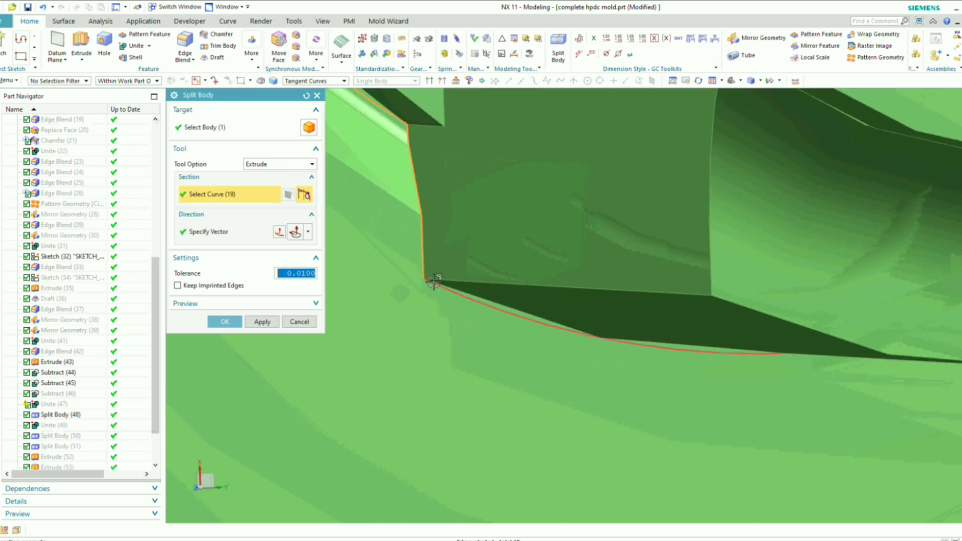
pyautogui.click(456, 292)
pyautogui.scroll(-6, 584, 333)
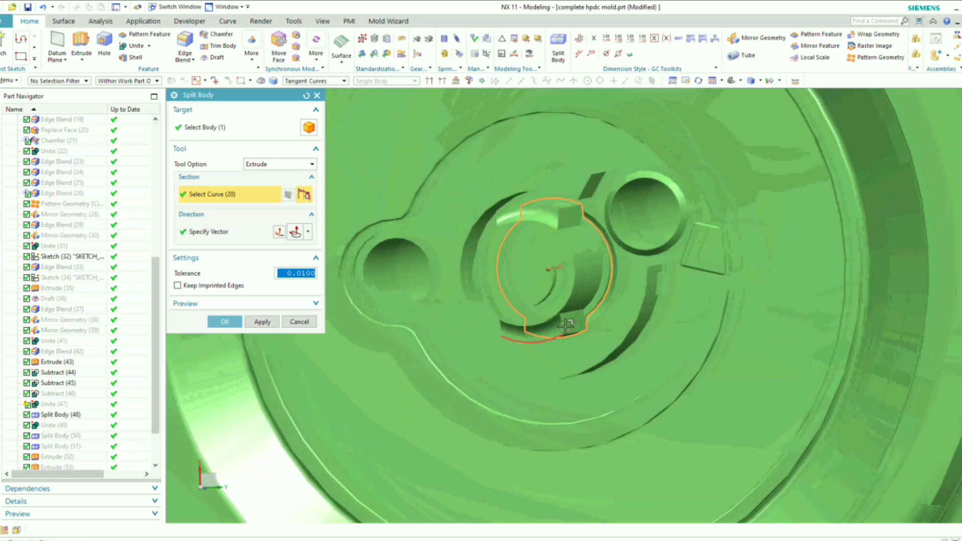
# - Start the second cavity's section with the upper recess's outer arc and the side edges nearest the adjacent round pin hole
pyautogui.scroll(-11, 569, 295)
pyautogui.scroll(5, 662, 269)
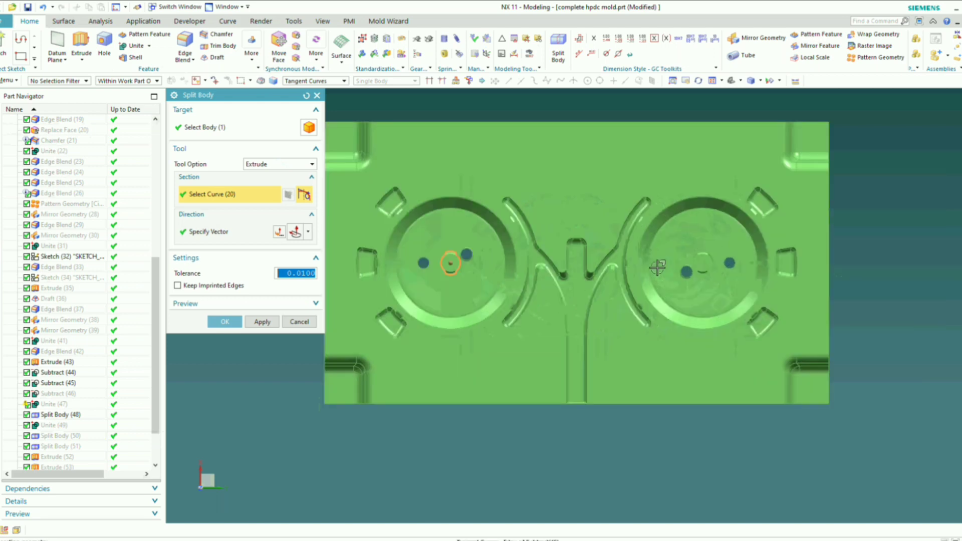
pyautogui.scroll(3, 683, 221)
pyautogui.scroll(-3, 711, 227)
pyautogui.scroll(6, 698, 219)
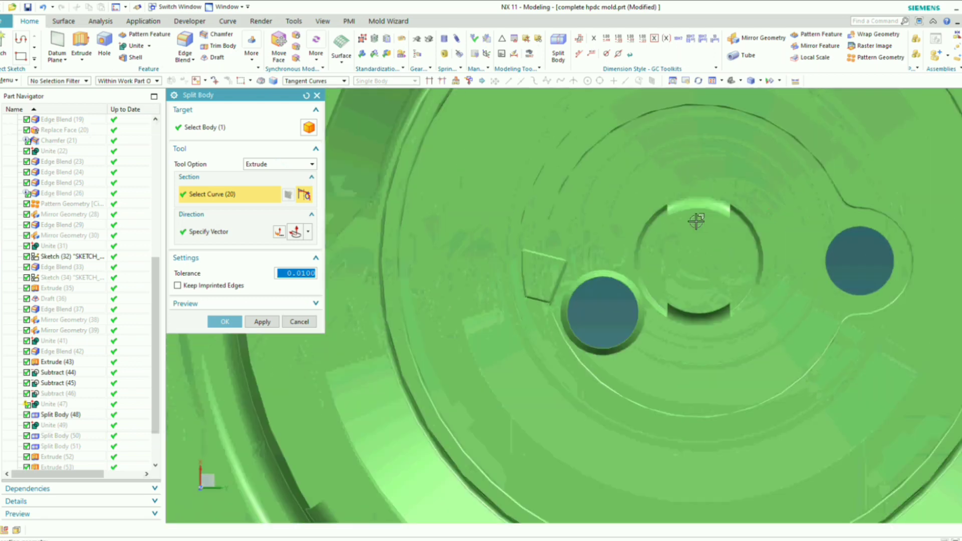
pyautogui.scroll(2, 675, 196)
pyautogui.scroll(6, 616, 155)
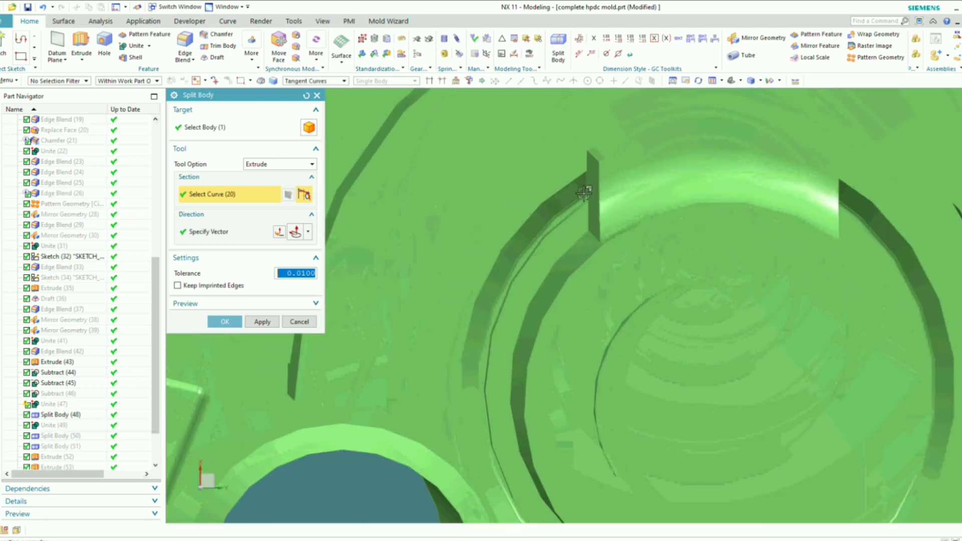
pyautogui.click(597, 139)
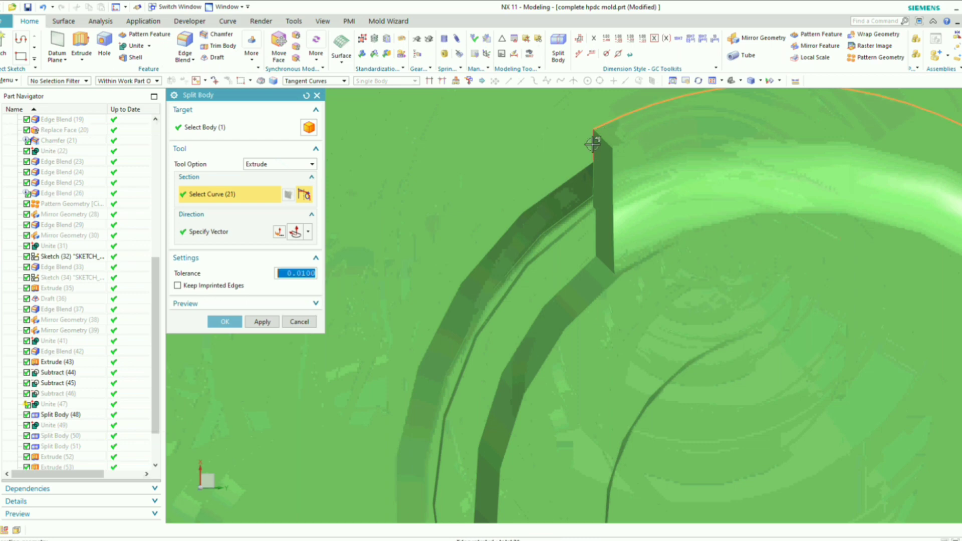
pyautogui.click(597, 183)
pyautogui.scroll(5, 597, 206)
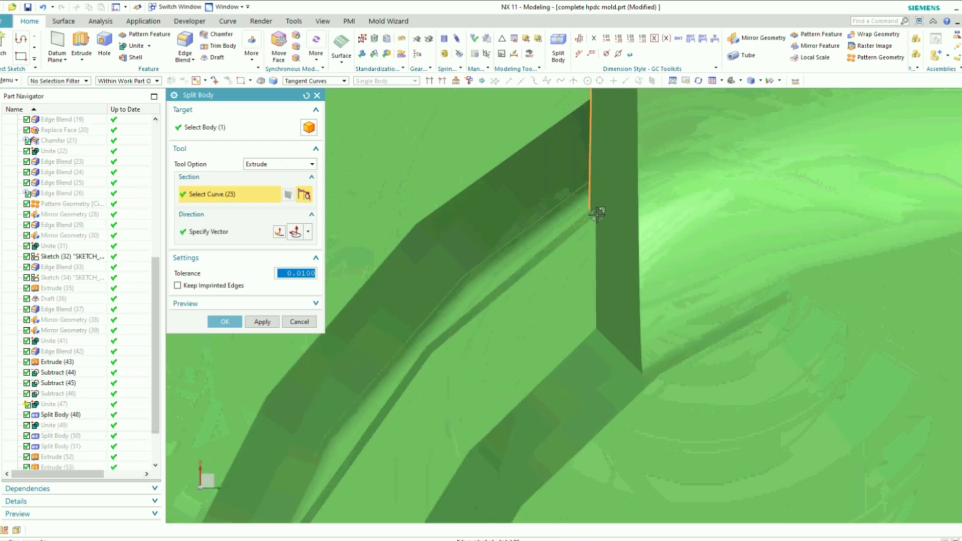
pyautogui.scroll(-5, 595, 214)
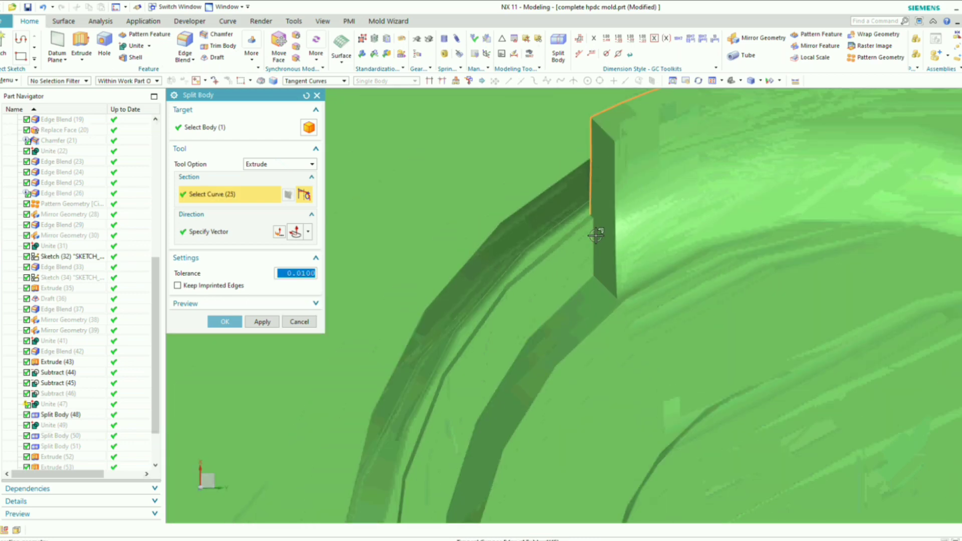
# - Add the curved edge facing the adjacent pin hole and the lower recess's adjoining side edges to the second cavity's section
pyautogui.scroll(3, 580, 219)
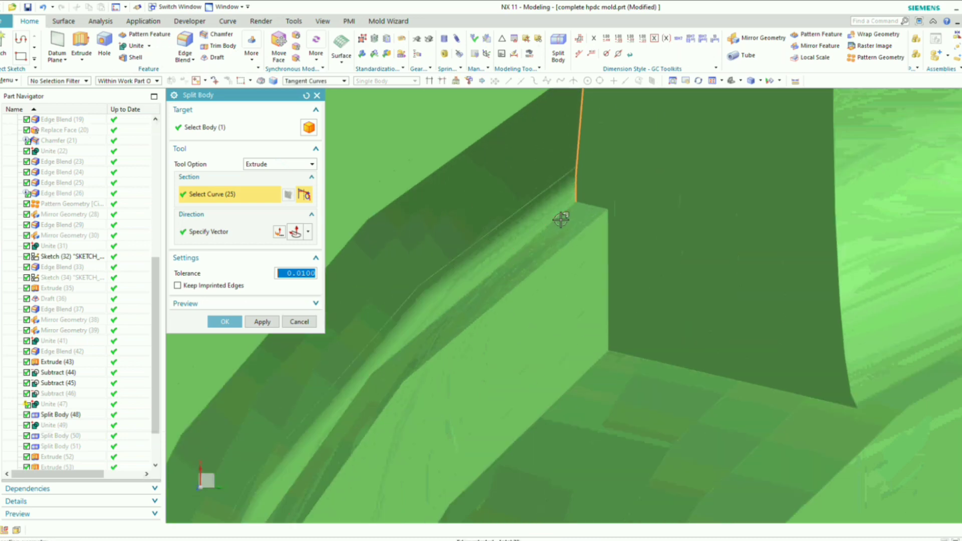
pyautogui.click(567, 215)
pyautogui.scroll(-6, 567, 216)
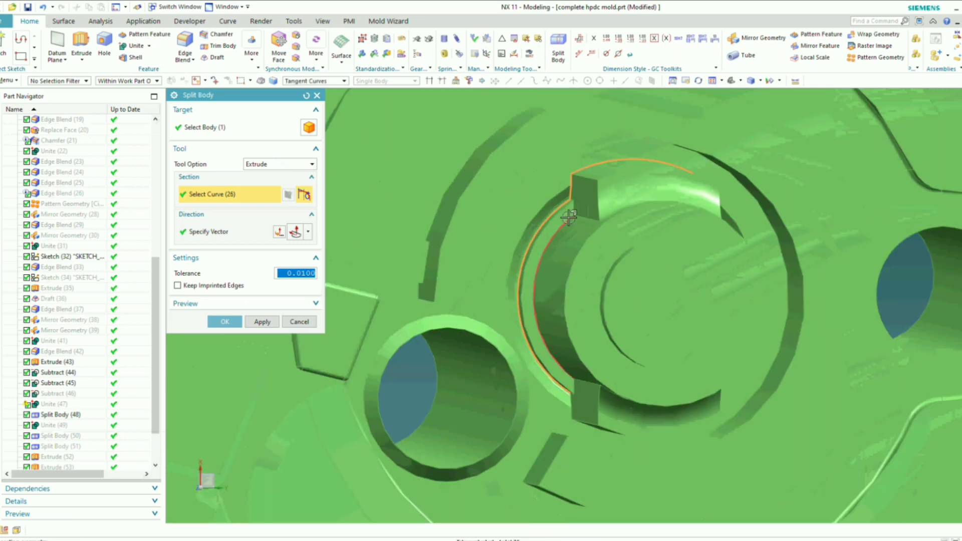
pyautogui.scroll(-3, 566, 276)
pyautogui.scroll(6, 554, 336)
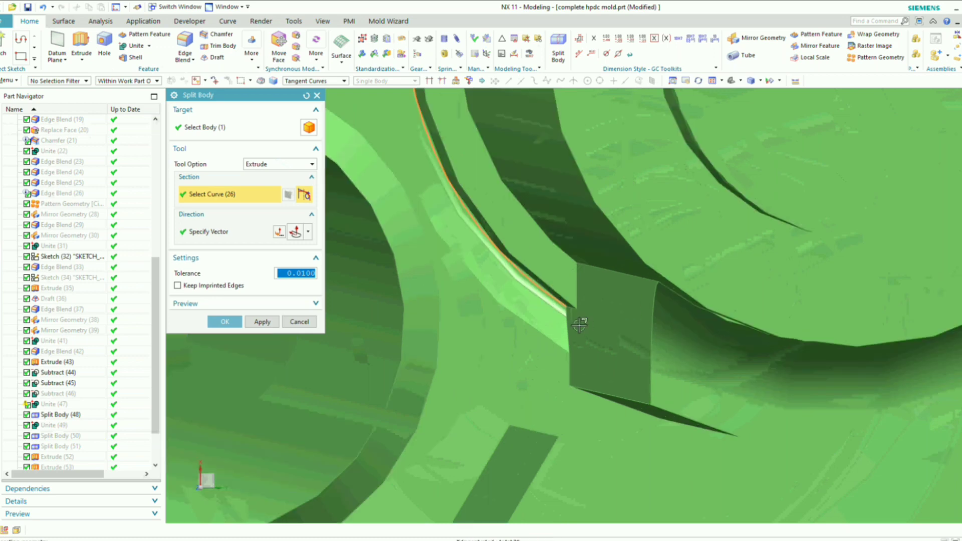
pyautogui.click(567, 334)
pyautogui.scroll(-3, 579, 381)
pyautogui.moveTo(576, 347); pyautogui.dragTo(565, 337, button='middle')
pyautogui.scroll(2, 565, 337)
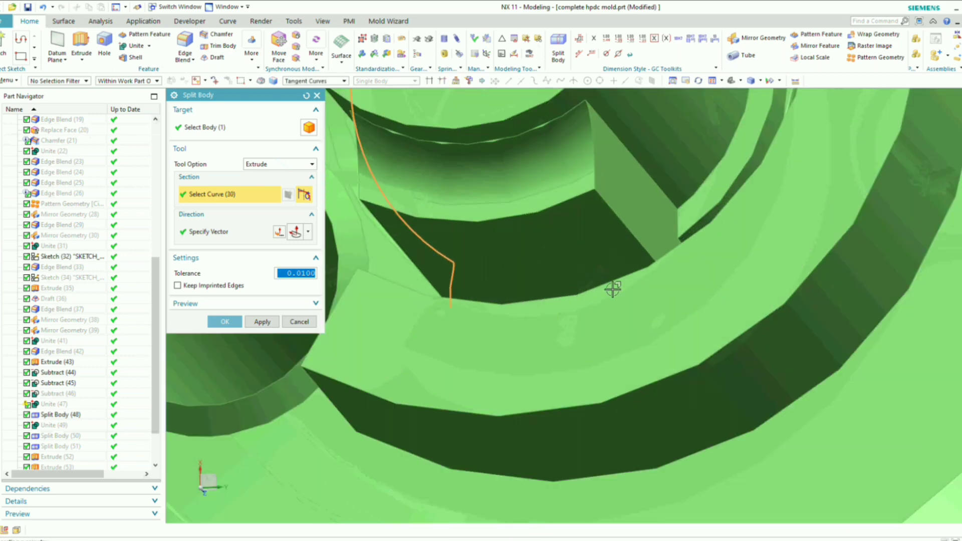
# - Add the lower recess's outer arc and its far side edges to the second cavity's section
pyautogui.scroll(-2, 672, 225)
pyautogui.moveTo(668, 224); pyautogui.dragTo(675, 246, button='middle')
pyautogui.scroll(-2, 676, 346)
pyautogui.click(679, 349)
pyautogui.scroll(4, 691, 307)
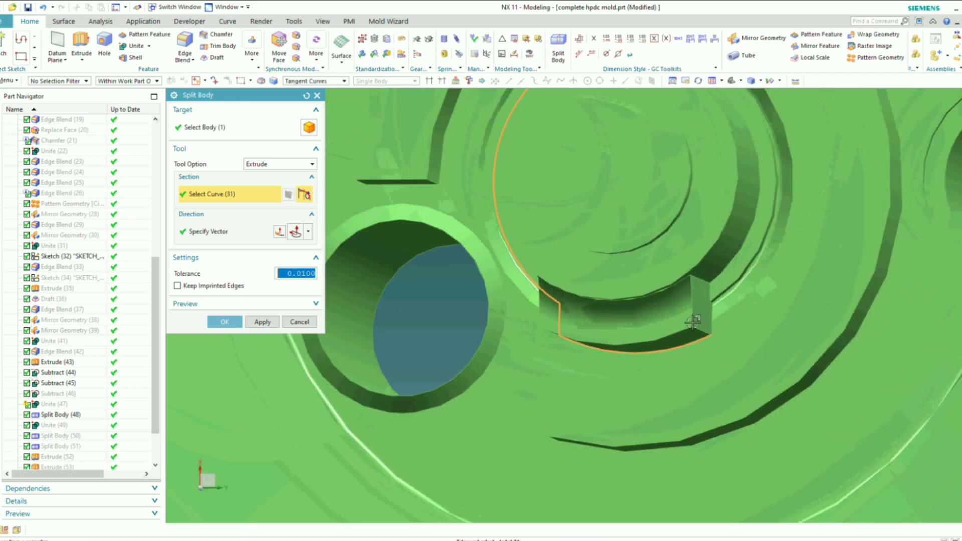
pyautogui.scroll(2, 721, 330)
pyautogui.click(711, 314)
pyautogui.scroll(3, 712, 304)
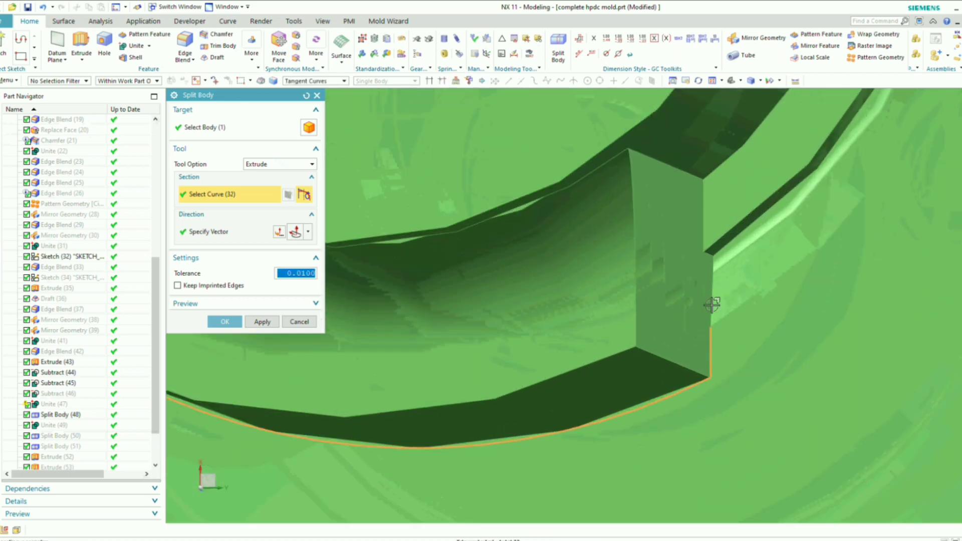
pyautogui.click(712, 303)
pyautogui.scroll(-2, 703, 289)
pyautogui.scroll(4, 721, 272)
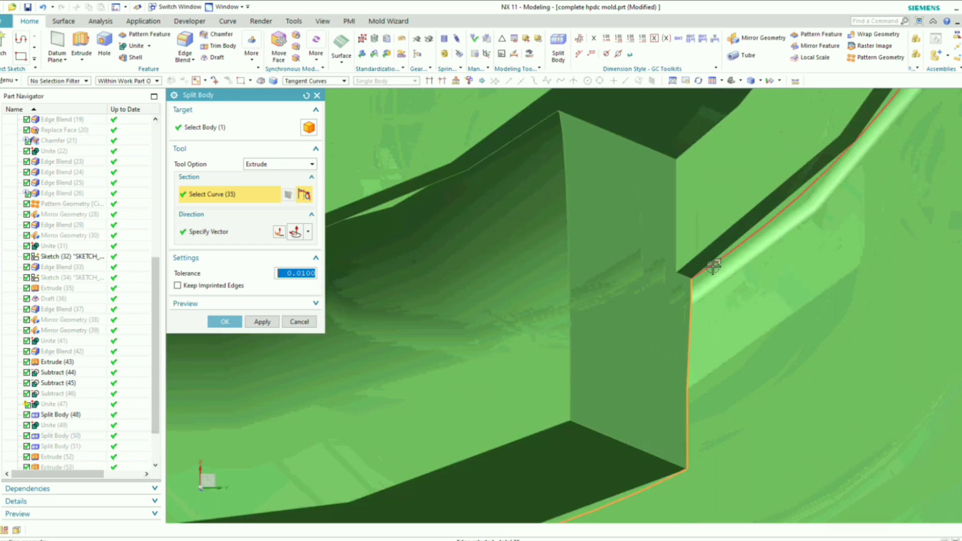
# - Add the remaining curved edge around the second cavity's core pin, opposite the adjacent pin hole, to the section
pyautogui.scroll(-4, 710, 299)
pyautogui.scroll(-4, 709, 298)
pyautogui.scroll(3, 719, 299)
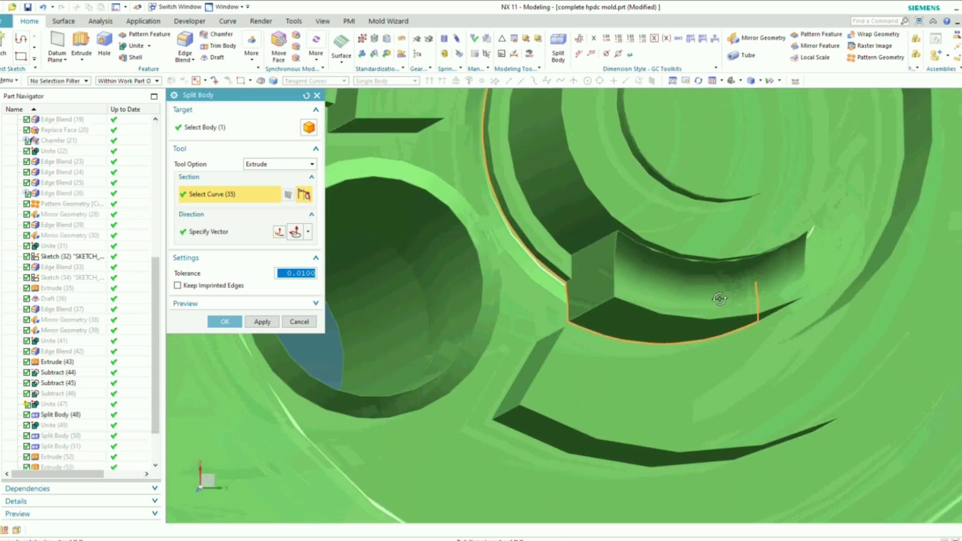
pyautogui.moveTo(719, 299); pyautogui.dragTo(714, 299, button='middle')
pyautogui.moveTo(710, 300); pyautogui.dragTo(707, 291, button='middle')
pyautogui.click(705, 287)
pyautogui.scroll(-5, 702, 291)
pyautogui.scroll(6, 690, 174)
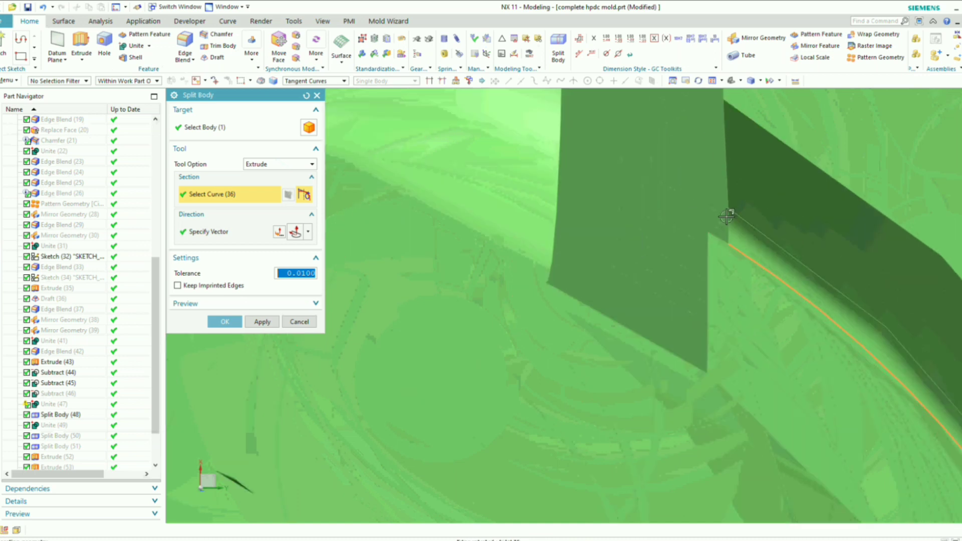
# - Close the second cavity's section with the upper recess's remaining side edges
pyautogui.click(728, 177)
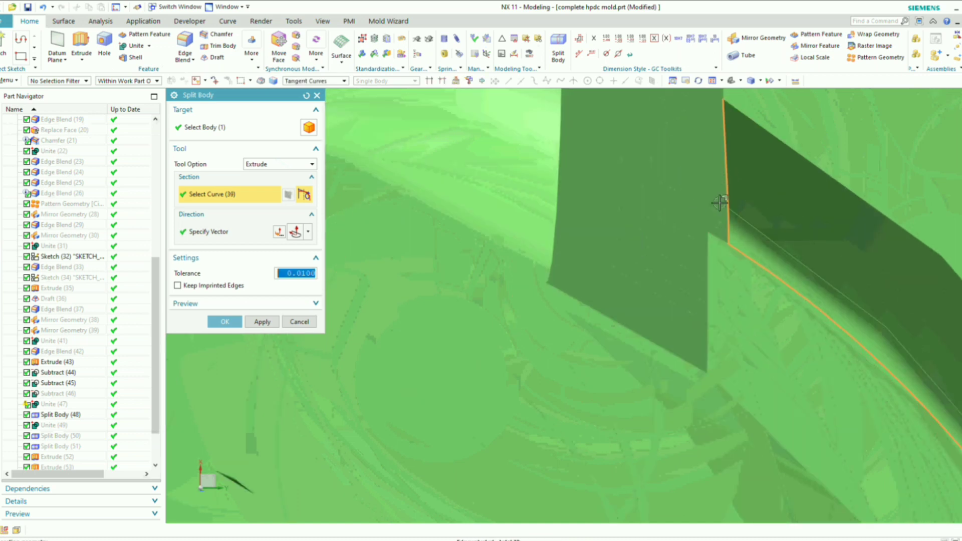
pyautogui.moveTo(727, 170); pyautogui.dragTo(723, 157, button='middle')
pyautogui.click(723, 155)
pyautogui.scroll(-5, 723, 155)
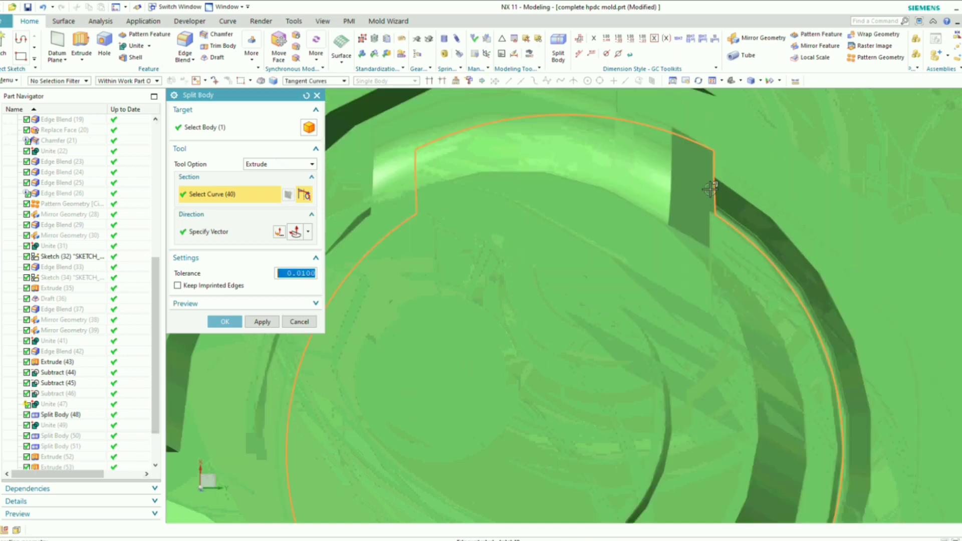
pyautogui.moveTo(702, 216); pyautogui.dragTo(704, 221, button='middle')
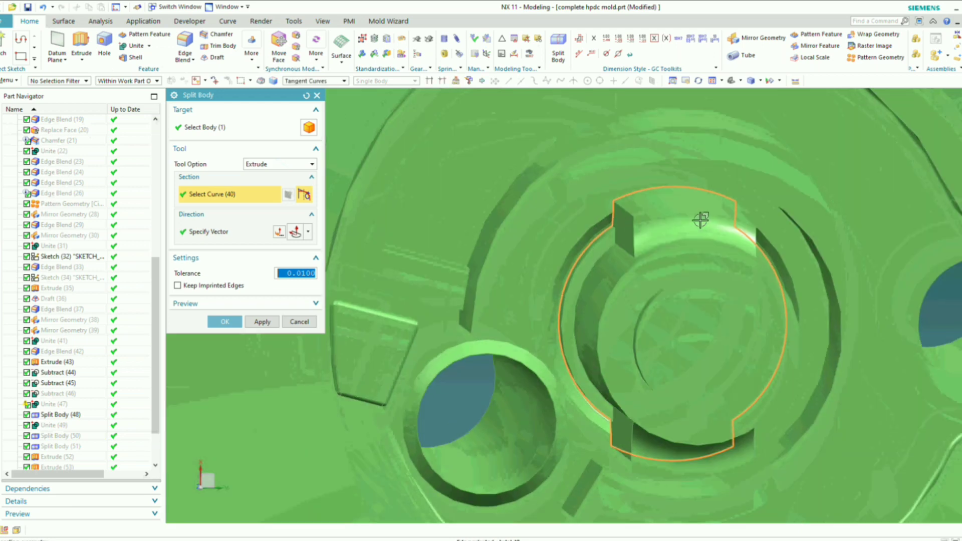
# - Split the mold block with the extruded core pin outlines of both cavities
pyautogui.scroll(-7, 701, 219)
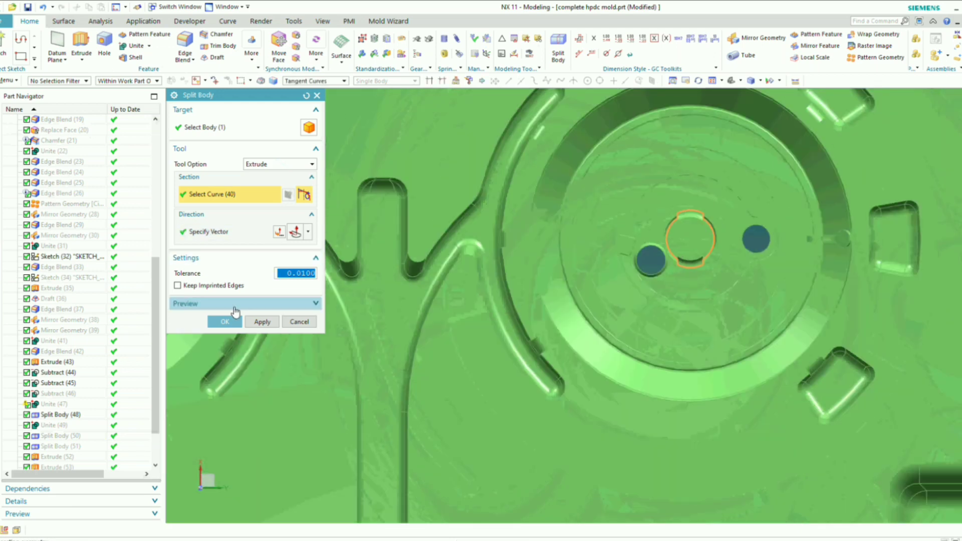
pyautogui.scroll(-4, 661, 181)
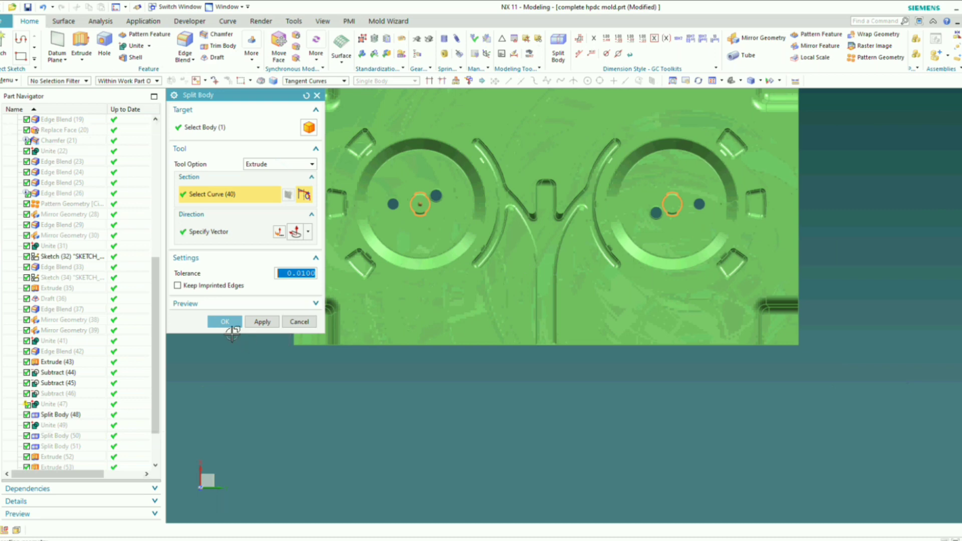
pyautogui.click(224, 322)
pyautogui.scroll(4, 656, 195)
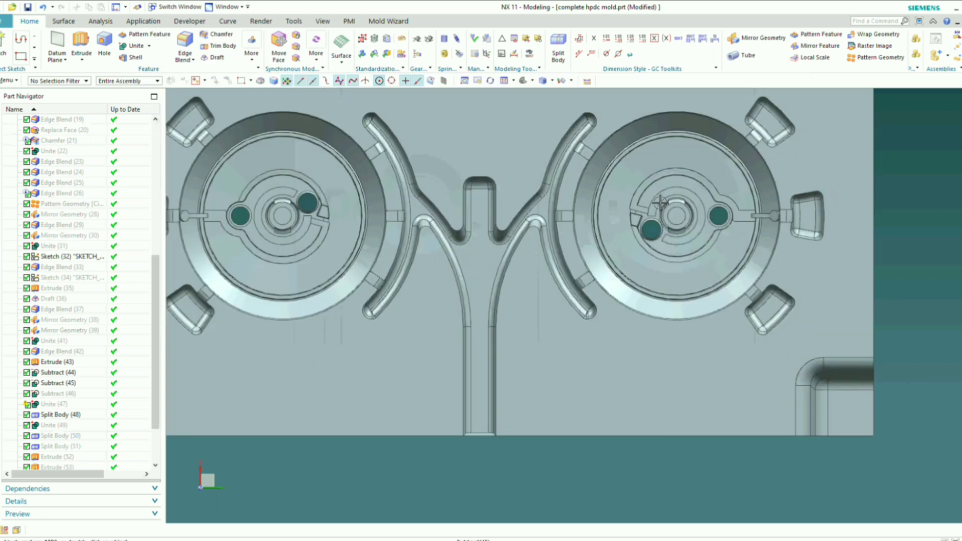
pyautogui.scroll(-2, 671, 210)
pyautogui.scroll(6, 686, 211)
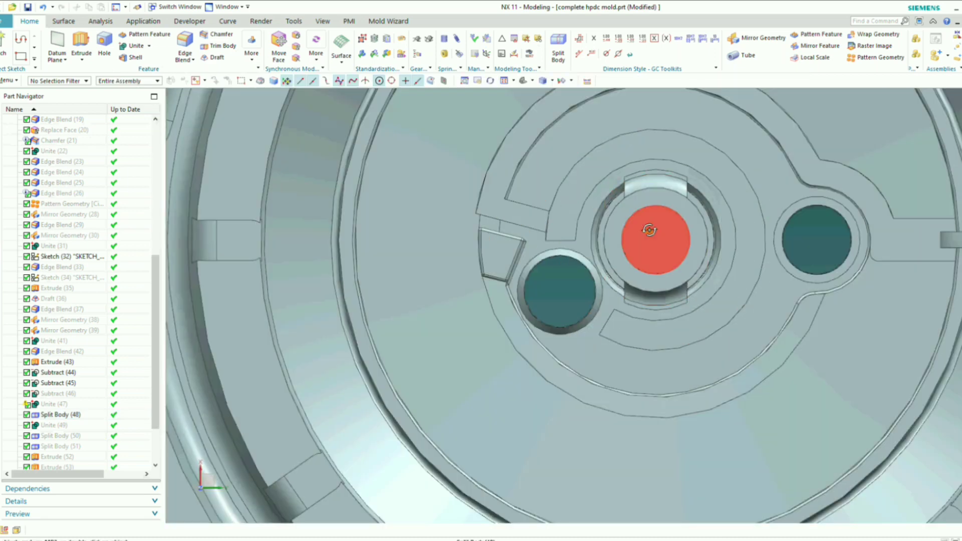
# - Examine the split core pins from the front and back of the mold block
pyautogui.moveTo(647, 230); pyautogui.dragTo(652, 211, button='middle')
pyautogui.press('F8')
pyautogui.scroll(-8, 677, 145)
pyautogui.scroll(6, 673, 203)
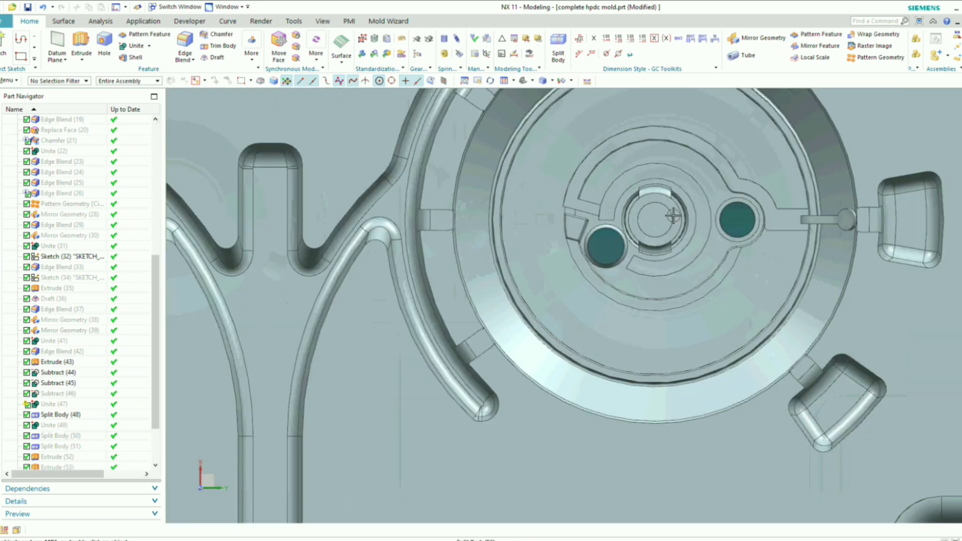
pyautogui.scroll(-6, 690, 248)
pyautogui.moveTo(691, 246); pyautogui.dragTo(707, 363, button='middle')
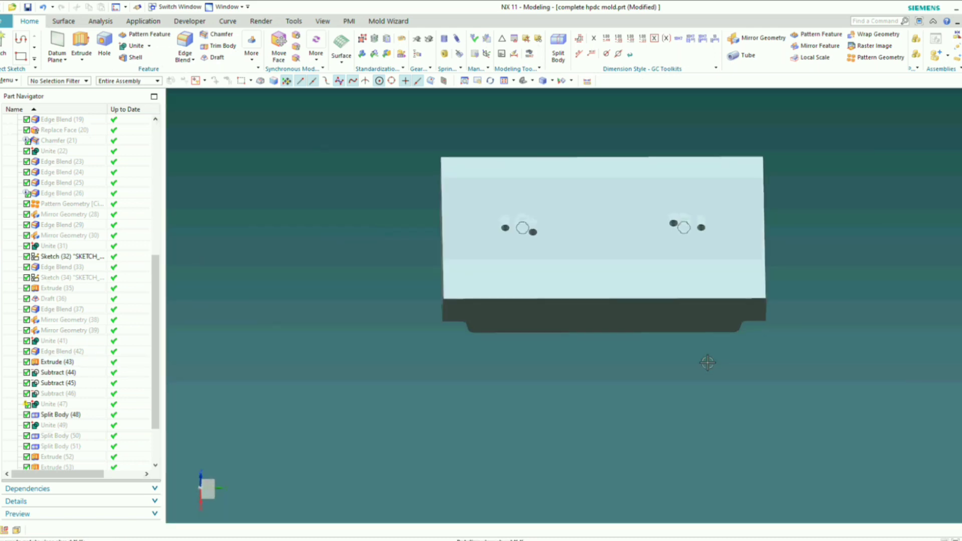
pyautogui.scroll(6, 675, 210)
pyautogui.scroll(-8, 694, 270)
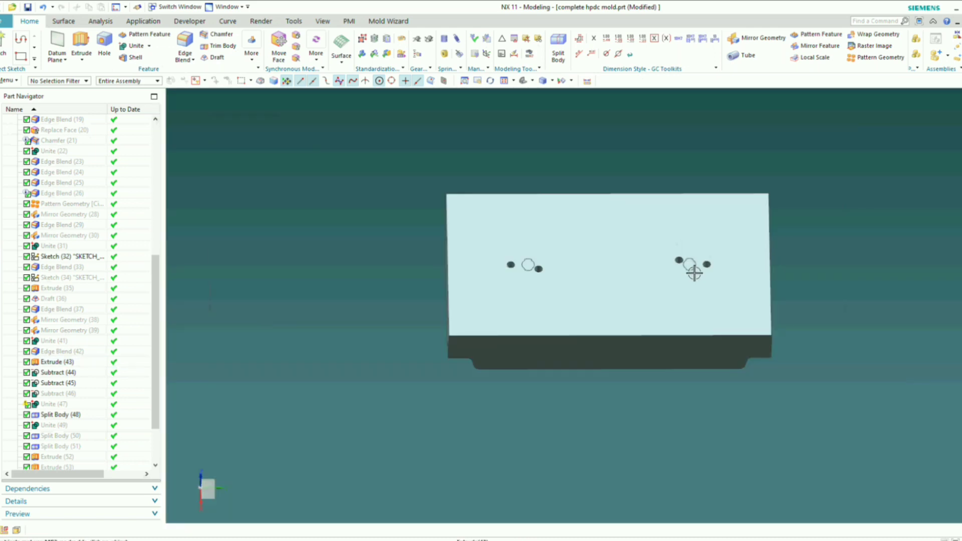
pyautogui.moveTo(695, 273); pyautogui.dragTo(692, 259, button='middle')
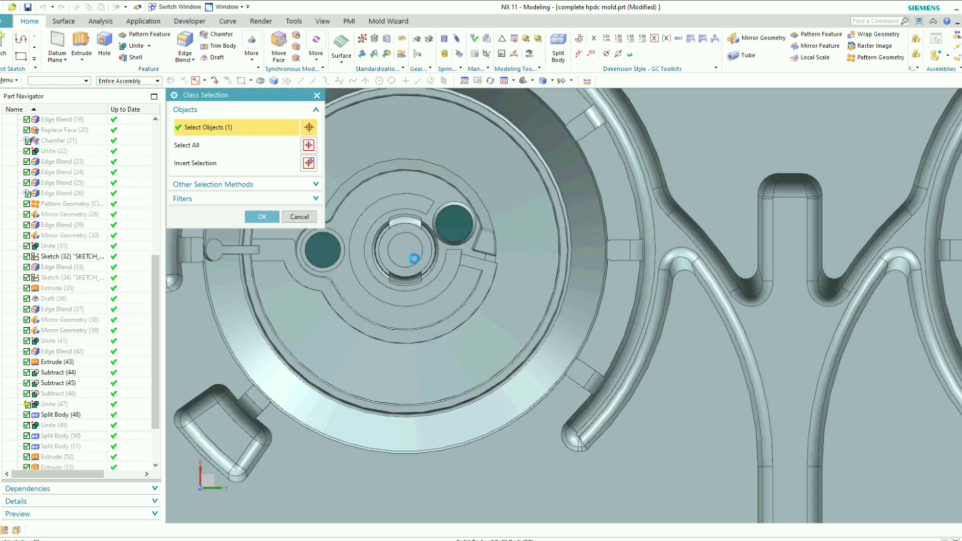
# - Set the display color of both cavities' central core pins to Deep Sky (205)
pyautogui.click(406, 250)
pyautogui.click(259, 217)
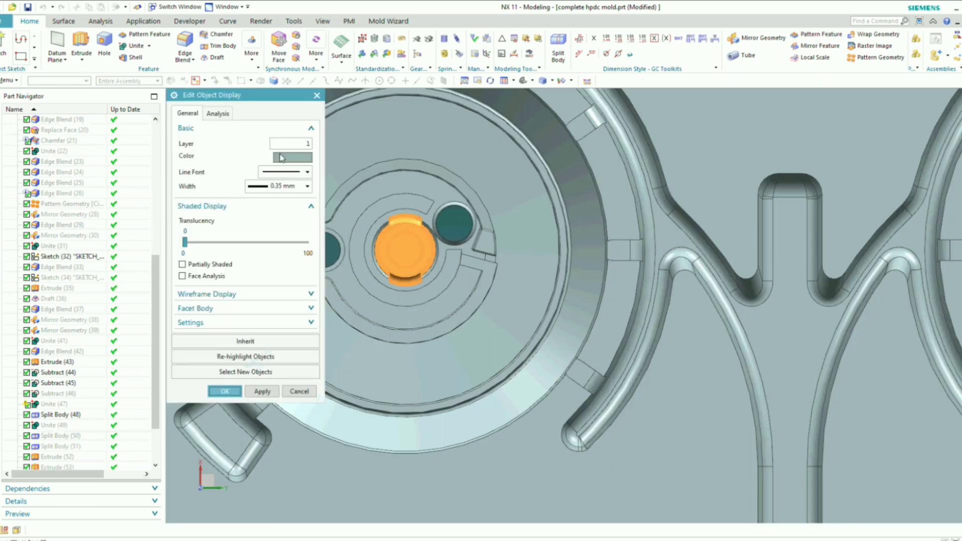
pyautogui.click(293, 157)
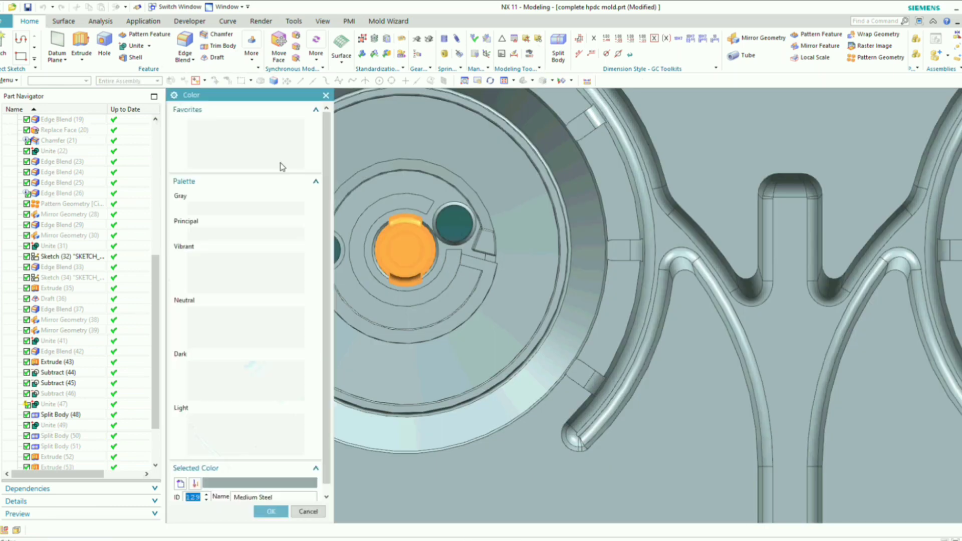
pyautogui.click(269, 145)
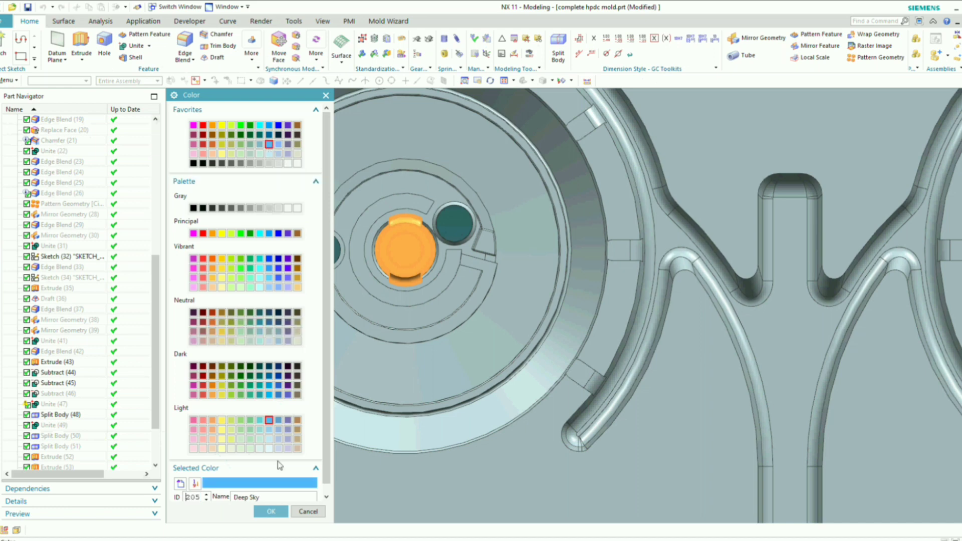
pyautogui.click(281, 514)
pyautogui.scroll(-3, 425, 390)
pyautogui.click(224, 392)
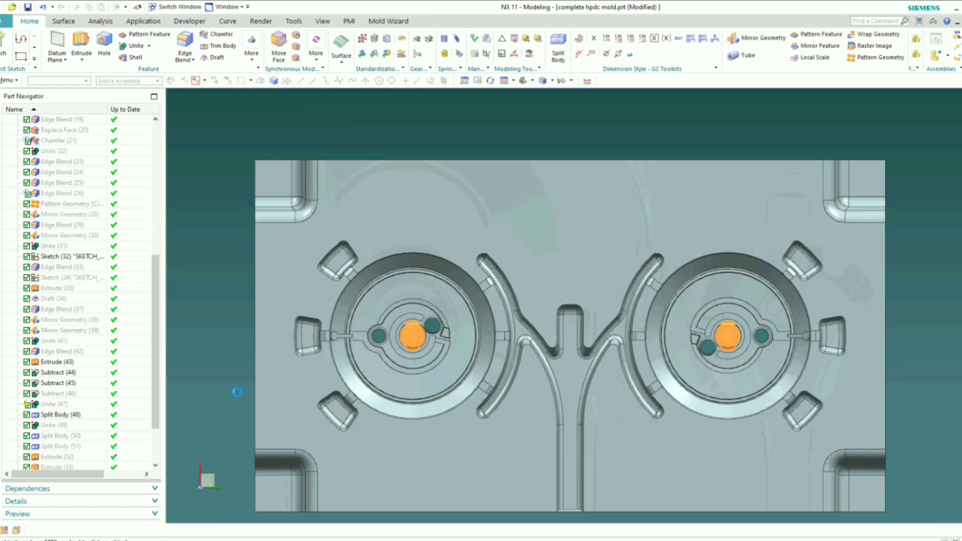
# - Examine both recolored core pins within the mold block from several angles
pyautogui.scroll(-2, 459, 318)
pyautogui.scroll(5, 460, 318)
pyautogui.moveTo(516, 317); pyautogui.dragTo(541, 351, button='middle')
pyautogui.scroll(-3, 543, 318)
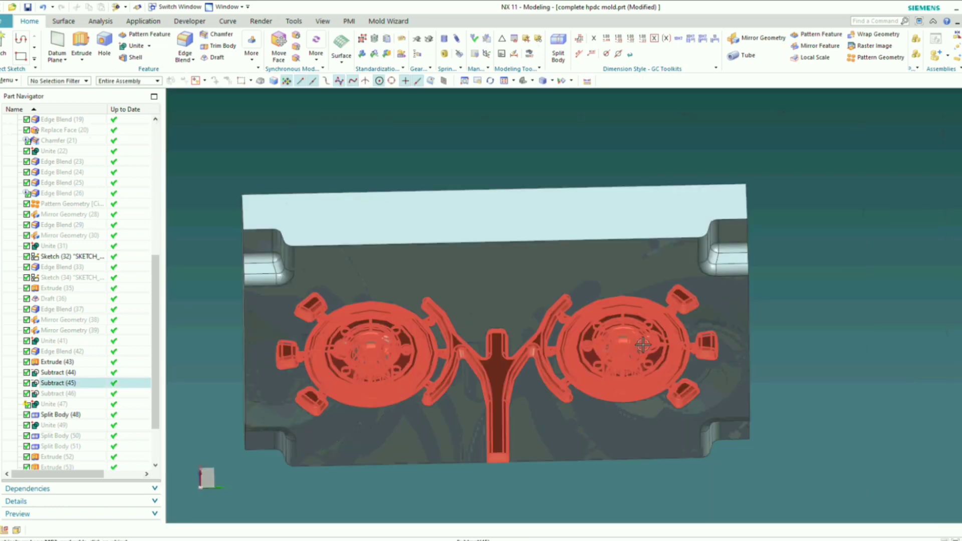
pyautogui.scroll(-2, 646, 344)
pyautogui.scroll(2, 650, 344)
pyautogui.moveTo(651, 345); pyautogui.dragTo(660, 356, button='middle')
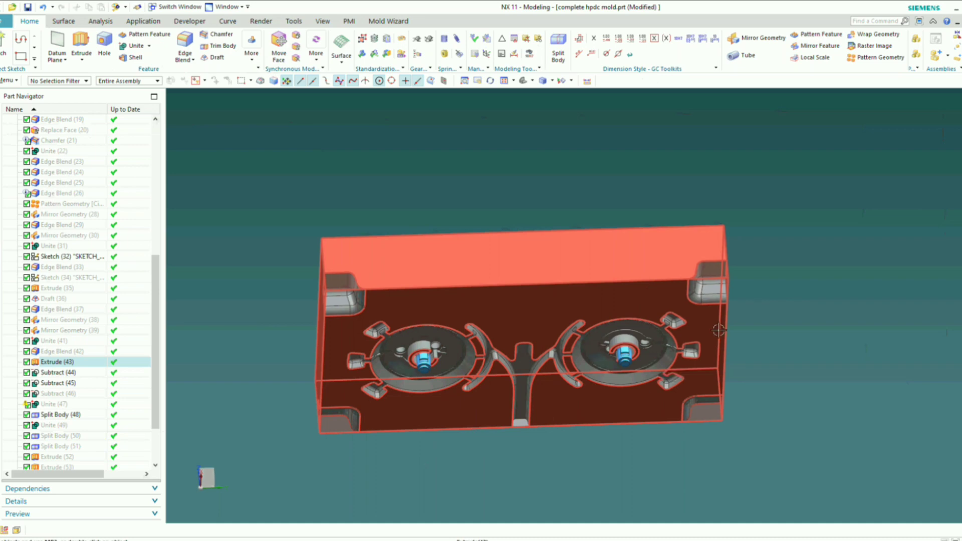
pyautogui.scroll(-3, 665, 365)
pyautogui.scroll(3, 618, 351)
# - Hide the colored core pin bodies of both cavities
pyautogui.moveTo(618, 351)
pyautogui.mouseDown(button='middle')
pyautogui.moveTo(623, 378)
pyautogui.moveTo(620, 341)
pyautogui.mouseUp(button='middle')
pyautogui.scroll(3, 619, 340)
pyautogui.hotkey('ctrl', 'shift', 'i')
pyautogui.click(618, 341)
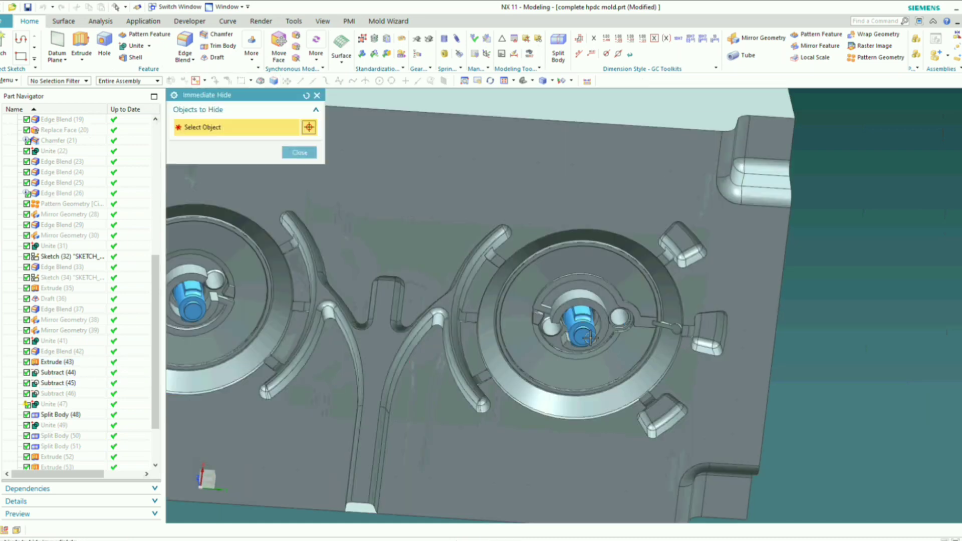
pyautogui.scroll(-3, 470, 343)
pyautogui.click(441, 308)
pyautogui.press('Escape')
# - Inspect the recess edges around one cavity's empty core pin opening, where the slot interrupts the curved edge
pyautogui.press('F8')
pyautogui.scroll(3, 582, 321)
pyautogui.scroll(3, 599, 278)
pyautogui.moveTo(601, 280); pyautogui.dragTo(647, 266, button='middle')
pyautogui.press('F8')
pyautogui.scroll(4, 620, 256)
pyautogui.scroll(-2, 620, 256)
pyautogui.scroll(5, 609, 272)
pyautogui.scroll(2, 587, 263)
pyautogui.moveTo(586, 266); pyautogui.dragTo(587, 273, button='middle')
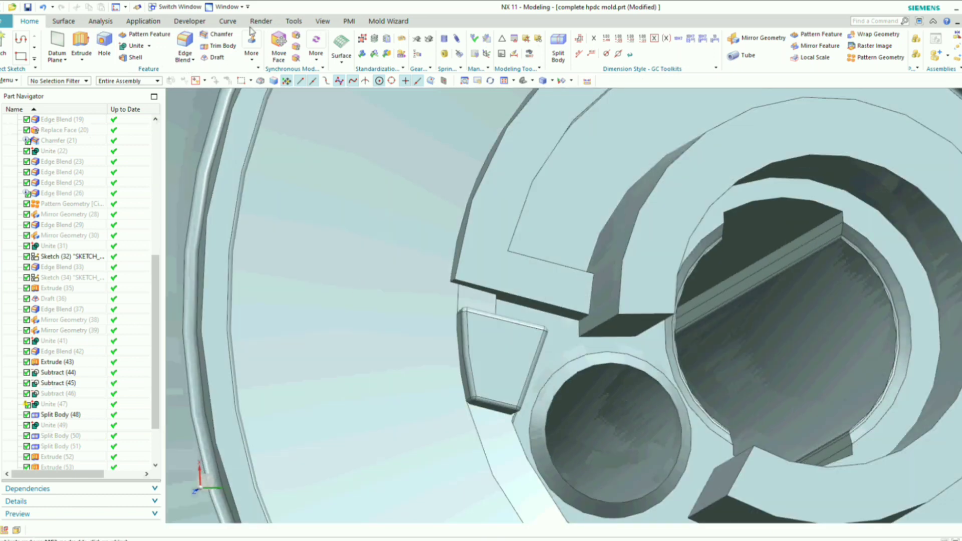
# - Create a bridge curve across the slot, joining the two interrupted curved recess edges near this cavity's core pin opening
pyautogui.click(230, 23)
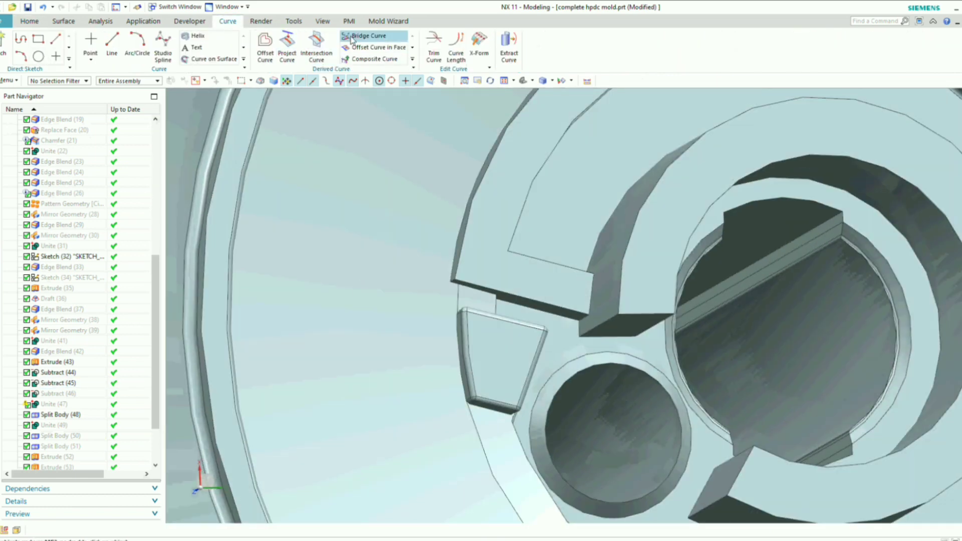
pyautogui.scroll(3, 593, 259)
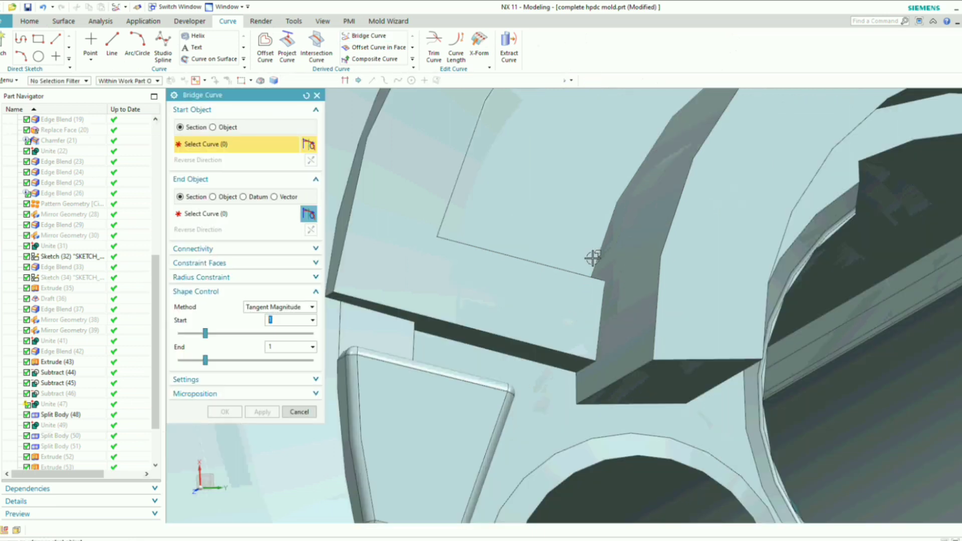
pyautogui.click(593, 260)
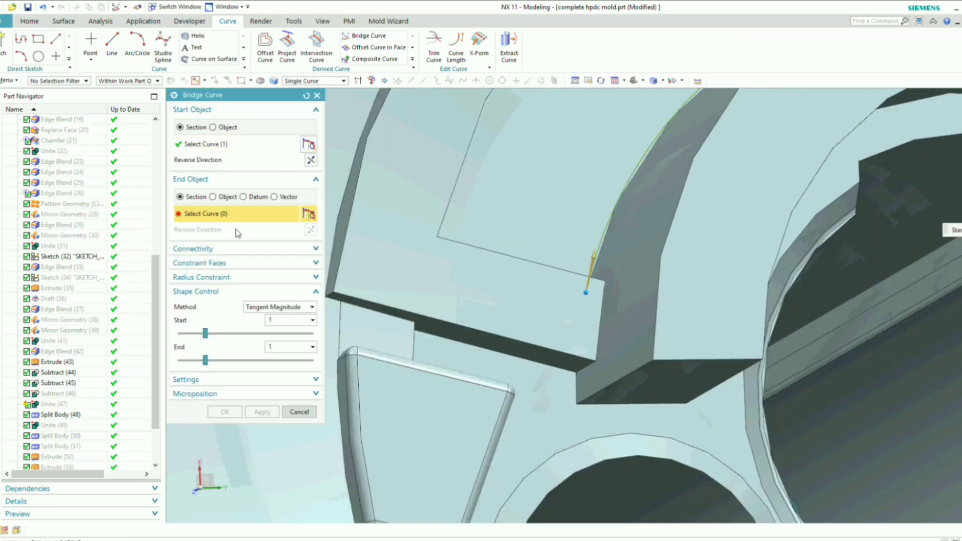
pyautogui.scroll(2, 584, 393)
pyautogui.click(598, 378)
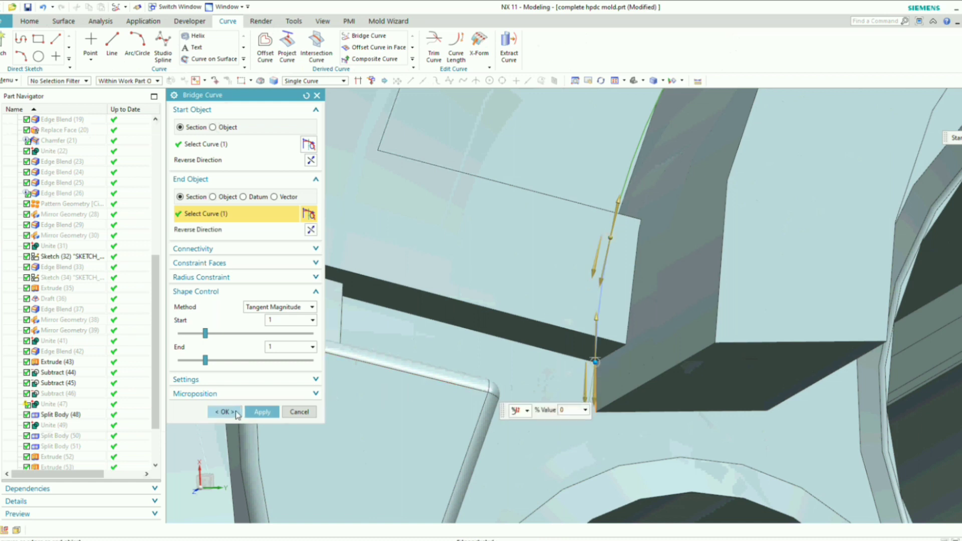
pyautogui.scroll(-1, 581, 340)
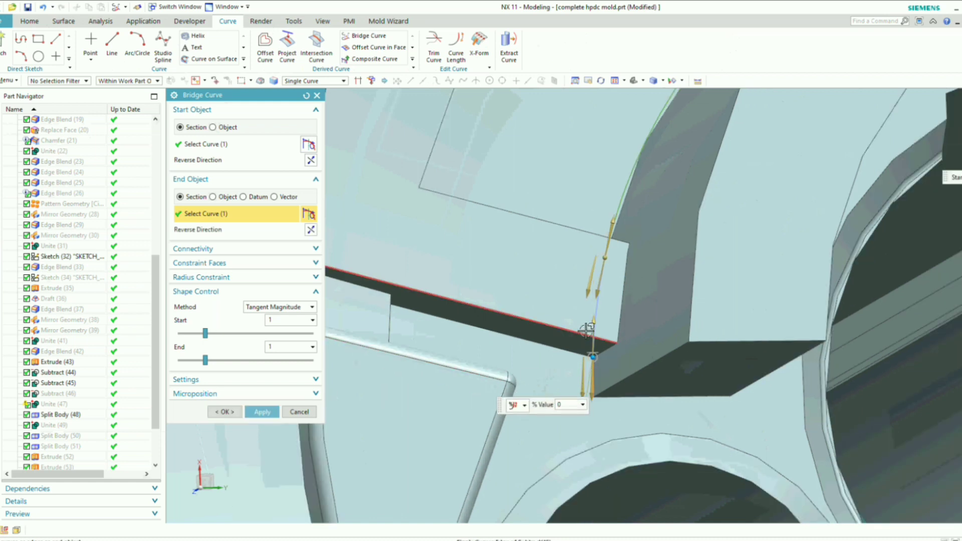
pyautogui.click(265, 412)
# - Create a matching bridge curve between the interrupted curved recess edges across the slot in the other cavity
pyautogui.scroll(-4, 616, 318)
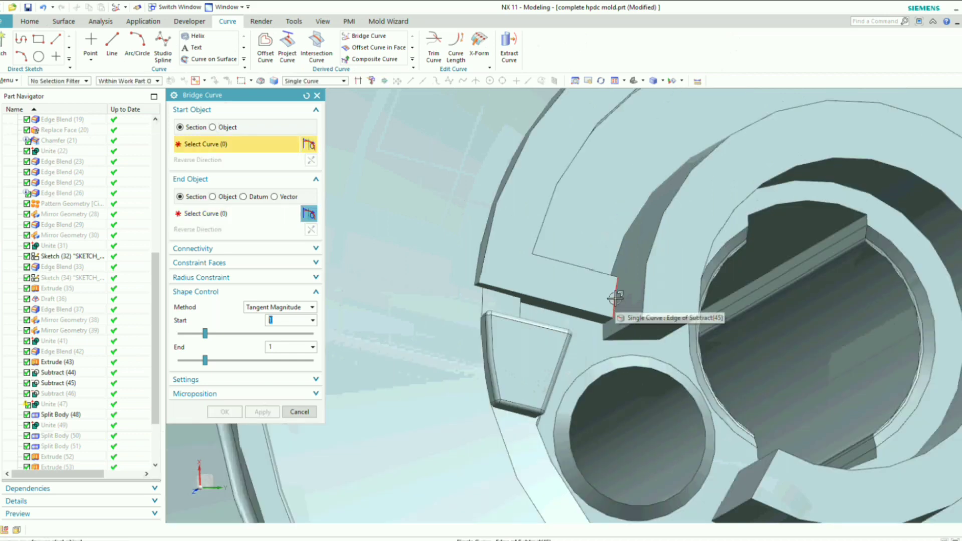
pyautogui.scroll(-3, 671, 273)
pyautogui.scroll(8, 522, 275)
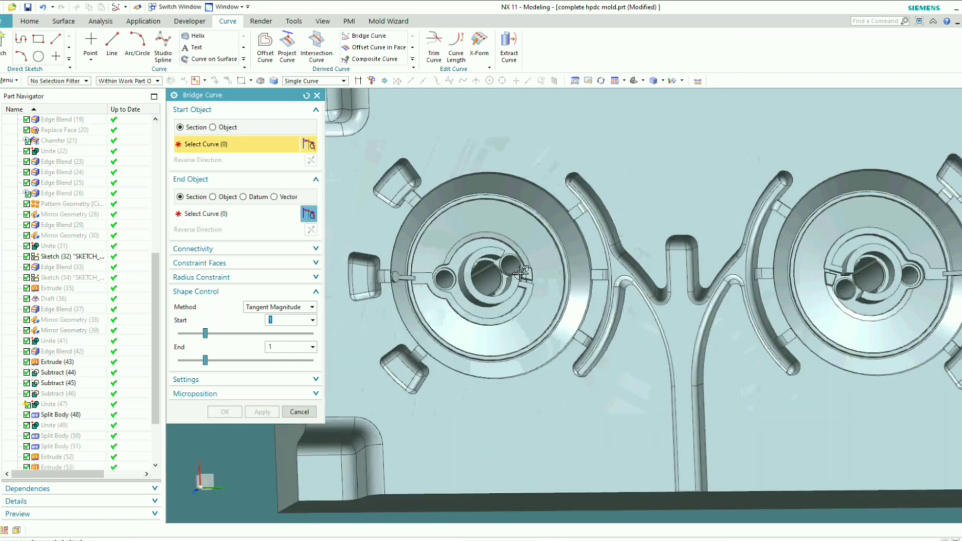
pyautogui.scroll(8, 453, 293)
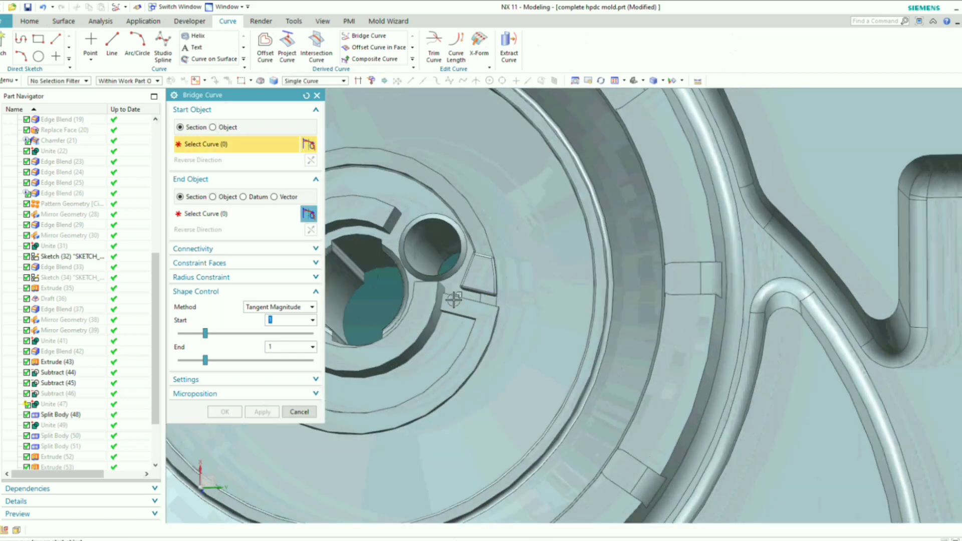
pyautogui.scroll(1, 451, 283)
pyautogui.click(446, 253)
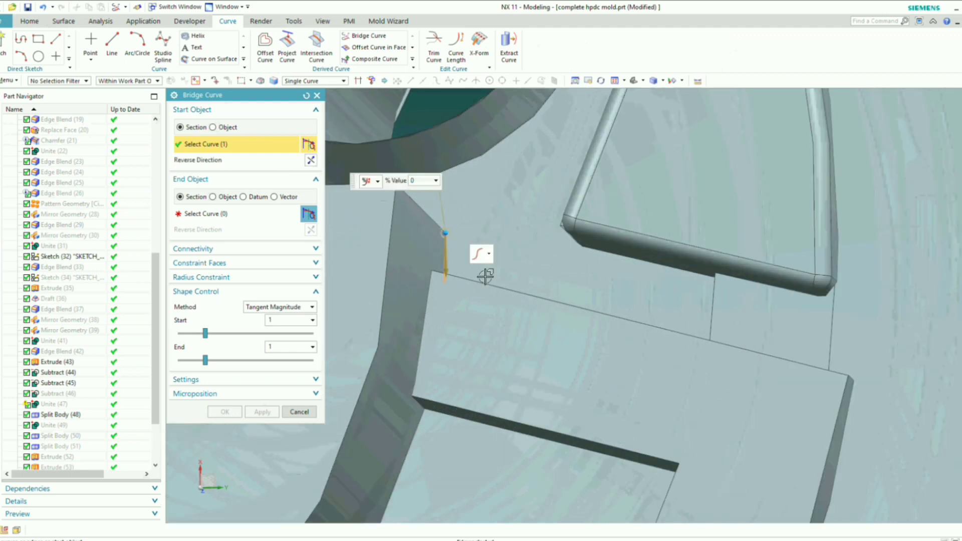
pyautogui.scroll(-3, 506, 285)
pyautogui.scroll(-3, 425, 328)
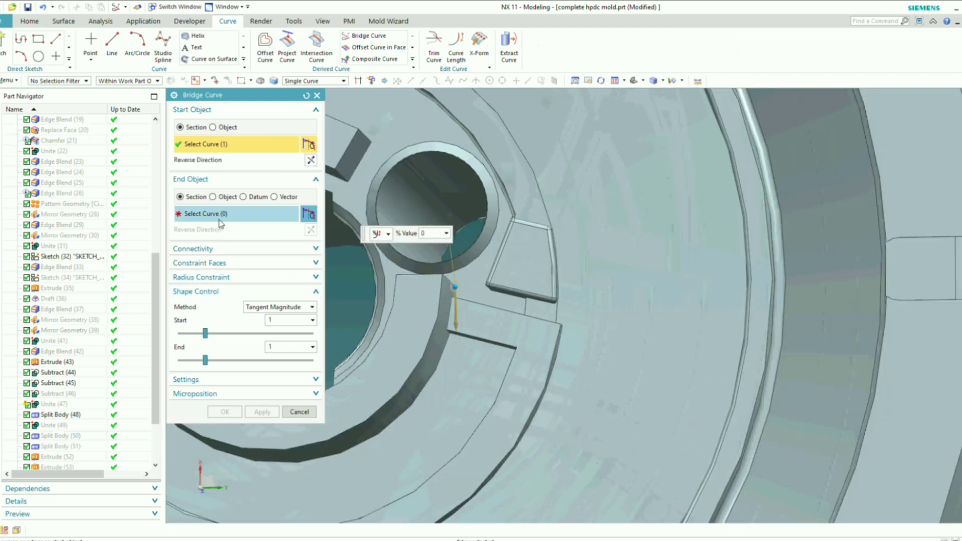
pyautogui.click(235, 213)
pyautogui.scroll(3, 415, 338)
pyautogui.click(416, 337)
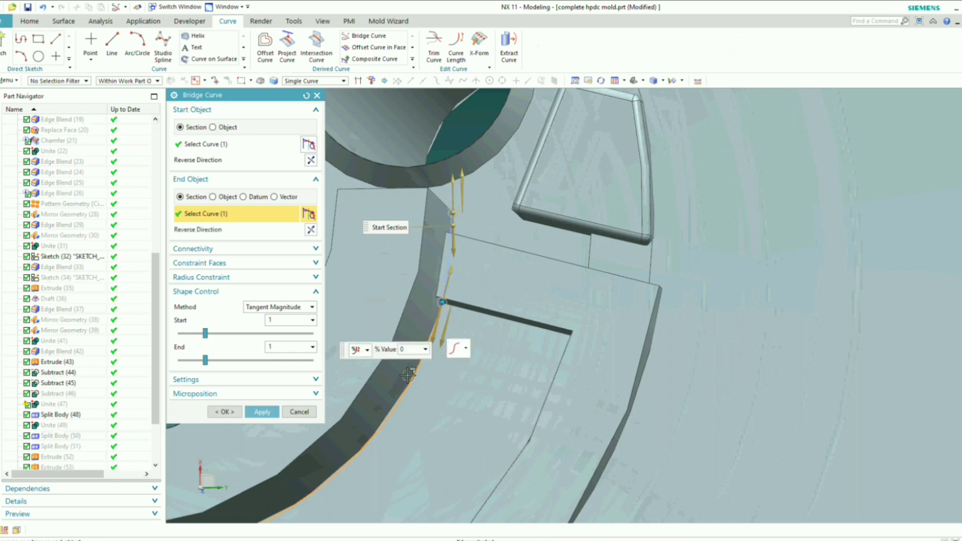
pyautogui.click(236, 410)
# - Open the second bridge curve's definition to check its start and end edges, and close it without edits
pyautogui.scroll(-2, 434, 268)
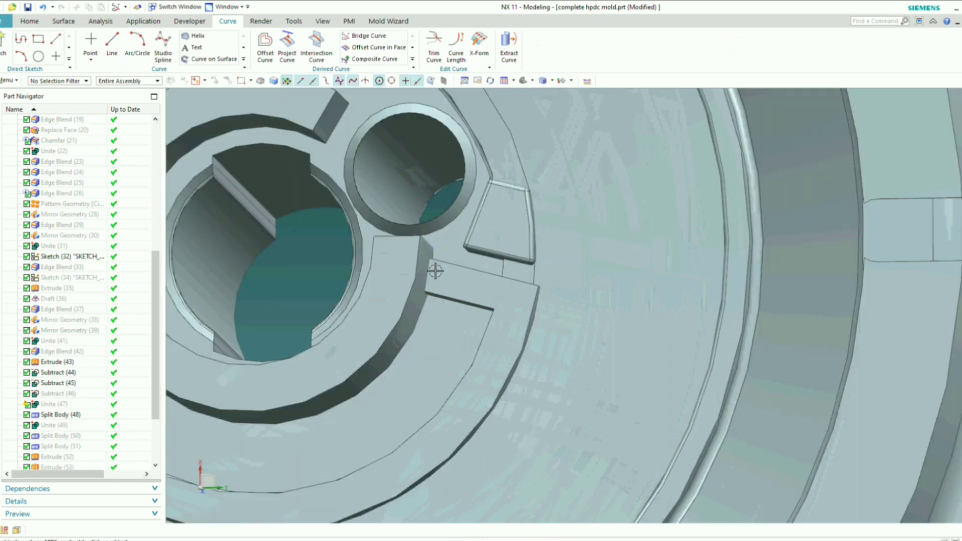
pyautogui.scroll(6, 434, 254)
pyautogui.doubleClick(409, 196)
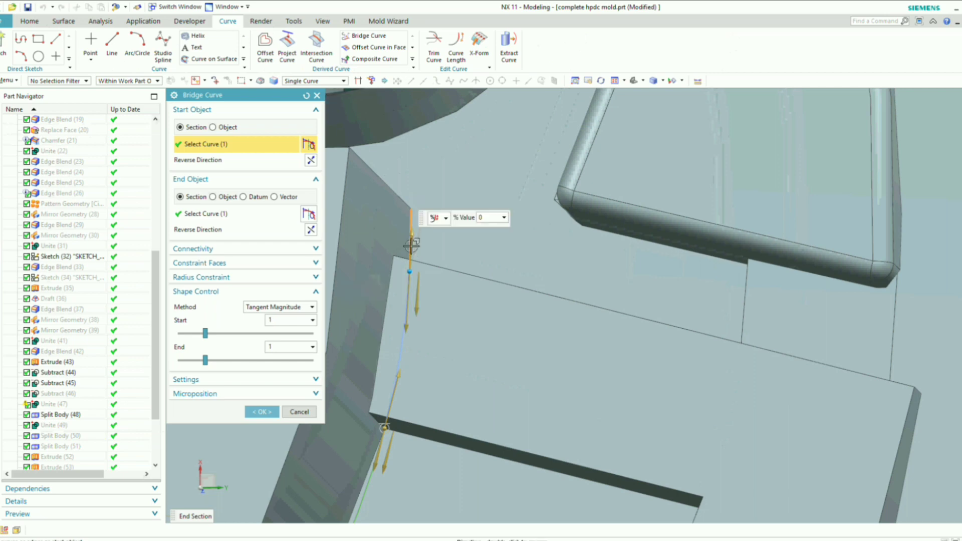
pyautogui.click(261, 411)
# - Check the slot and recess areas of both cavities where the edges were bridged
pyautogui.scroll(-6, 356, 320)
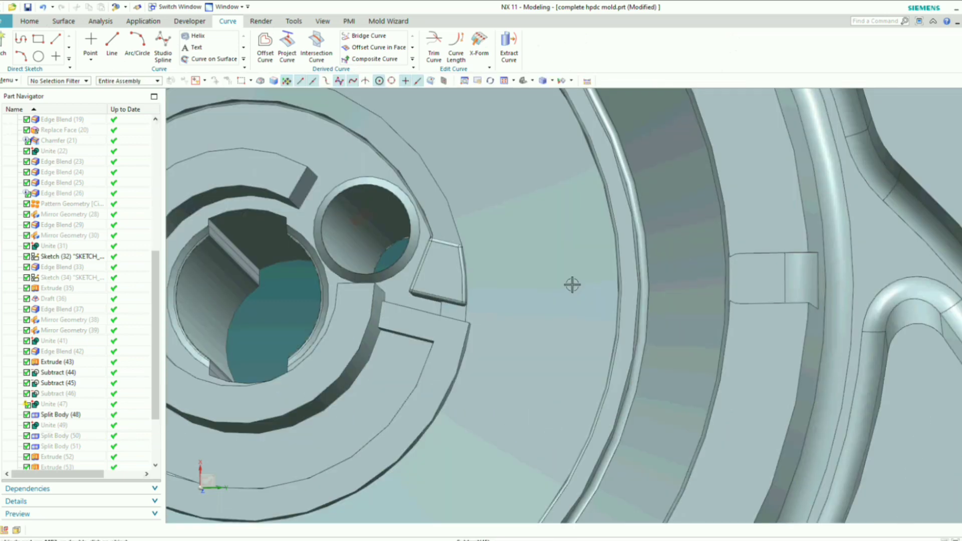
pyautogui.scroll(-4, 604, 281)
pyautogui.scroll(-5, 687, 302)
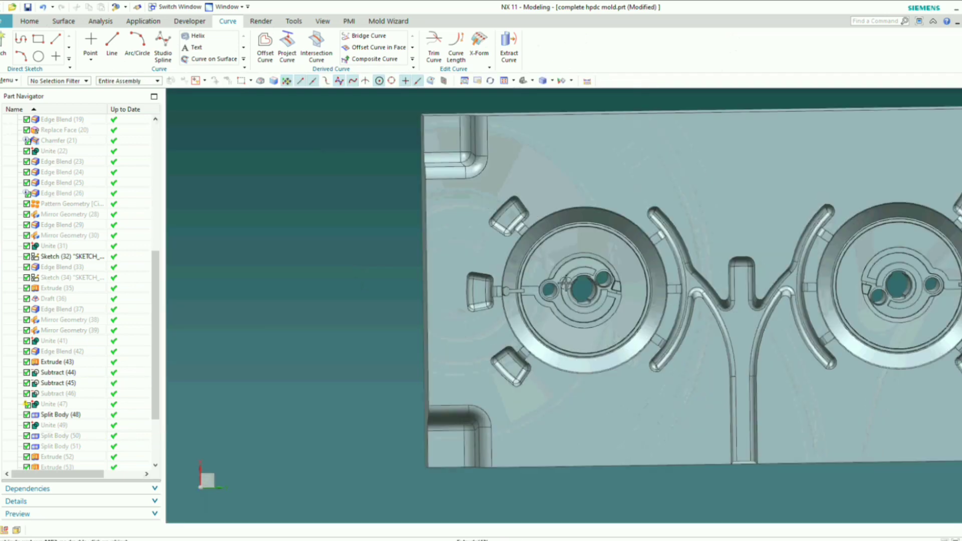
pyautogui.scroll(5, 757, 292)
pyautogui.scroll(5, 661, 228)
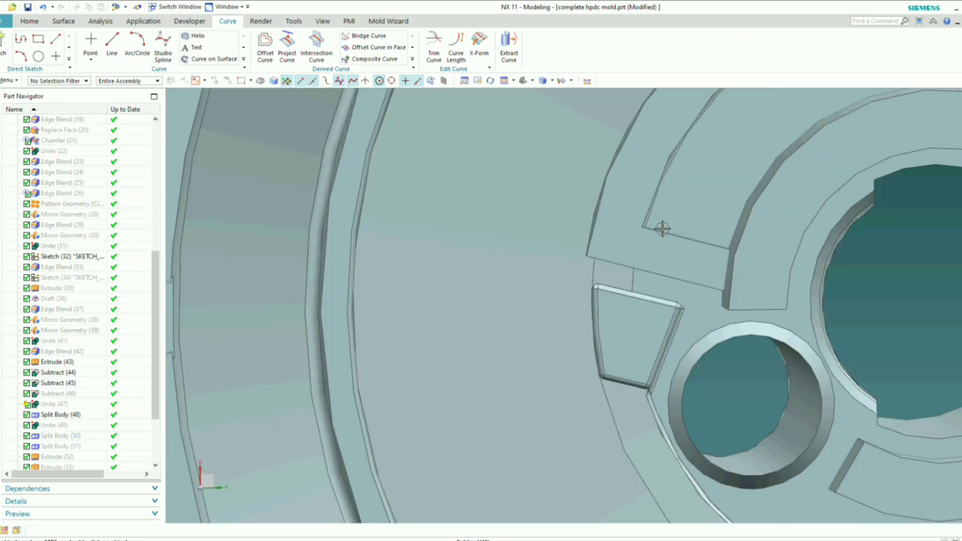
pyautogui.moveTo(662, 228)
pyautogui.mouseDown(button='middle')
pyautogui.moveTo(657, 235)
pyautogui.moveTo(664, 227)
pyautogui.mouseUp(button='middle')
pyautogui.scroll(-12, 655, 260)
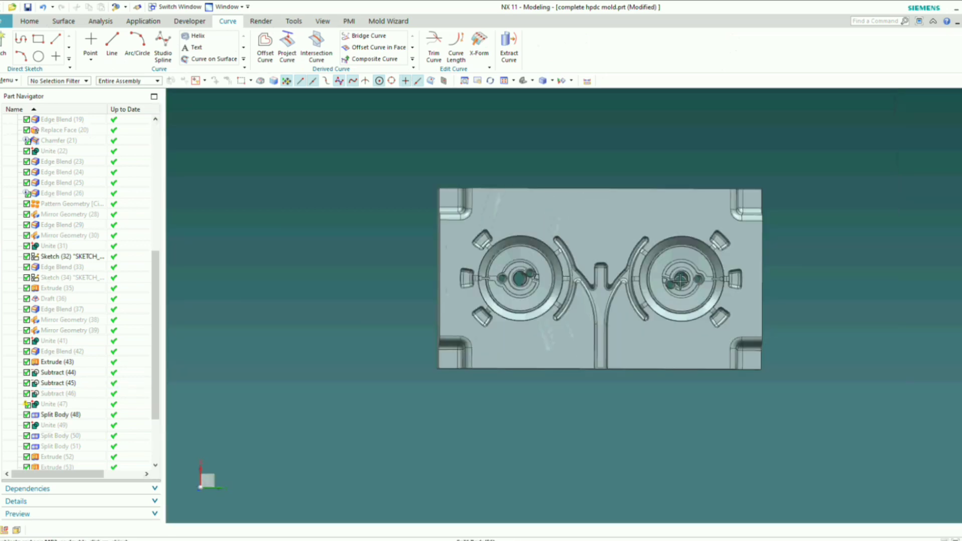
pyautogui.moveTo(681, 281); pyautogui.dragTo(694, 283, button='middle')
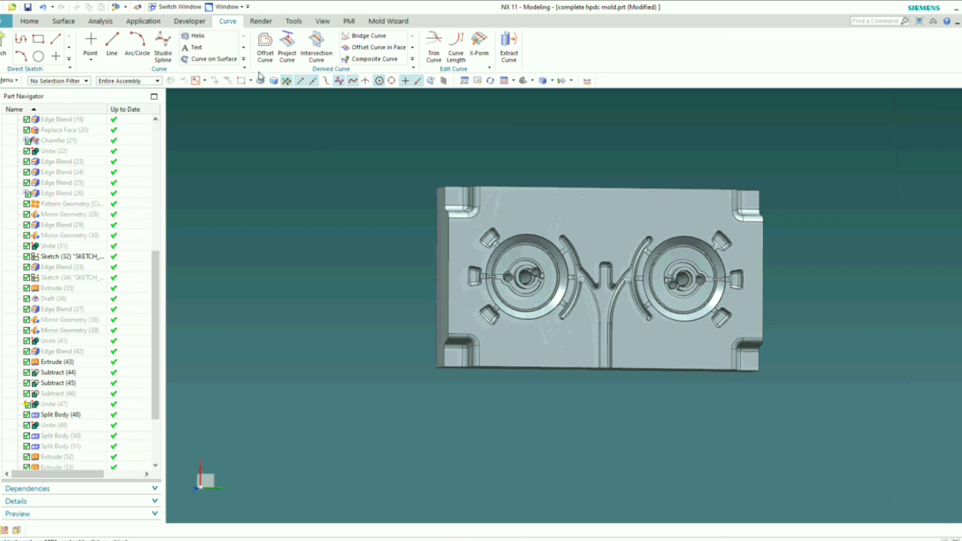
# - Start a Split Body operation with the mold block as target and an extruded section as the tool
pyautogui.click(28, 22)
pyautogui.click(558, 50)
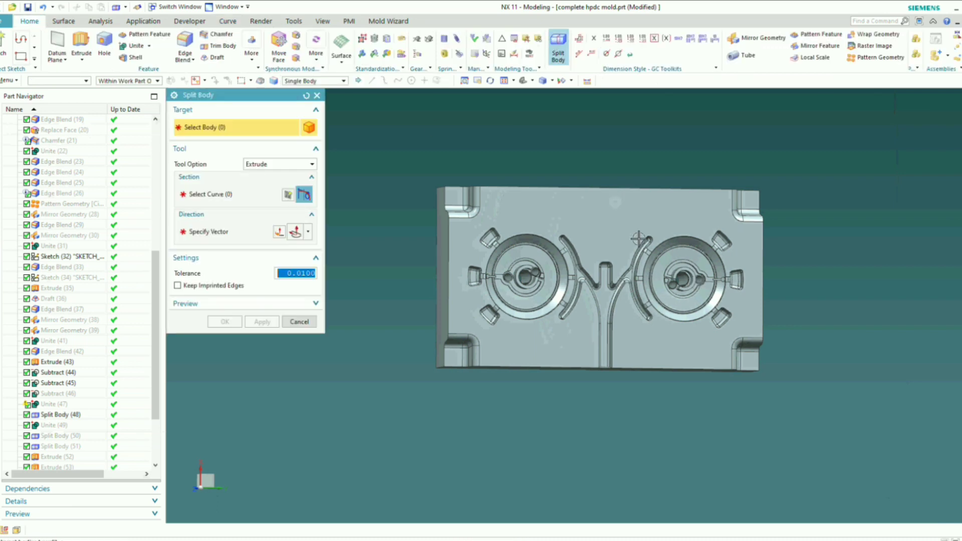
pyautogui.scroll(3, 622, 243)
pyautogui.click(622, 243)
pyautogui.scroll(-2, 622, 244)
pyautogui.scroll(1, 564, 285)
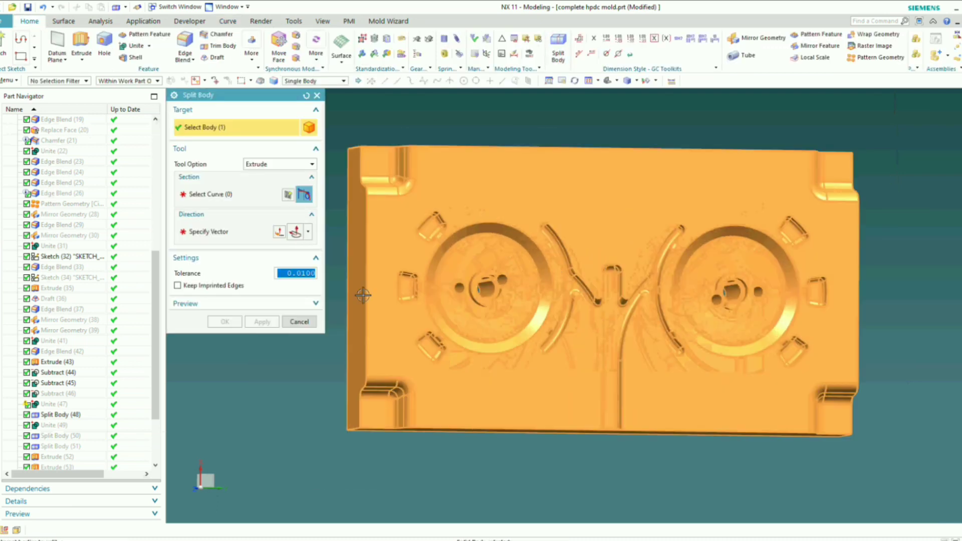
pyautogui.click(224, 196)
# - Switch the model to wireframe display and bring the cavity's core pin area into view for section curve selection
pyautogui.click(322, 21)
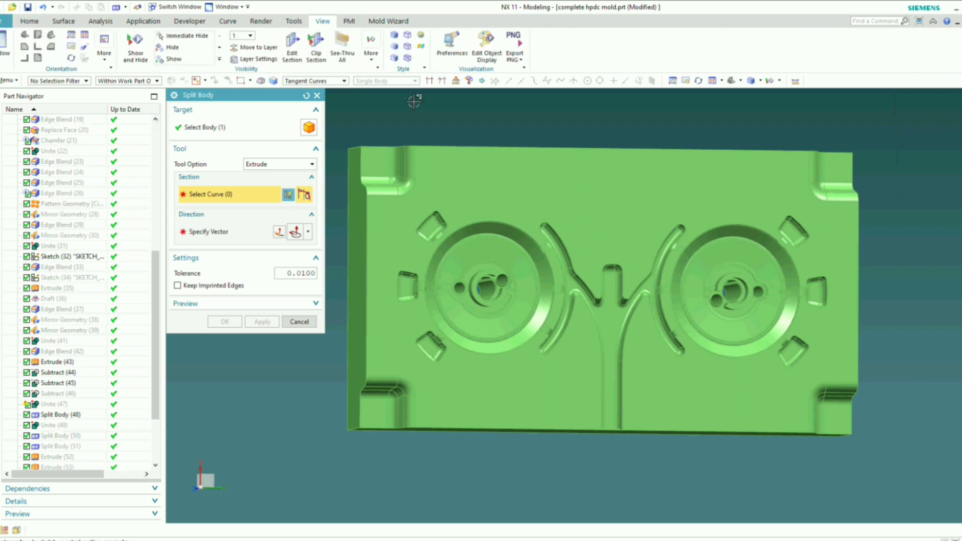
pyautogui.click(407, 58)
pyautogui.scroll(6, 727, 289)
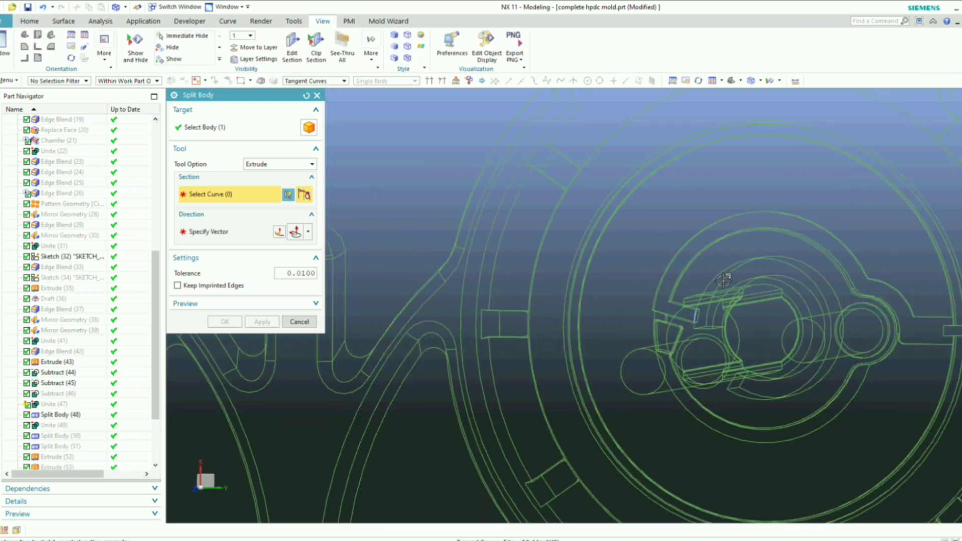
pyautogui.moveTo(727, 289)
pyautogui.mouseDown(button='middle')
pyautogui.moveTo(730, 309)
pyautogui.moveTo(719, 275)
pyautogui.mouseUp(button='middle')
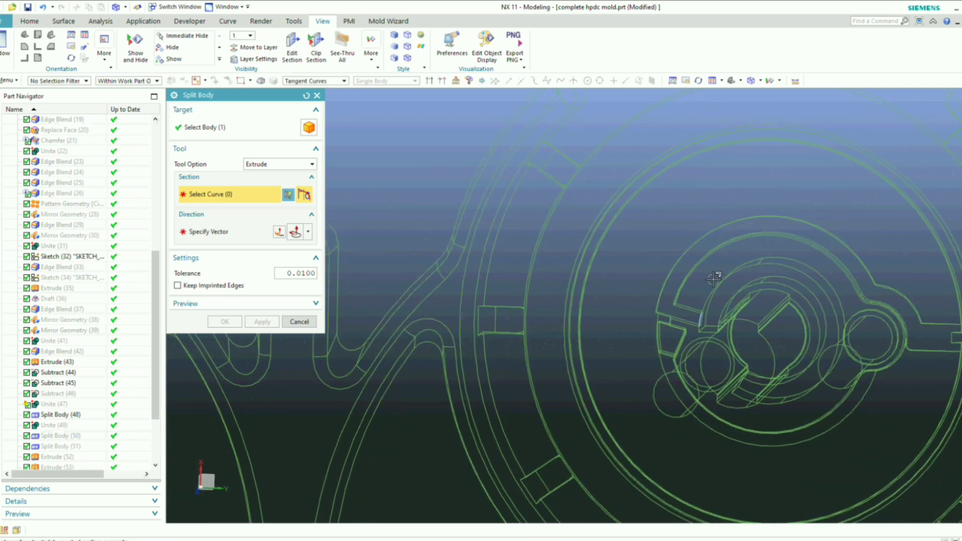
# - Return the model to shaded display and select the outer arc of the first cavity's C-shaped recess as section curves
pyautogui.click(395, 35)
pyautogui.moveTo(637, 254)
pyautogui.mouseDown(button='middle')
pyautogui.moveTo(687, 321)
pyautogui.moveTo(675, 270)
pyautogui.moveTo(665, 307)
pyautogui.mouseUp(button='middle')
pyautogui.scroll(2, 665, 307)
pyautogui.scroll(3, 606, 290)
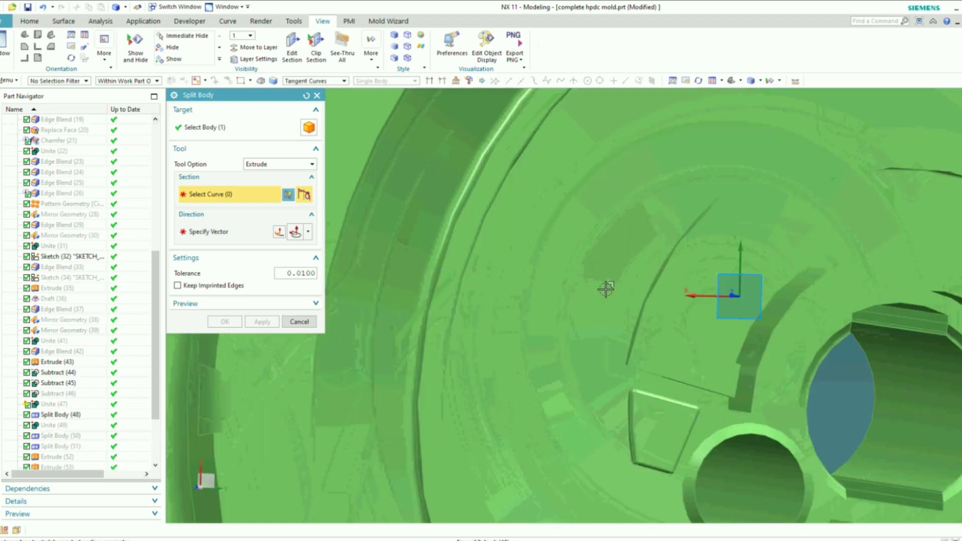
pyautogui.click(748, 340)
pyautogui.scroll(-3, 737, 331)
pyautogui.scroll(1, 723, 338)
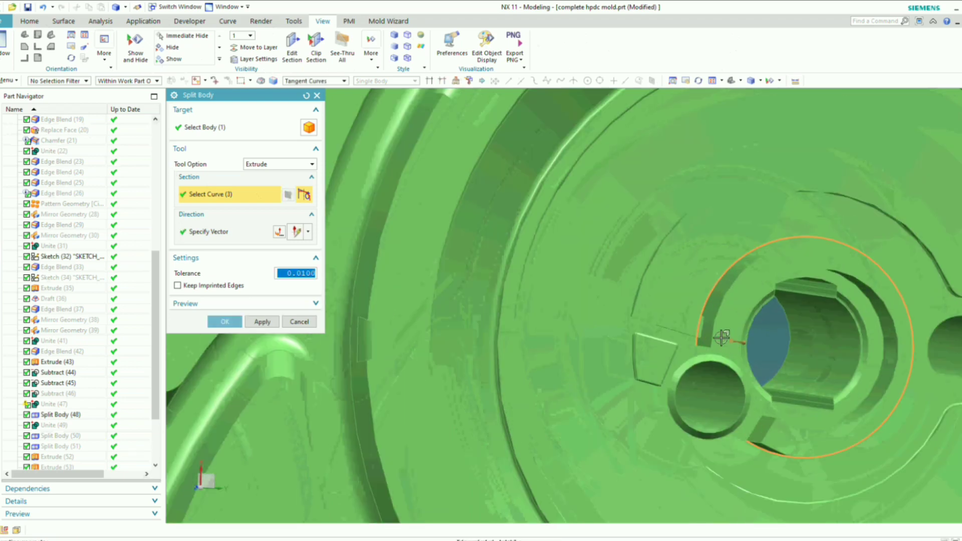
# - Add the end edges and inner arc of the first cavity's C-shaped recess to close its split section
pyautogui.moveTo(702, 297); pyautogui.dragTo(704, 266, button='middle')
pyautogui.scroll(4, 683, 305)
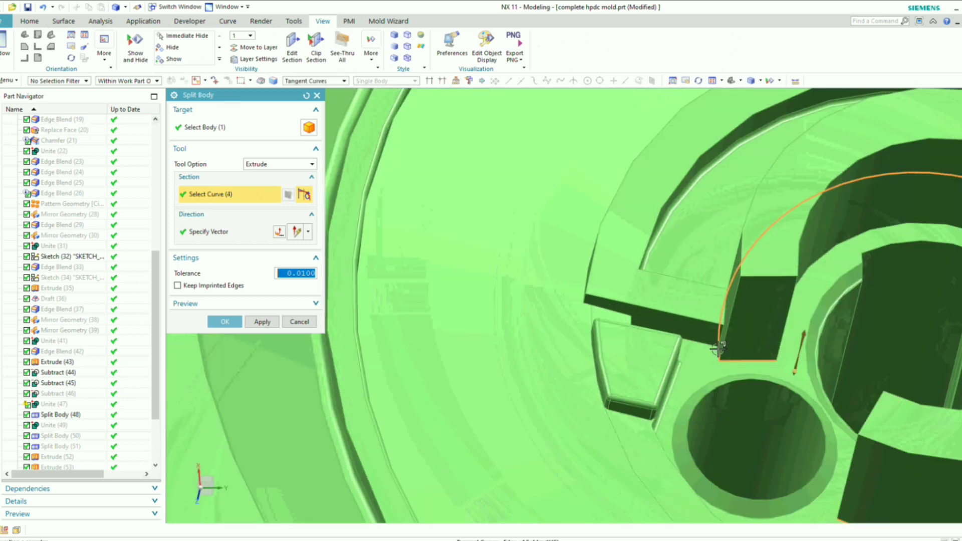
pyautogui.scroll(-4, 719, 348)
pyautogui.scroll(3, 711, 320)
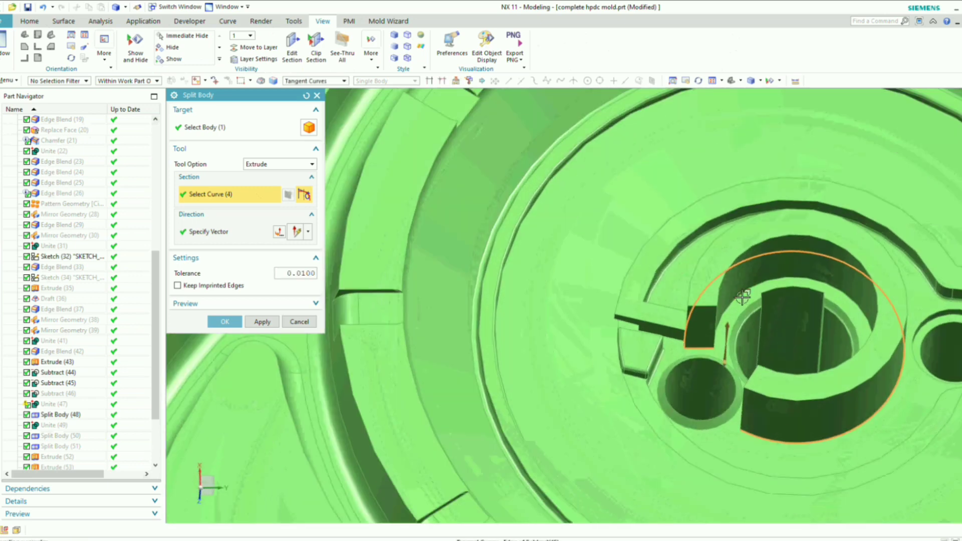
pyautogui.click(743, 297)
pyautogui.scroll(-3, 772, 330)
pyautogui.scroll(5, 717, 360)
pyautogui.moveTo(720, 359); pyautogui.dragTo(823, 393, button='middle')
pyautogui.scroll(2, 783, 370)
pyautogui.scroll(1, 855, 404)
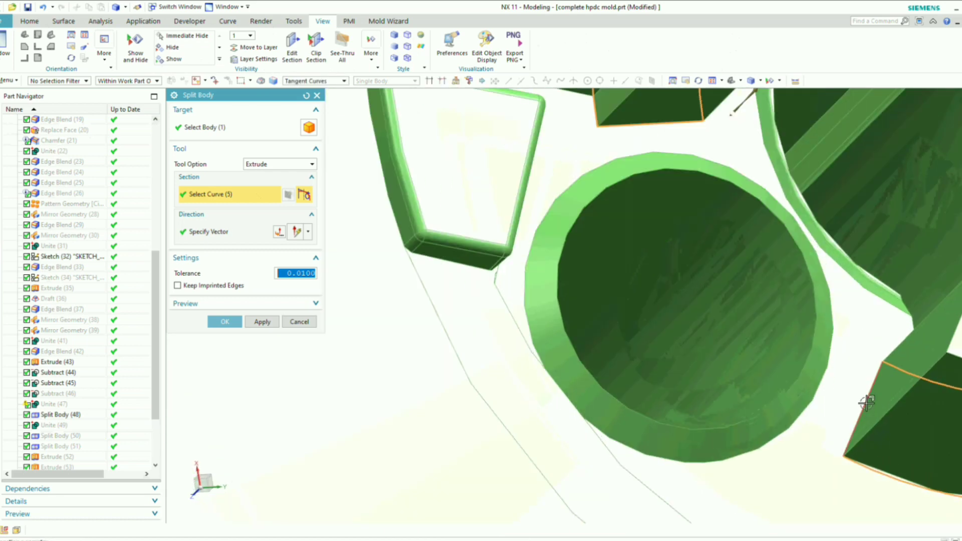
pyautogui.scroll(-5, 867, 399)
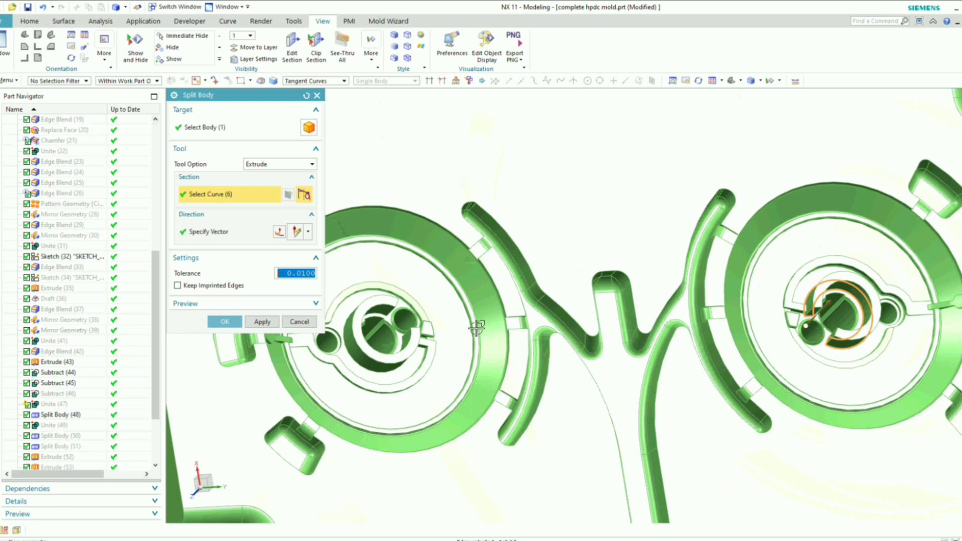
# - Add the outer arc and an end edge of the second cavity's C-shaped recess to the split section
pyautogui.scroll(3, 449, 333)
pyautogui.moveTo(449, 332); pyautogui.dragTo(443, 350, button='middle')
pyautogui.scroll(-4, 505, 351)
pyautogui.scroll(5, 445, 345)
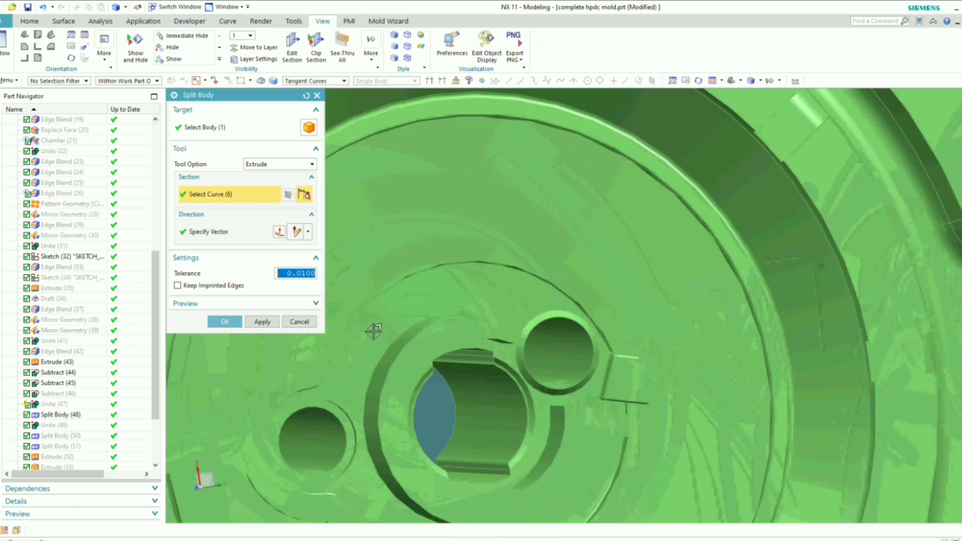
pyautogui.click(404, 331)
pyautogui.scroll(-3, 458, 299)
pyautogui.moveTo(523, 328); pyautogui.dragTo(505, 343, button='middle')
pyautogui.scroll(3, 435, 317)
pyautogui.scroll(3, 433, 314)
pyautogui.moveTo(432, 309); pyautogui.dragTo(432, 191, button='middle')
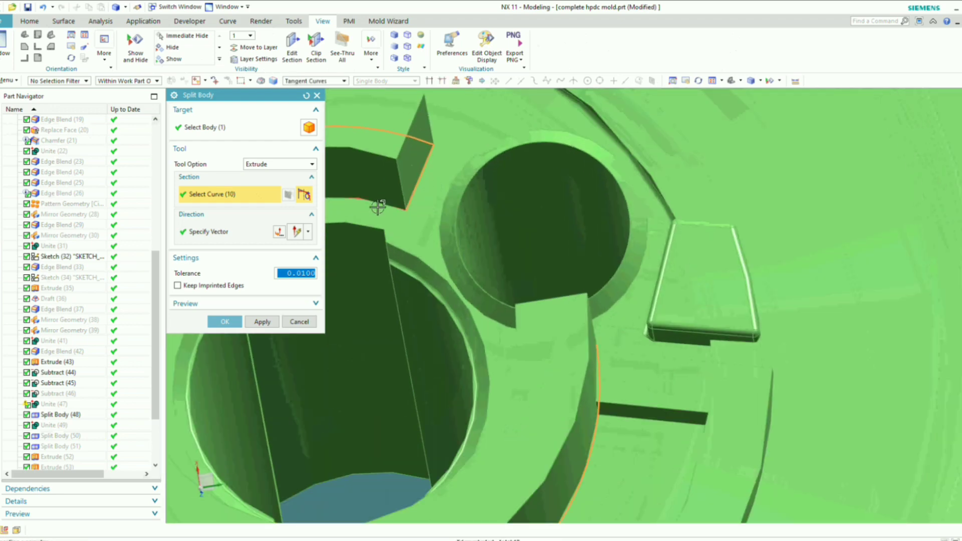
# - Complete the second cavity's C-shaped section with its remaining edges and split the mold block with both extruded sections
pyautogui.scroll(-5, 614, 275)
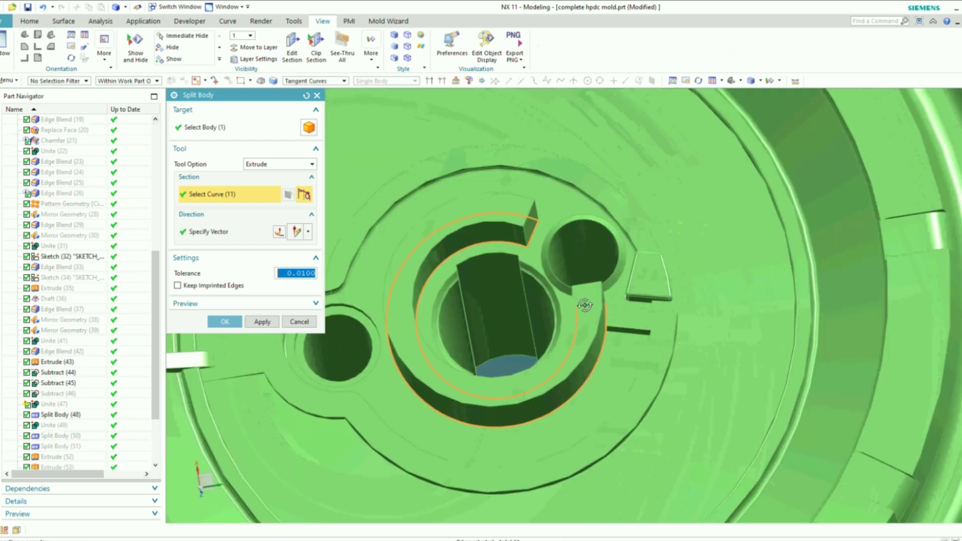
pyautogui.moveTo(585, 306); pyautogui.dragTo(587, 381, button='middle')
pyautogui.scroll(5, 588, 391)
pyautogui.scroll(-5, 582, 318)
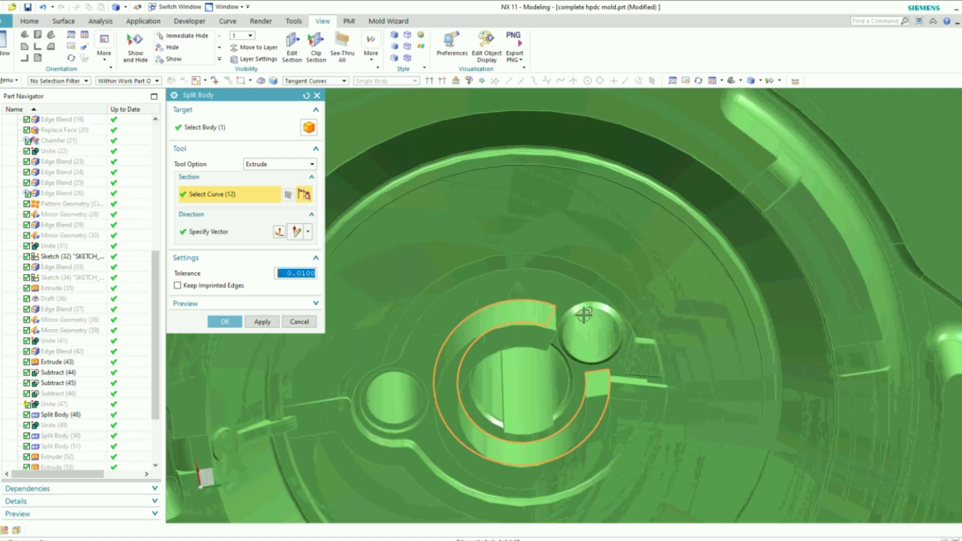
pyautogui.scroll(-8, 502, 357)
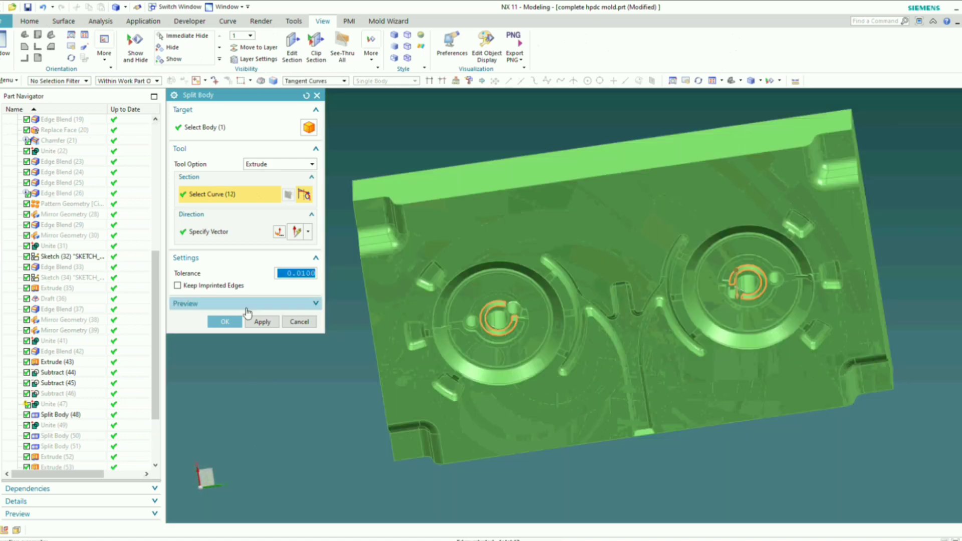
pyautogui.click(225, 322)
pyautogui.scroll(-3, 598, 297)
pyautogui.moveTo(598, 297); pyautogui.dragTo(611, 396, button='middle')
pyautogui.scroll(6, 535, 286)
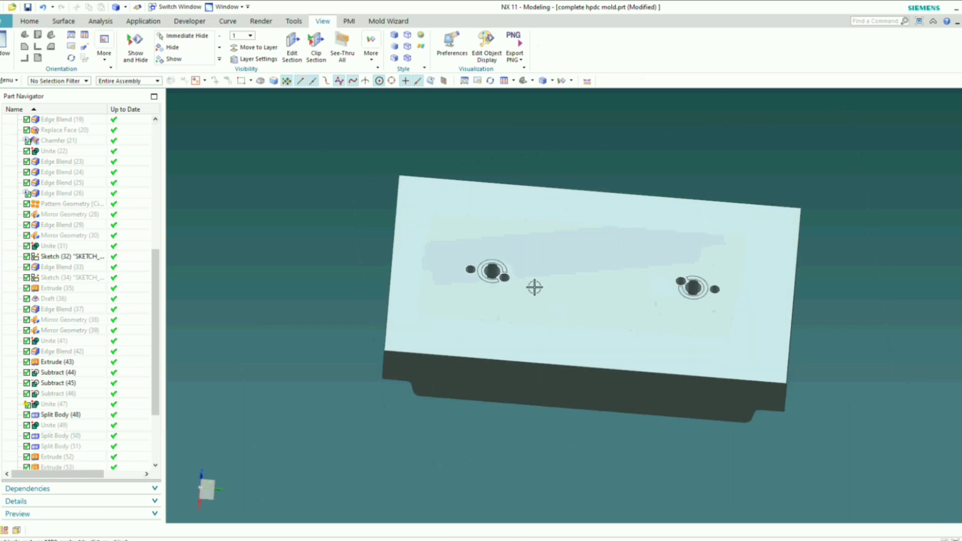
pyautogui.moveTo(498, 246); pyautogui.dragTo(469, 285, button='middle')
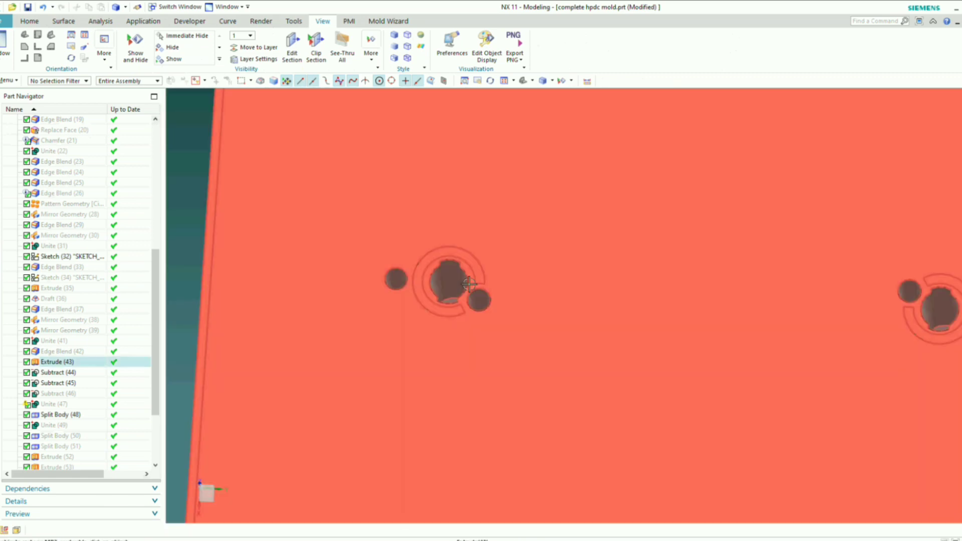
# - Change the color of the two C-shaped bodies split from both cavities to Deep Sky (ID 205)
pyautogui.scroll(-3, 538, 278)
pyautogui.moveTo(556, 279); pyautogui.dragTo(548, 163, button='middle')
pyautogui.scroll(2, 562, 303)
pyautogui.moveTo(560, 302); pyautogui.dragTo(558, 294, button='middle')
pyautogui.hotkey('ctrl', 'b')
pyautogui.scroll(3, 451, 301)
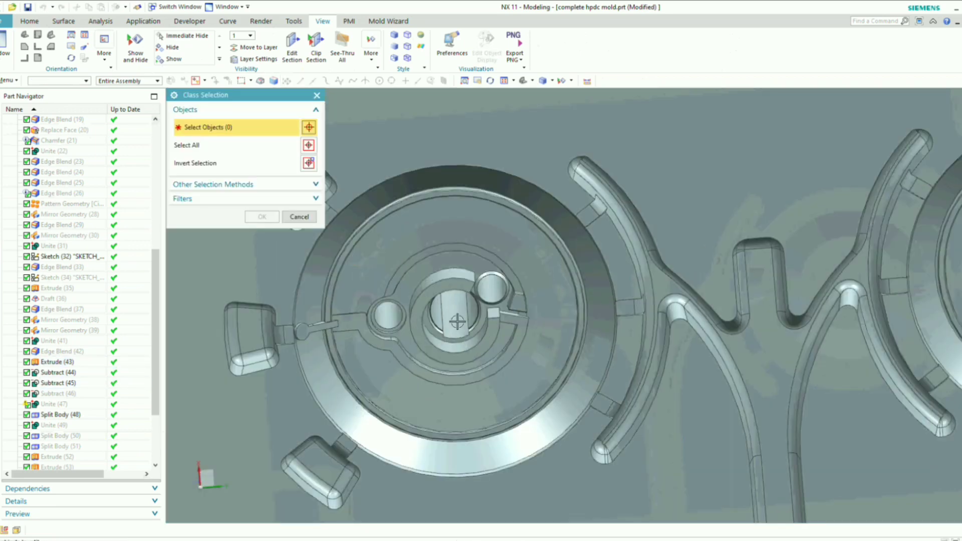
pyautogui.click(447, 272)
pyautogui.scroll(-4, 458, 301)
pyautogui.scroll(3, 792, 275)
pyautogui.click(778, 241)
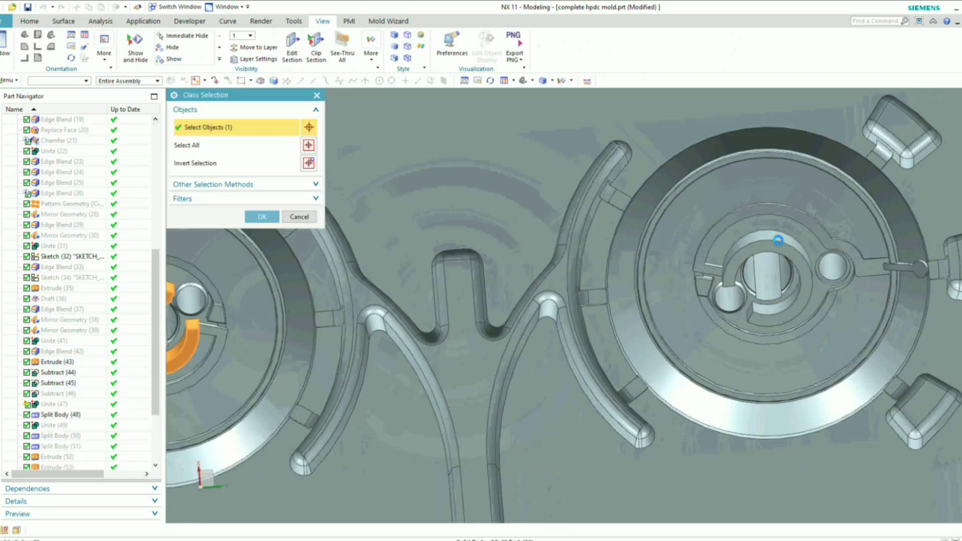
pyautogui.click(262, 216)
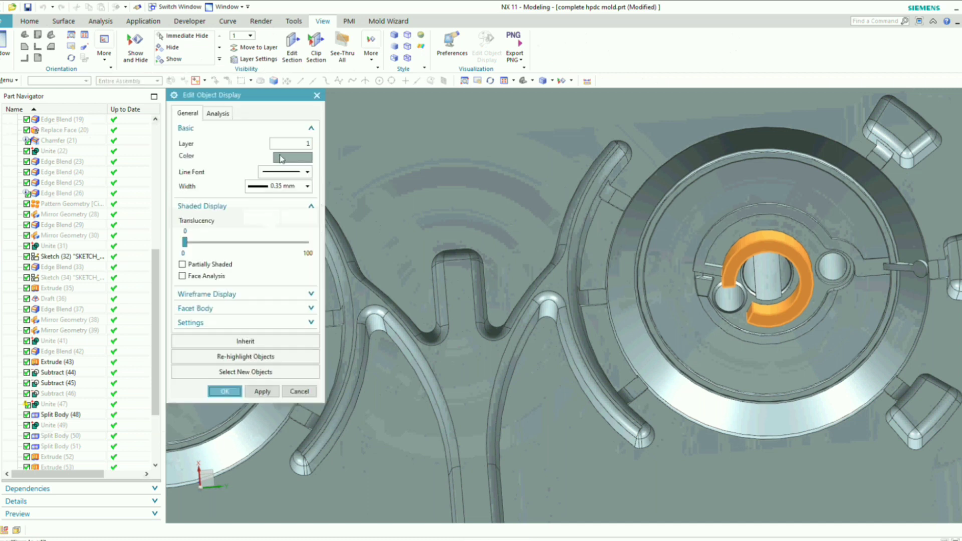
pyautogui.click(295, 155)
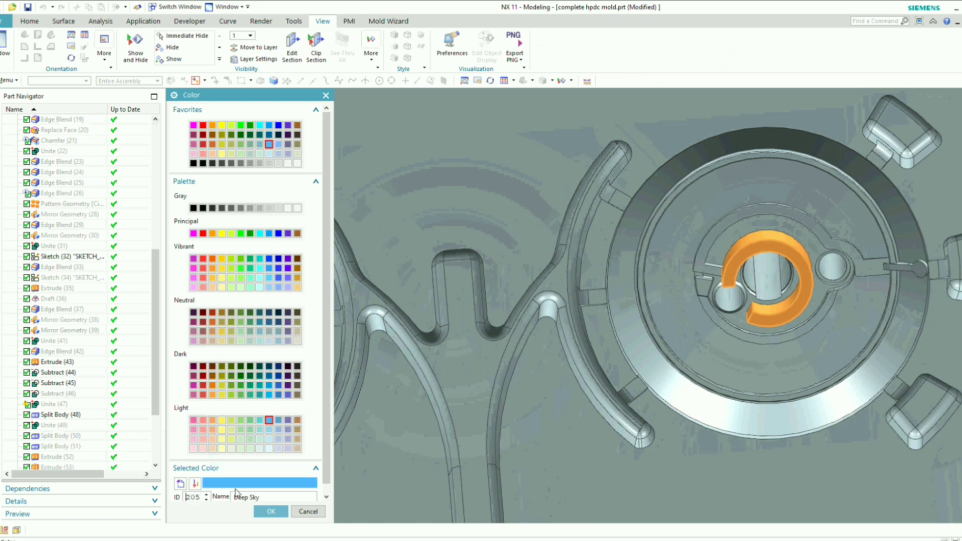
pyautogui.click(265, 511)
pyautogui.hotkey('ctrl', 'f')
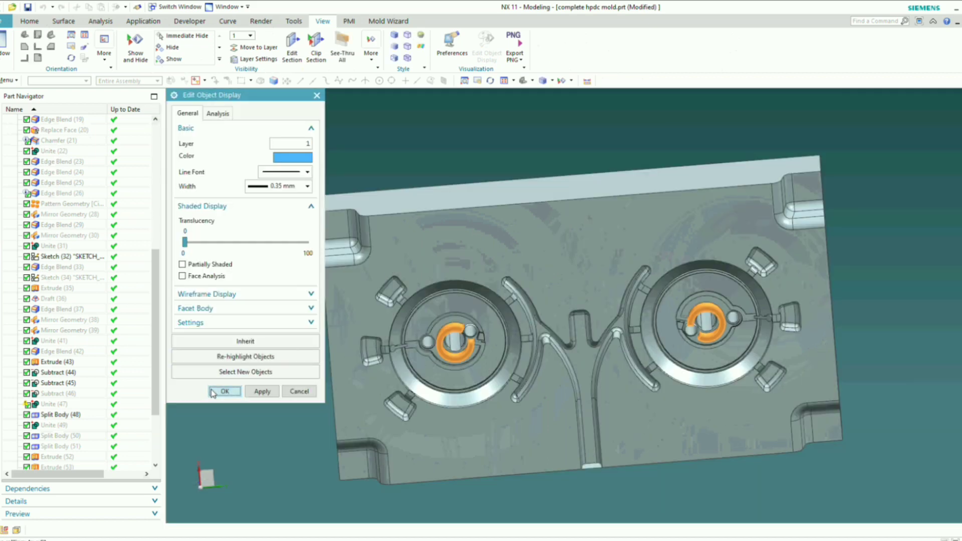
pyautogui.click(225, 392)
# - Examine the outlines of the blue C-shaped inserts and neighboring pin holes on the back face of the mold block
pyautogui.moveTo(634, 304); pyautogui.dragTo(656, 394, button='middle')
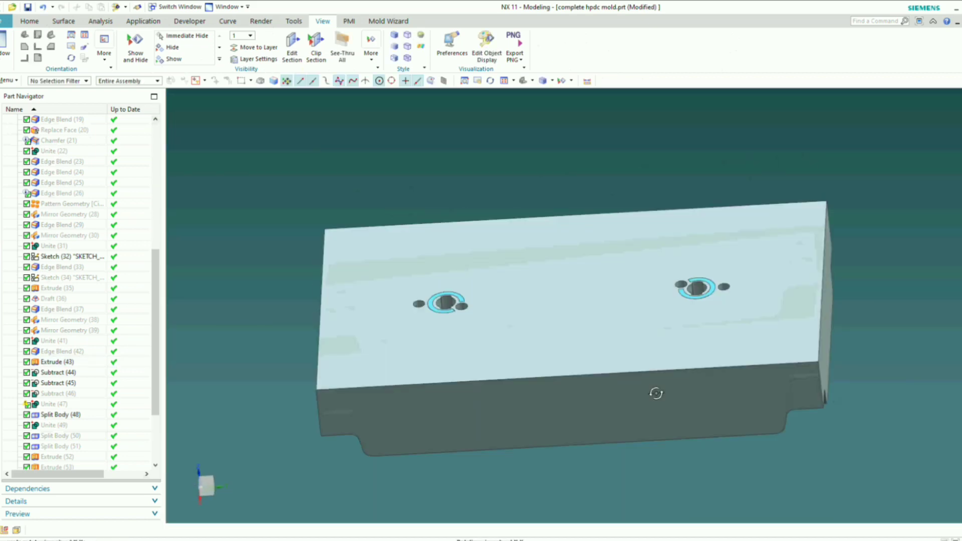
pyautogui.scroll(5, 702, 280)
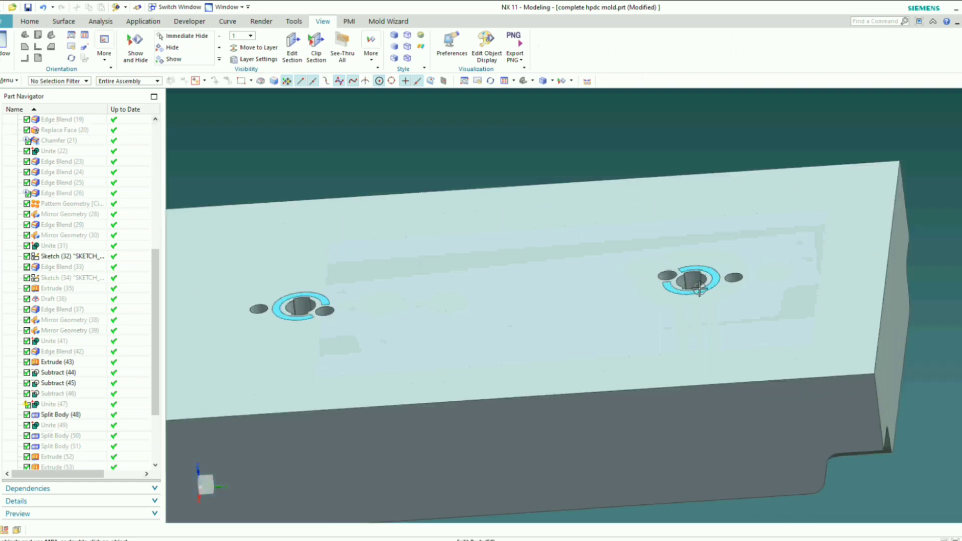
pyautogui.moveTo(699, 289); pyautogui.dragTo(708, 371, button='middle')
pyautogui.scroll(2, 709, 306)
pyautogui.press('F8')
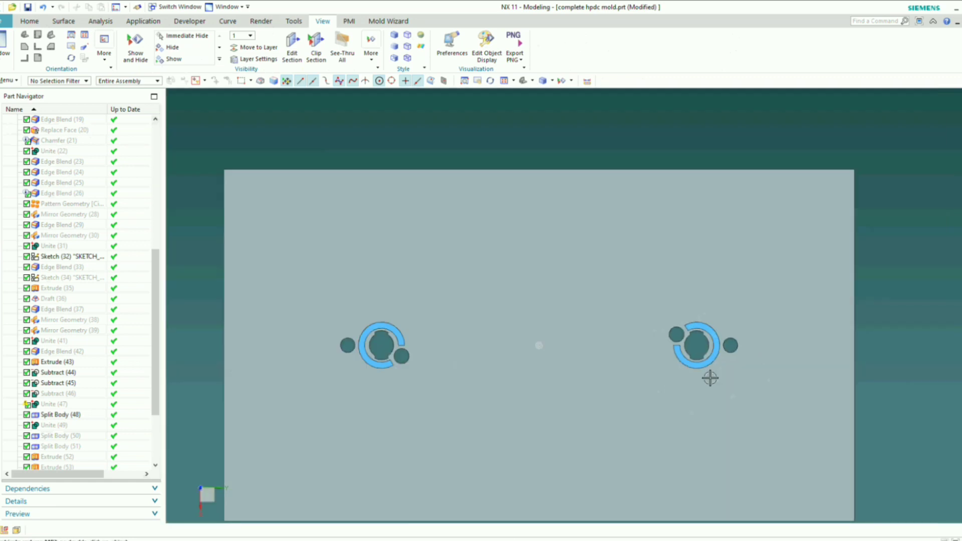
pyautogui.scroll(5, 710, 377)
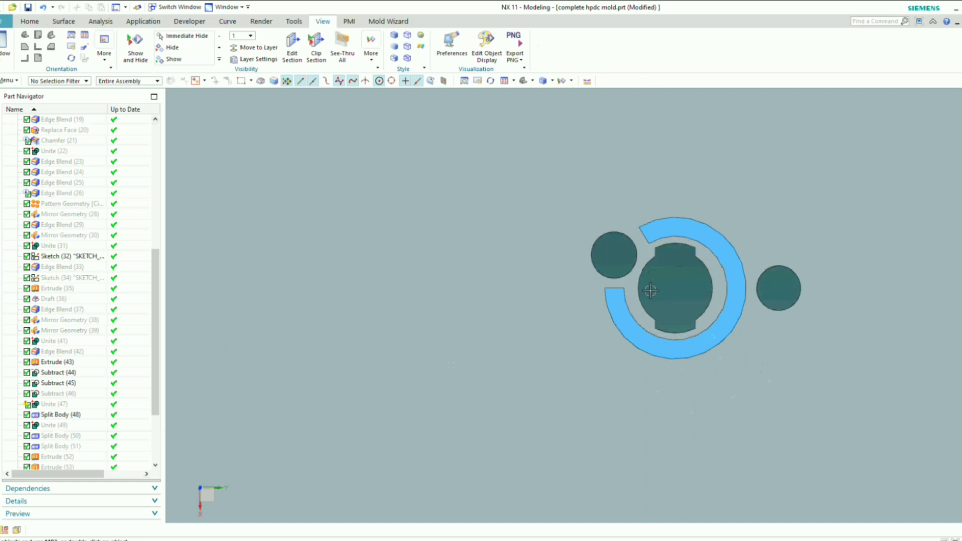
pyautogui.scroll(-1, 730, 326)
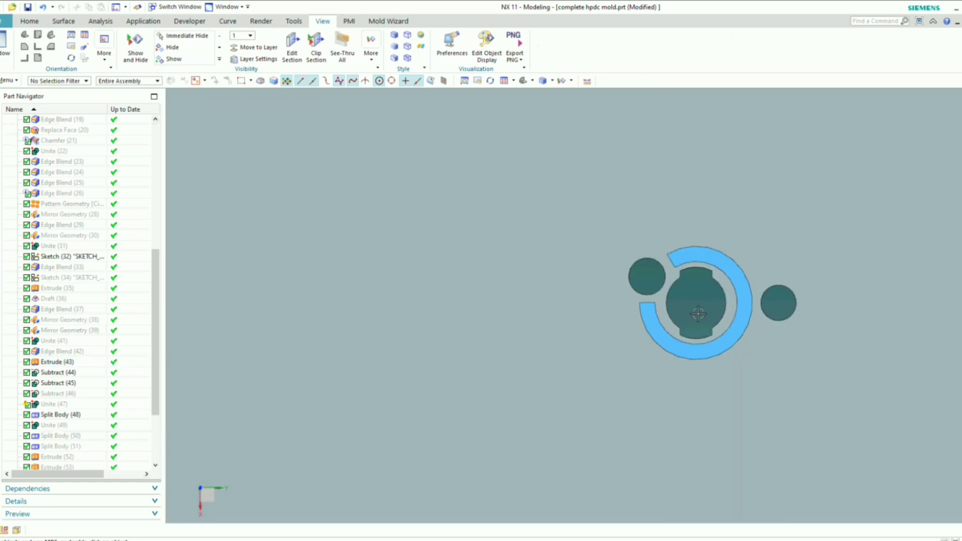
pyautogui.moveTo(698, 314); pyautogui.dragTo(696, 302, button='middle')
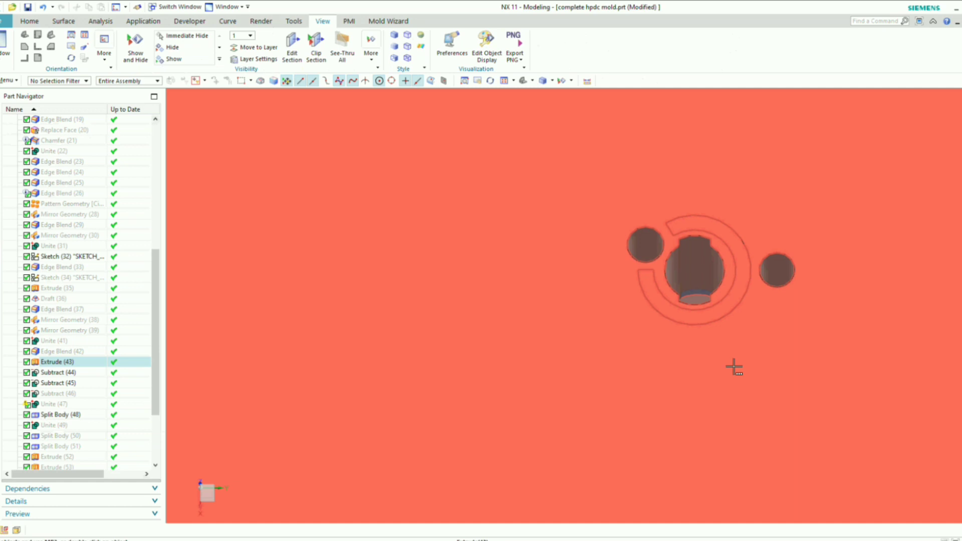
pyautogui.scroll(3, 735, 367)
pyautogui.scroll(3, 638, 368)
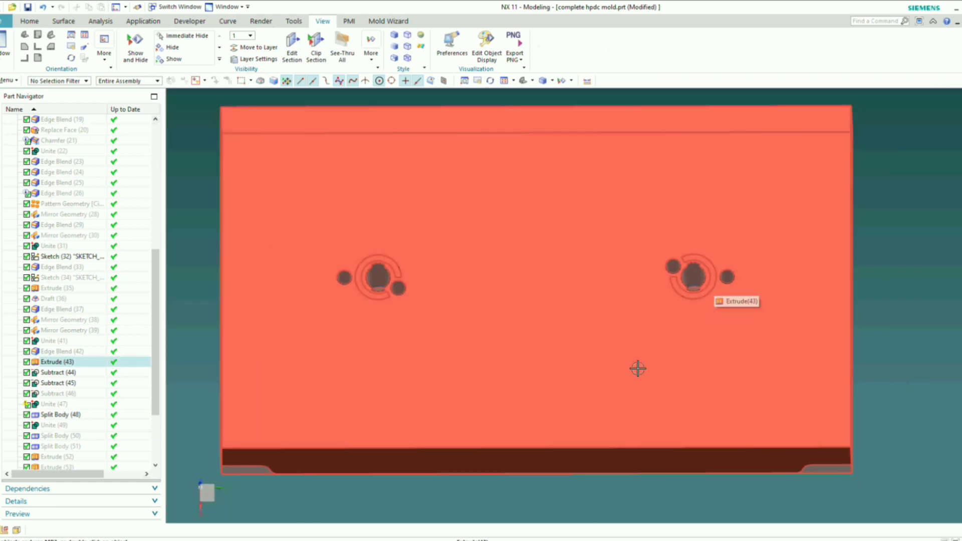
# - Hide the blue C-shaped insert bodies in both cavities with Immediate Hide
pyautogui.moveTo(706, 340); pyautogui.dragTo(575, 337, button='middle')
pyautogui.scroll(3, 575, 331)
pyautogui.scroll(-1, 573, 323)
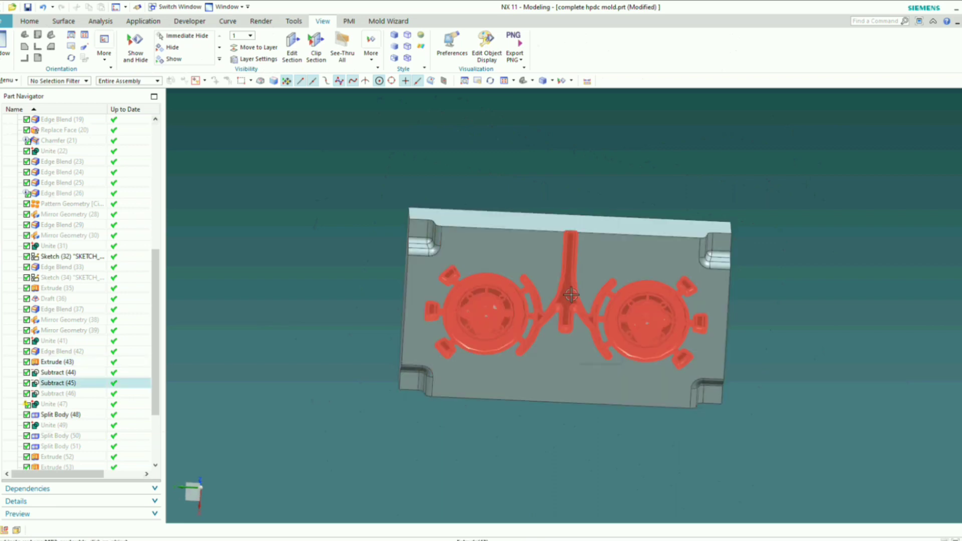
pyautogui.scroll(-2, 575, 328)
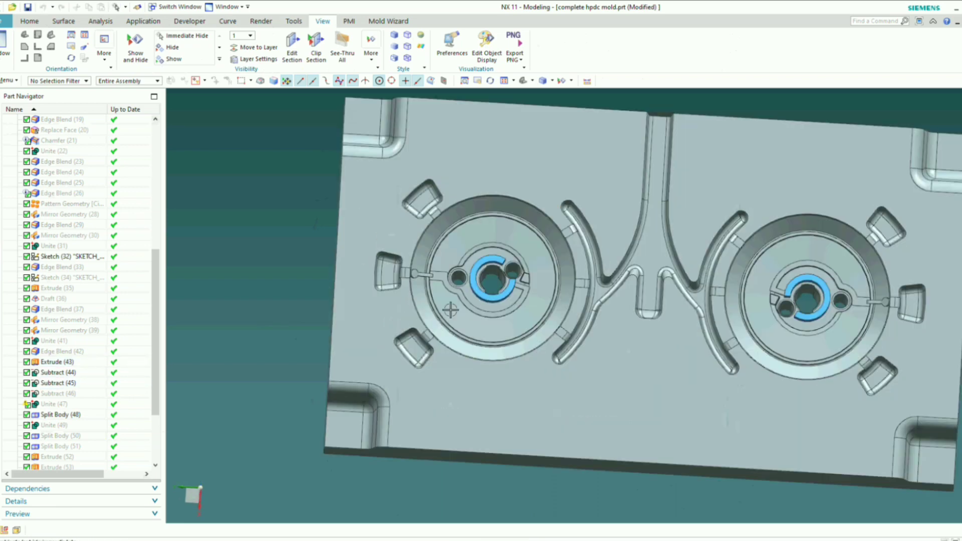
pyautogui.hotkey('ctrl', 'shift', 'i')
pyautogui.scroll(-3, 471, 286)
pyautogui.scroll(4, 476, 289)
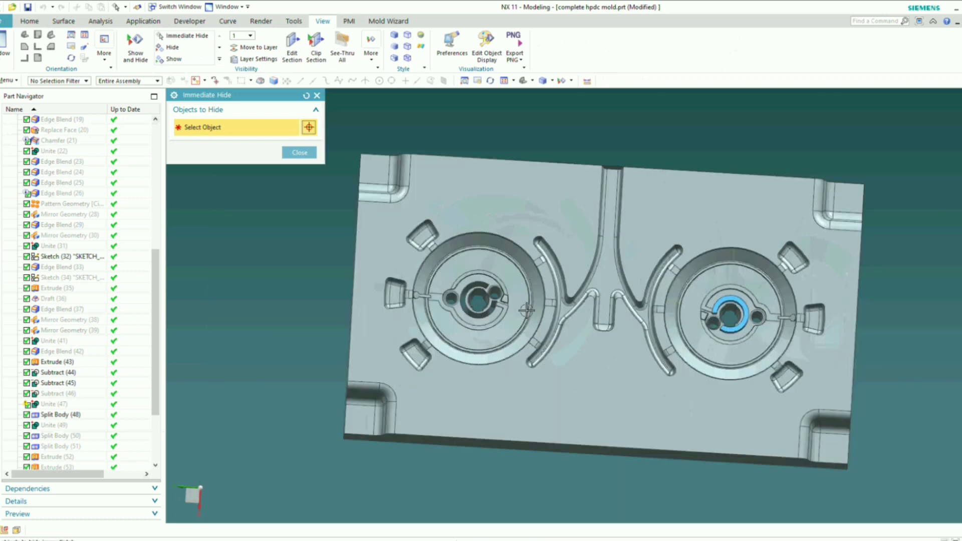
pyautogui.scroll(-4, 752, 305)
pyautogui.click(765, 305)
pyautogui.scroll(2, 679, 336)
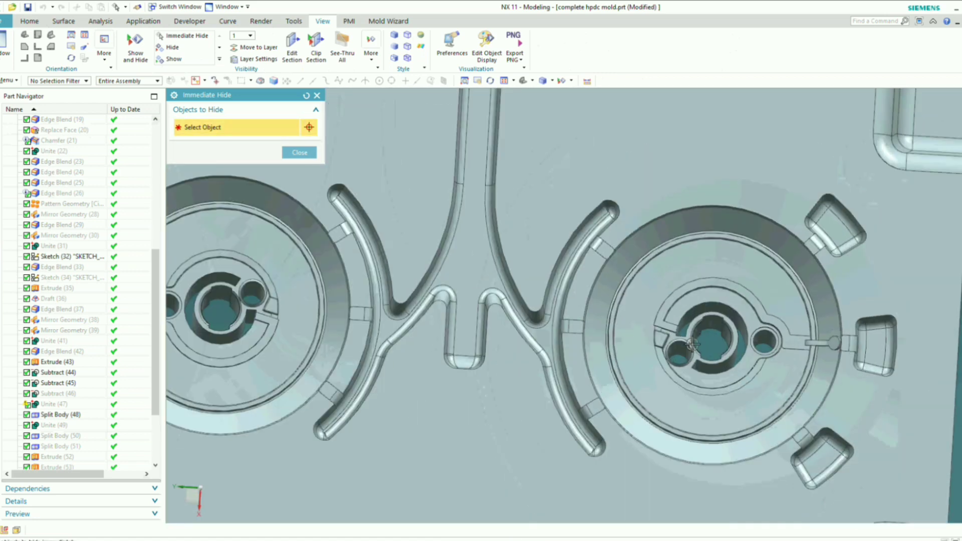
pyautogui.moveTo(693, 346); pyautogui.dragTo(689, 372, button='middle')
pyautogui.click(312, 152)
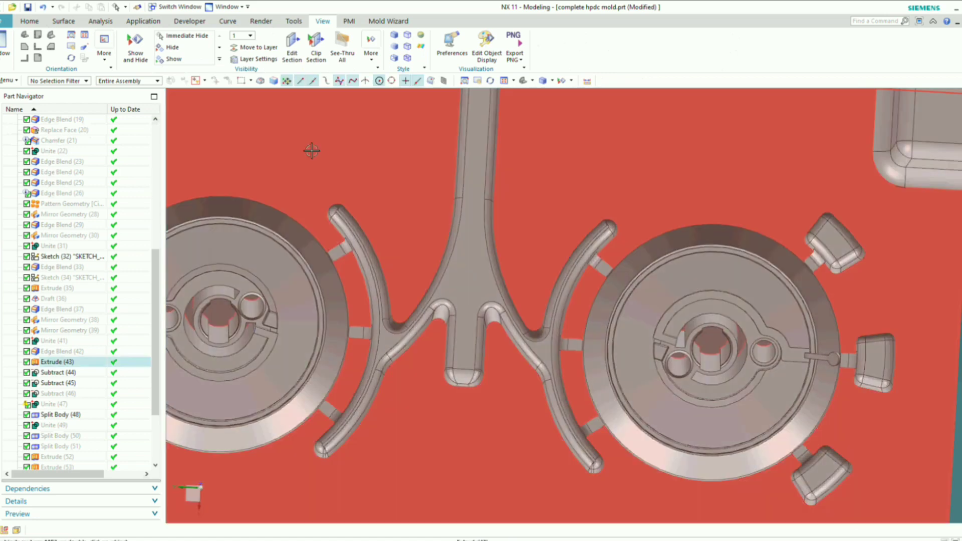
# - Inspect the open C-shaped slot and core pin holes in one cavity from straight above the parting face
pyautogui.press('F8')
pyautogui.scroll(3, 624, 273)
pyautogui.scroll(-3, 670, 334)
pyautogui.scroll(-1, 664, 360)
pyautogui.scroll(1, 580, 316)
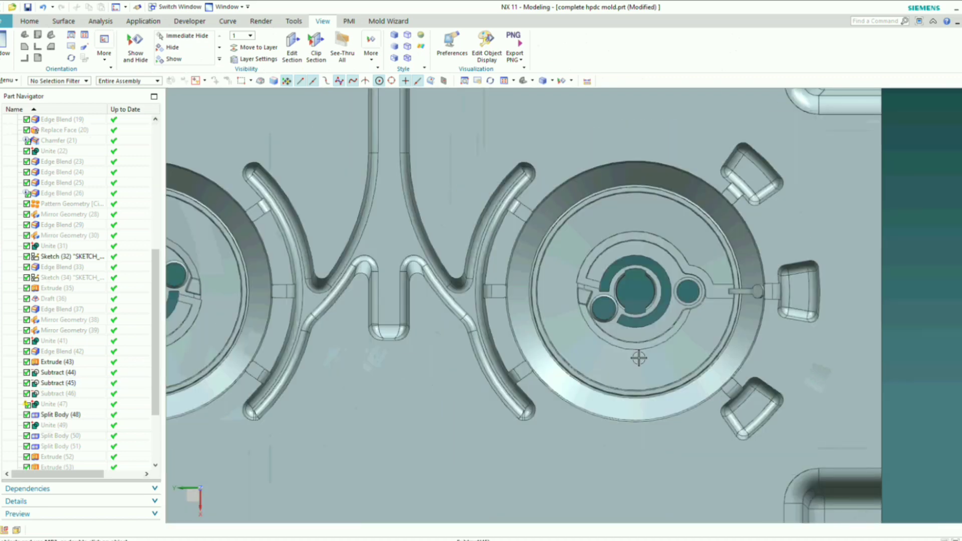
pyautogui.scroll(-1, 705, 383)
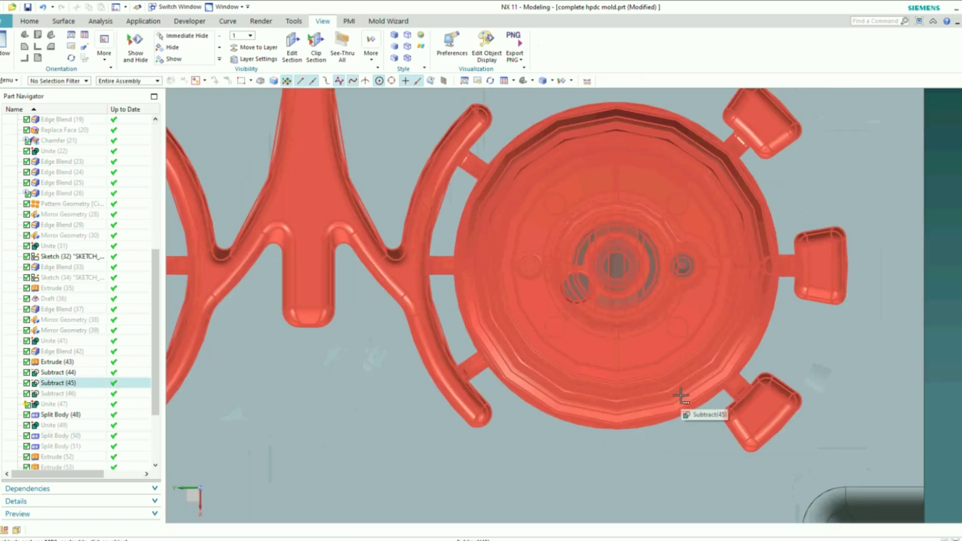
pyautogui.moveTo(685, 370); pyautogui.dragTo(684, 368, button='middle')
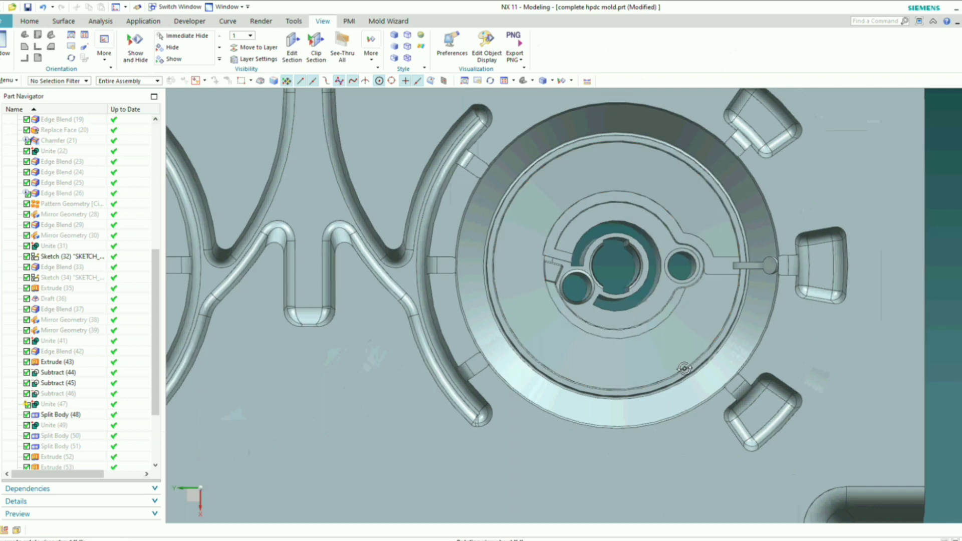
pyautogui.scroll(-1, 685, 368)
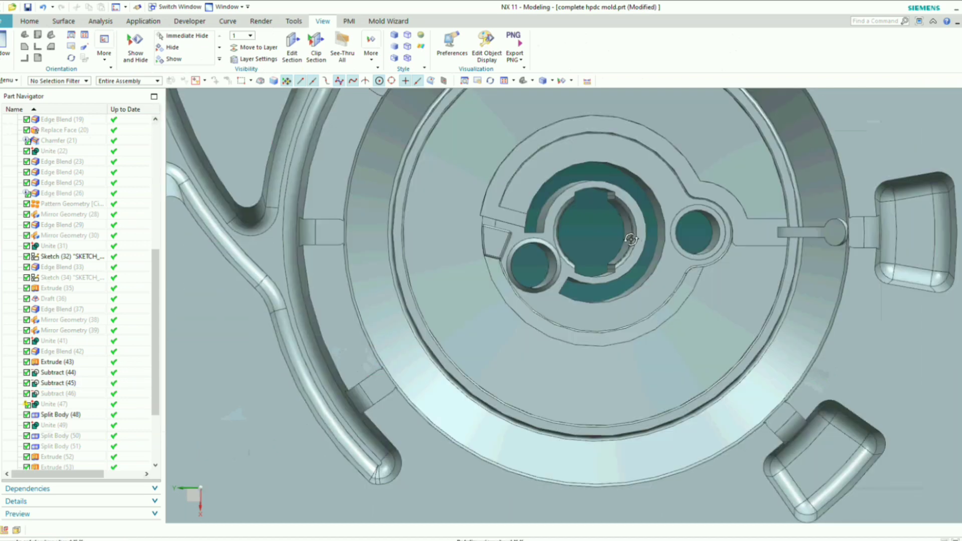
pyautogui.moveTo(638, 235); pyautogui.dragTo(630, 240, button='middle')
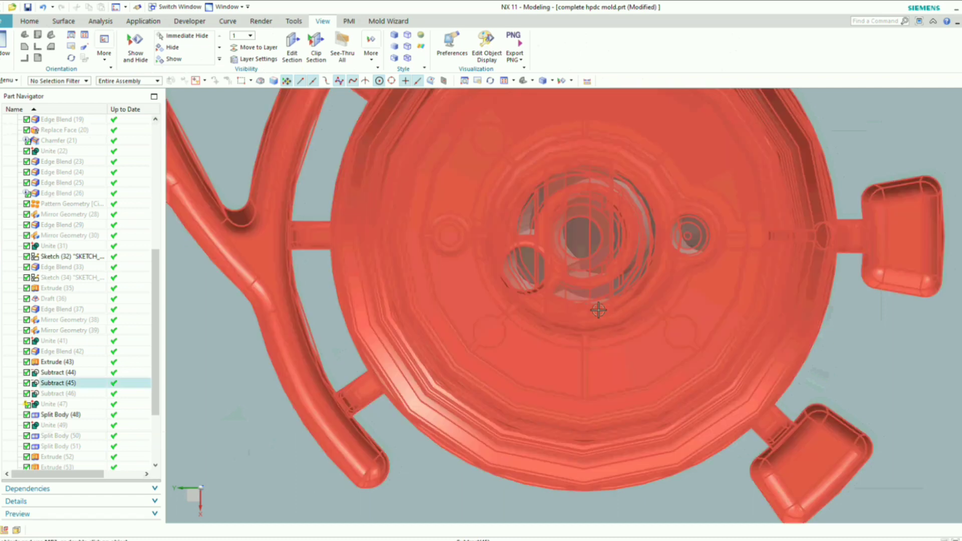
# - Change the color of the visible mold half with the cavity and runner recesses to green
pyautogui.scroll(-3, 599, 310)
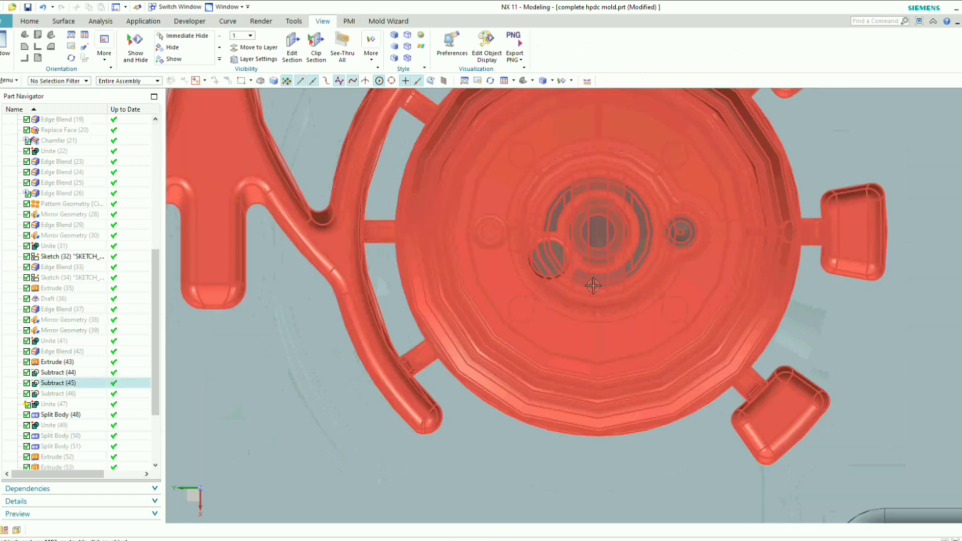
pyautogui.scroll(3, 596, 285)
pyautogui.scroll(4, 684, 277)
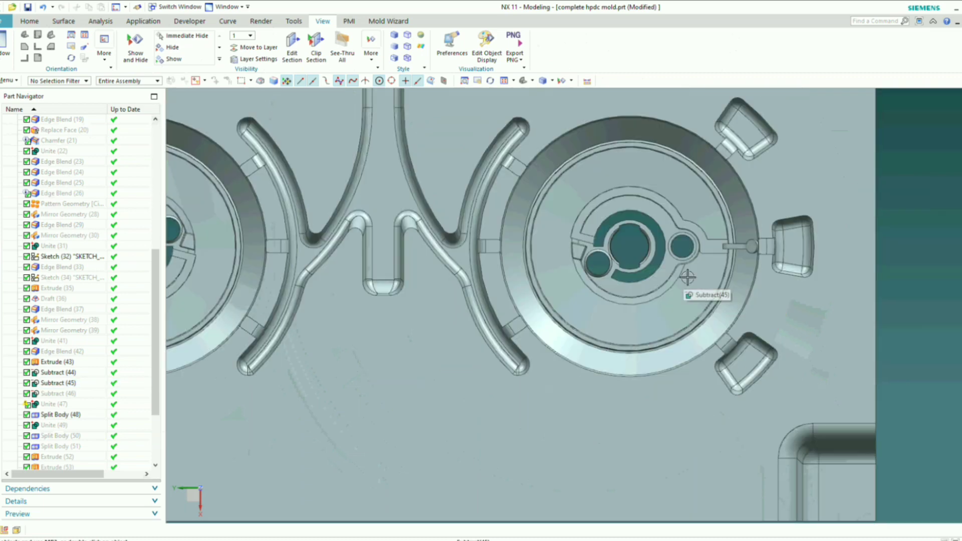
pyautogui.moveTo(685, 277); pyautogui.dragTo(661, 419, button='middle')
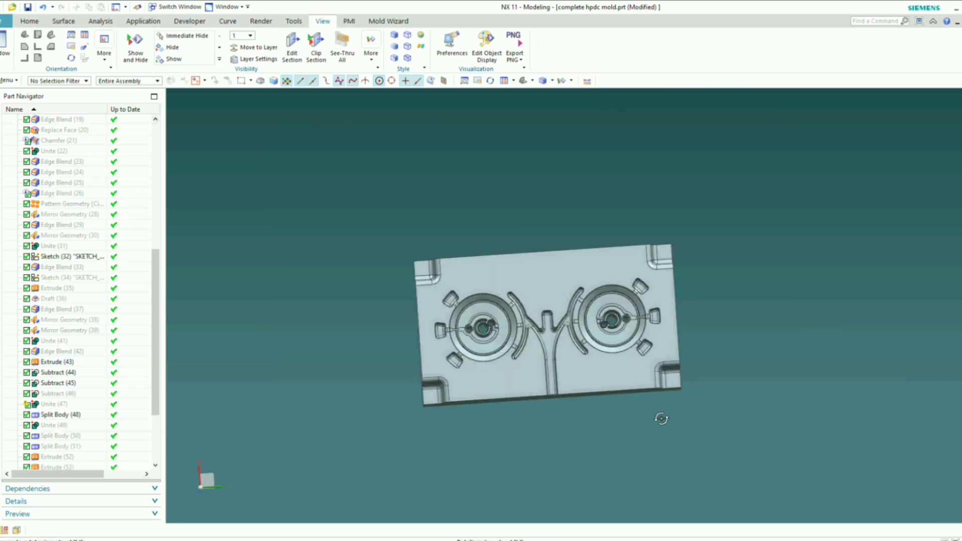
pyautogui.hotkey('ctrl', 'j')
pyautogui.click(447, 352)
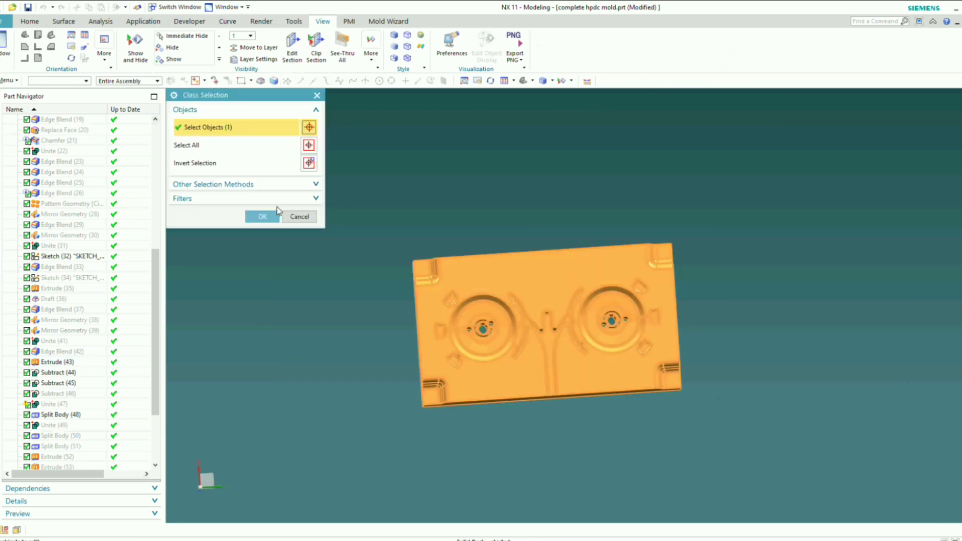
pyautogui.click(273, 212)
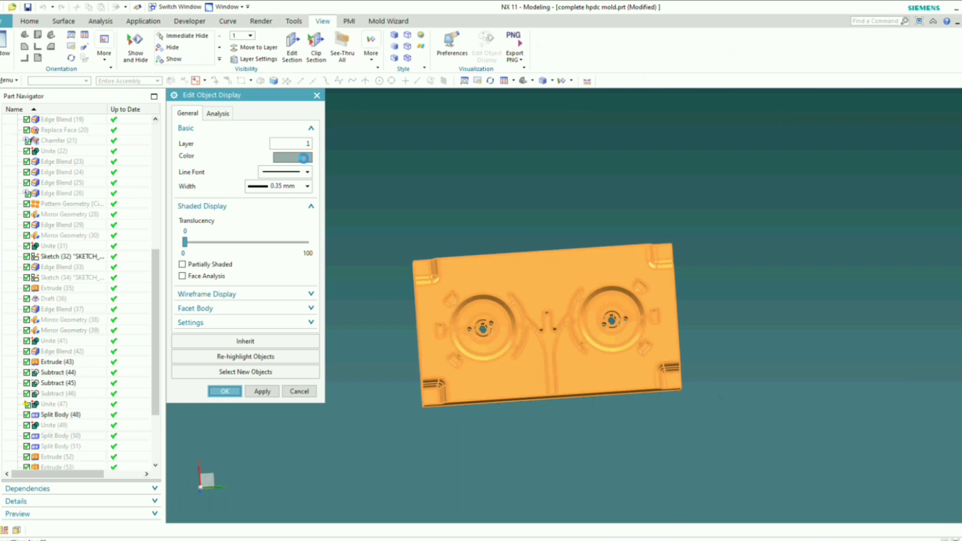
pyautogui.click(303, 158)
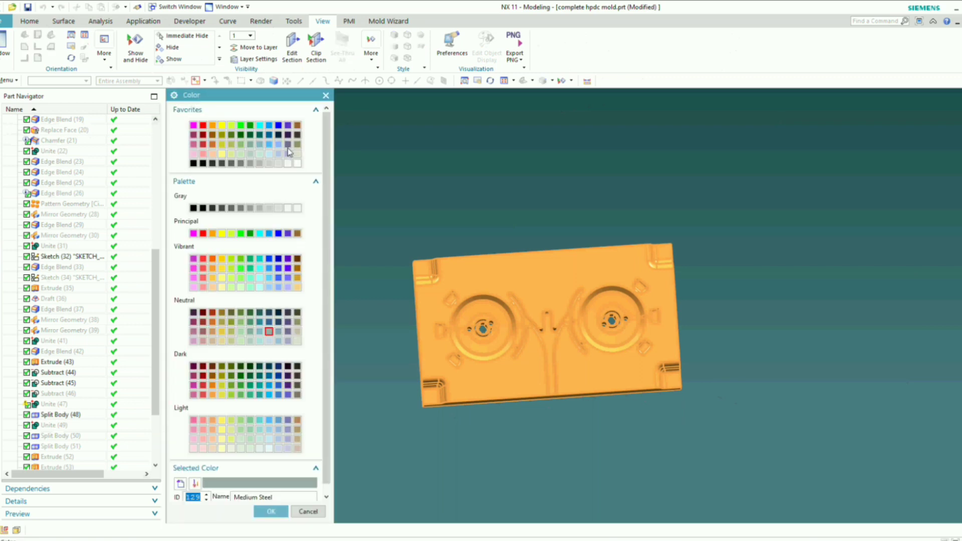
pyautogui.click(242, 145)
pyautogui.click(271, 511)
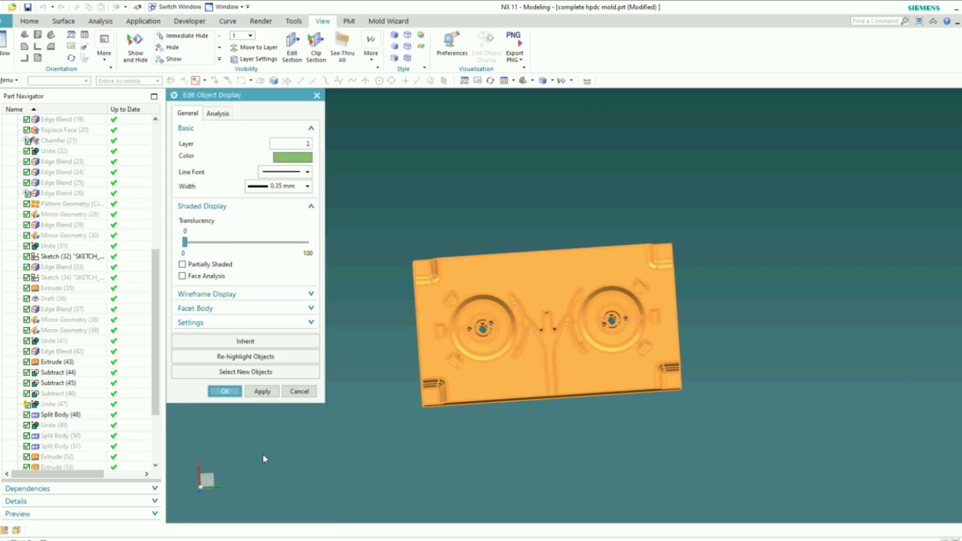
pyautogui.click(225, 390)
# - Swap to the hidden bodies, immediately hide the lavender mold half there, and swap back so both mold halves show as a closed block
pyautogui.moveTo(301, 386); pyautogui.dragTo(592, 288, button='middle')
pyautogui.hotkey('ctrl', 'shift', 'b')
pyautogui.scroll(-1, 563, 296)
pyautogui.hotkey('ctrl', 'shift', 'i')
pyautogui.click(586, 299)
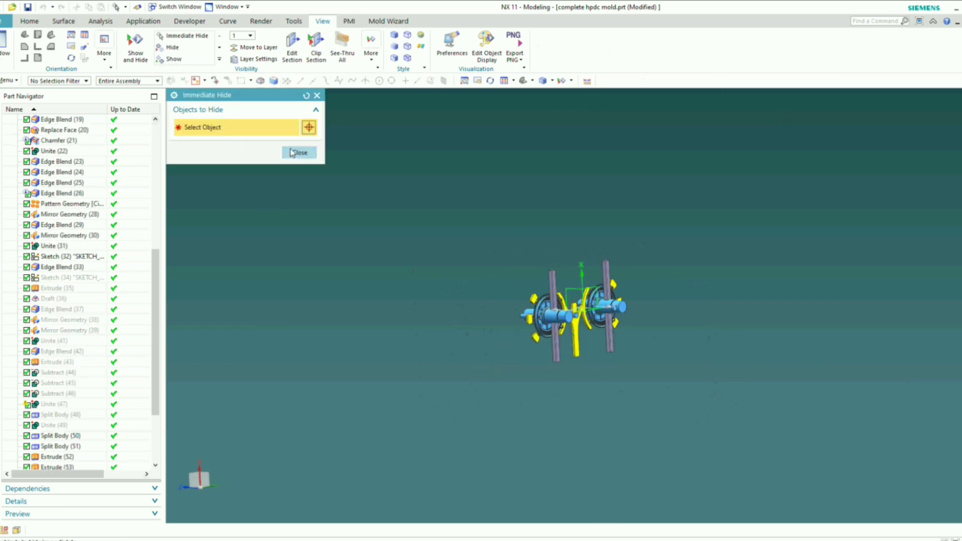
pyautogui.click(298, 150)
pyautogui.hotkey('ctrl', 'shift', 'b')
pyautogui.moveTo(547, 296); pyautogui.dragTo(559, 321, button='middle')
pyautogui.scroll(3, 551, 277)
pyautogui.rightClick(737, 173)
pyautogui.click(757, 195)
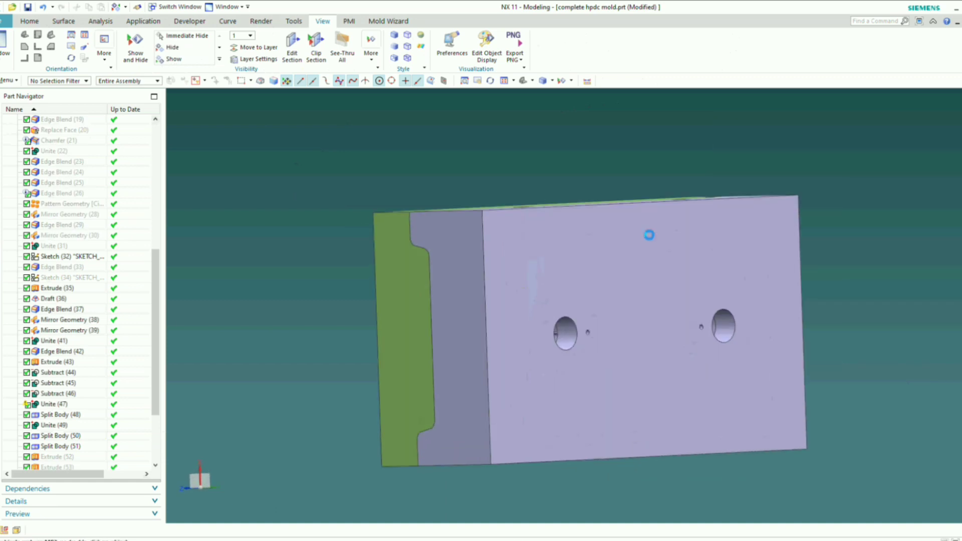
pyautogui.scroll(-2, 655, 310)
pyautogui.moveTo(655, 311); pyautogui.dragTo(650, 224, button='middle')
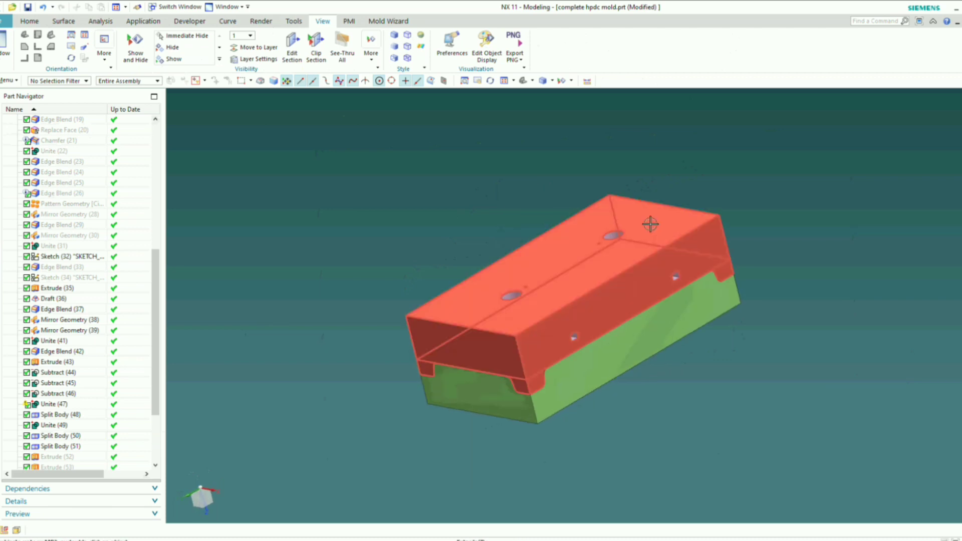
# - Swap shown and hidden bodies to bring up the castings, runner and inserts, and examine the long bars crossing both castings
pyautogui.hotkey('ctrl', 'shift', 'b')
pyautogui.moveTo(648, 341); pyautogui.dragTo(671, 374, button='middle')
pyautogui.scroll(3, 560, 273)
pyautogui.scroll(1, 672, 372)
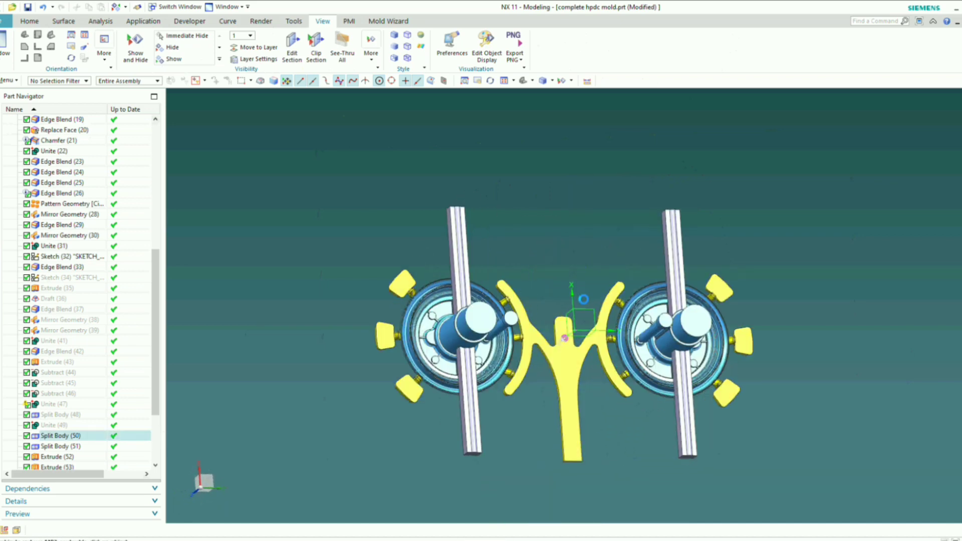
pyautogui.press('F8')
pyautogui.scroll(5, 507, 321)
pyautogui.scroll(4, 505, 260)
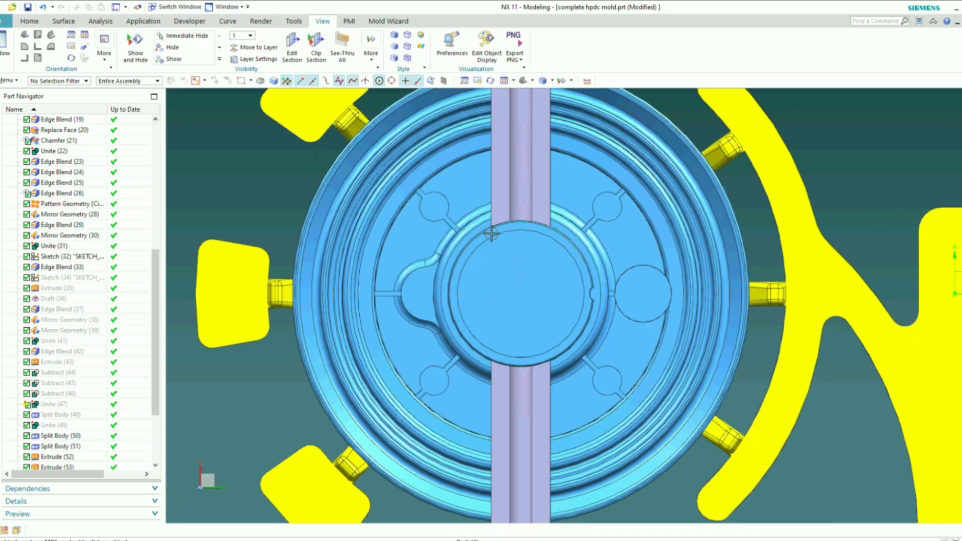
pyautogui.scroll(-4, 494, 313)
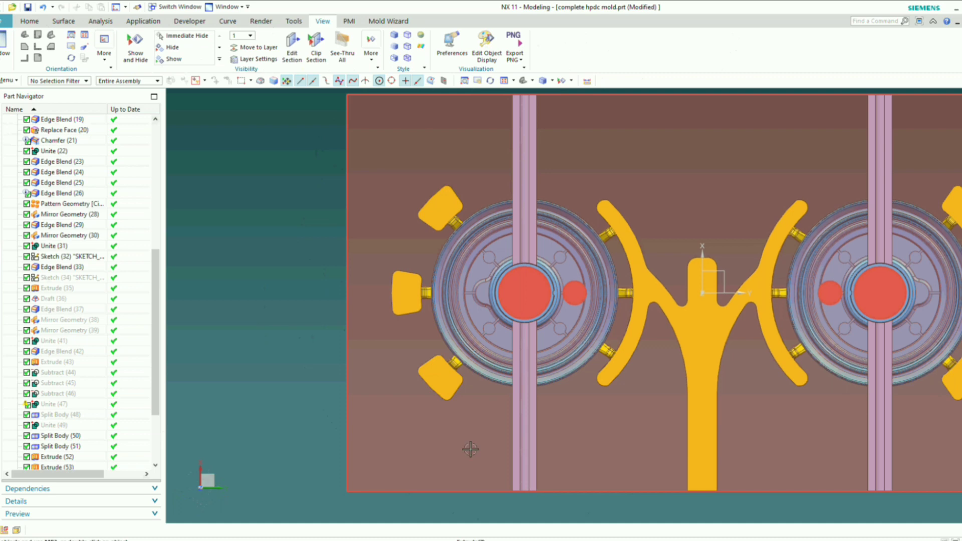
pyautogui.hotkey('ctrl', 'f')
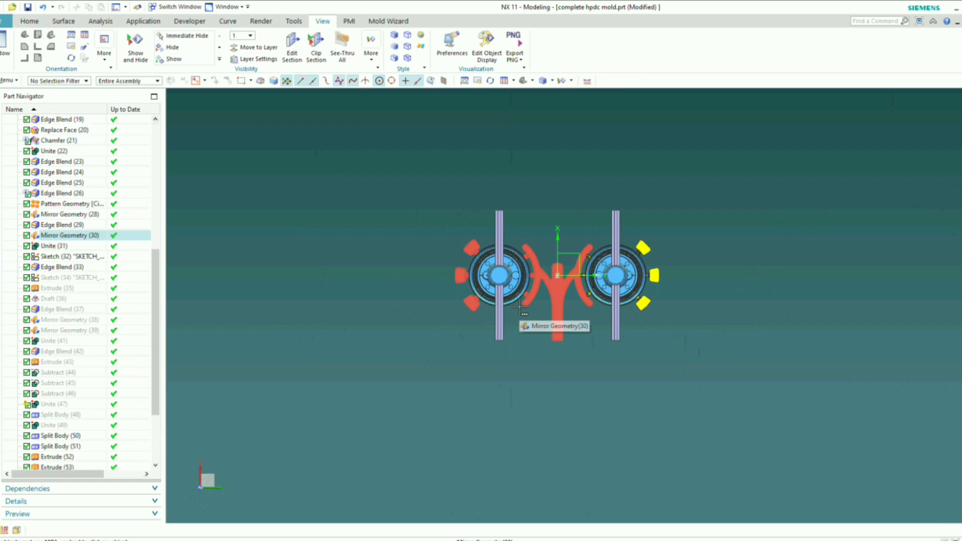
pyautogui.scroll(5, 522, 290)
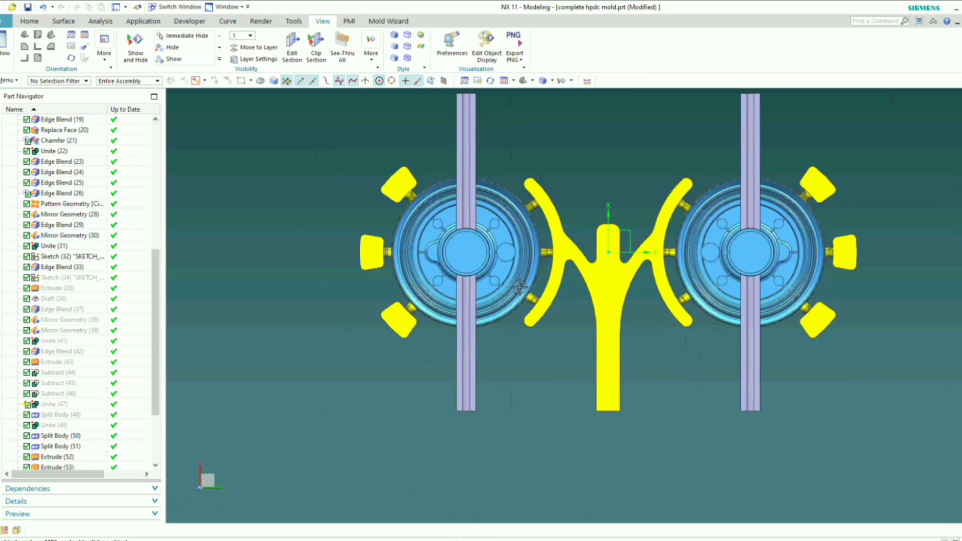
pyautogui.scroll(-3, 479, 271)
pyautogui.moveTo(549, 281); pyautogui.dragTo(603, 226, button='middle')
pyautogui.scroll(-1, 599, 226)
pyautogui.scroll(1, 655, 256)
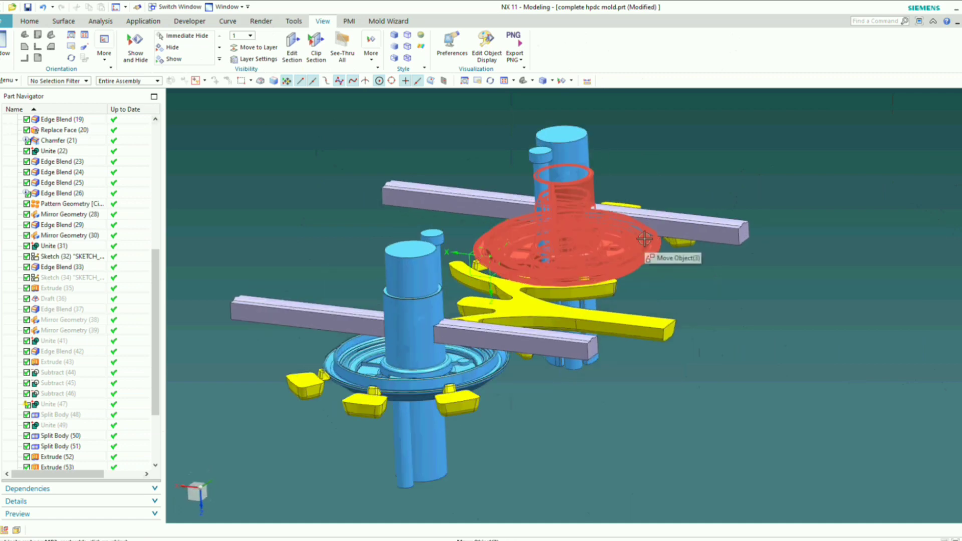
# - Change the color of the two long lavender bars crossing the castings to Deep Sky (ID 205)
pyautogui.hotkey('ctrl', 'j')
pyautogui.scroll(2, 672, 216)
pyautogui.click(672, 216)
pyautogui.scroll(-4, 709, 198)
pyautogui.scroll(3, 541, 285)
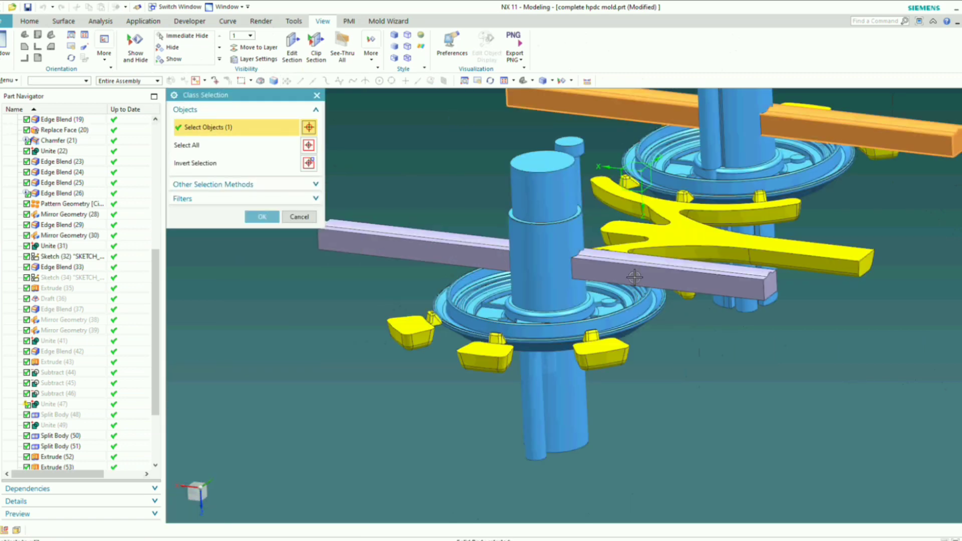
pyautogui.click(635, 277)
pyautogui.click(263, 216)
pyautogui.click(299, 158)
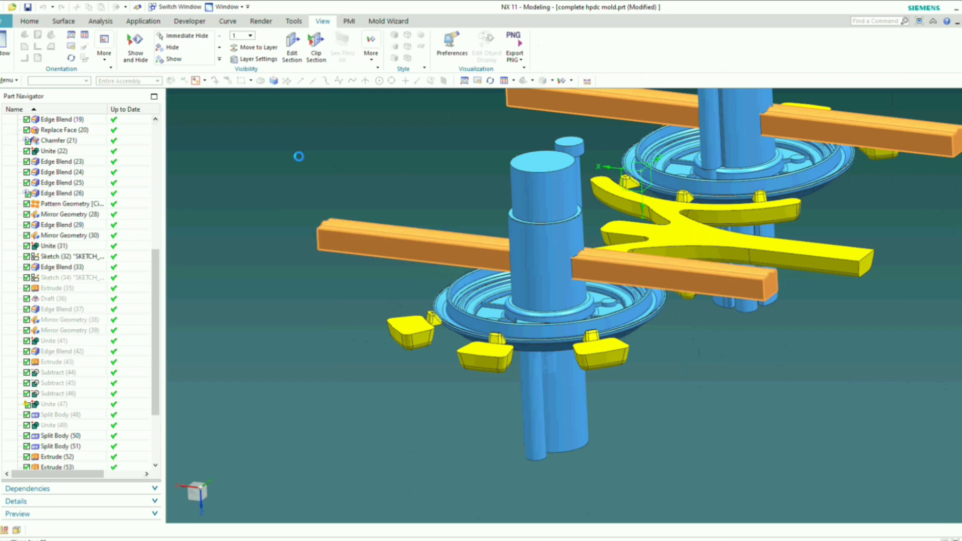
pyautogui.click(271, 145)
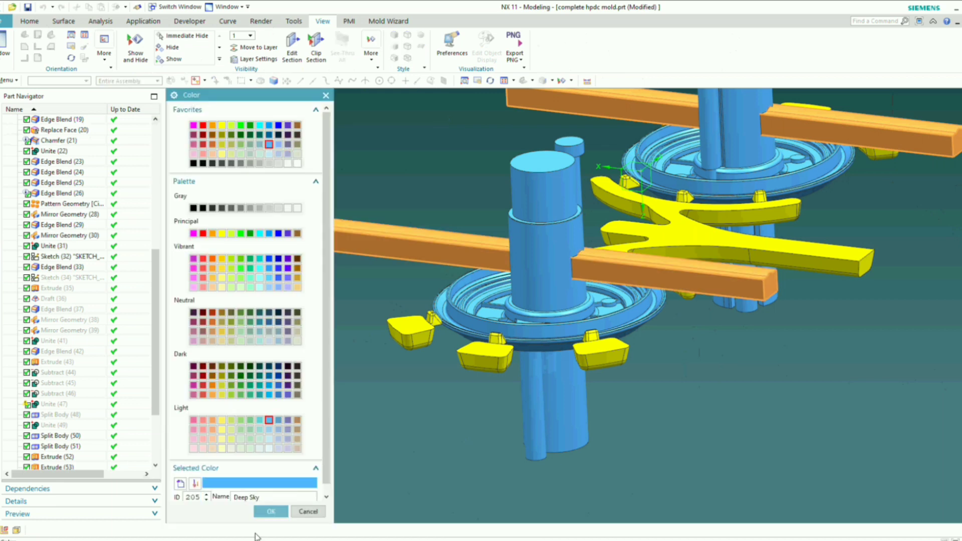
pyautogui.click(271, 511)
pyautogui.click(237, 395)
# - Examine the blue bars, core pins, castings and yellow runner system from straight above and at an angle
pyautogui.scroll(-4, 385, 369)
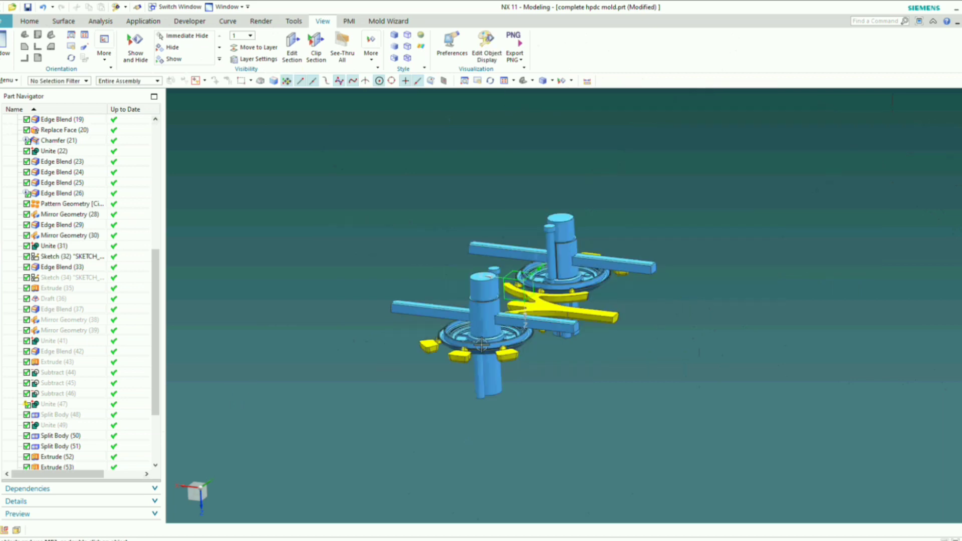
pyautogui.scroll(2, 494, 333)
pyautogui.moveTo(493, 334); pyautogui.dragTo(451, 350, button='middle')
pyautogui.press('F8')
pyautogui.scroll(-3, 507, 288)
pyautogui.scroll(3, 507, 288)
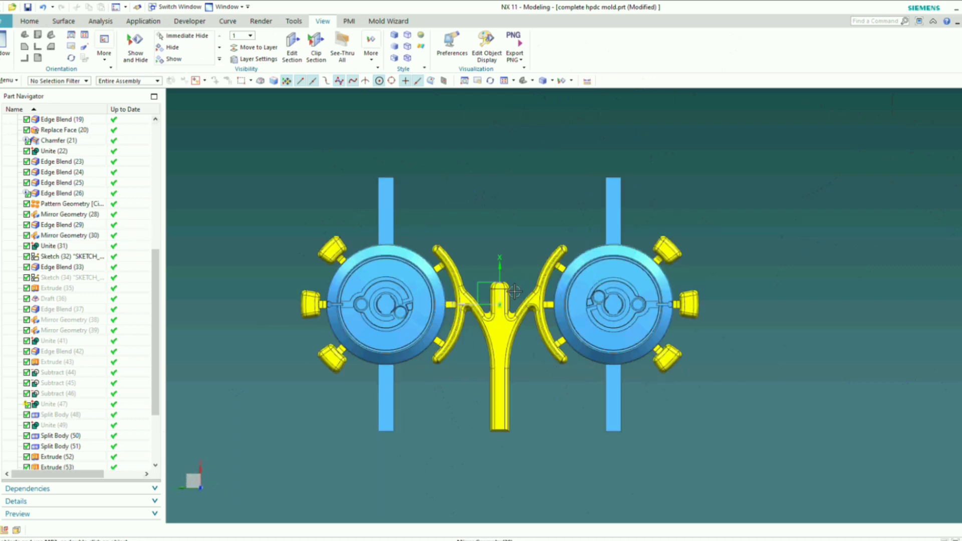
pyautogui.scroll(-1, 509, 290)
pyautogui.scroll(-2, 515, 295)
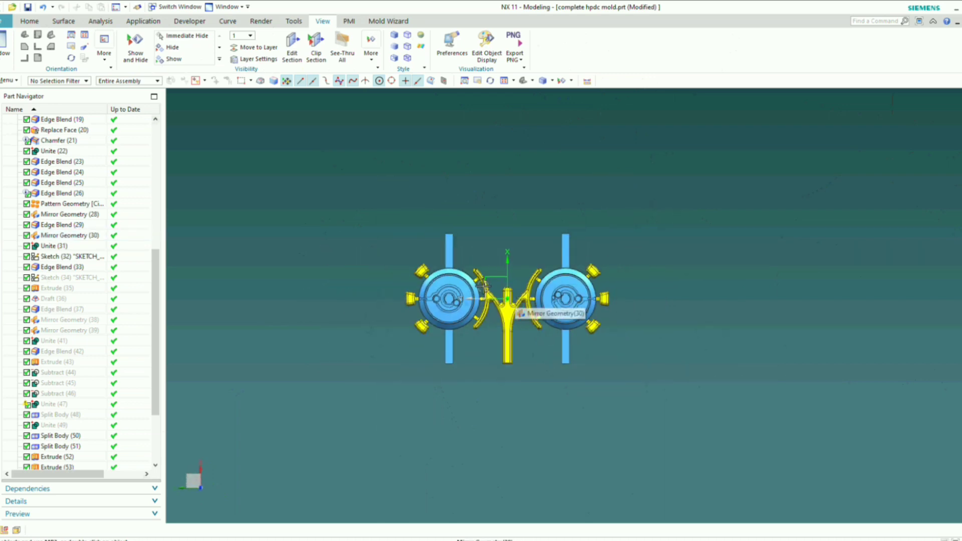
pyautogui.scroll(2, 475, 286)
pyautogui.scroll(-1, 626, 257)
pyautogui.moveTo(576, 262); pyautogui.dragTo(582, 242, button='middle')
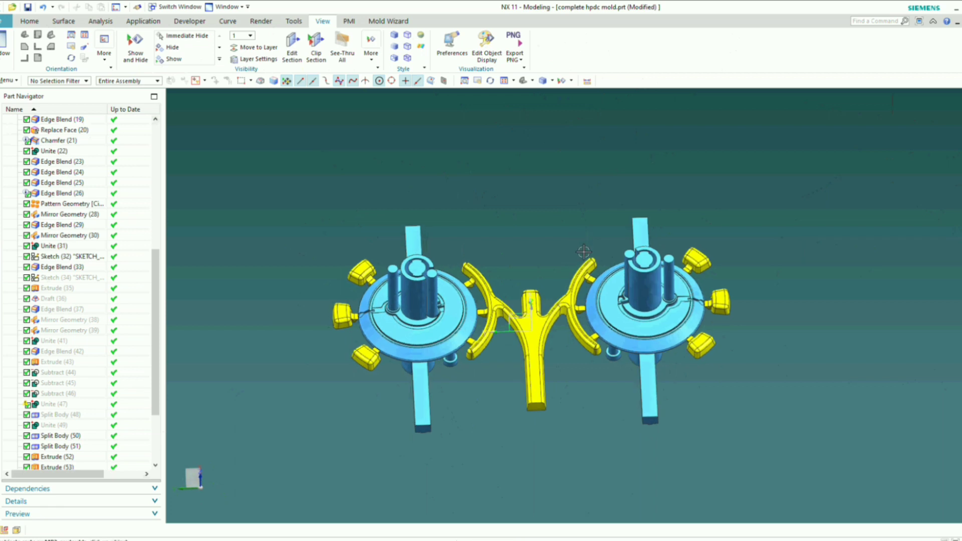
# - Hide the two long blue bars with Immediate Hide and swap the display to show them inside the closed mold halves
pyautogui.hotkey('ctrl', 'shift', 'i')
pyautogui.click(416, 240)
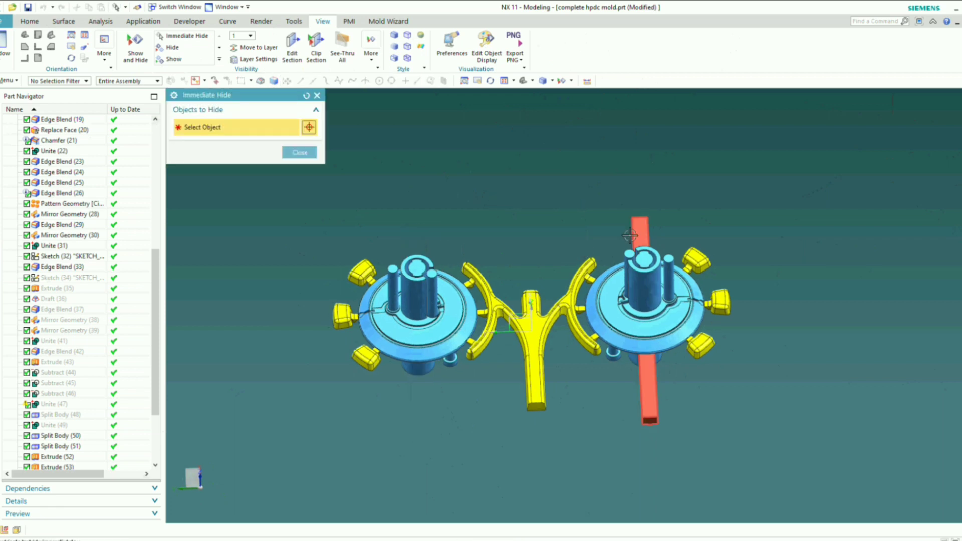
pyautogui.click(644, 233)
pyautogui.click(300, 152)
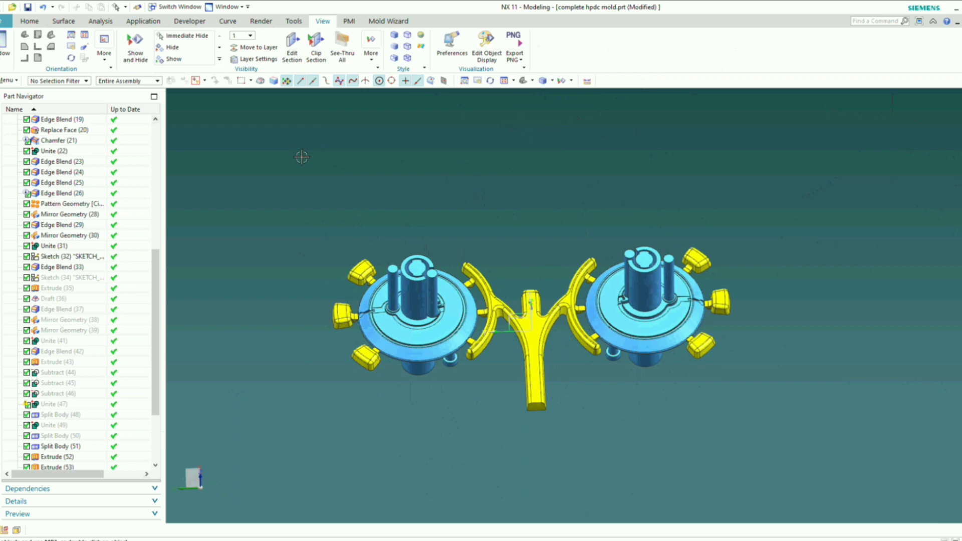
pyautogui.hotkey('ctrl', 'shift', 'b')
pyautogui.scroll(-2, 401, 224)
pyautogui.moveTo(442, 234); pyautogui.dragTo(422, 302, button='middle')
pyautogui.scroll(3, 453, 240)
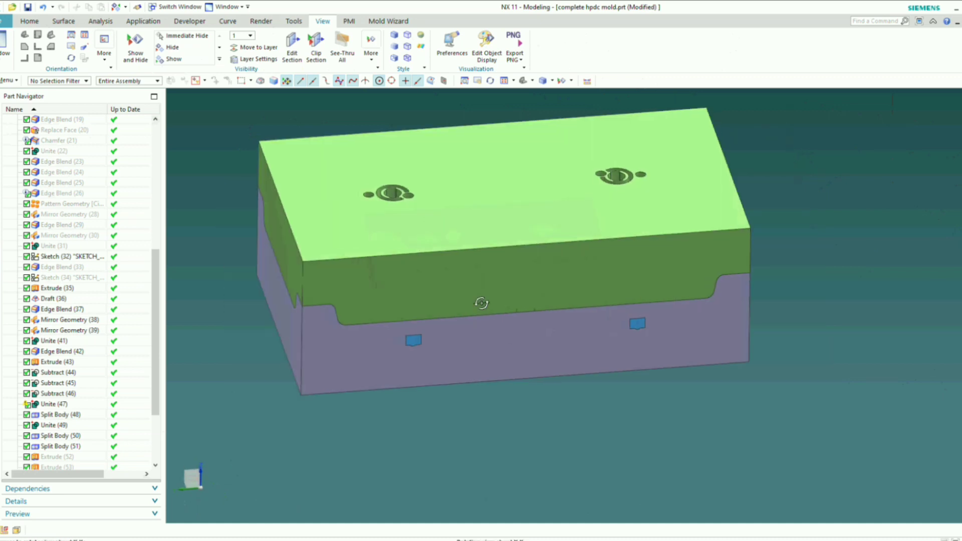
# - Hide both blue bars in the side openings of the lavender mold half with Immediate Hide
pyautogui.hotkey('ctrl', 'shift', 'i')
pyautogui.scroll(3, 485, 311)
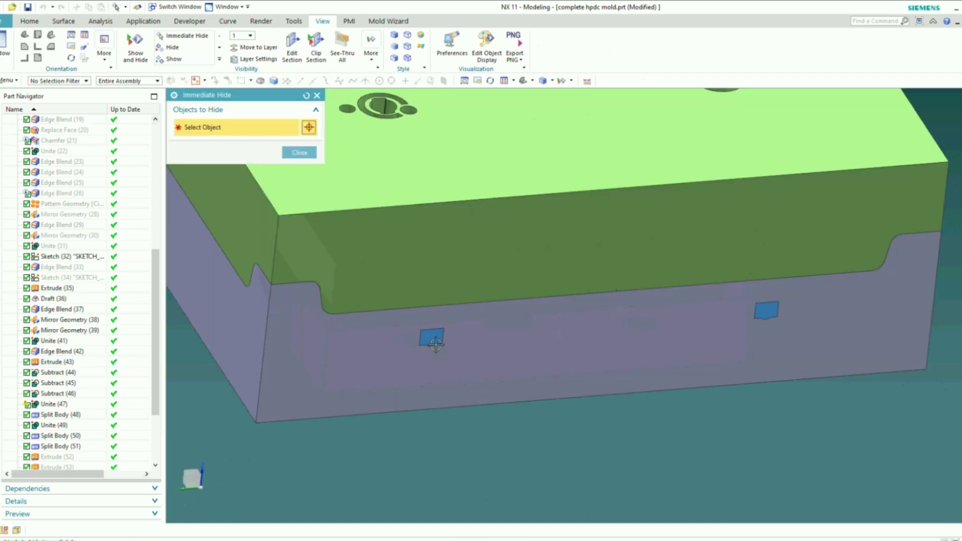
pyautogui.scroll(3, 653, 317)
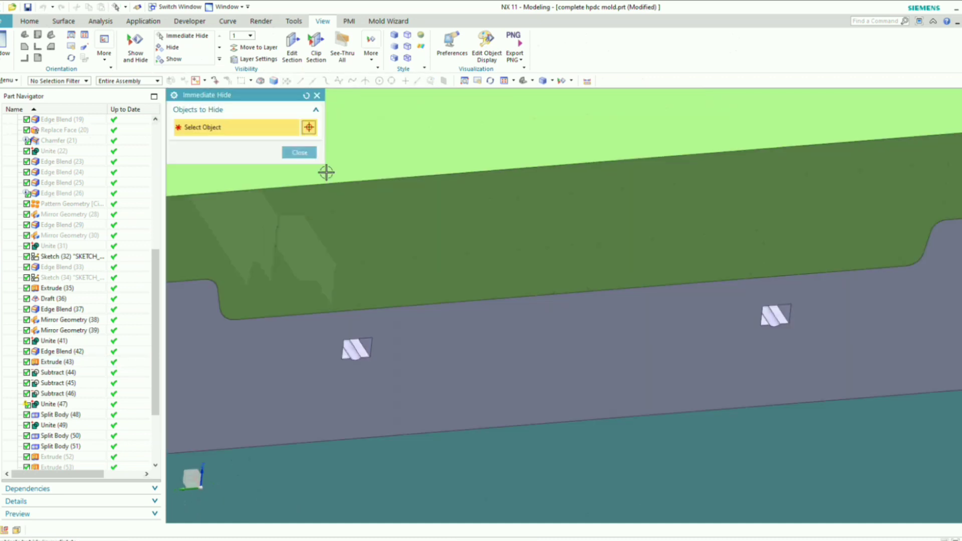
pyautogui.click(308, 156)
# - Hide the green mold half with Immediate Hide to expose the cavity face of the lavender half
pyautogui.scroll(-5, 693, 302)
pyautogui.moveTo(694, 300); pyautogui.dragTo(662, 301, button='middle')
pyautogui.hotkey('ctrl', 'shift', 'i')
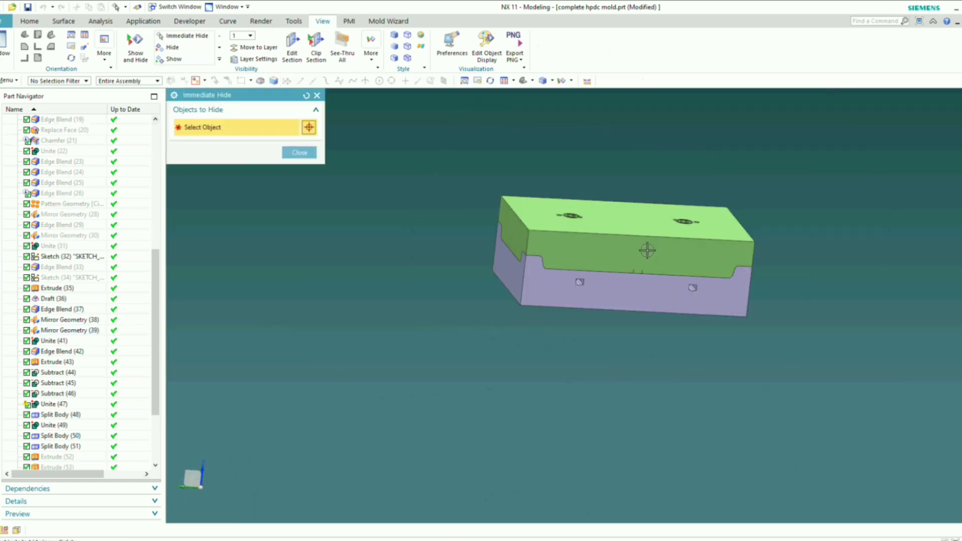
pyautogui.click(651, 249)
pyautogui.scroll(3, 643, 264)
pyautogui.moveTo(644, 264); pyautogui.dragTo(647, 288, button='middle')
pyautogui.click(300, 153)
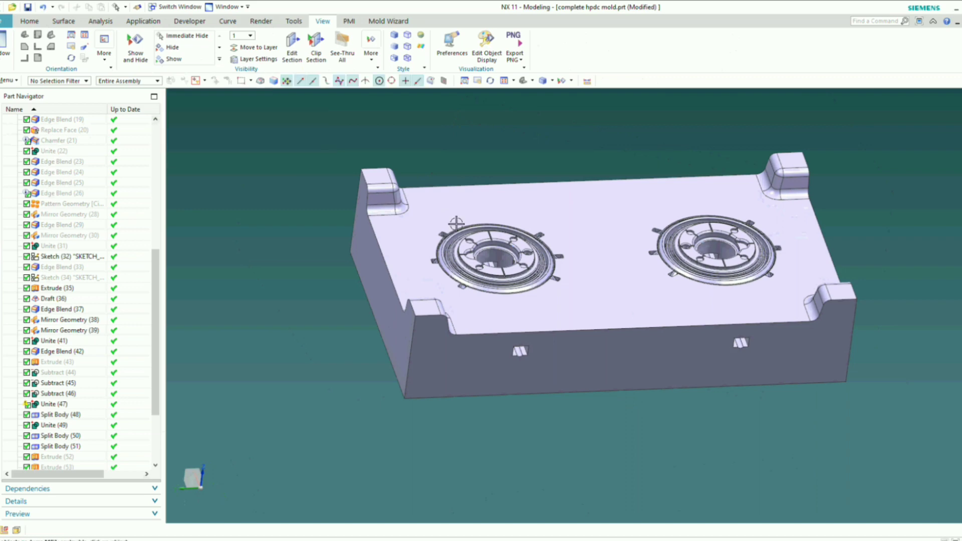
pyautogui.moveTo(456, 215); pyautogui.dragTo(494, 251, button='middle')
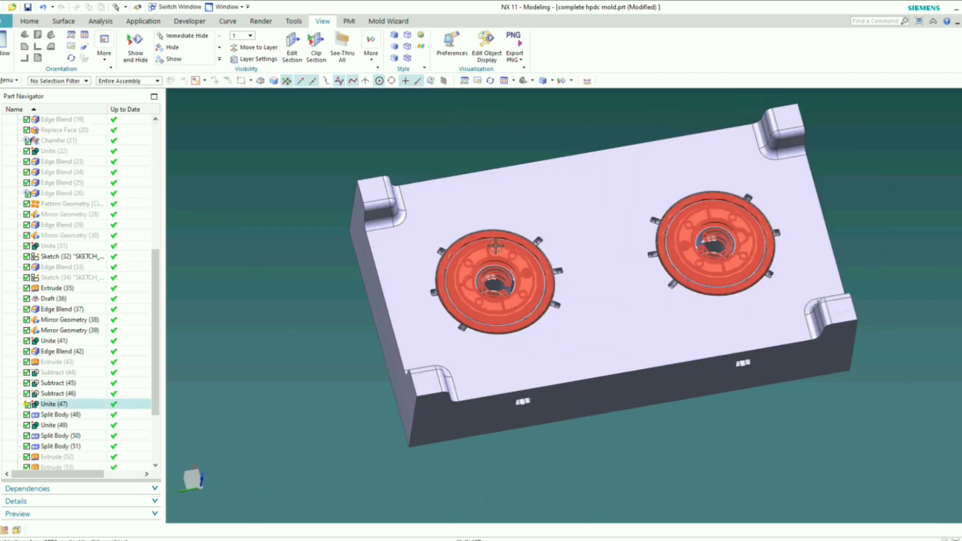
# - Swap the displayed bodies back and forth to compare both mold halves, and examine the lavender half's cavities and side slots
pyautogui.hotkey('ctrl', 'shift', 'b')
pyautogui.moveTo(498, 289); pyautogui.dragTo(586, 281, button='middle')
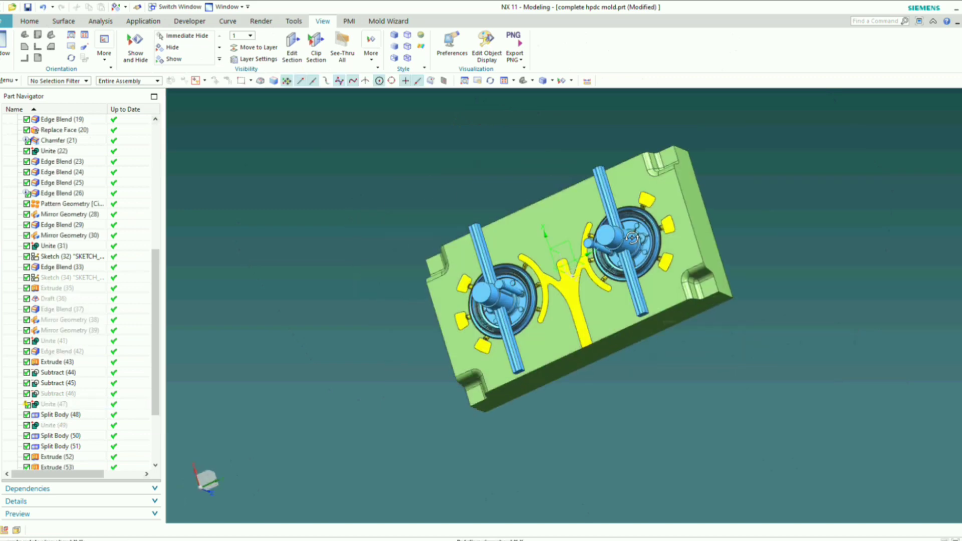
pyautogui.moveTo(633, 240); pyautogui.dragTo(590, 265, button='middle')
pyautogui.hotkey('ctrl', 'shift', 'b')
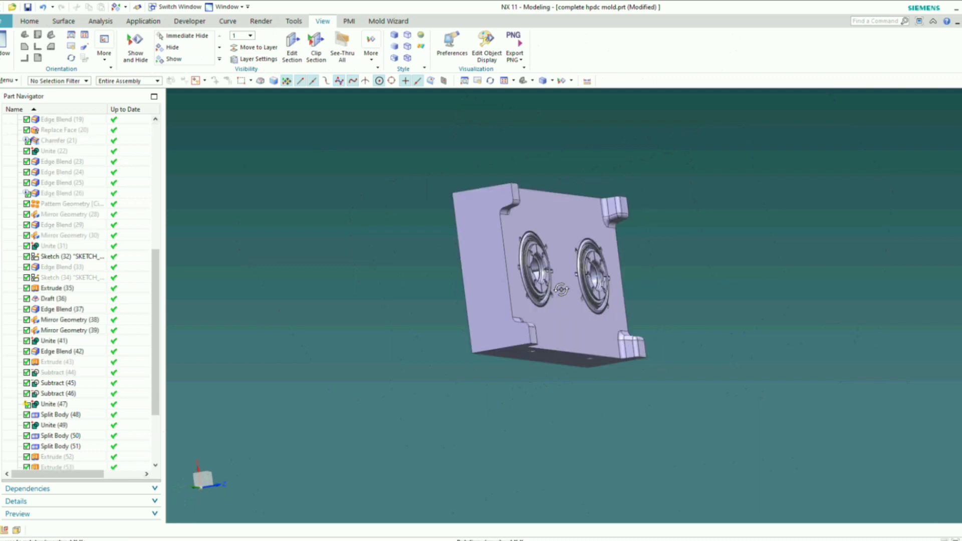
pyautogui.moveTo(531, 295); pyautogui.dragTo(558, 279, button='middle')
pyautogui.scroll(3, 554, 276)
pyautogui.scroll(-1, 567, 316)
pyautogui.moveTo(567, 316); pyautogui.dragTo(594, 315, button='middle')
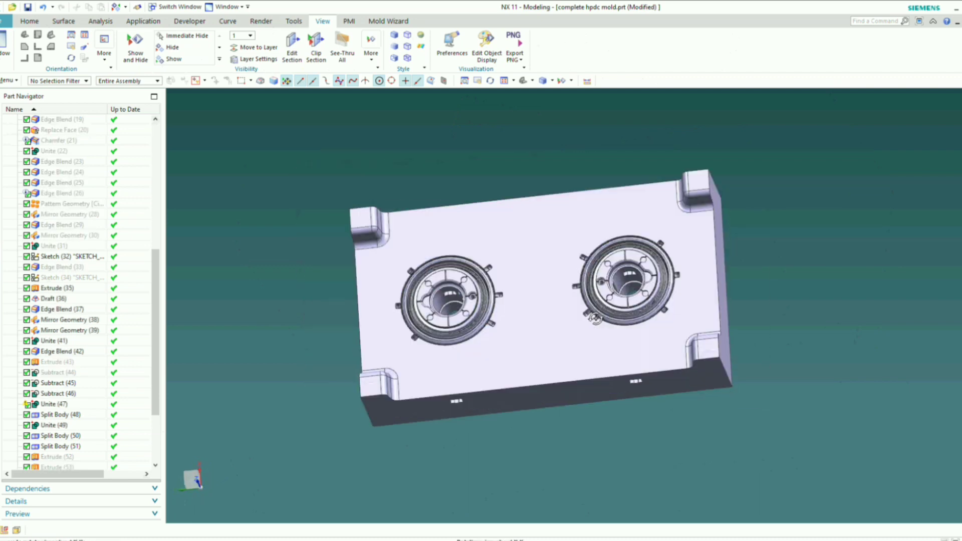
pyautogui.scroll(2, 607, 288)
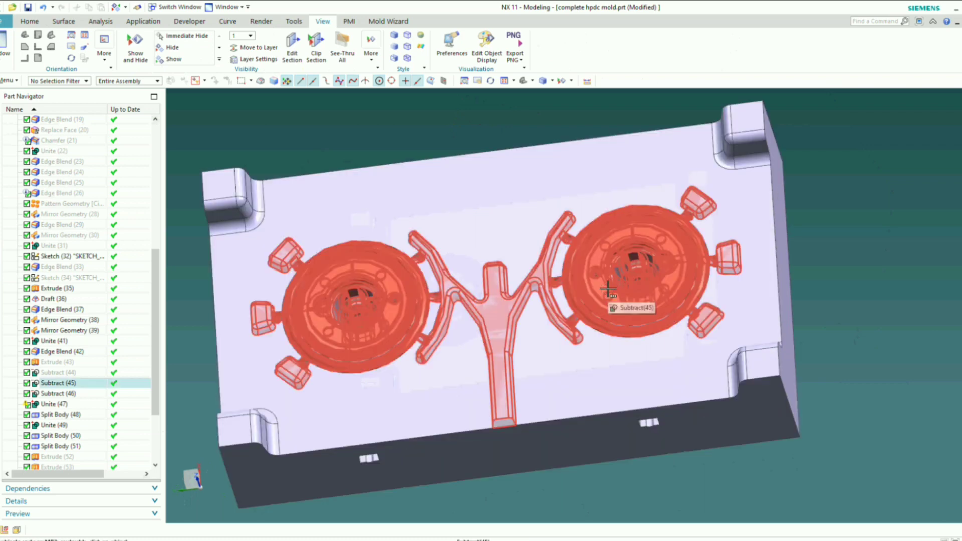
# - Swap the displayed bodies, show all hidden ones and view the closed mold halves squarely from the side
pyautogui.scroll(-1, 608, 289)
pyautogui.moveTo(608, 289); pyautogui.dragTo(552, 331, button='middle')
pyautogui.scroll(-2, 590, 319)
pyautogui.hotkey('ctrl', 'shift', 'b')
pyautogui.hotkey('ctrl', 'shift', 'b')
pyautogui.hotkey('ctrl', 'shift', 'u')
pyautogui.press('F8')
pyautogui.scroll(-1, 537, 221)
pyautogui.scroll(1, 535, 239)
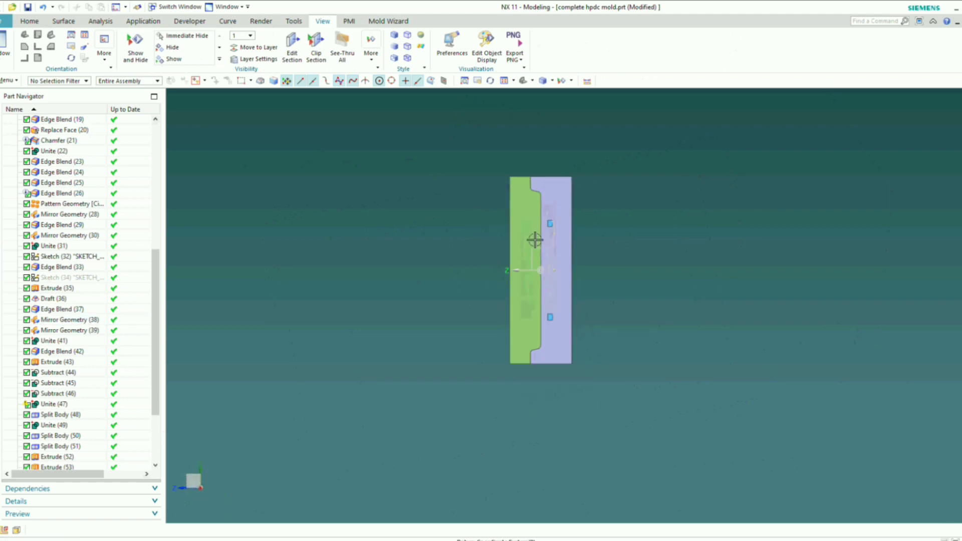
pyautogui.scroll(-1, 535, 236)
pyautogui.scroll(1, 541, 206)
pyautogui.scroll(-1, 530, 185)
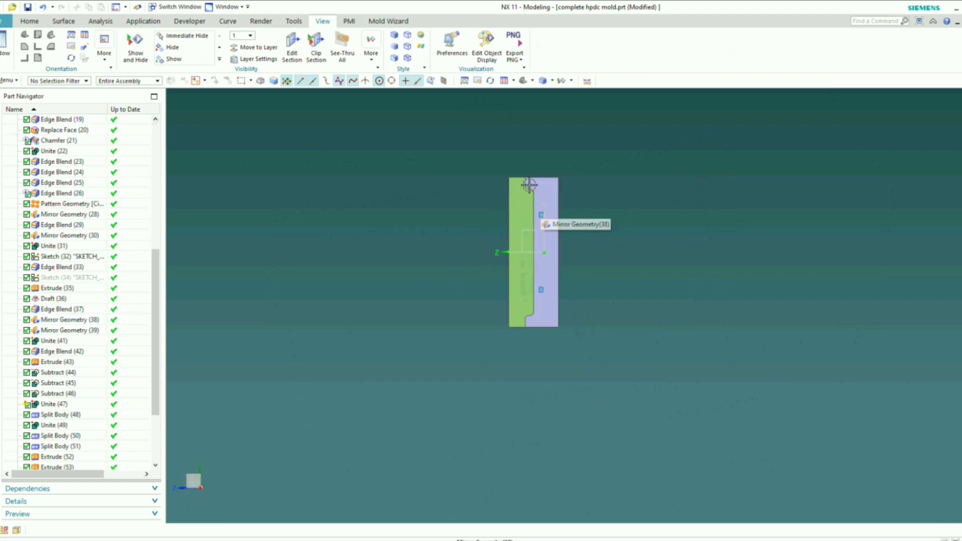
pyautogui.click(28, 21)
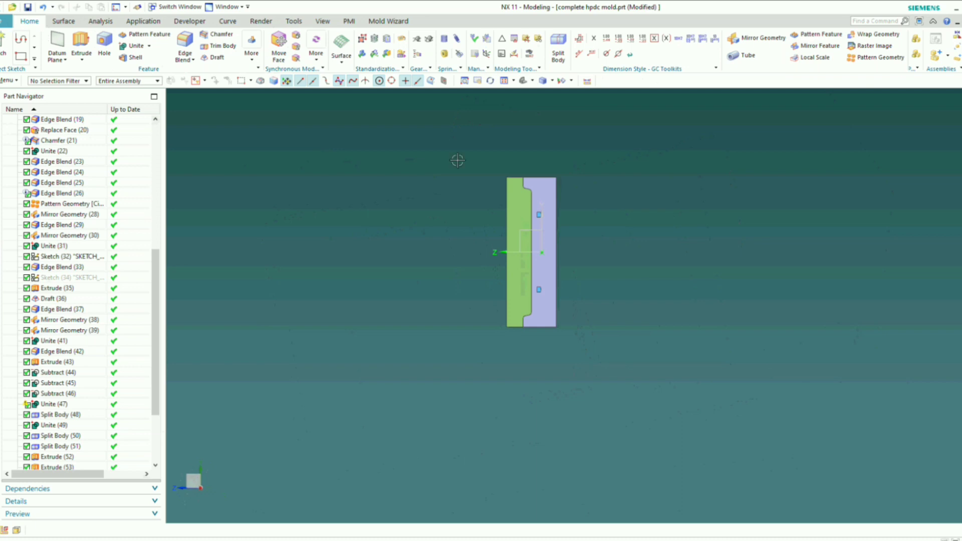
pyautogui.moveTo(457, 161); pyautogui.dragTo(554, 183, button='middle')
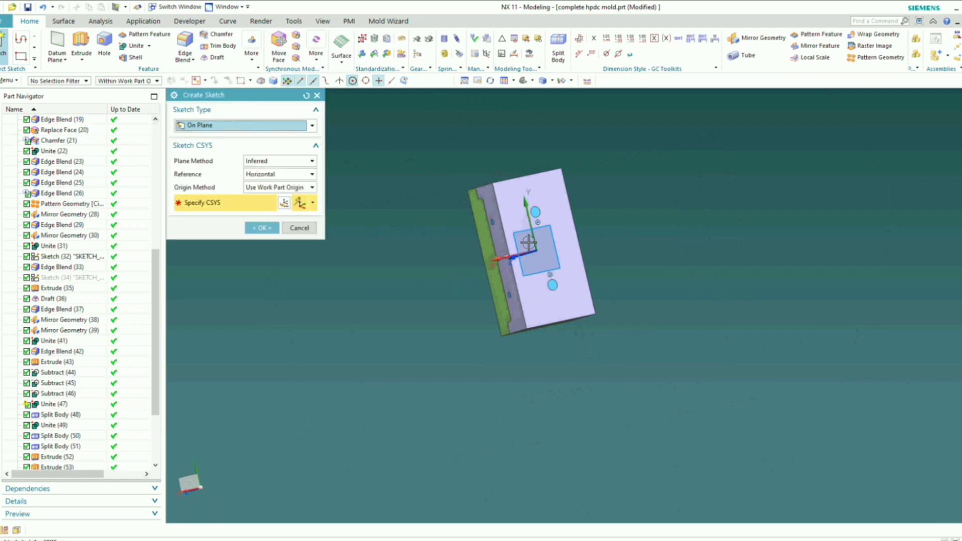
pyautogui.scroll(2, 528, 234)
pyautogui.moveTo(530, 234)
pyautogui.mouseDown(button='middle')
pyautogui.moveTo(595, 236)
pyautogui.moveTo(587, 227)
pyautogui.moveTo(561, 247)
pyautogui.mouseUp(button='middle')
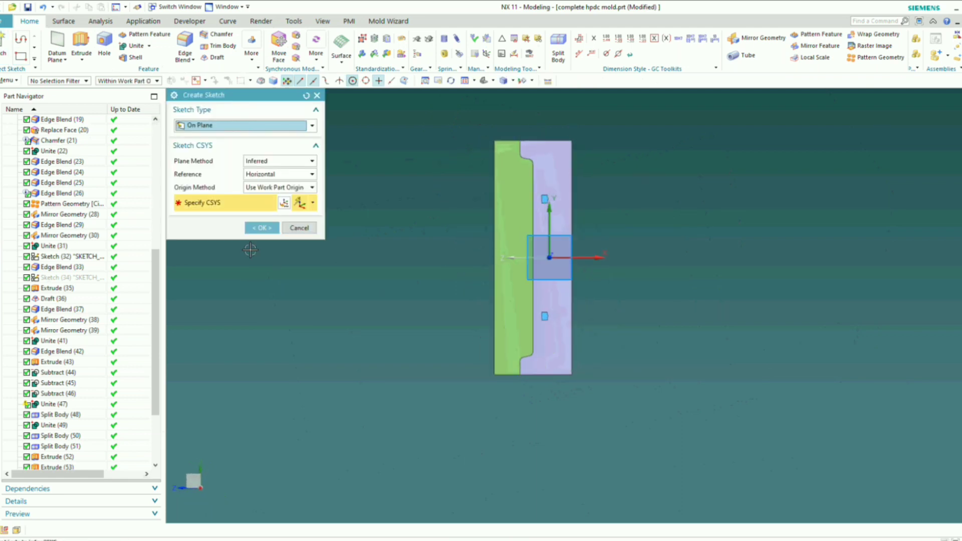
pyautogui.click(300, 228)
# - Hide the green mold half and align the view squarely to the lavender half's parting face
pyautogui.moveTo(383, 231)
pyautogui.mouseDown(button='middle')
pyautogui.moveTo(516, 257)
pyautogui.moveTo(585, 241)
pyautogui.moveTo(555, 238)
pyautogui.moveTo(572, 240)
pyautogui.moveTo(569, 264)
pyautogui.moveTo(541, 244)
pyautogui.mouseUp(button='middle')
pyautogui.hotkey('ctrl', 'b')
pyautogui.click(299, 153)
pyautogui.press('F8')
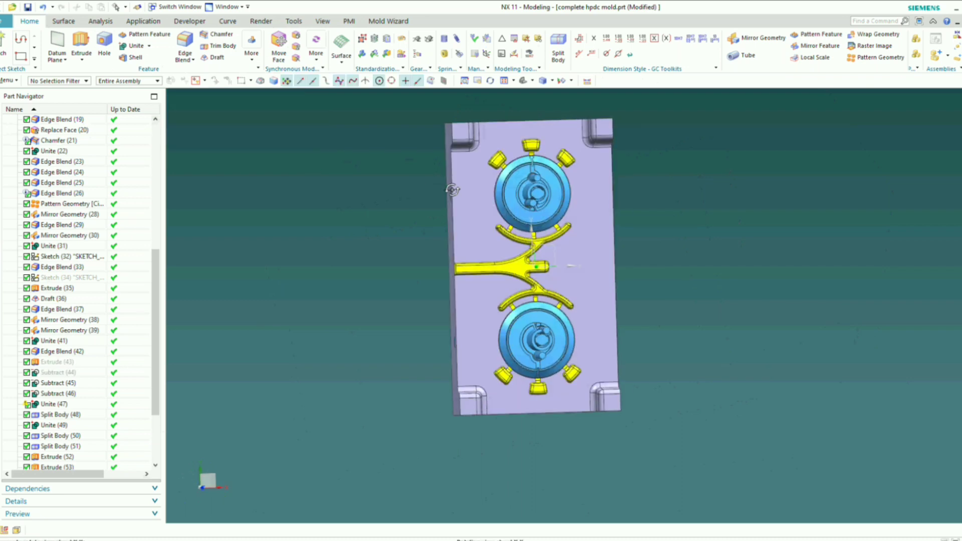
# - Create a sketch on the lavender mold half's parting face with the work part origin
pyautogui.scroll(-2, 381, 192)
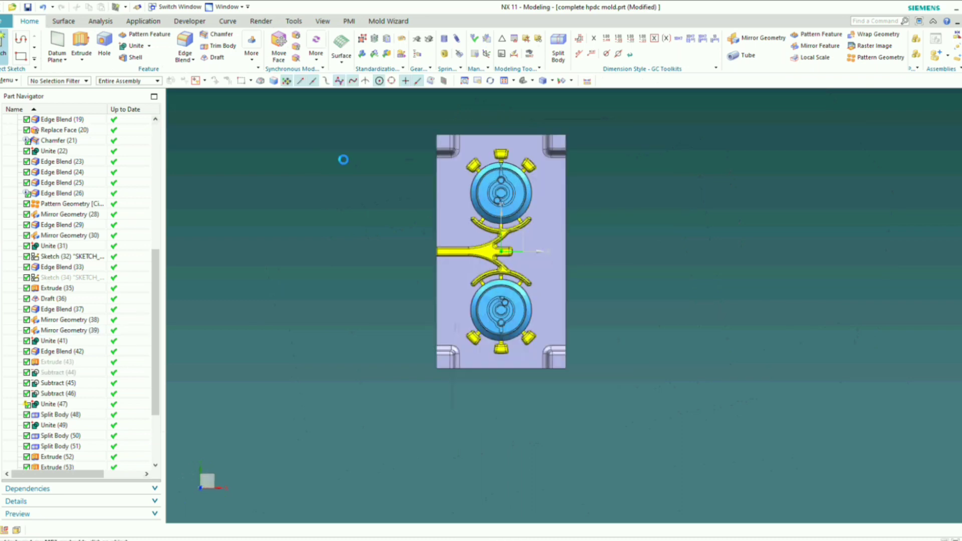
pyautogui.click(260, 229)
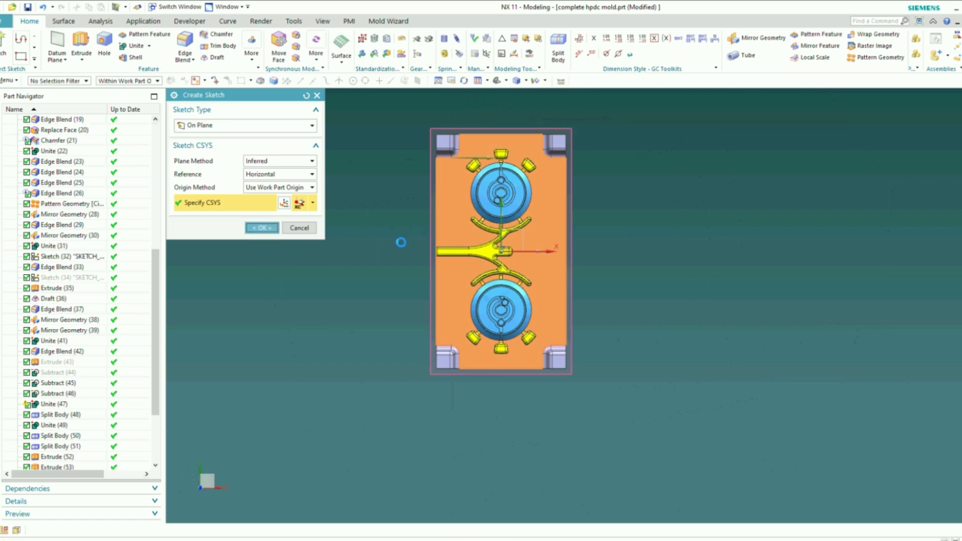
pyautogui.scroll(2, 524, 271)
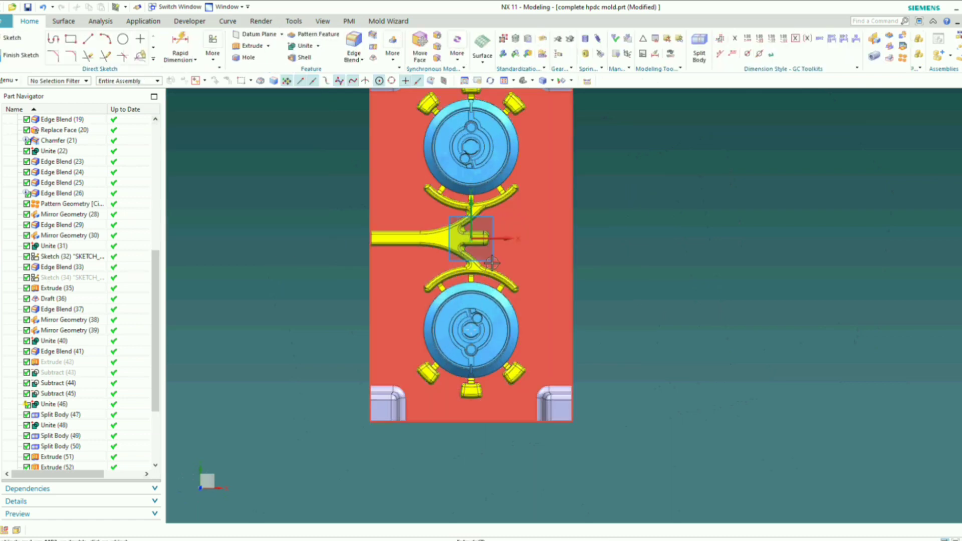
pyautogui.scroll(4, 462, 255)
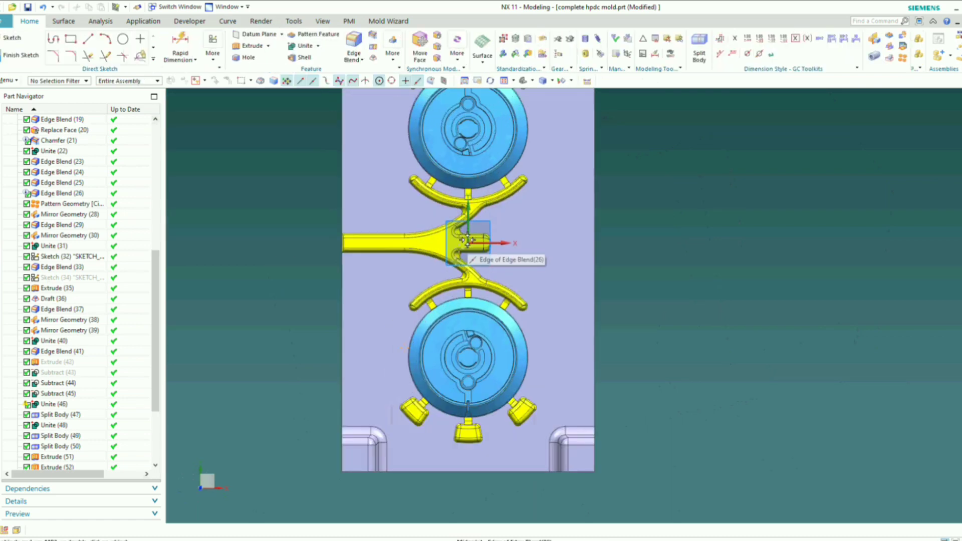
# - Draw a rectangle from its center at the sketch origin, about 540 mm wide and 601 mm high, around the mold half
pyautogui.click(72, 40)
pyautogui.scroll(4, 466, 243)
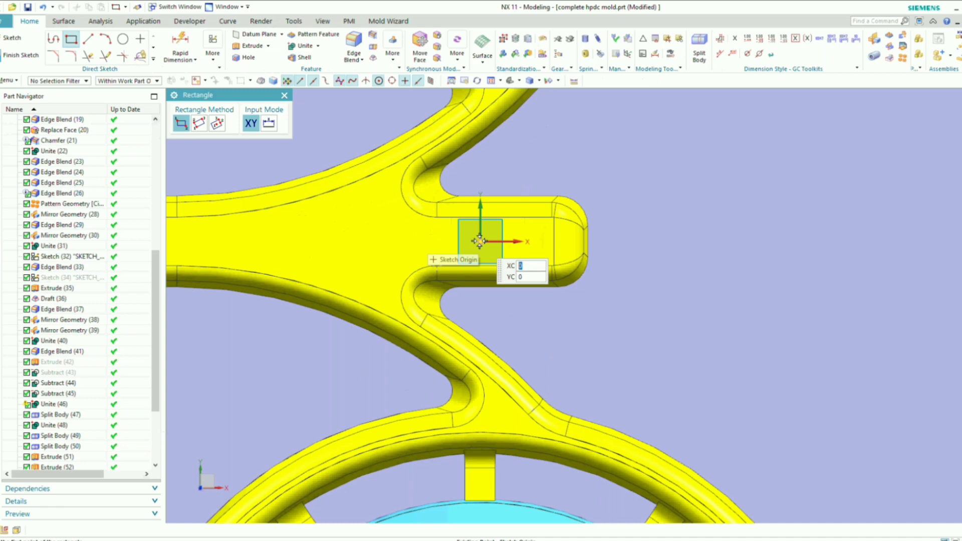
pyautogui.click(479, 242)
pyautogui.scroll(-5, 482, 246)
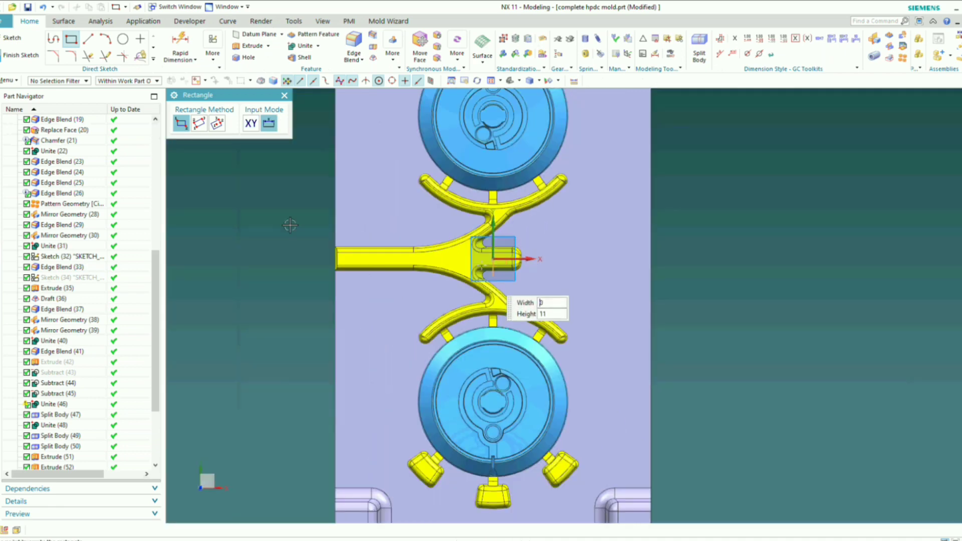
pyautogui.click(217, 123)
pyautogui.scroll(-3, 651, 265)
pyautogui.scroll(3, 654, 265)
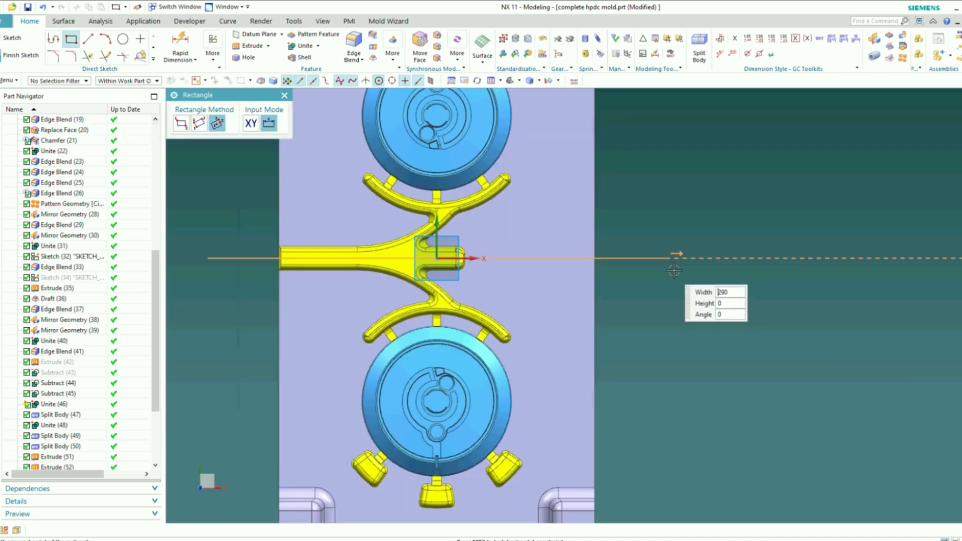
pyautogui.scroll(-5, 664, 264)
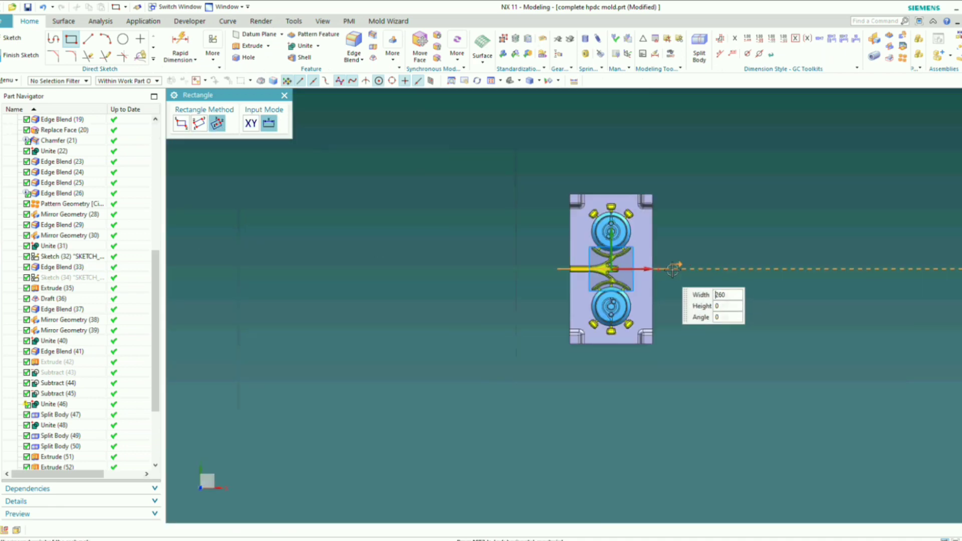
pyautogui.click(722, 270)
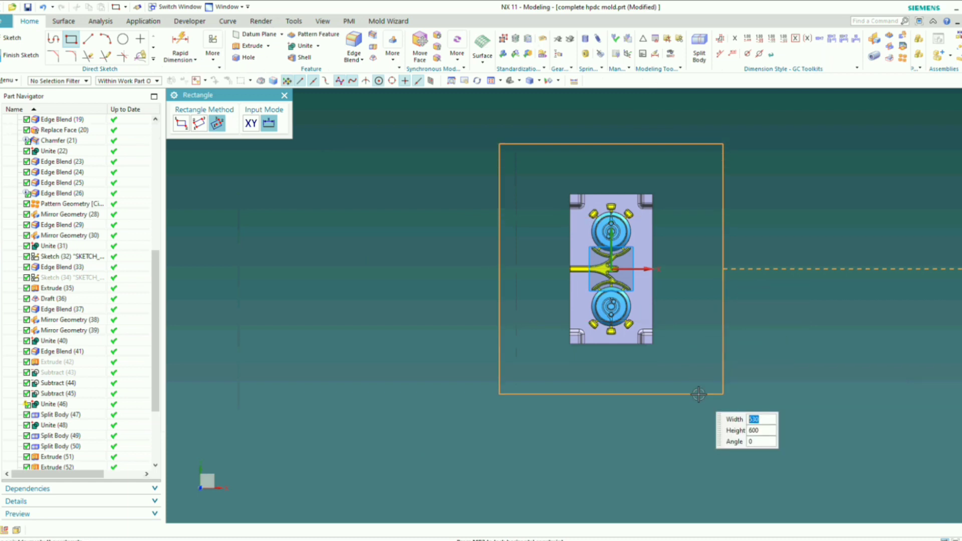
pyautogui.click(698, 394)
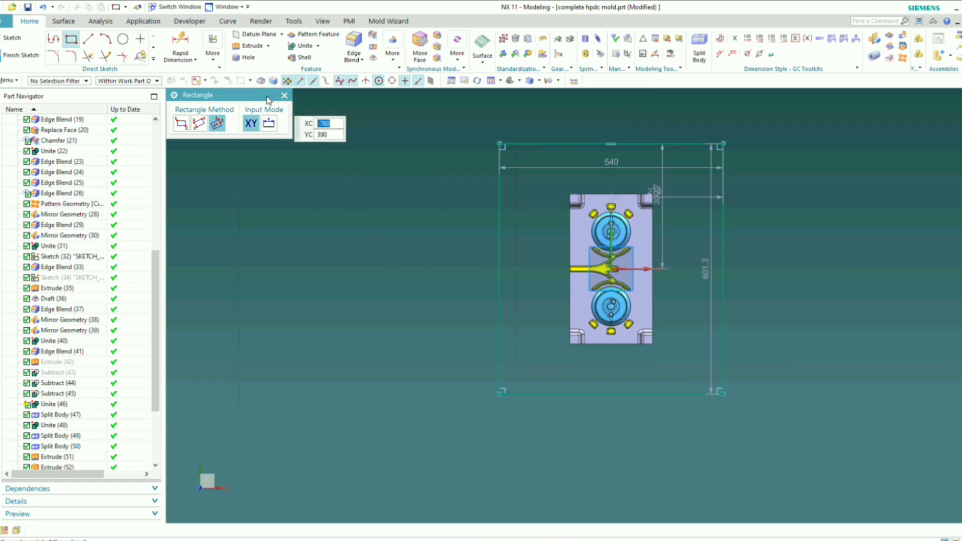
pyautogui.click(284, 96)
# - Set both the width and the height of the rectangle to 450 mm
pyautogui.scroll(-3, 409, 196)
pyautogui.scroll(4, 595, 216)
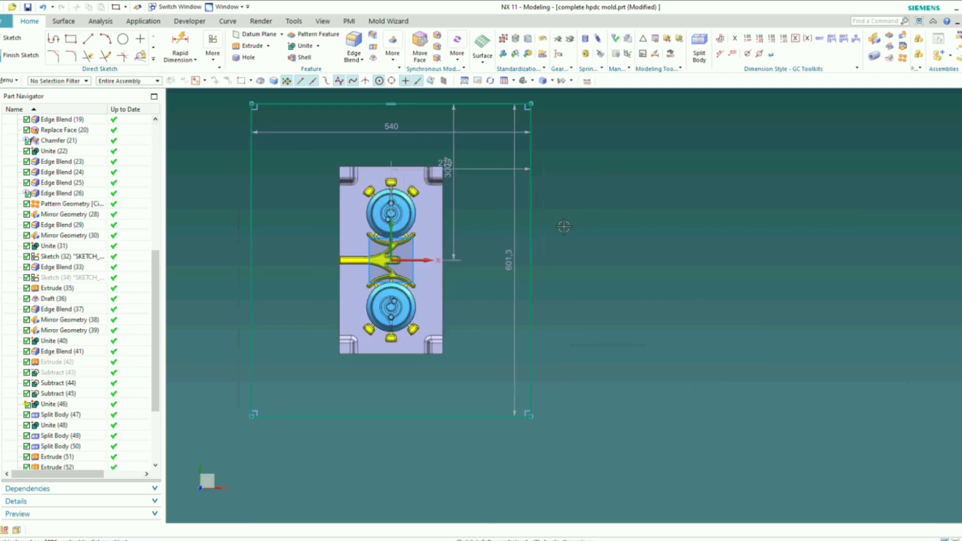
pyautogui.scroll(-1, 564, 226)
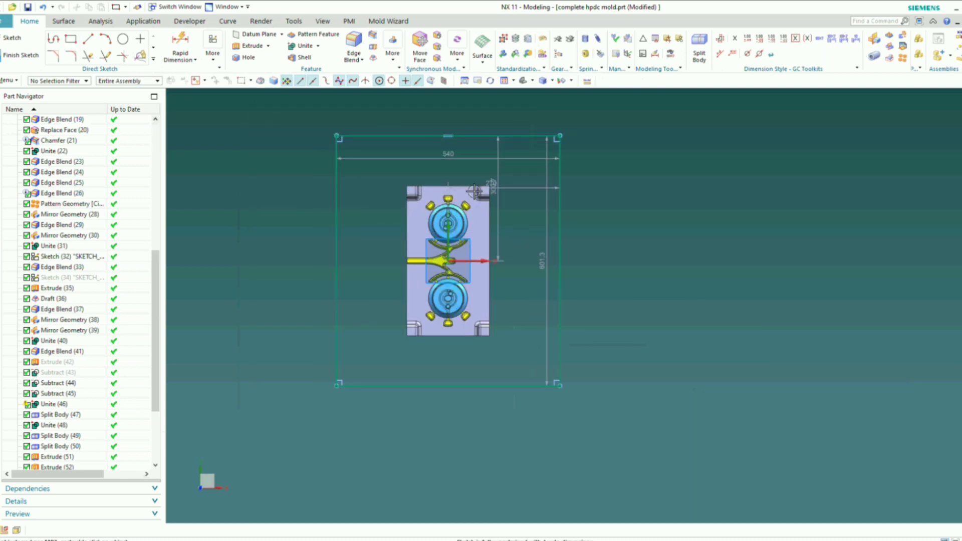
pyautogui.click(448, 159)
pyautogui.click(449, 154)
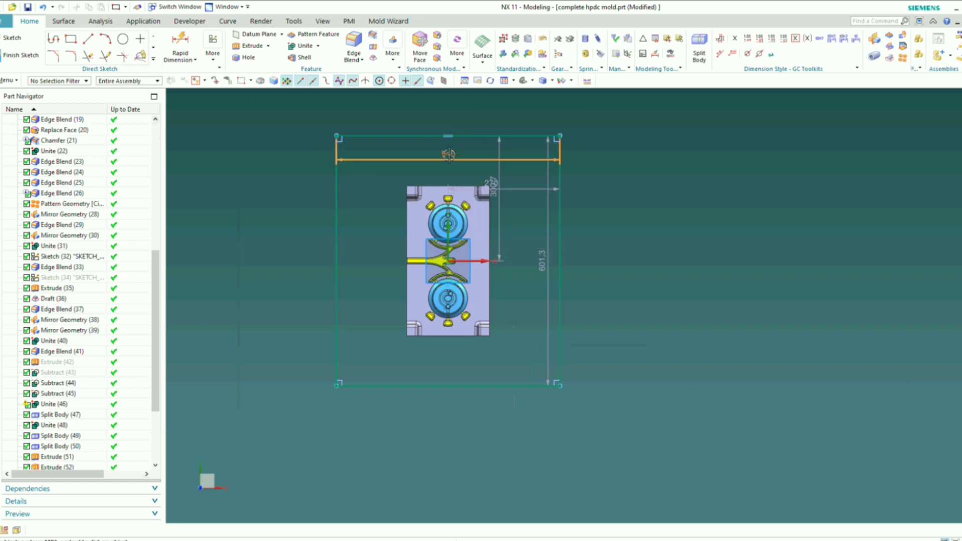
pyautogui.doubleClick(449, 155)
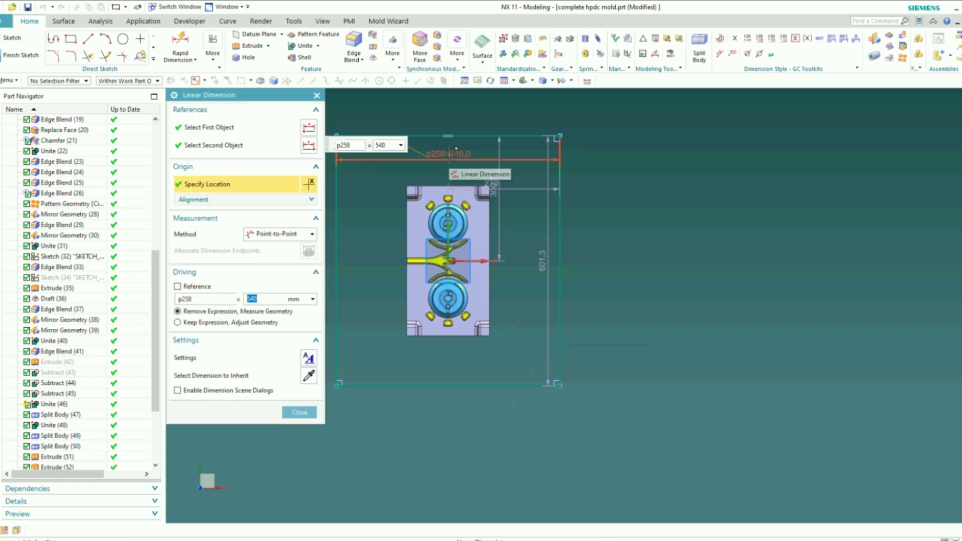
pyautogui.write('450')
pyautogui.press('Return')
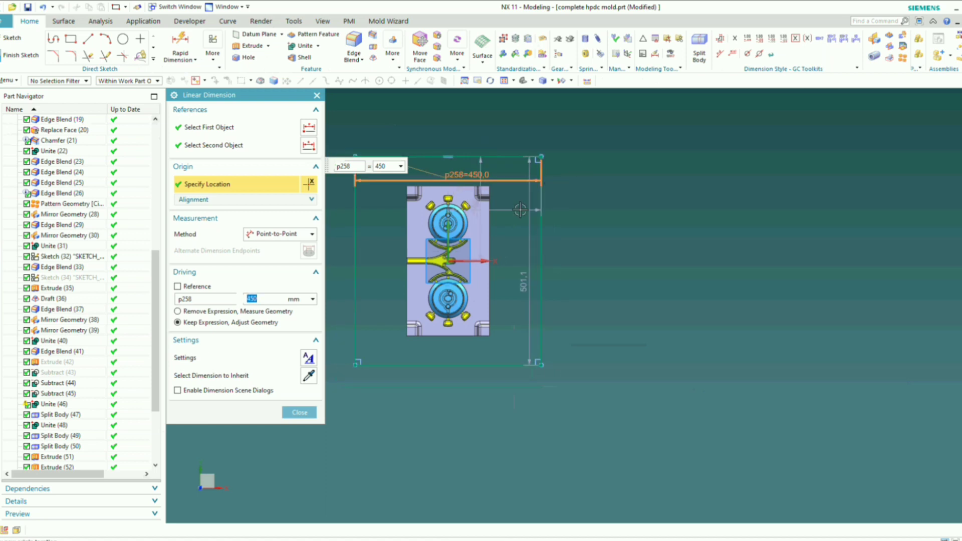
pyautogui.doubleClick(532, 288)
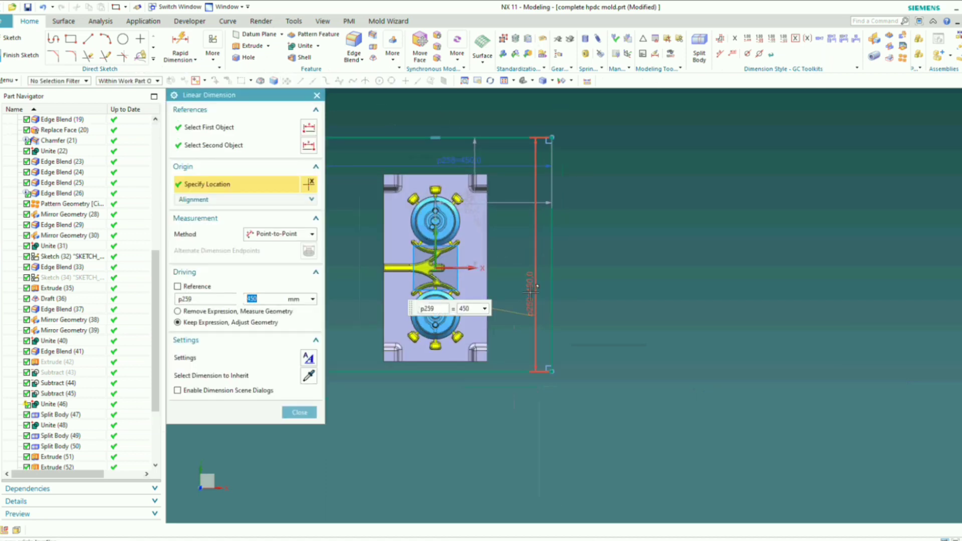
# - Set the two distances from the rectangle's sides to the sketch axes to 450/2 each
pyautogui.scroll(2, 444, 103)
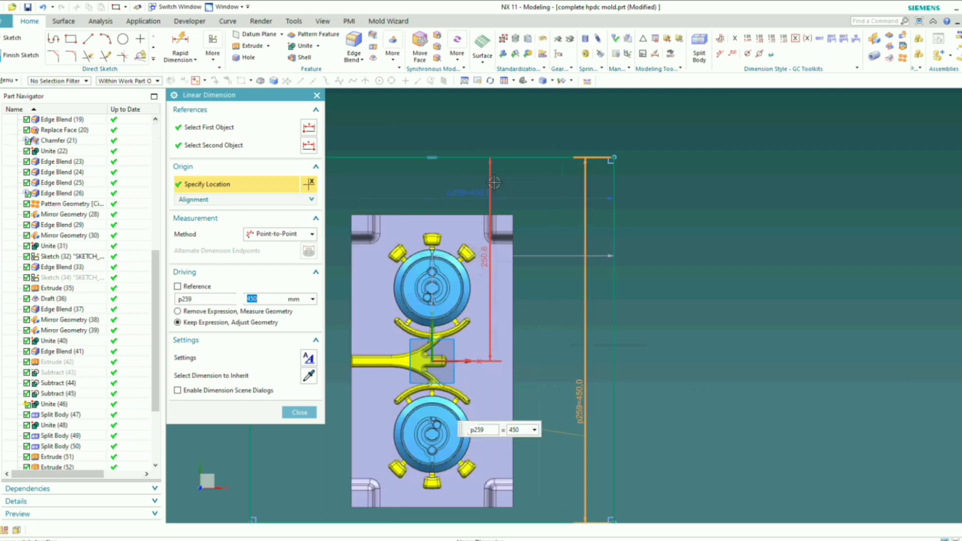
pyautogui.doubleClick(491, 180)
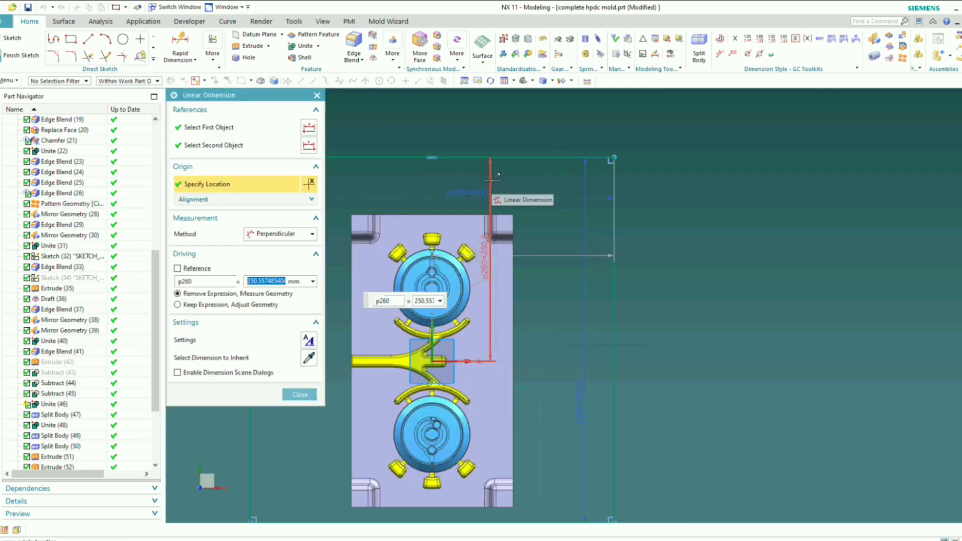
pyautogui.write('450/2')
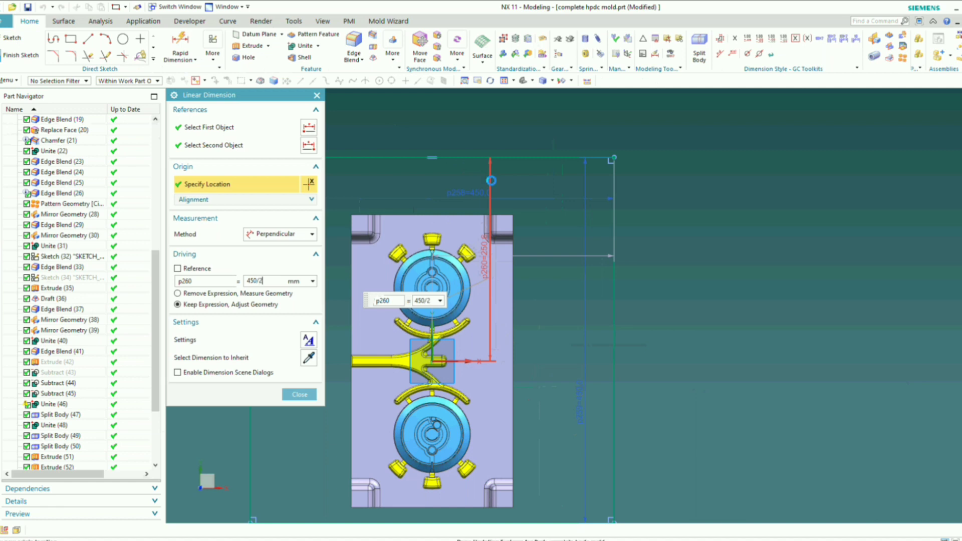
pyautogui.press('Return')
pyautogui.scroll(-3, 549, 195)
pyautogui.scroll(2, 549, 195)
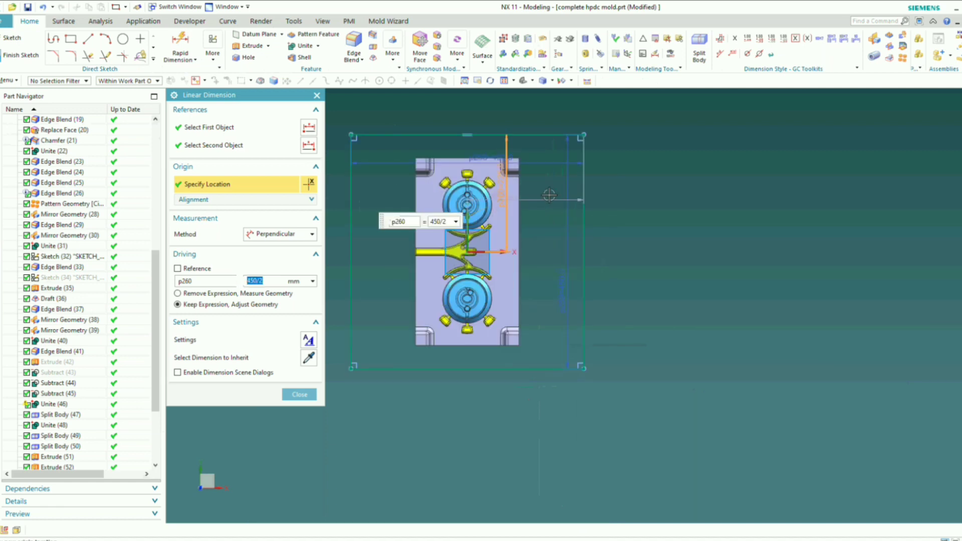
pyautogui.doubleClick(535, 198)
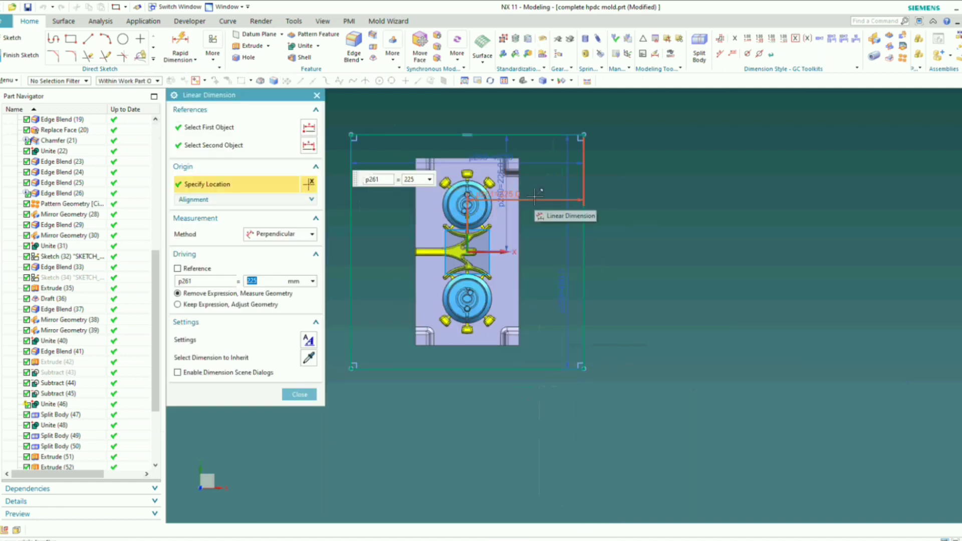
pyautogui.write('450/2')
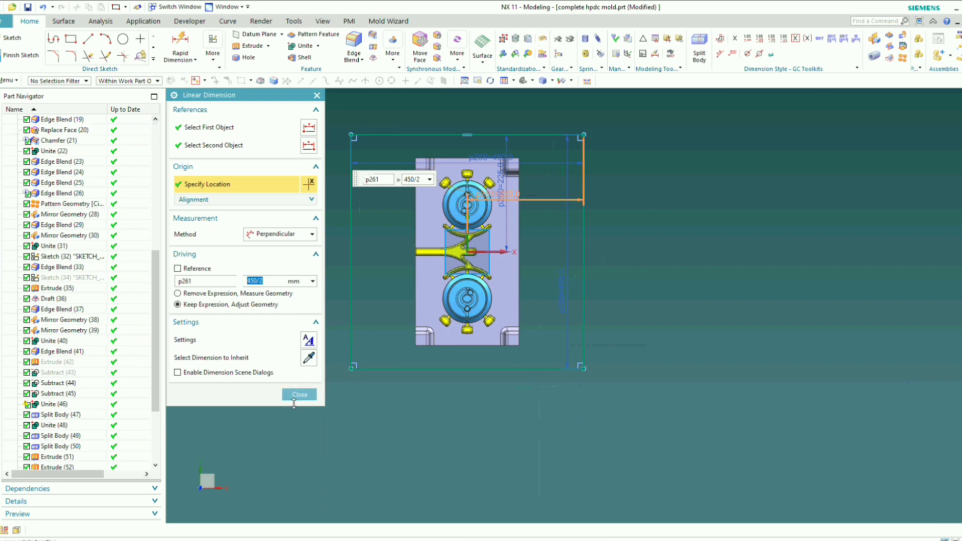
pyautogui.click(296, 396)
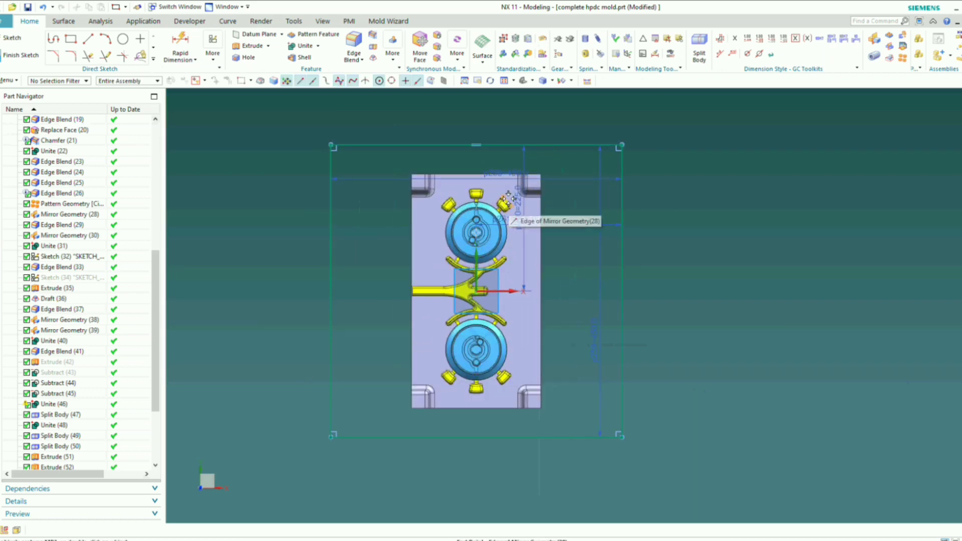
# - Examine the dimensioned square outline around the lavender mold half and its two cavities
pyautogui.scroll(-2, 506, 198)
pyautogui.moveTo(597, 263); pyautogui.dragTo(578, 205, button='middle')
pyautogui.scroll(2, 554, 211)
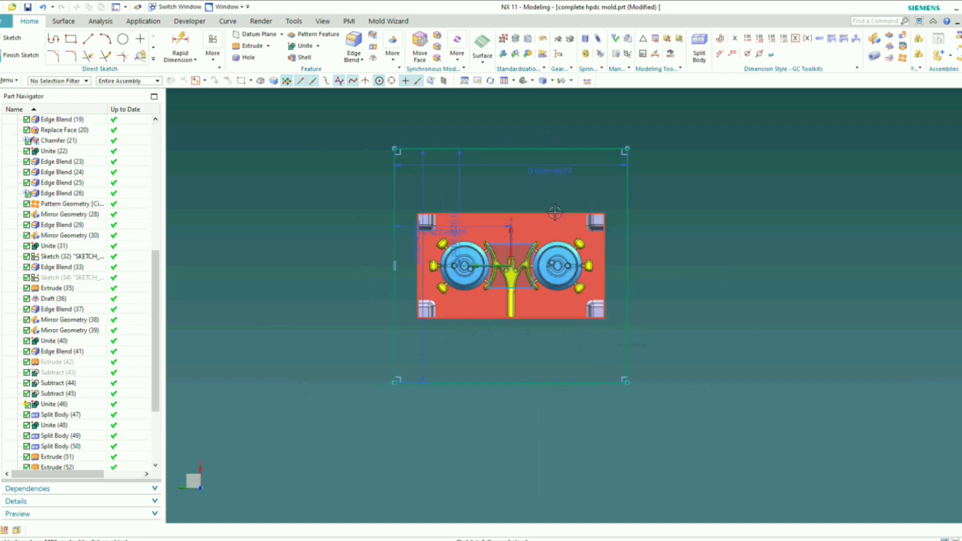
pyautogui.scroll(-1, 529, 207)
pyautogui.scroll(2, 546, 241)
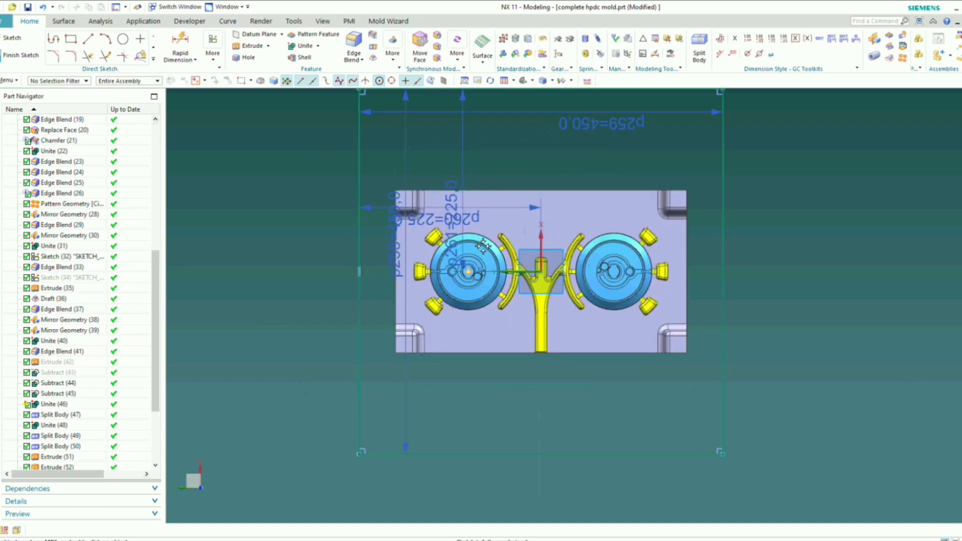
pyautogui.scroll(-1, 562, 200)
pyautogui.scroll(1, 576, 171)
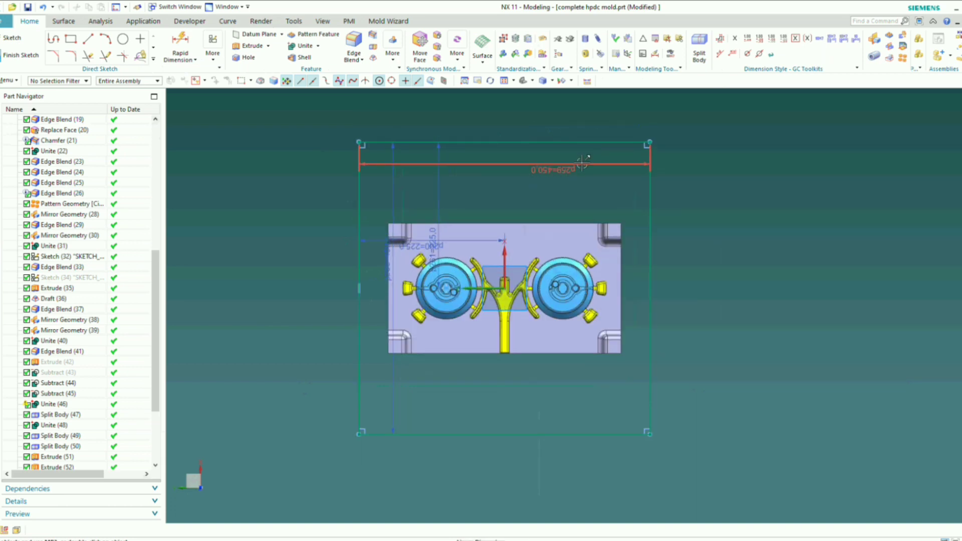
pyautogui.scroll(-1, 583, 162)
pyautogui.scroll(1, 466, 201)
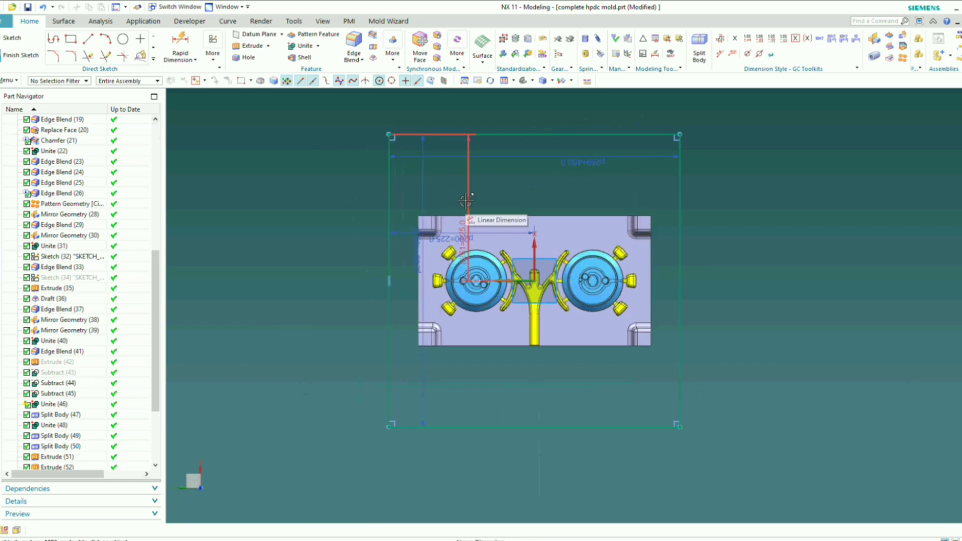
pyautogui.scroll(-1, 466, 200)
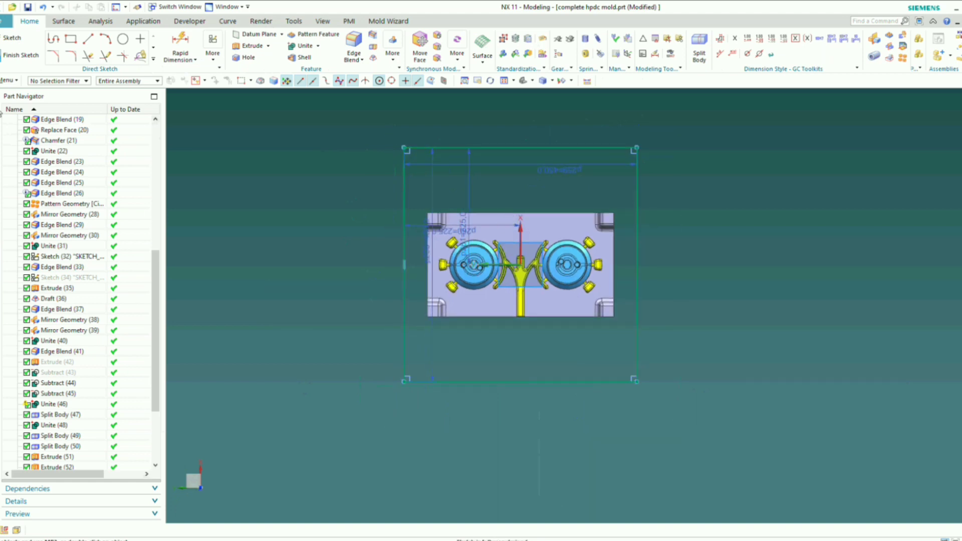
# - Finish the square sketch and save the mold part file
pyautogui.click(16, 57)
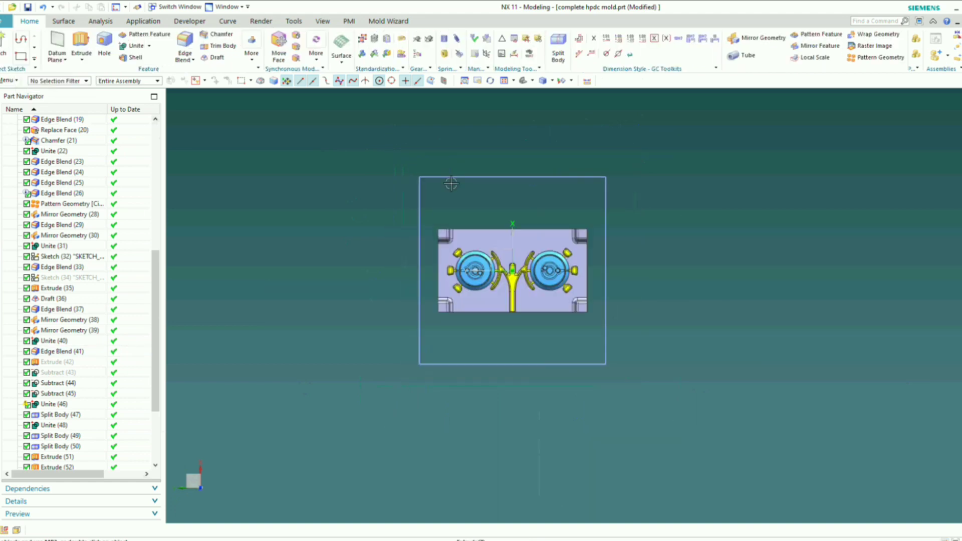
pyautogui.moveTo(454, 184); pyautogui.dragTo(499, 184, button='middle')
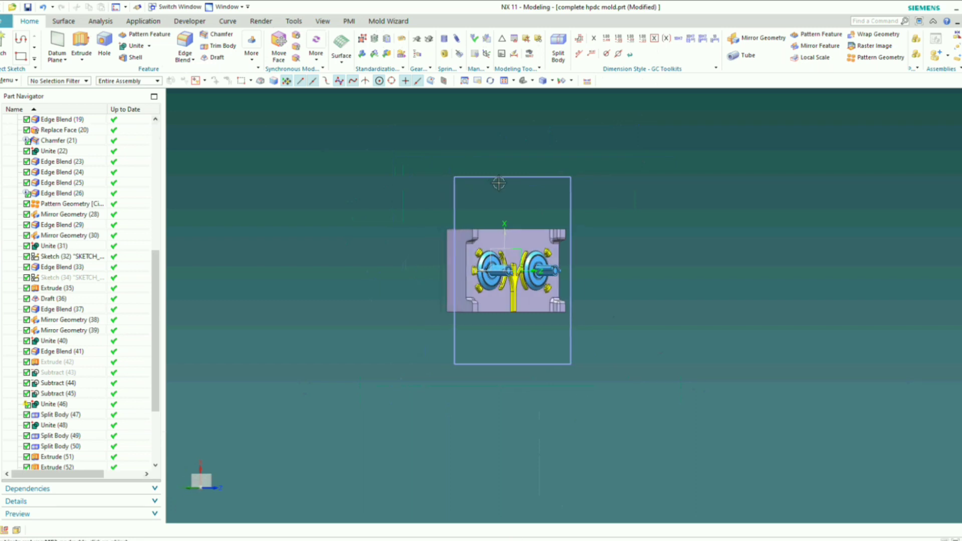
pyautogui.click(26, 7)
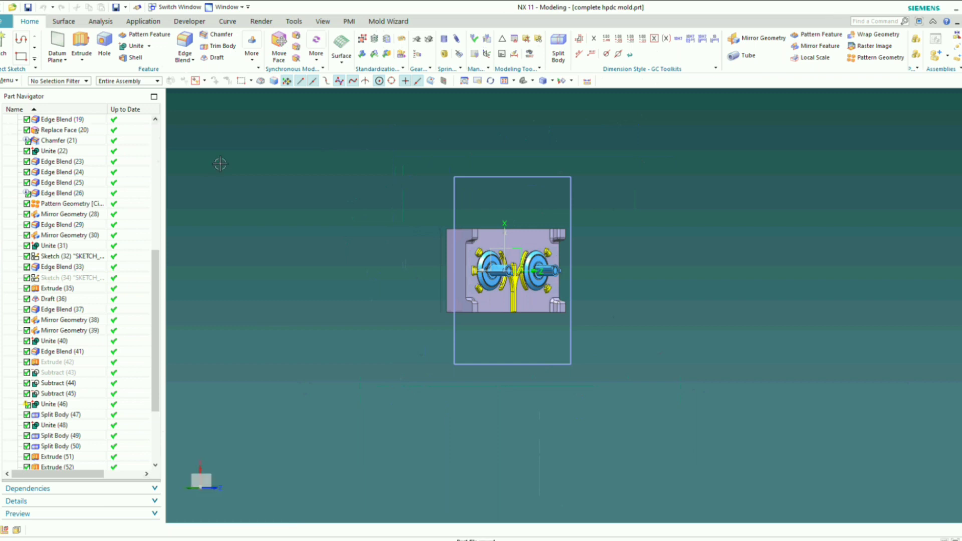
pyautogui.click(296, 22)
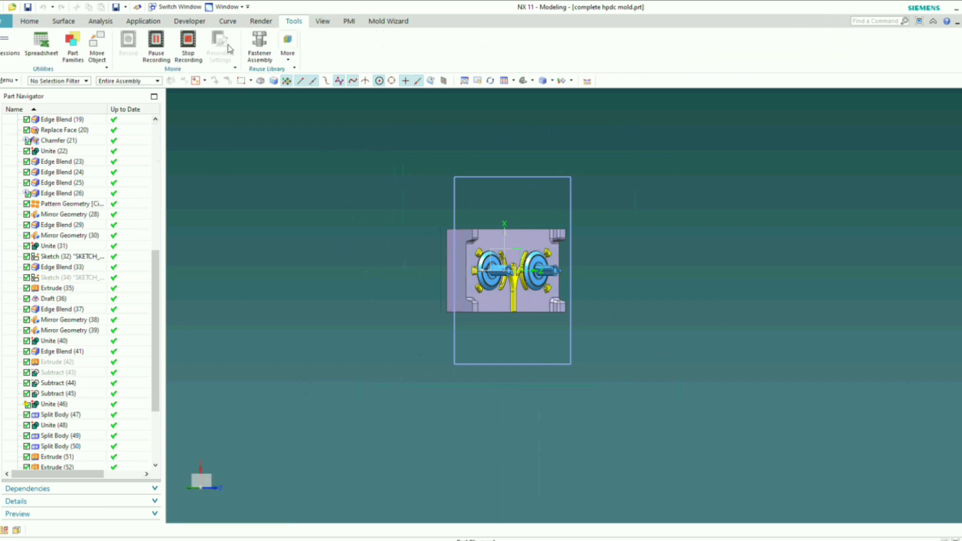